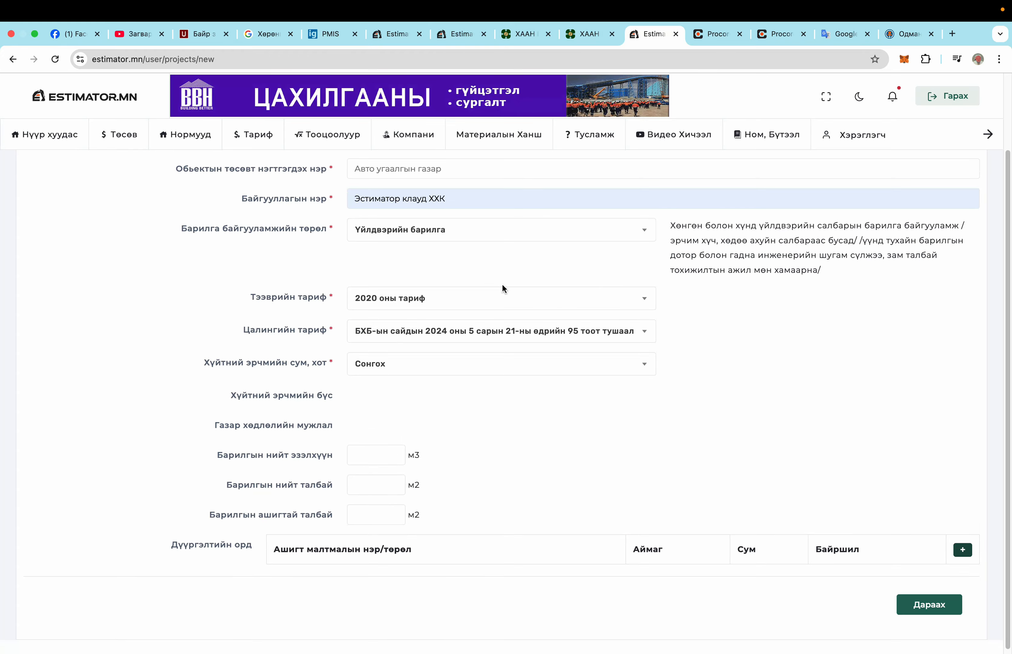
Use "2020 оны тариф" as the transport tariff and "БХБ-ын сайдын 2024 оны 5 сарын 21-ны өдрийн 95 тоот тушаал" as the wage tariff.
click(411, 302)
click(417, 300)
click(515, 300)
click(514, 300)
click(486, 301)
click(486, 299)
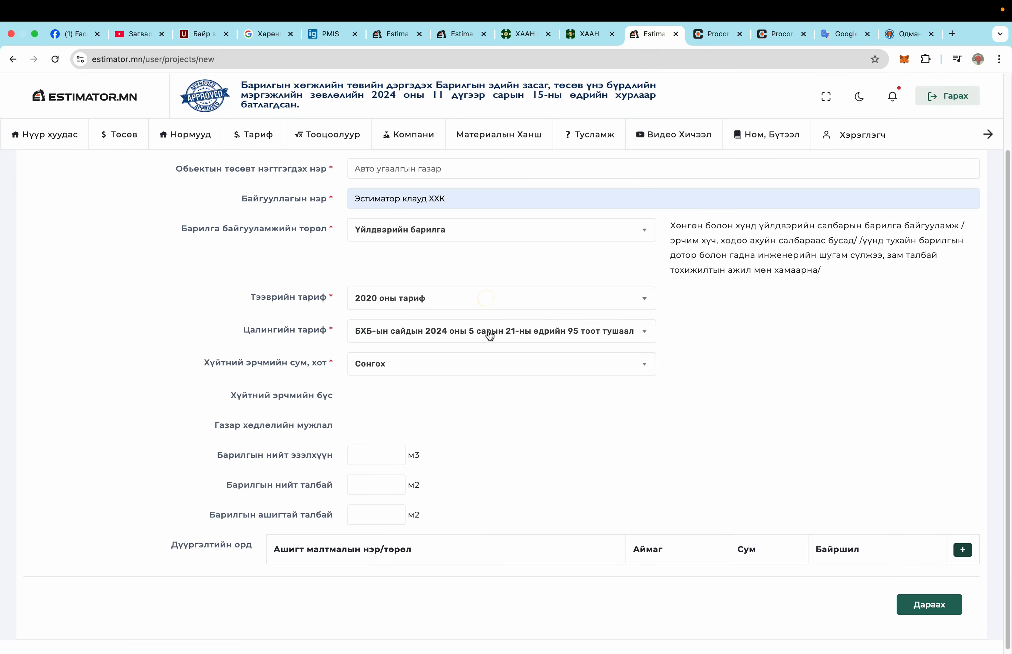
click(517, 332)
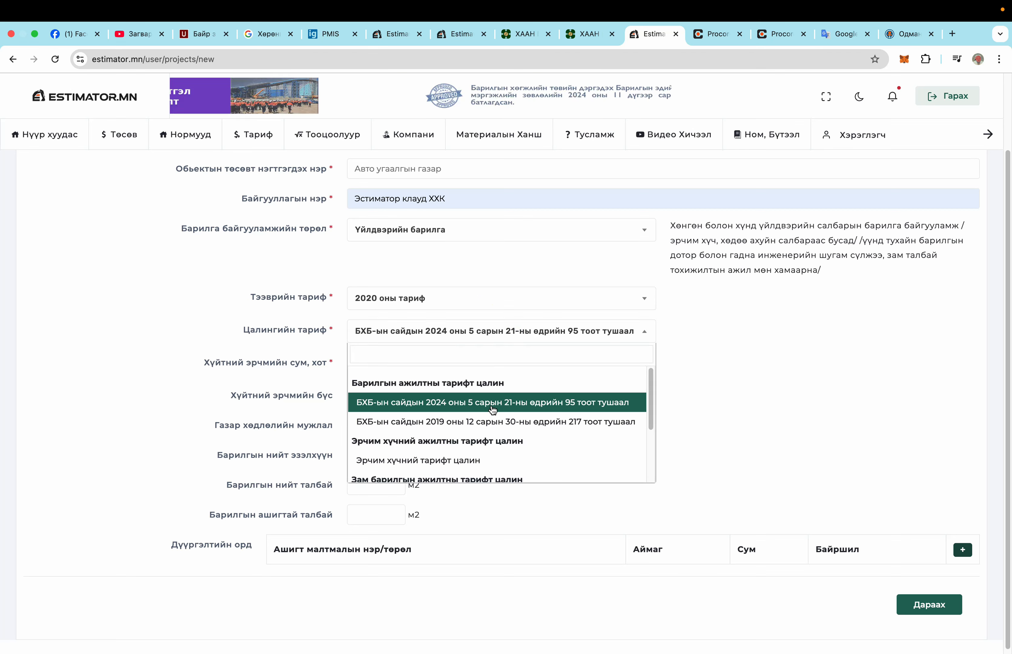
click(526, 410)
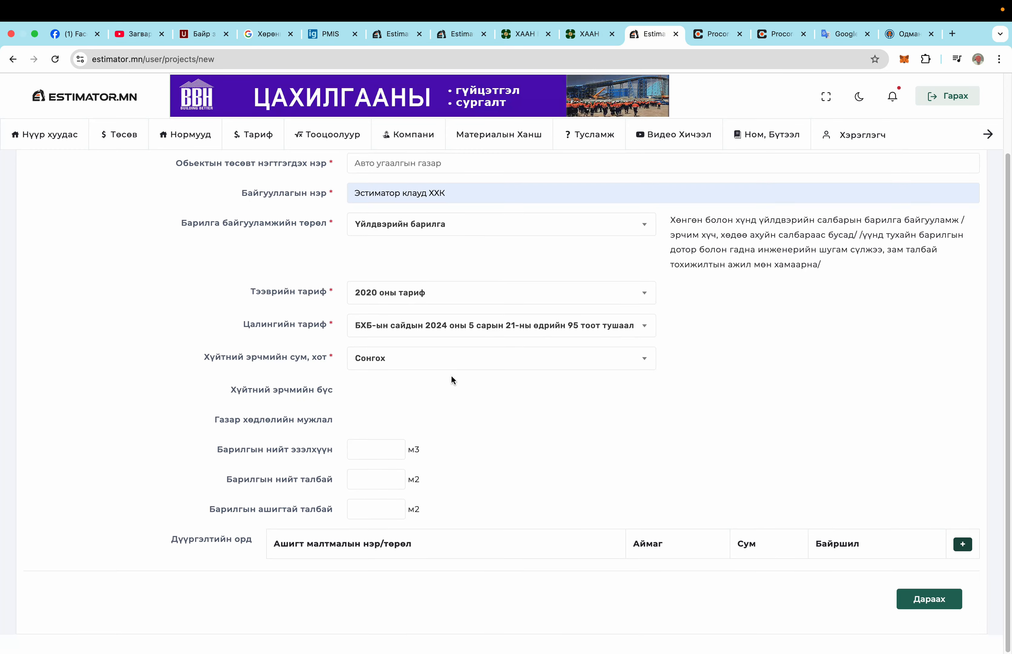
Set the cold-severity district (Хүйтний эрчмийн сум, хот) to "Улаанбаатар, Хан-Уул".
click(572, 361)
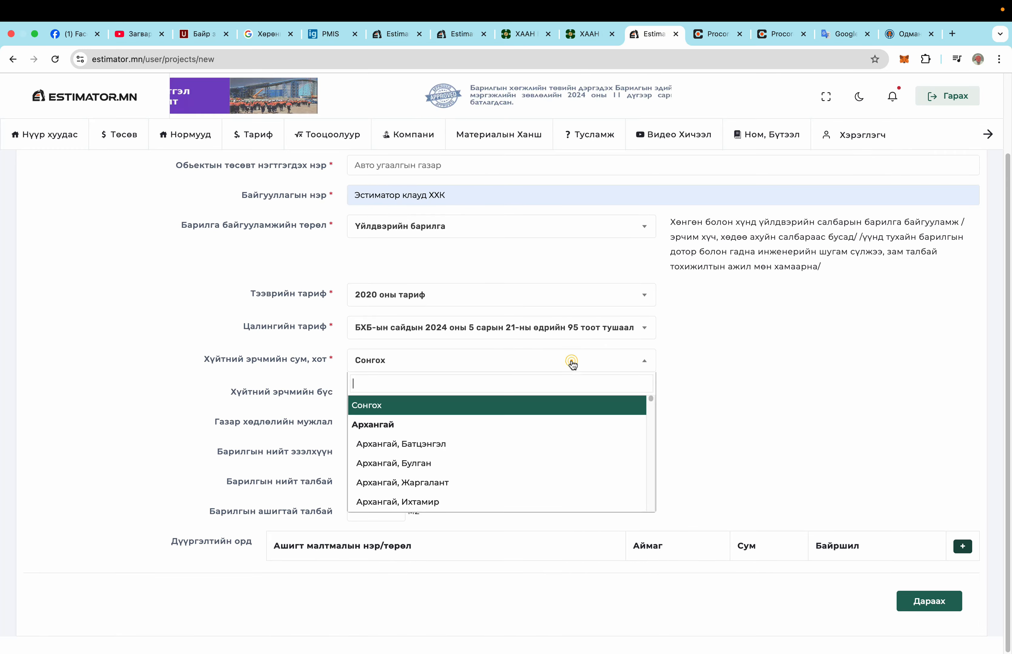
text(Улаанбаатар)
scroll(490, 409, down, 2)
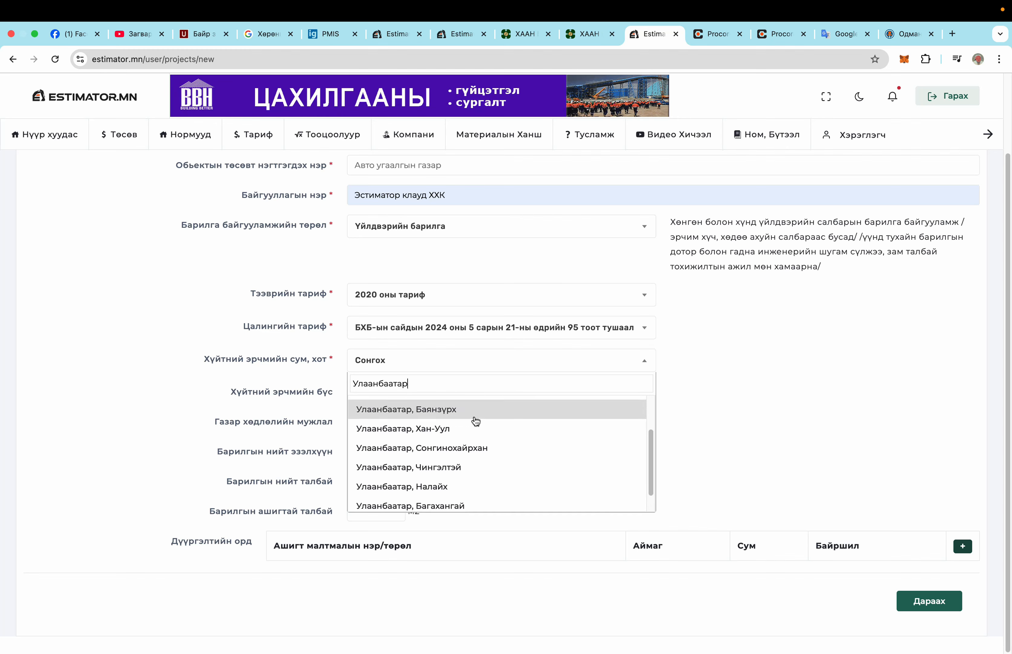
click(452, 425)
Enter "4-р хороо, Яармагийн дэнж" as the project's Баг/хороо locality.
scroll(442, 403, down, 1)
click(411, 346)
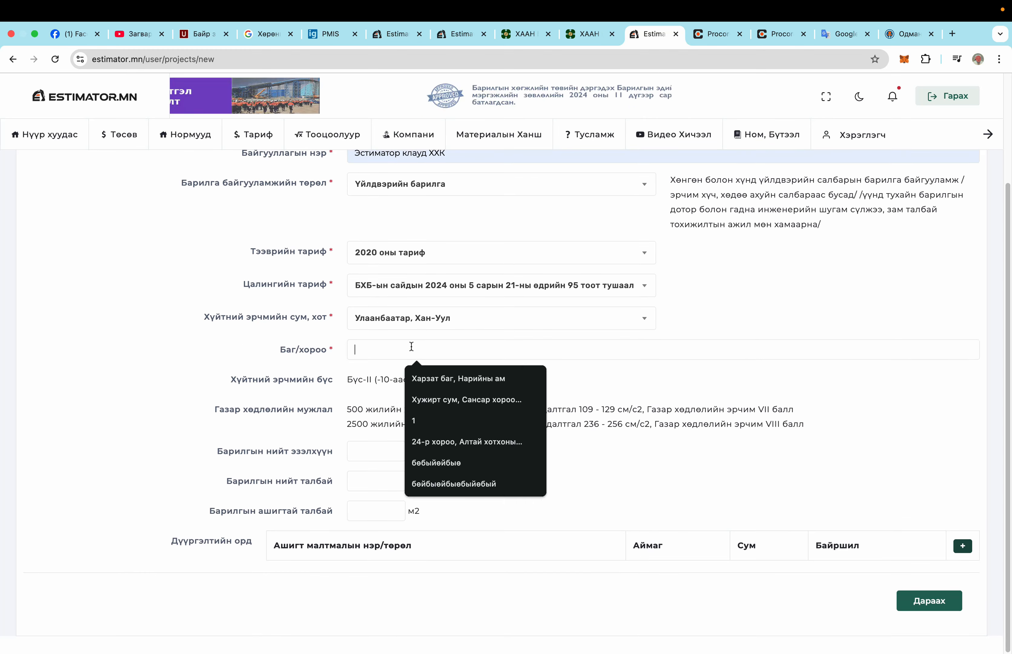
text(4)
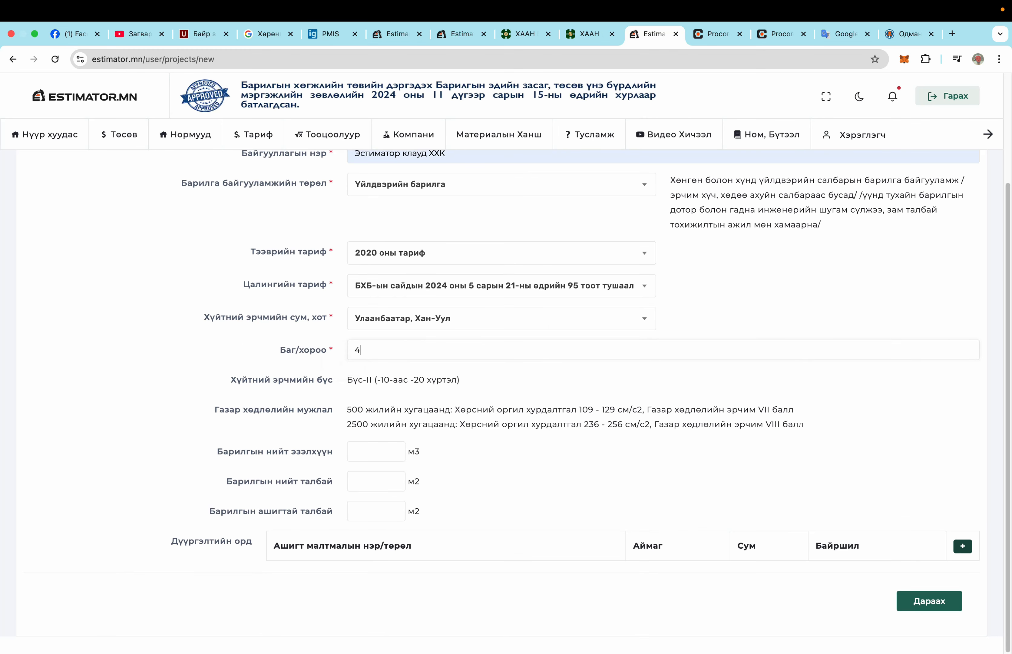
text(e)
key(BackSpace)
text(-j)
key(BackSpace)
text(р )
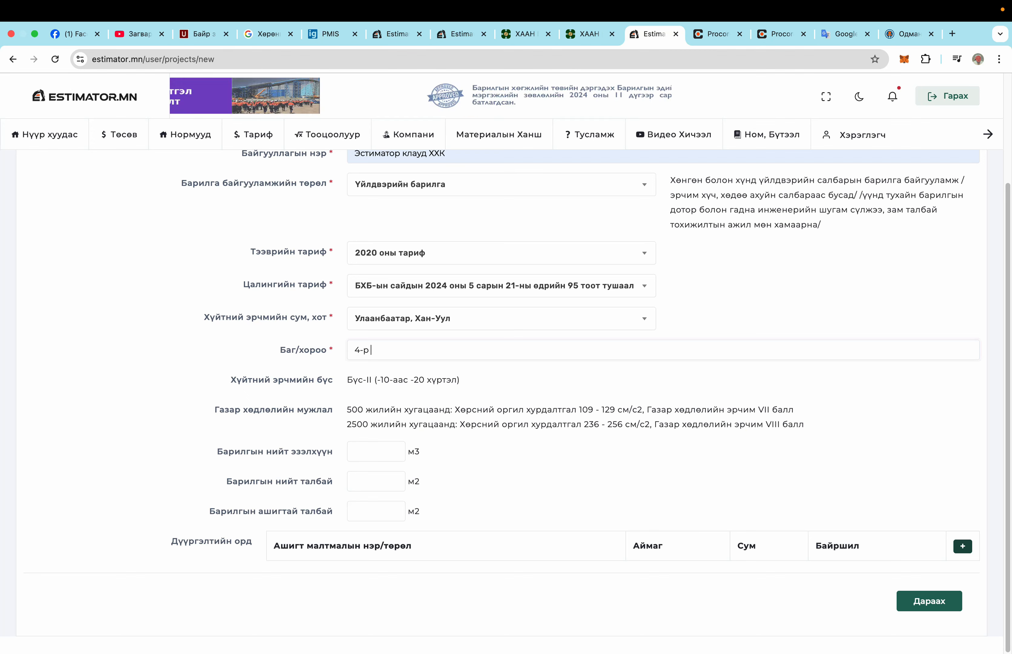
text(хороо, Яармагийн дэнж)
scroll(489, 517, up, 1)
Set the building's total volume to 6000 м3, total area to 1000 м2 and usable area to 950 м2, and continue to the cost settings.
click(377, 458)
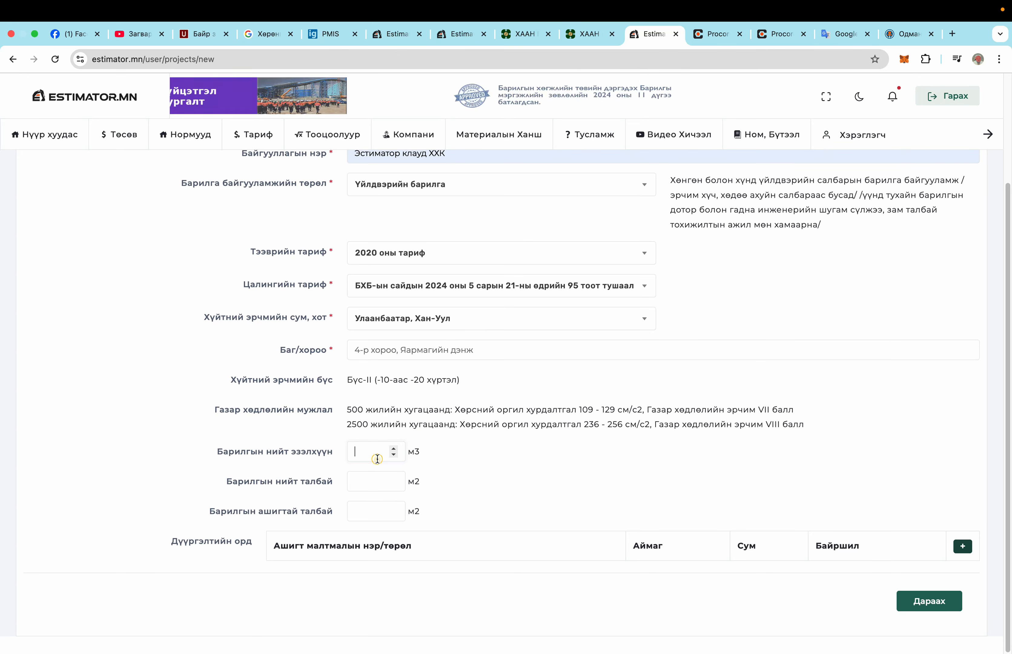
key(ctrl+space)
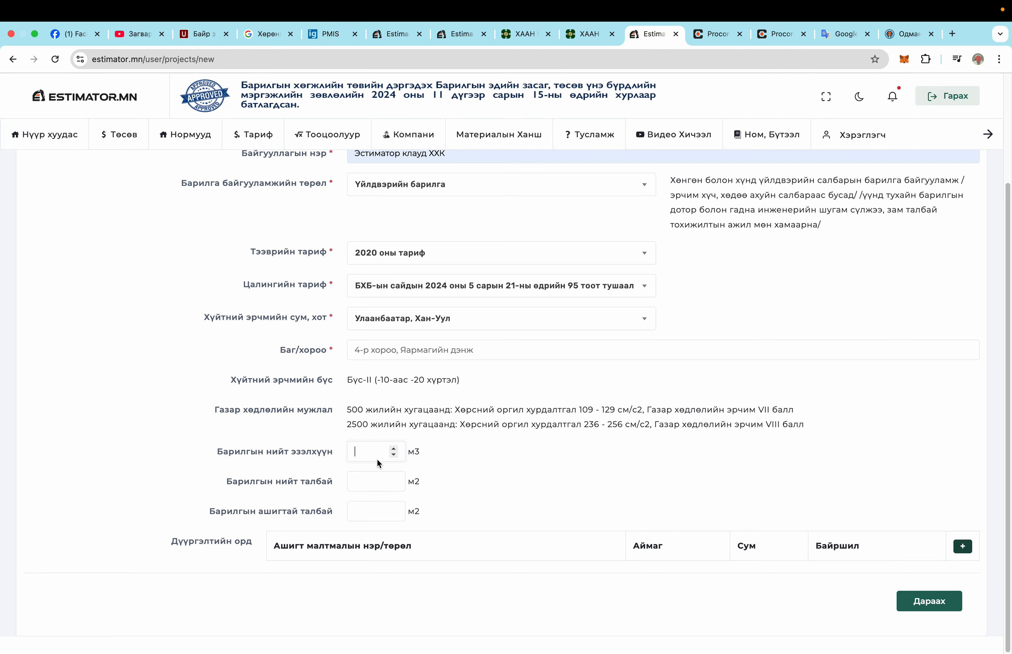
text(6000)
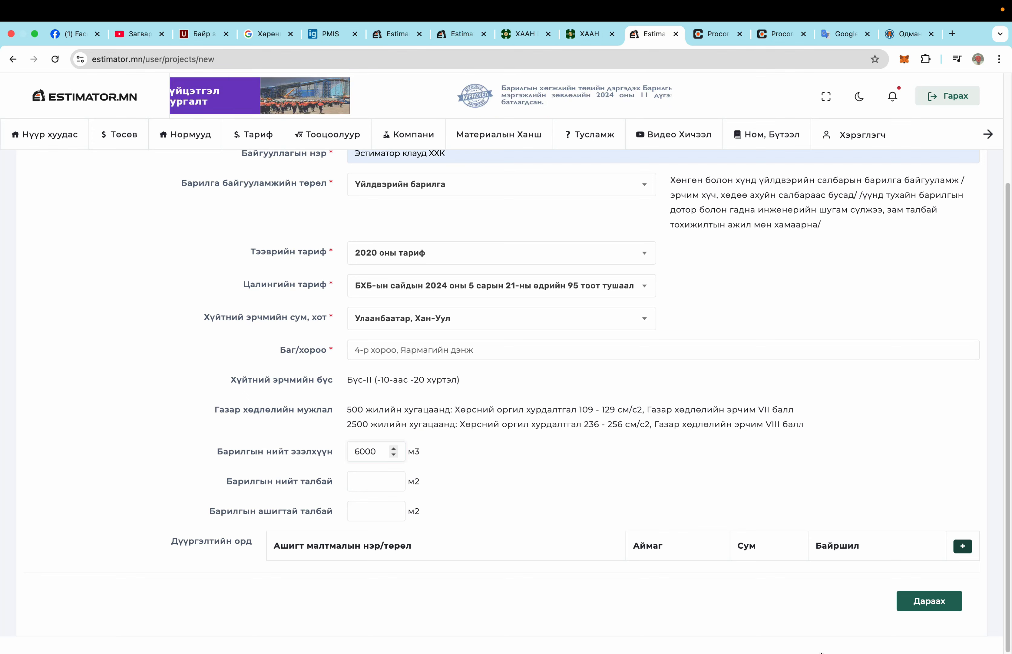
click(382, 480)
text(1000)
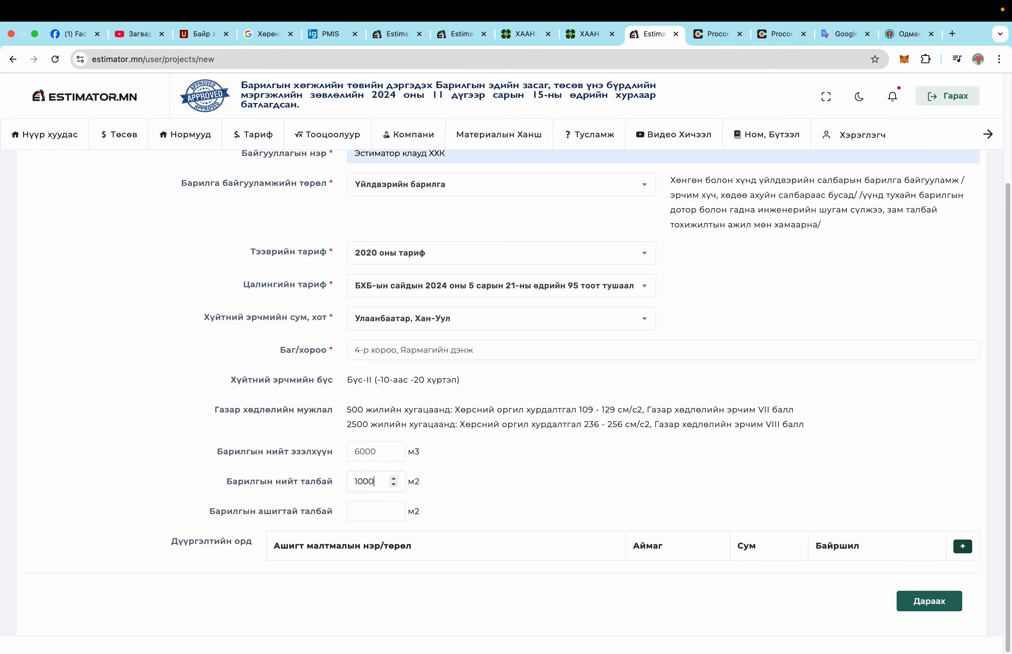
click(381, 506)
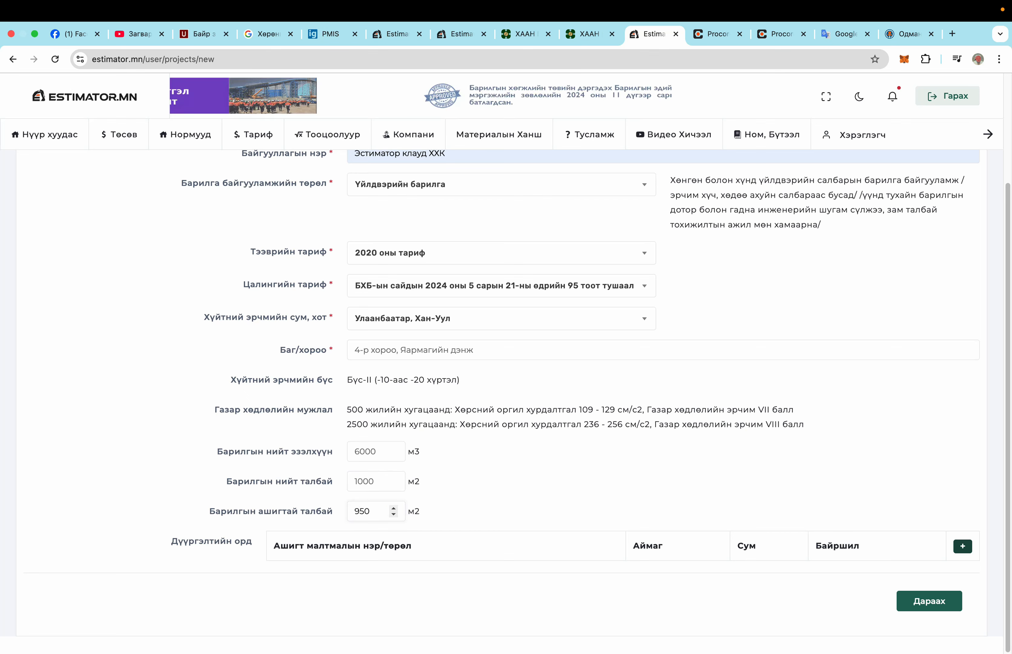
click(927, 603)
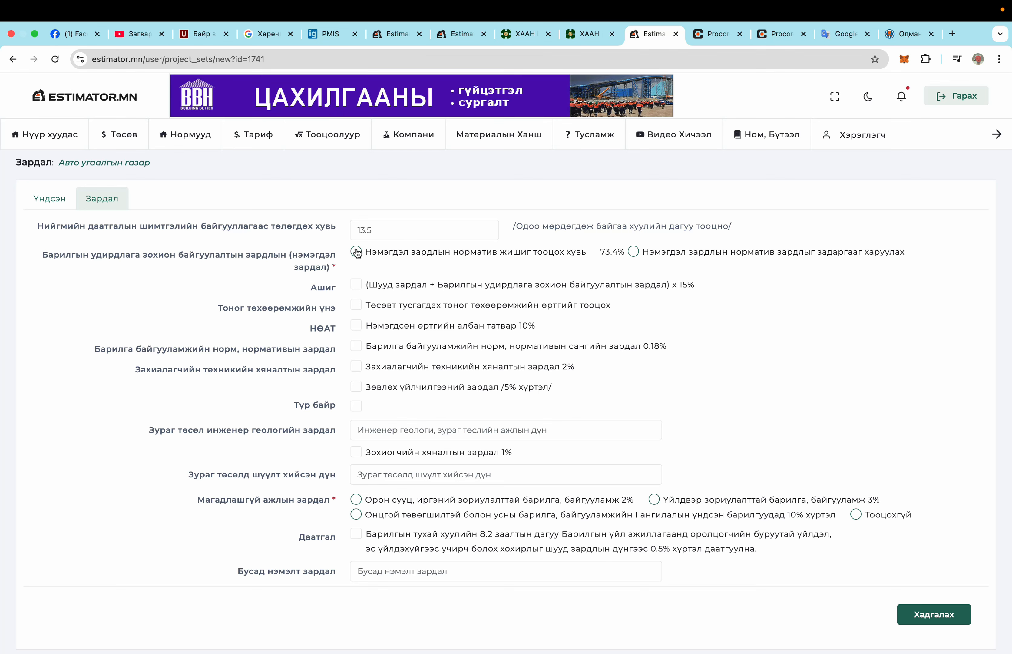
Calculate overhead with the flat 73.4% normative rate after viewing the itemised option, and include the 15% profit and the equipment cost.
click(633, 252)
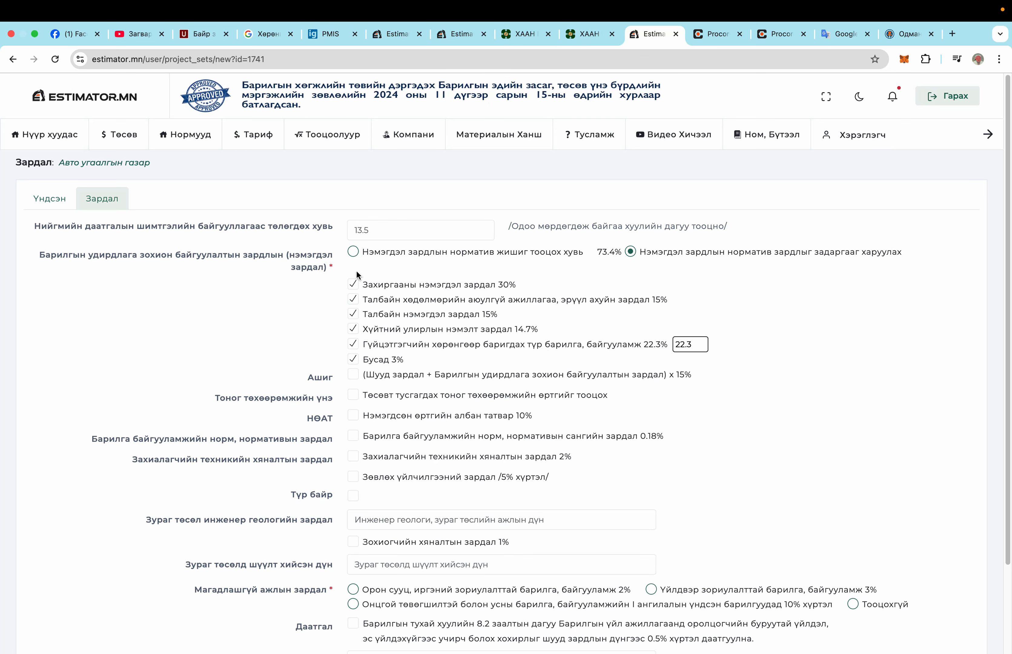
click(353, 252)
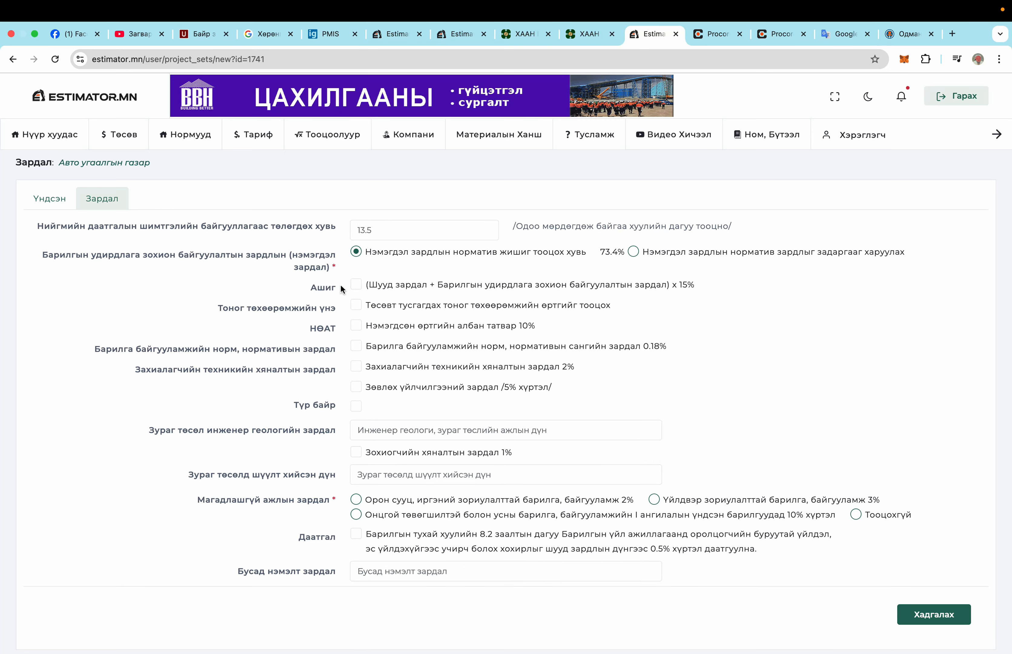
click(354, 285)
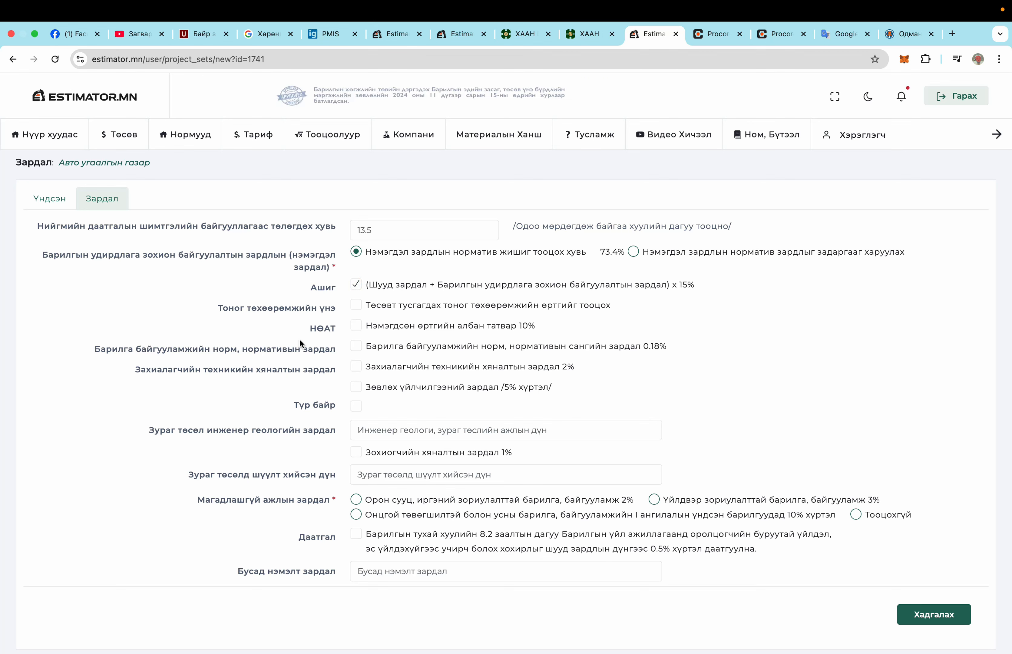
click(356, 305)
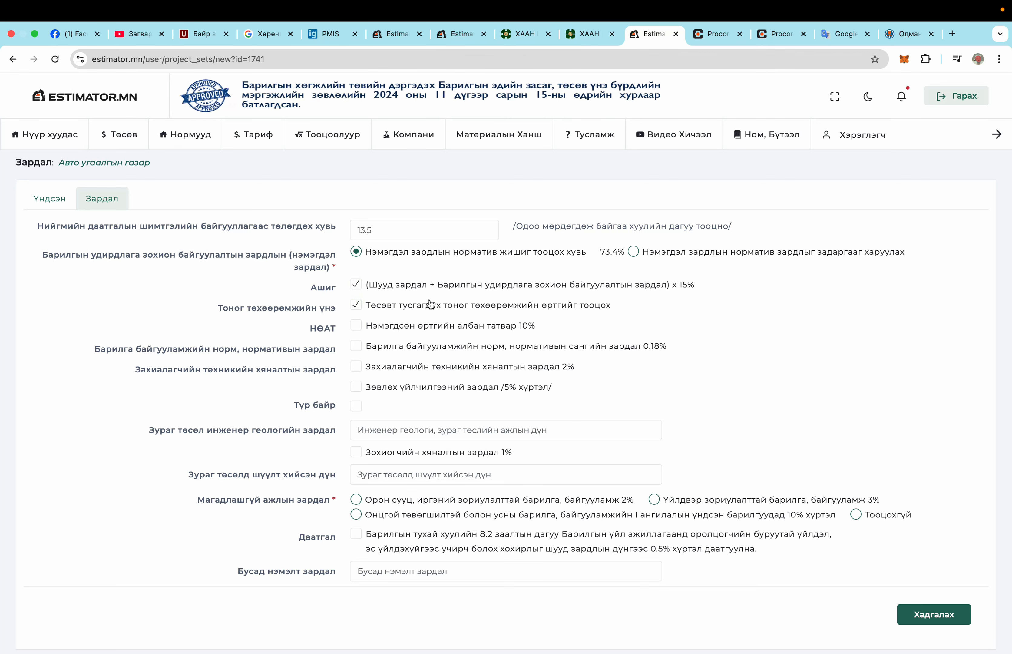
Include the 10% НӨАТ, choose the 3% contingency for industrial buildings, and save the project's cost settings.
mouse_move(612, 306)
mouse_down()
mouse_move(359, 311)
mouse_move(615, 305)
mouse_up()
click(615, 305)
click(654, 499)
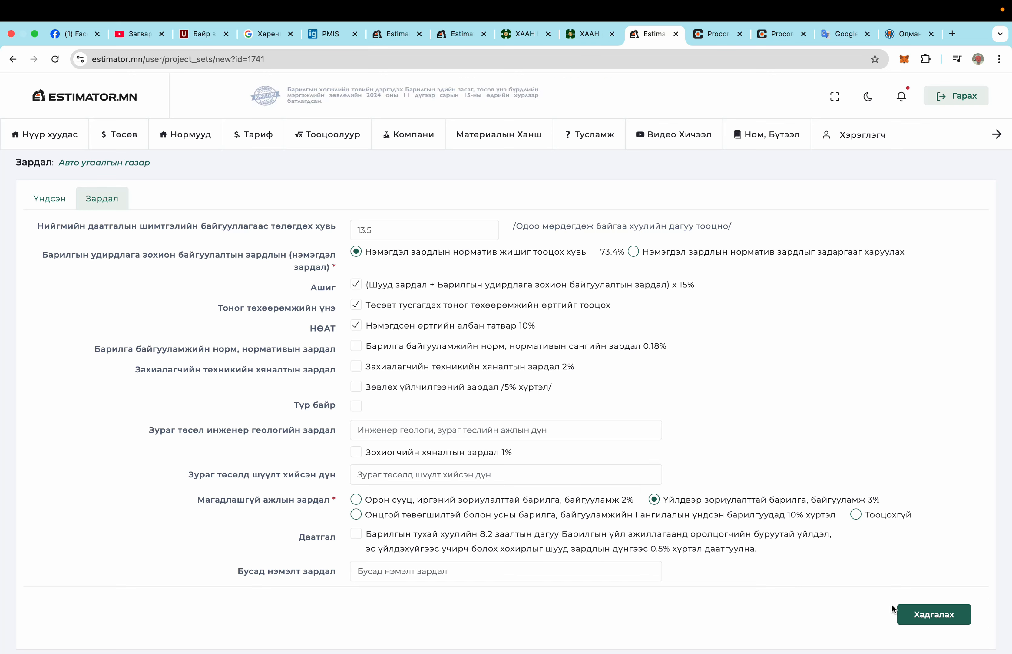
click(934, 617)
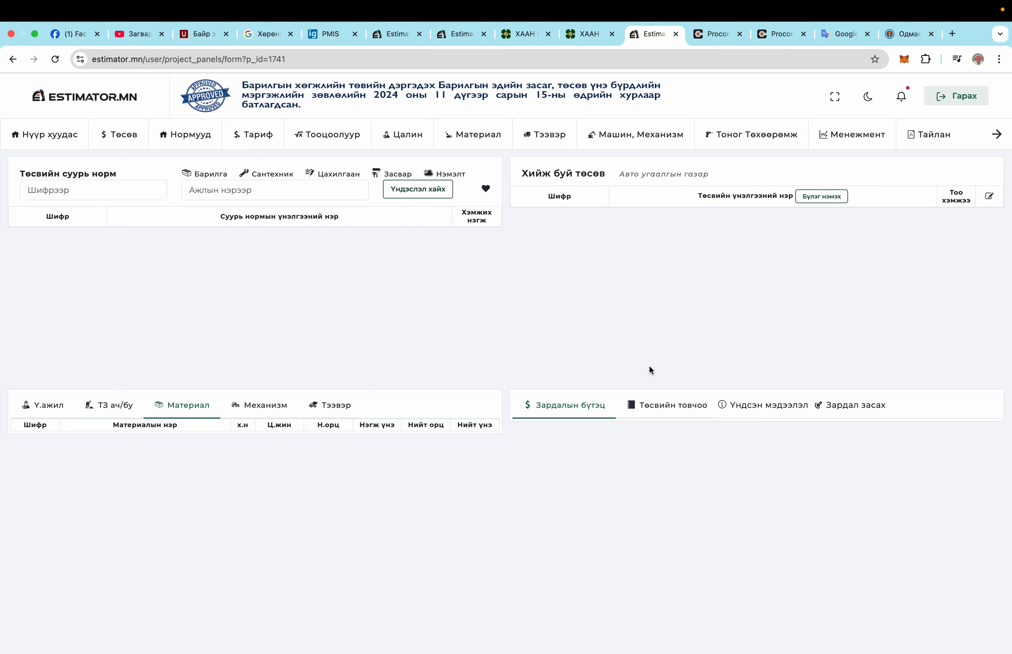
Review the project's main information (Үндсэн мэдээлэл) and its cost editing page (Зардал засах), and return to the budget workspace.
click(746, 405)
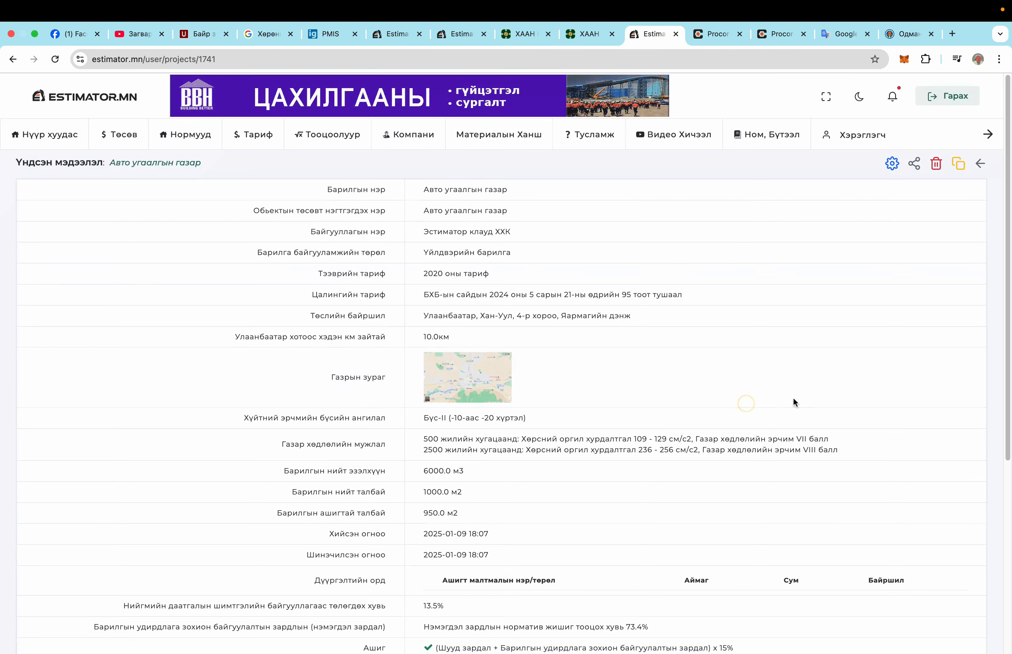
click(14, 58)
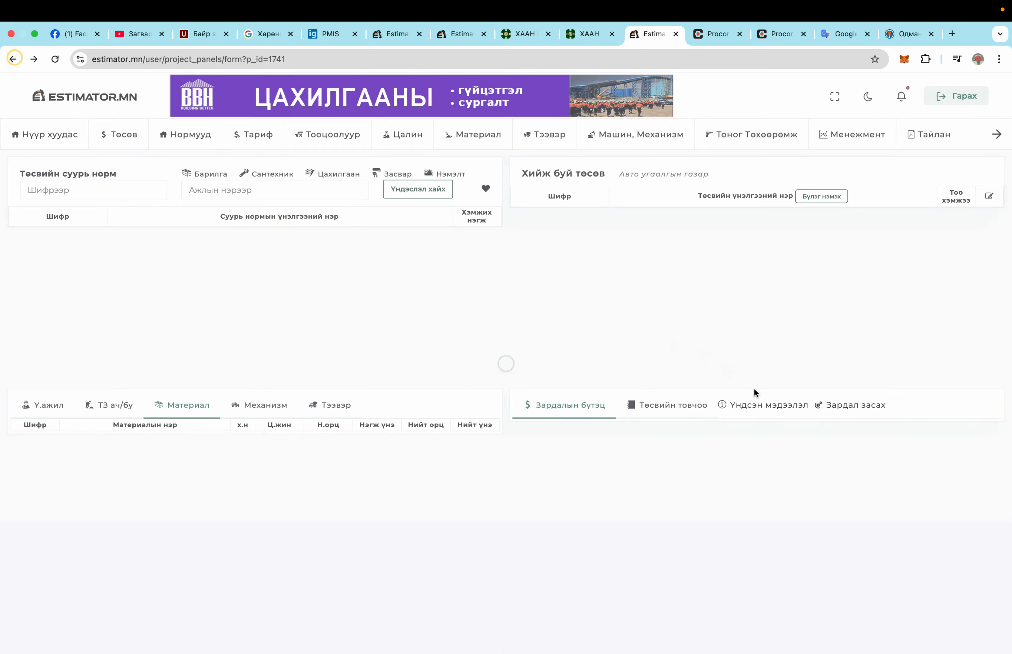
click(859, 407)
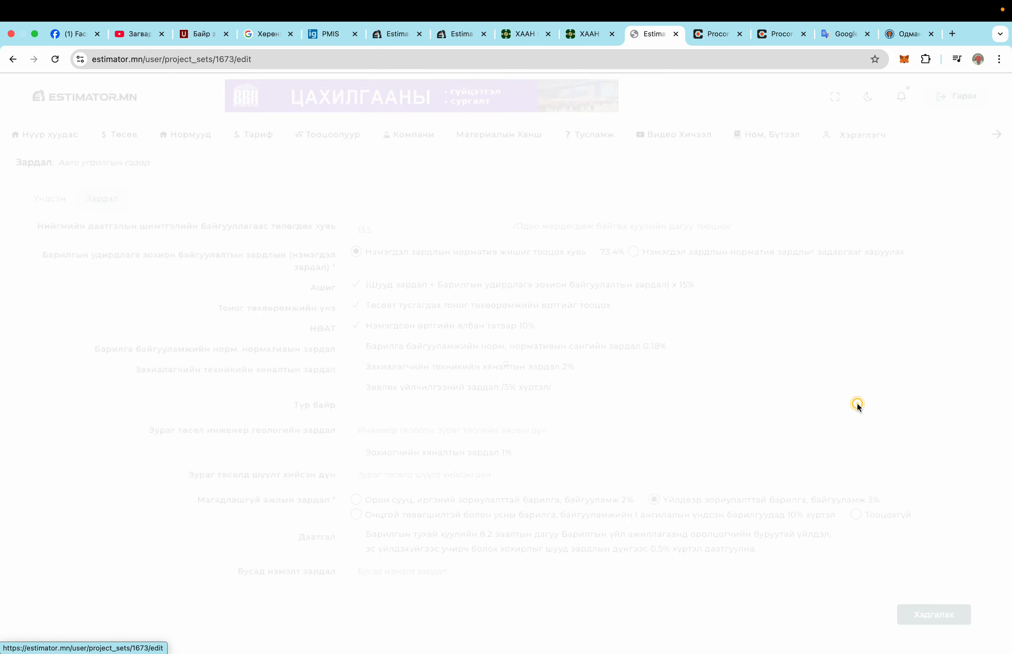
click(12, 59)
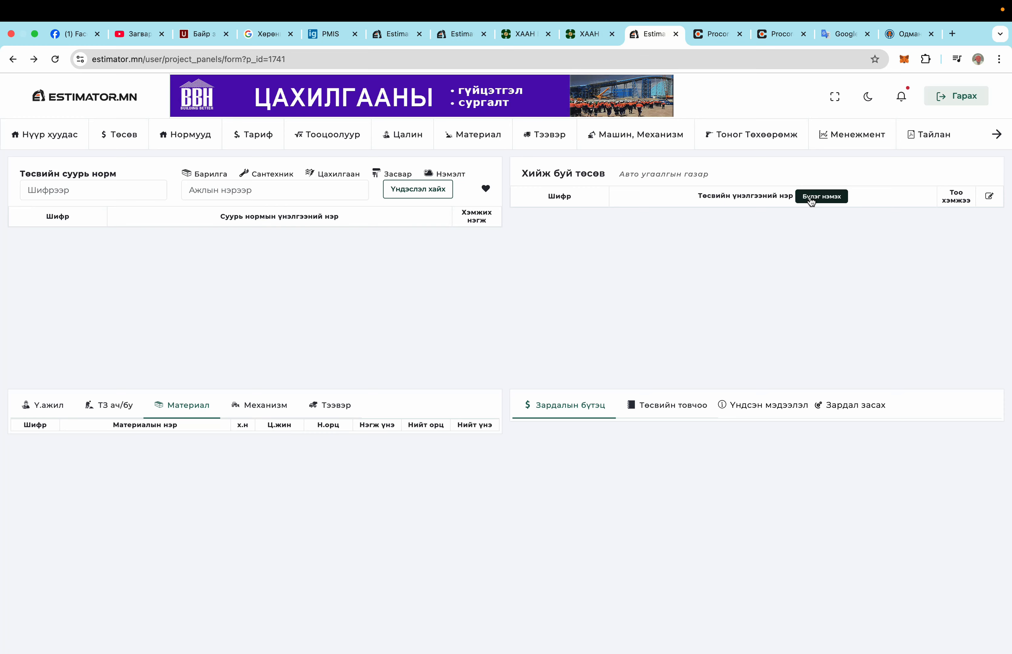
Add a custom work group named "Газар шорооны ажил" to the budget.
click(830, 197)
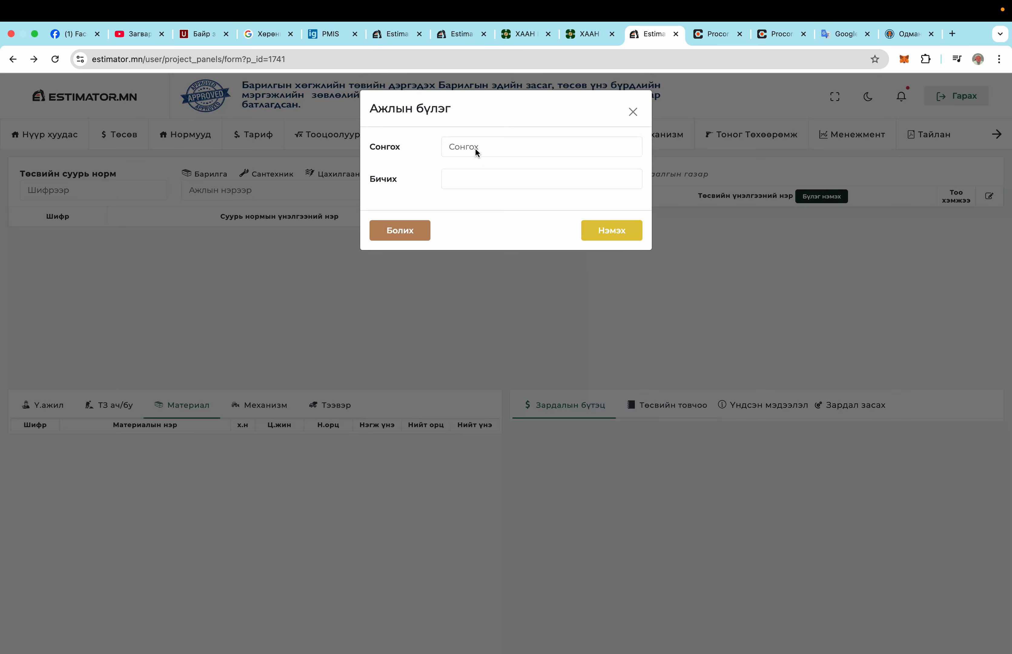
click(478, 153)
click(463, 178)
click(492, 184)
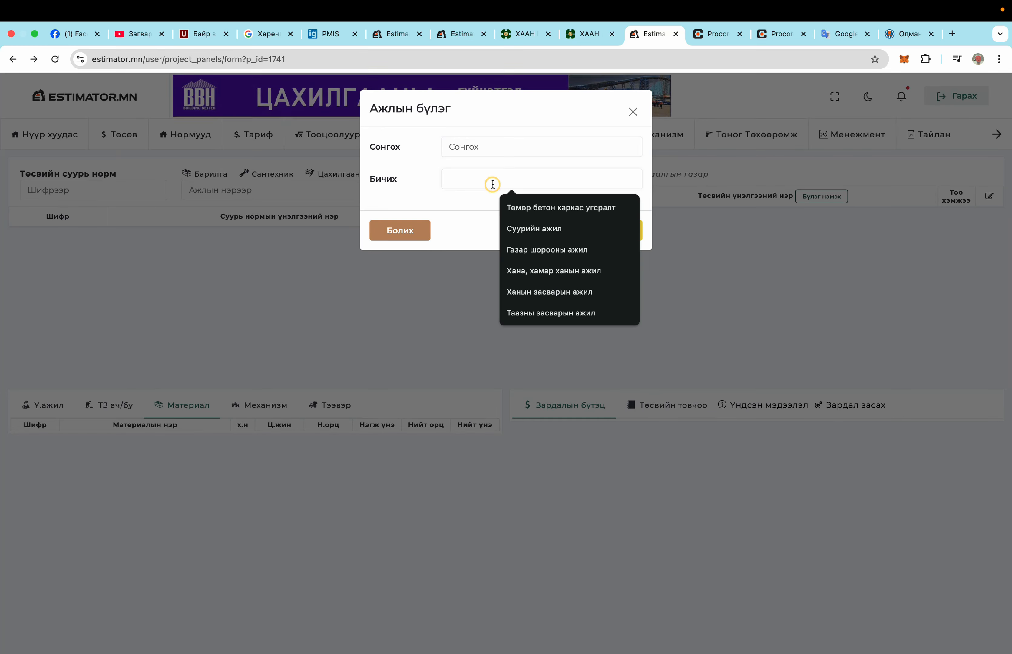
text(Ug)
key(ctrl+space)
text(Тал)
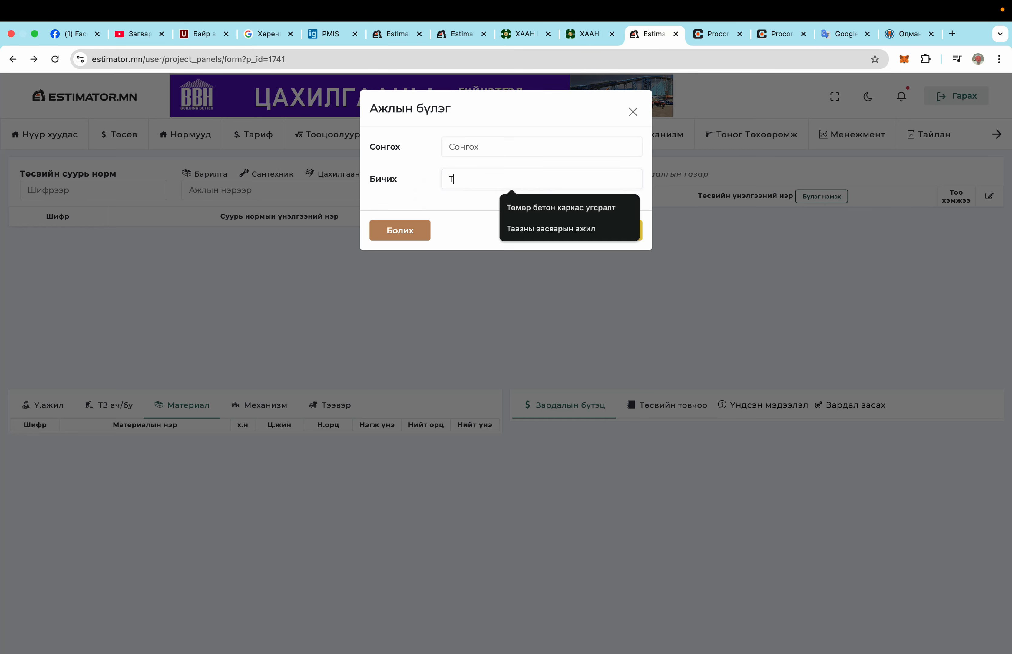
key(BackSpace)
key(BackSpace)
key(BackSpace)
text(Газа)
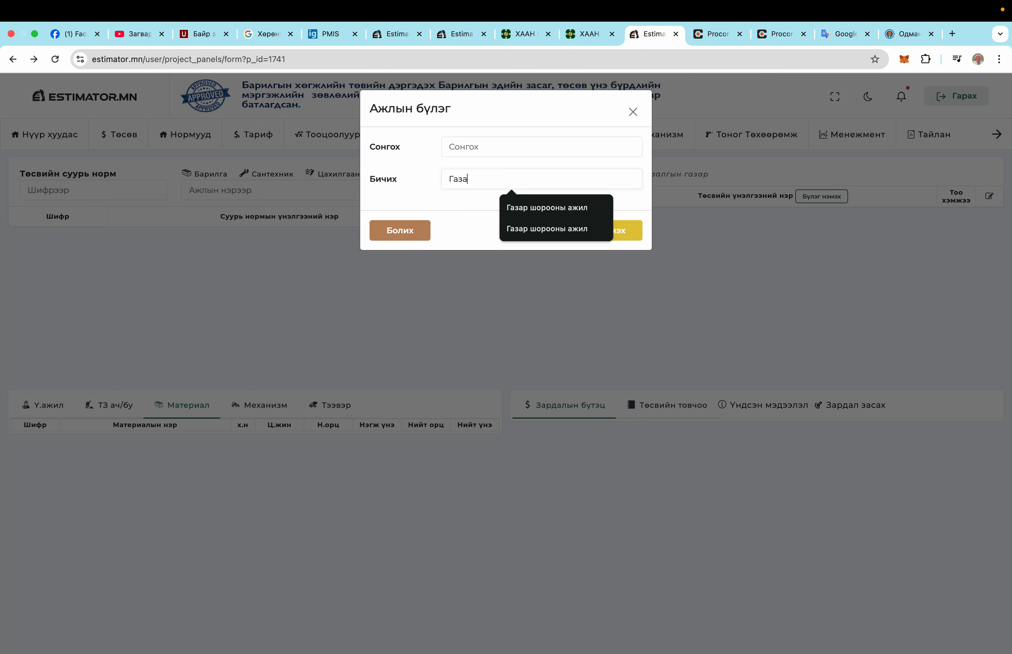
text(р шорооны ажил)
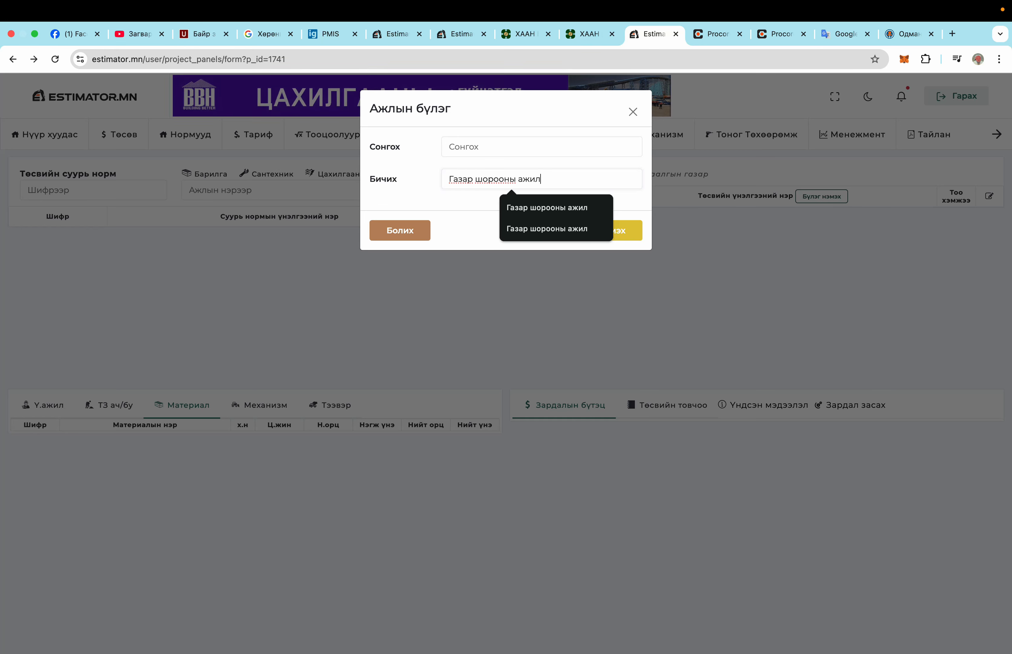
click(495, 122)
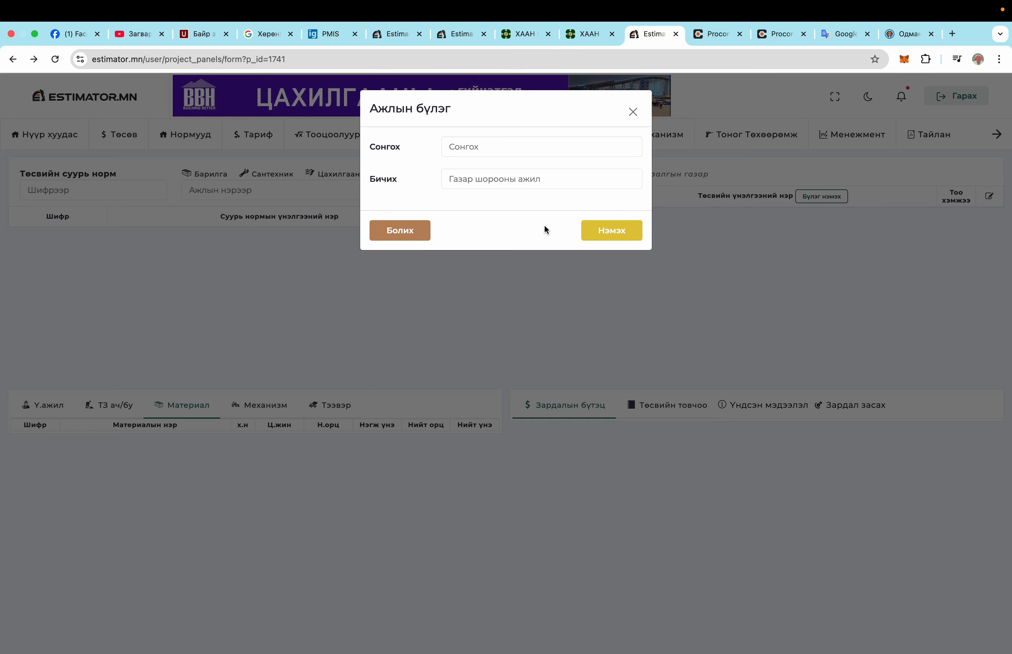
click(608, 236)
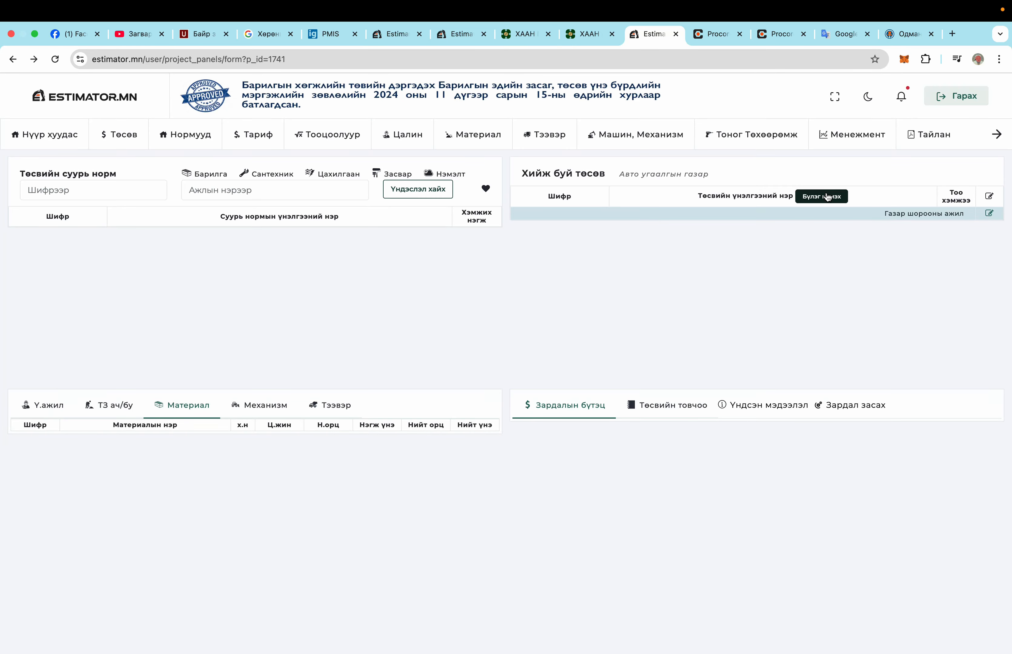
Add a custom work group named "Суурийн бетон цутгалтын ажил" to the budget.
click(827, 196)
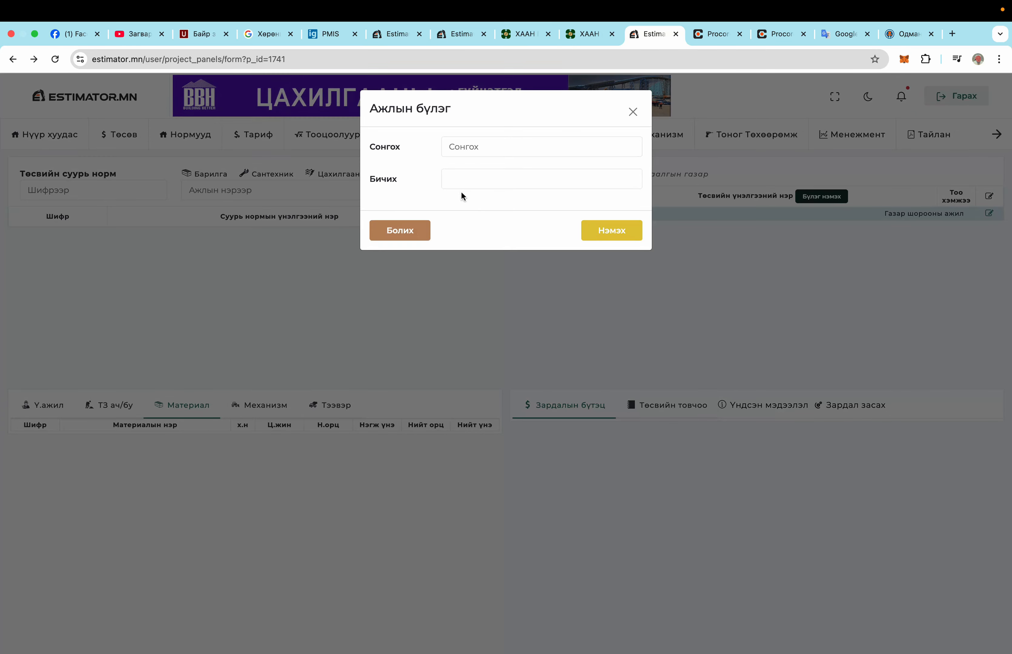
click(471, 177)
text(Суурийн бетон цутгалтын ажил)
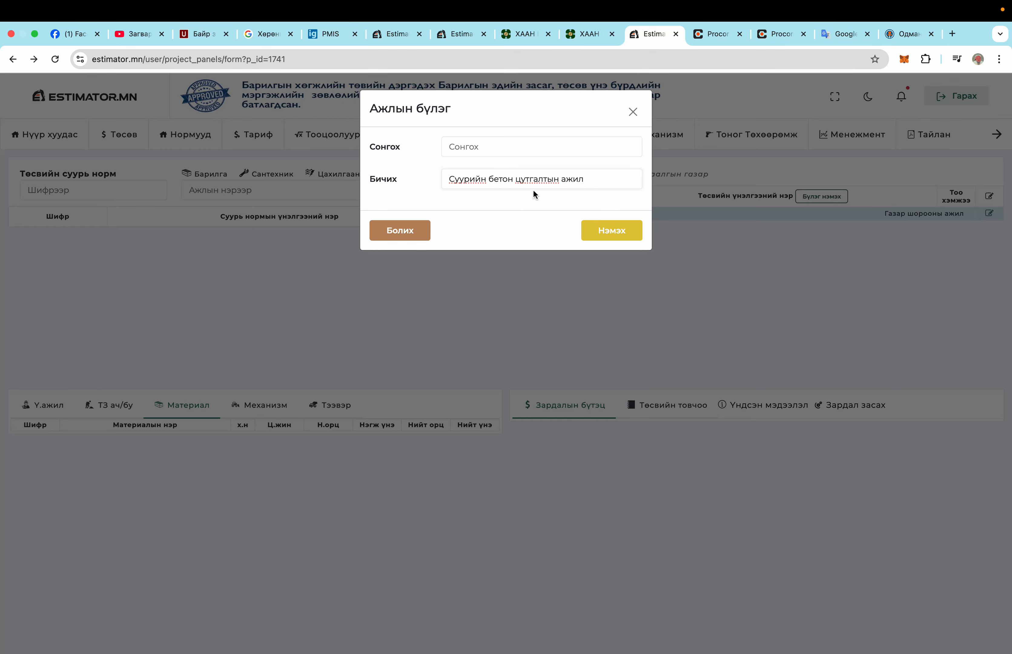
click(612, 232)
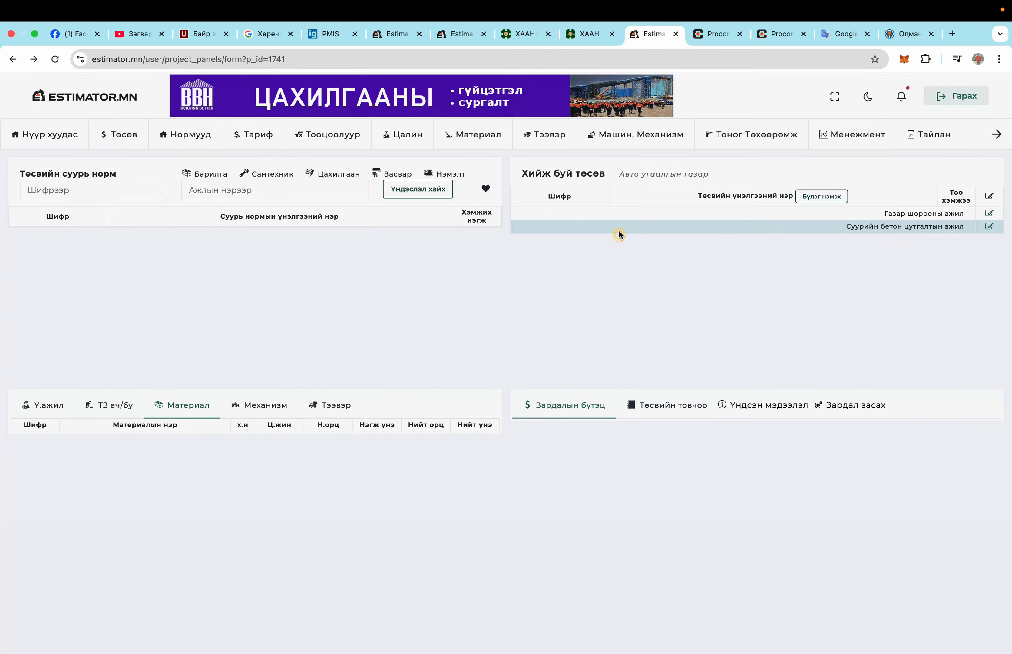
Add a custom work group named "Буцаан дүүргэлт, нягтруулалтын ажил" to the budget.
click(834, 199)
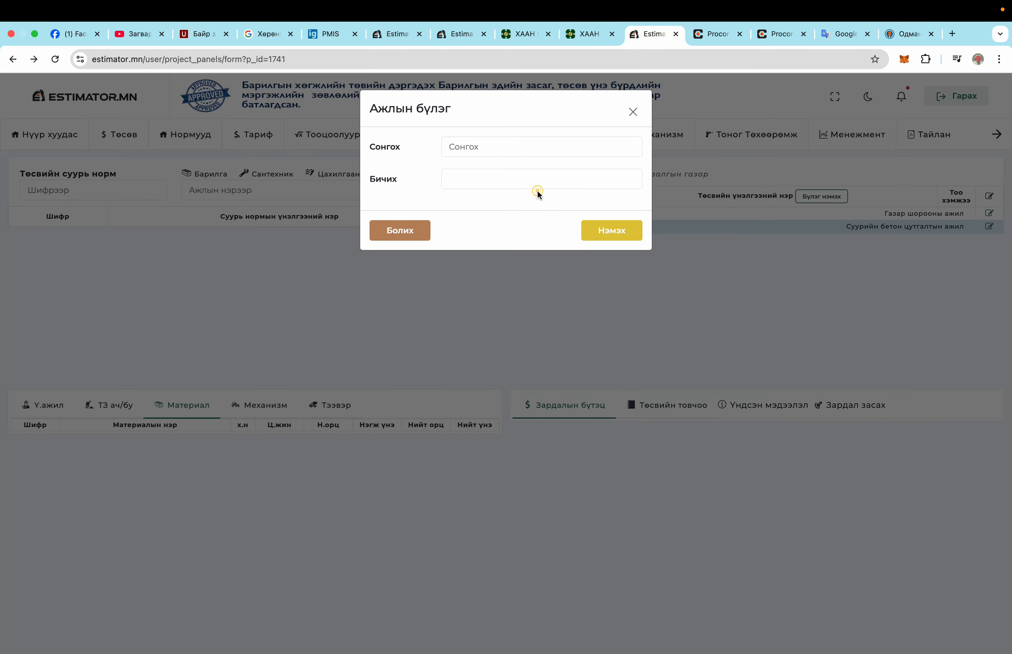
click(521, 180)
click(520, 181)
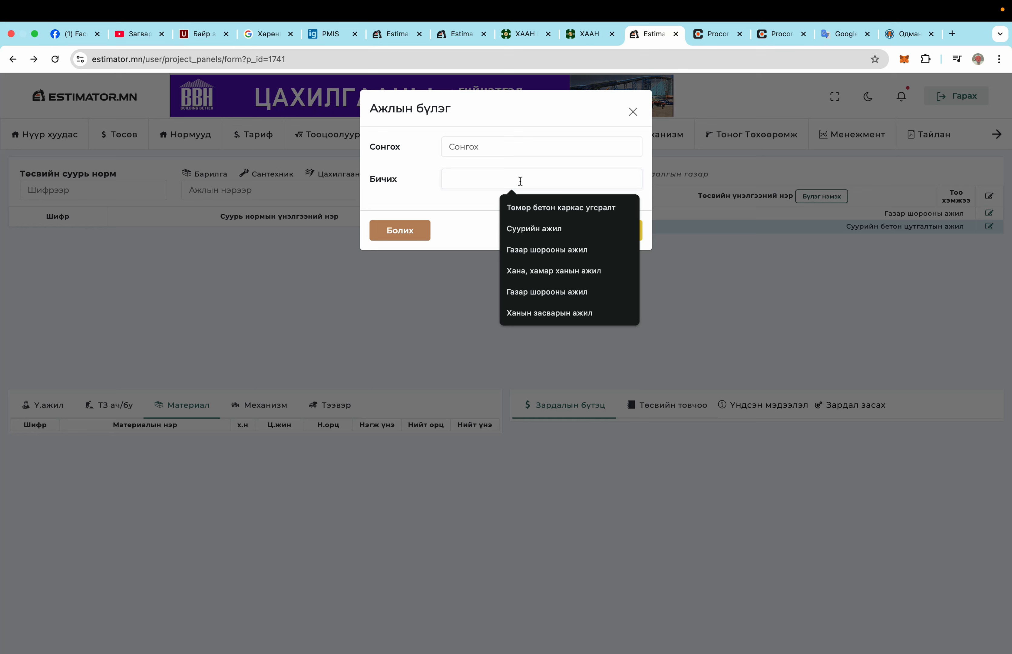
text(Б)
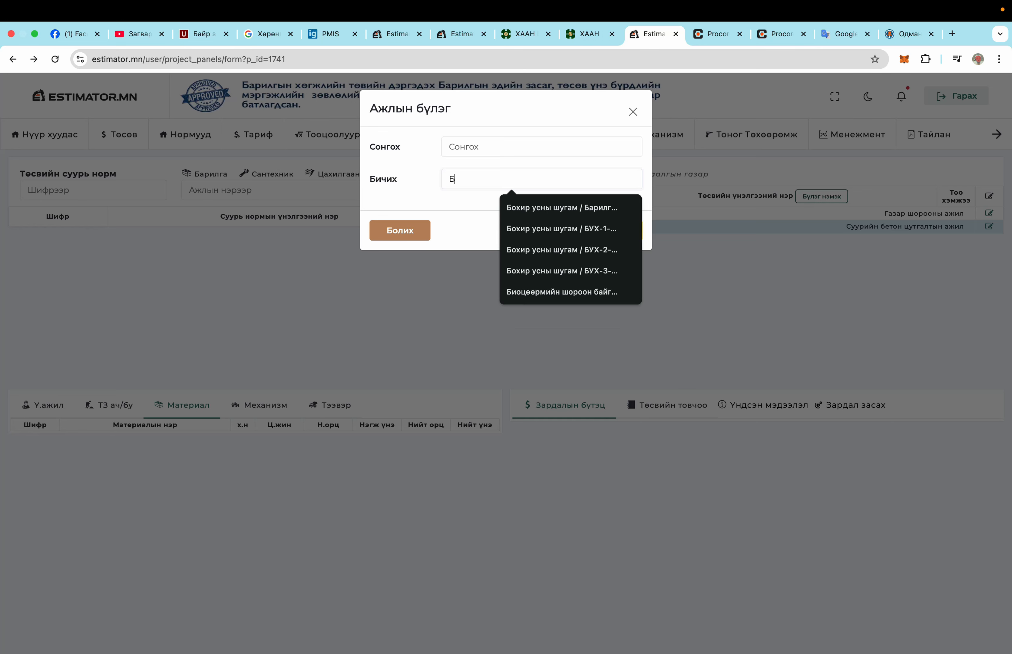
text(уцаан дүүргэл)
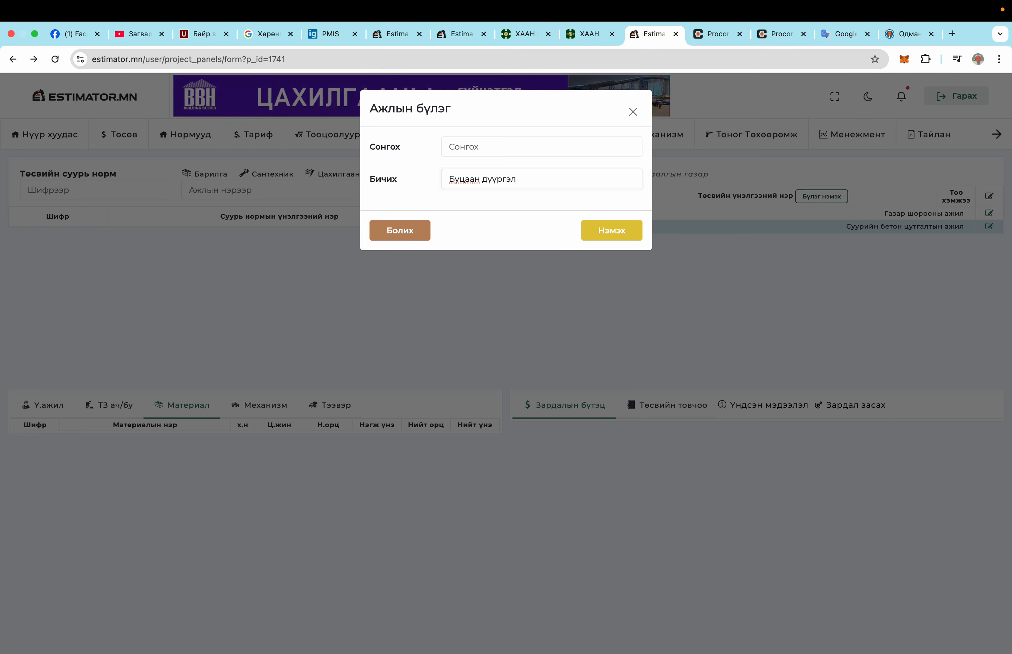
text(т, нягтруулалтын ажил)
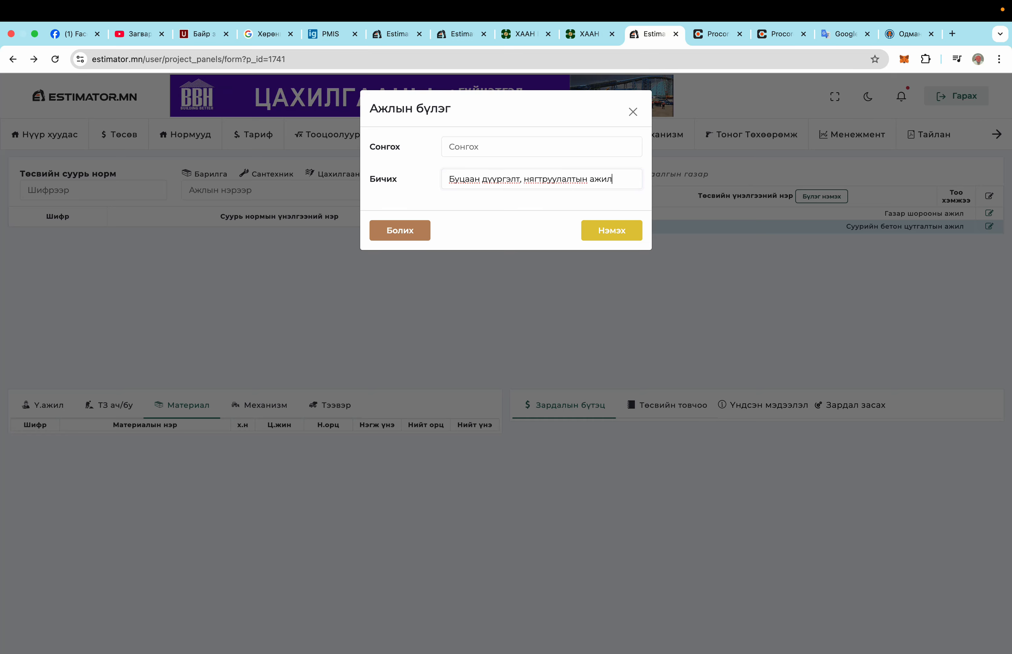
click(625, 233)
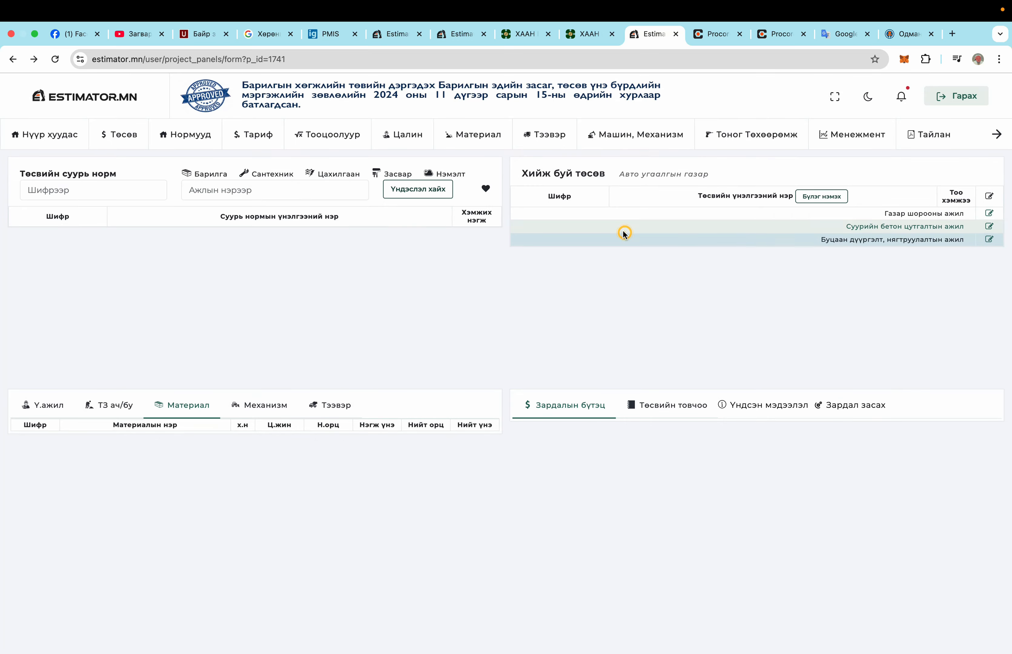
Add a custom work group named "Металл каркас угсралтын ажил" to the budget.
click(820, 198)
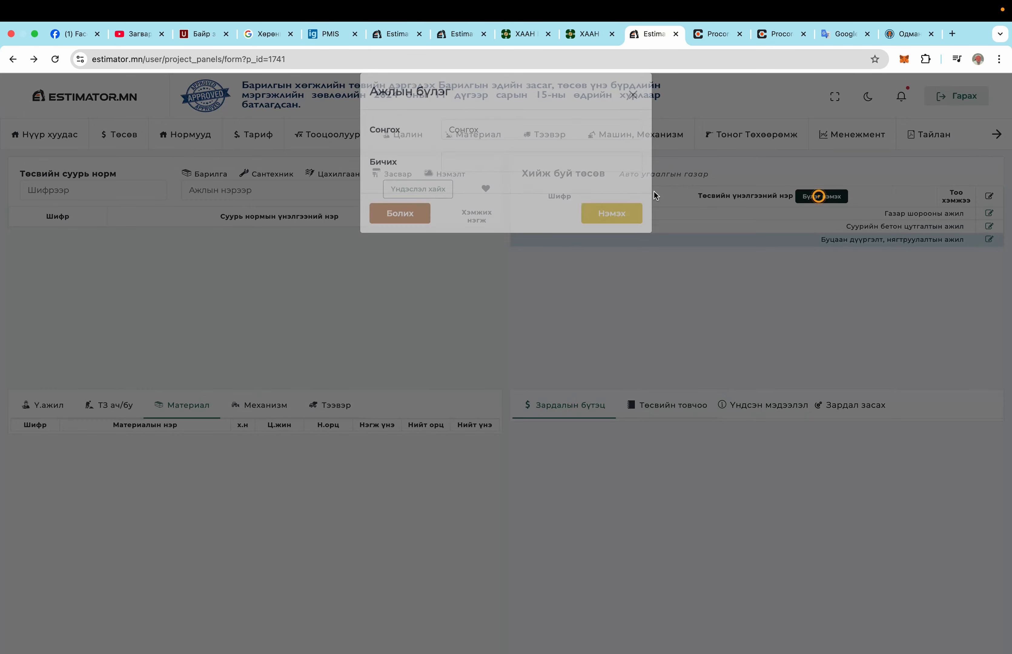
click(505, 183)
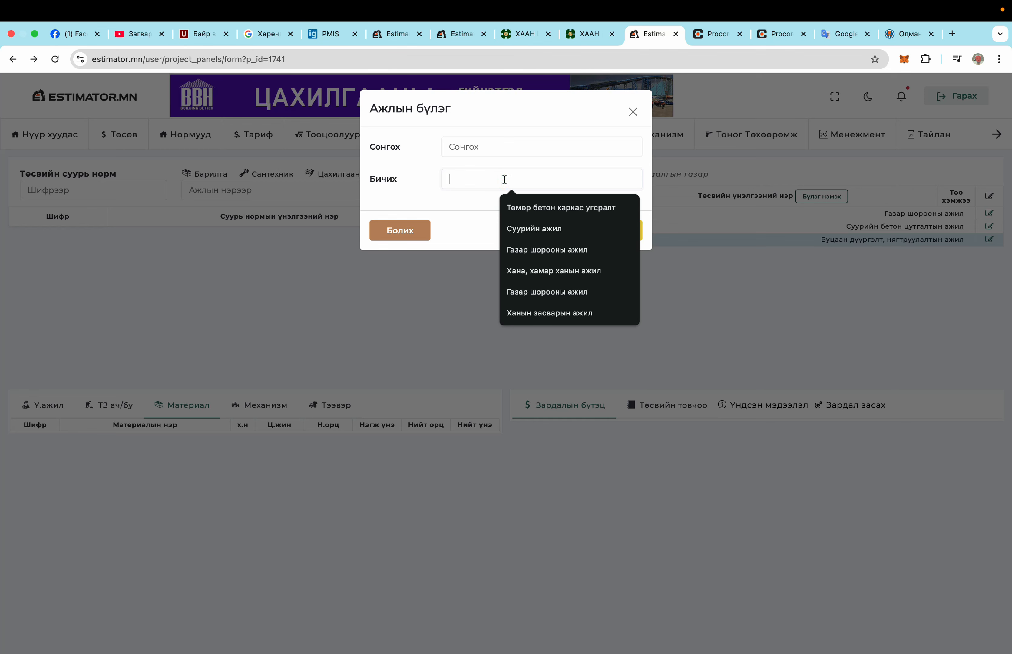
text(Металл)
text(кар)
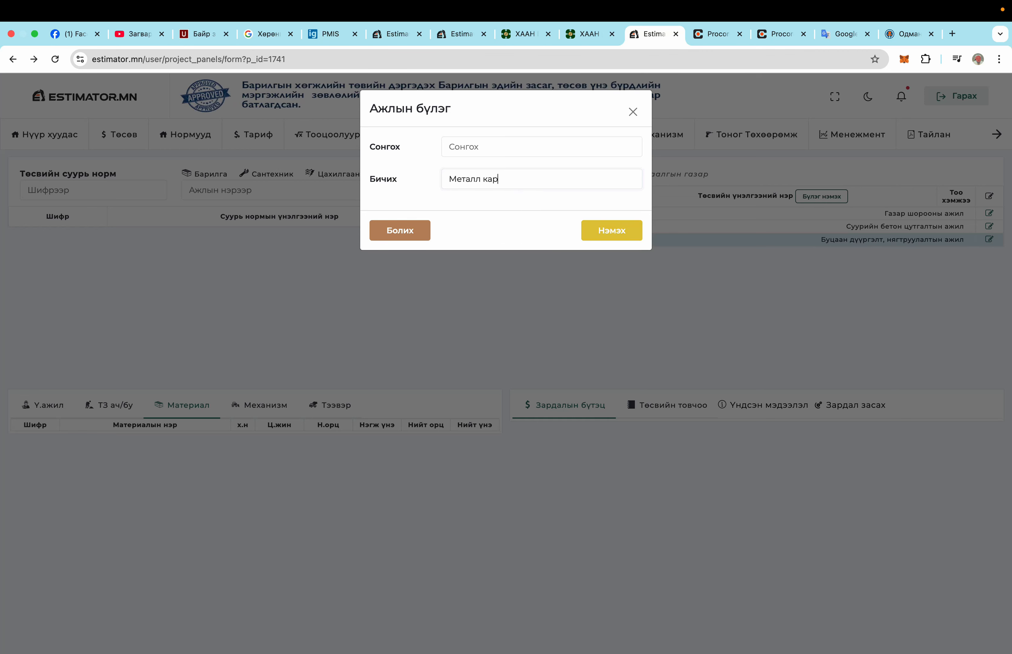
text(кас угсралтын ажил)
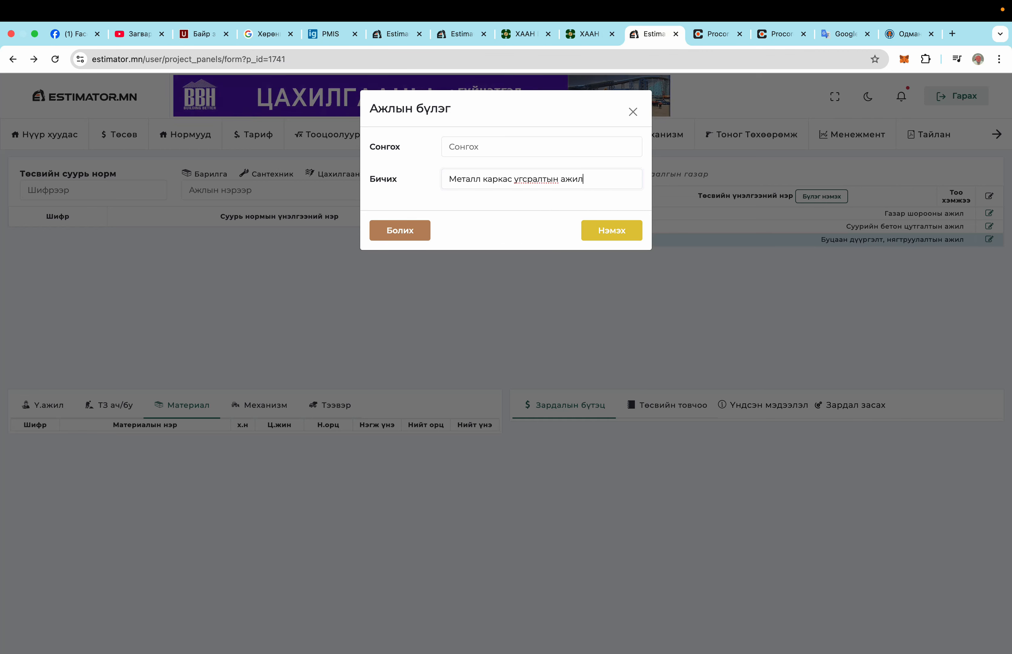
click(617, 232)
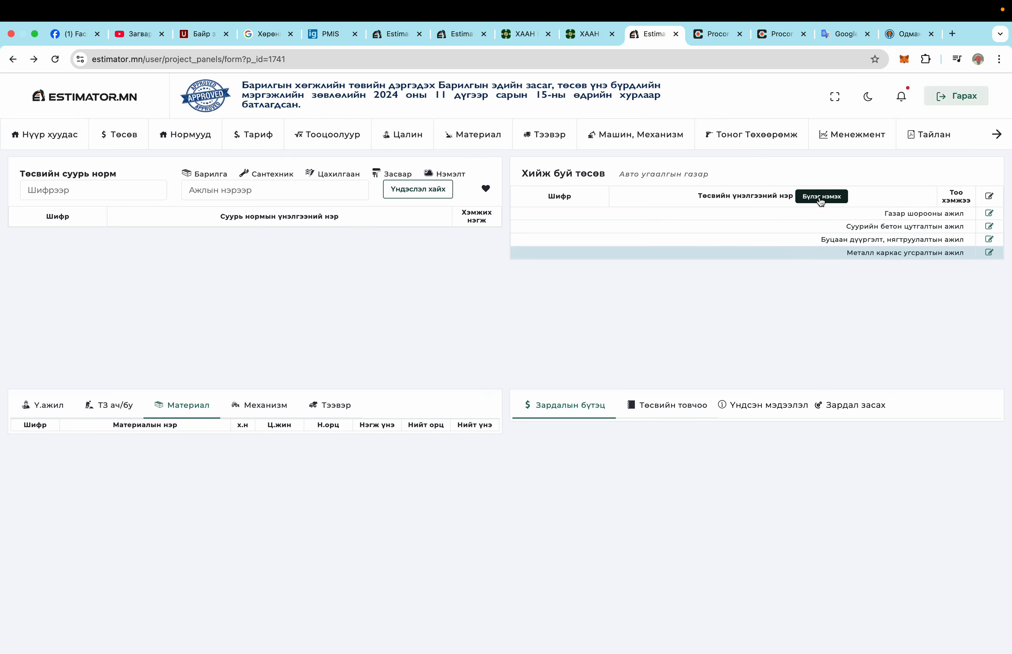
Add a custom work group named "Шалны бетон цутгалт" to the budget.
click(821, 198)
click(551, 173)
text(Шалны бетон цутгалт)
click(615, 233)
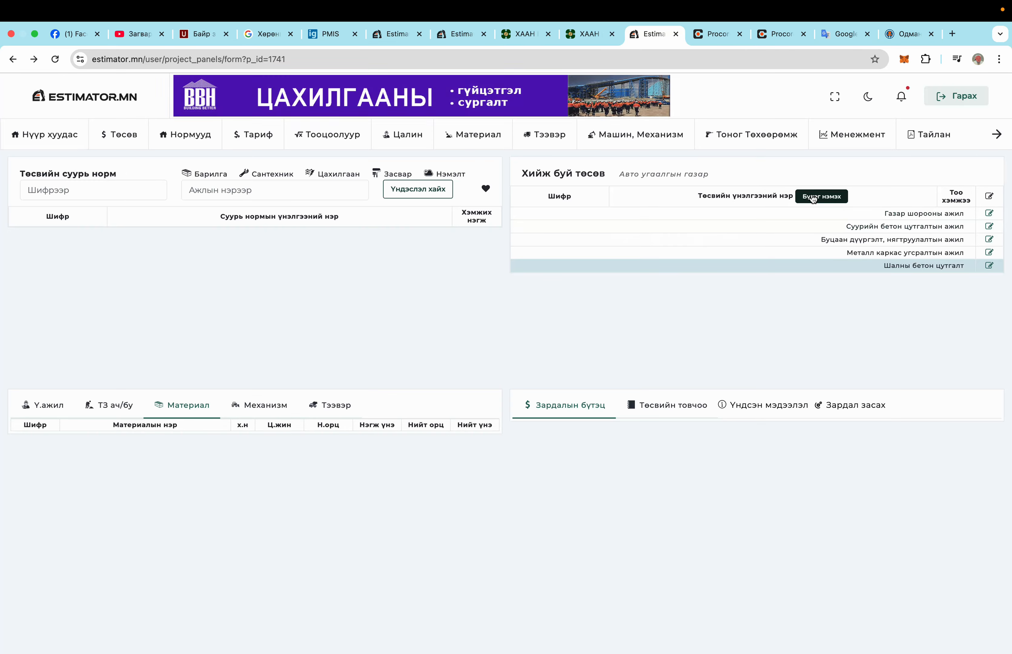
Add a custom work group named "Сэндвич хавтан угсрах /хана, дээвэр/" to the budget.
click(813, 197)
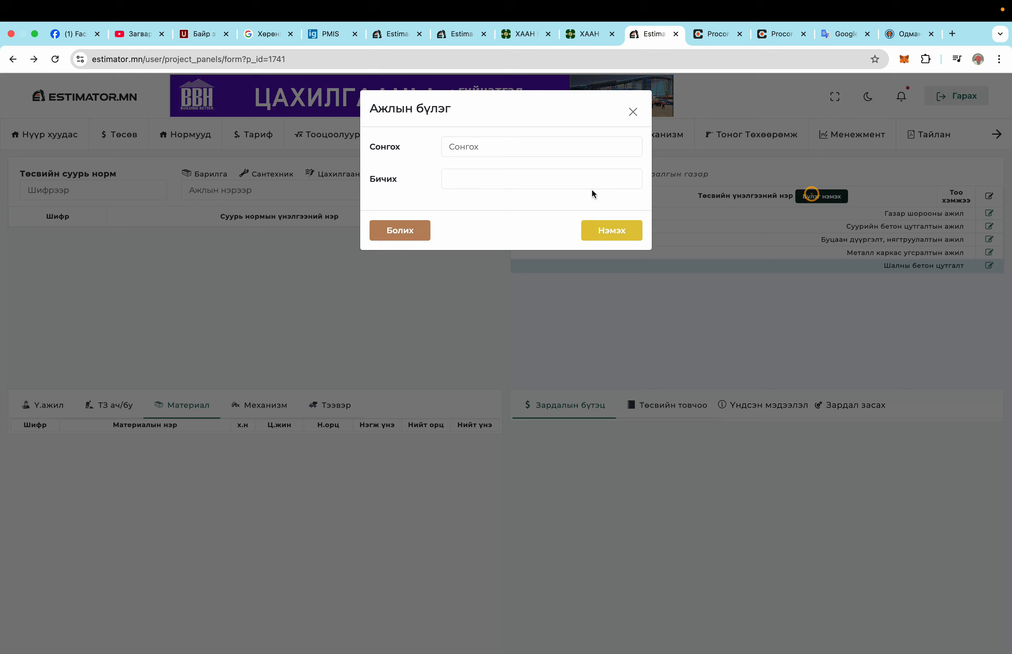
click(544, 180)
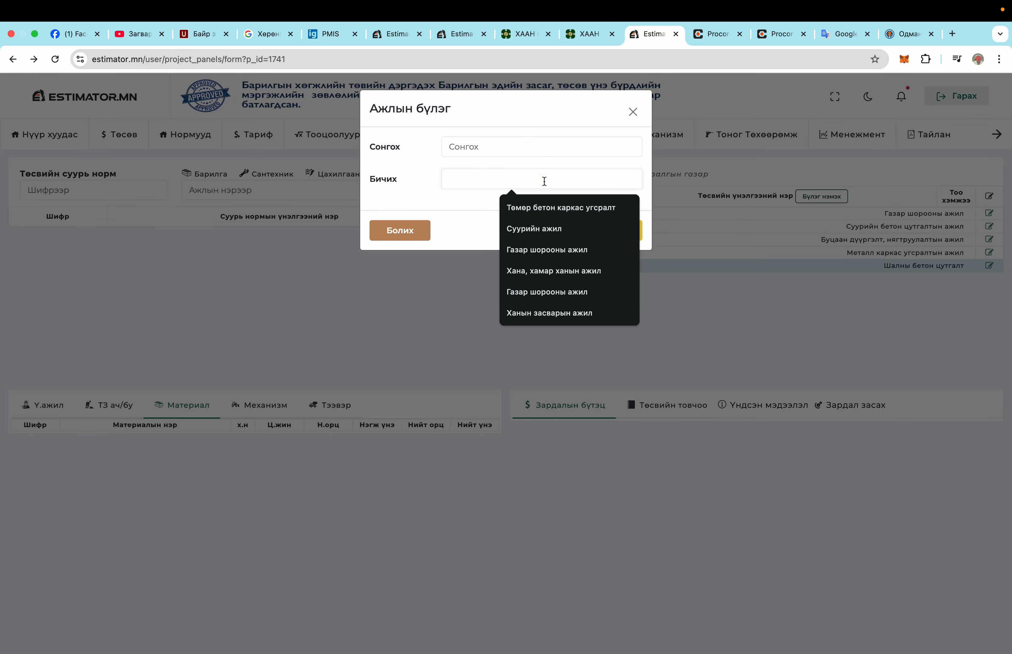
text(Сэндвич хавтан угсрах)
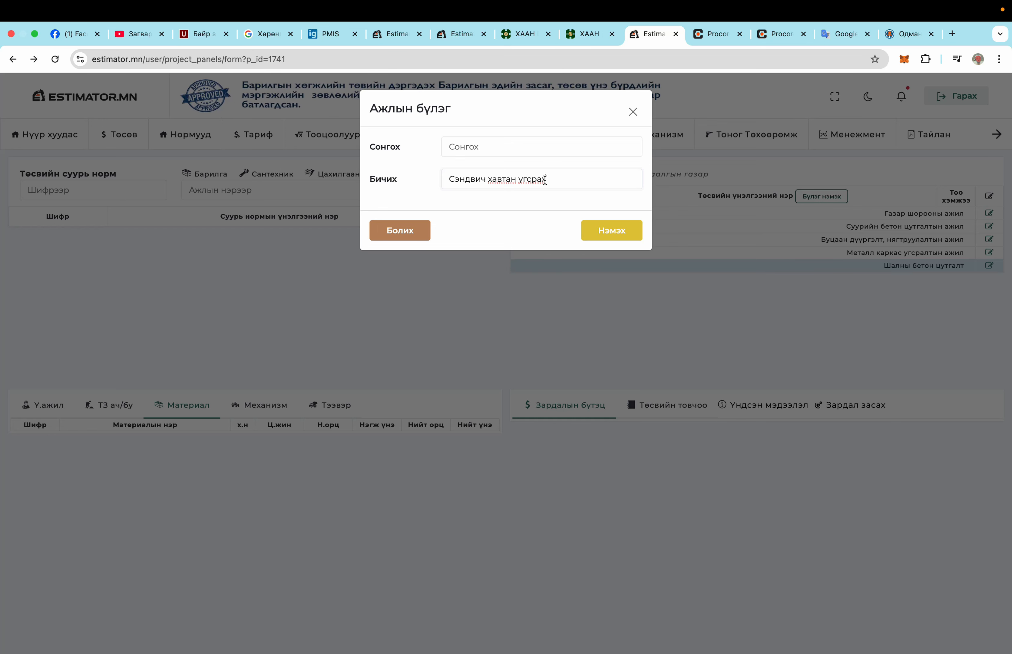
click(488, 181)
text(хана)
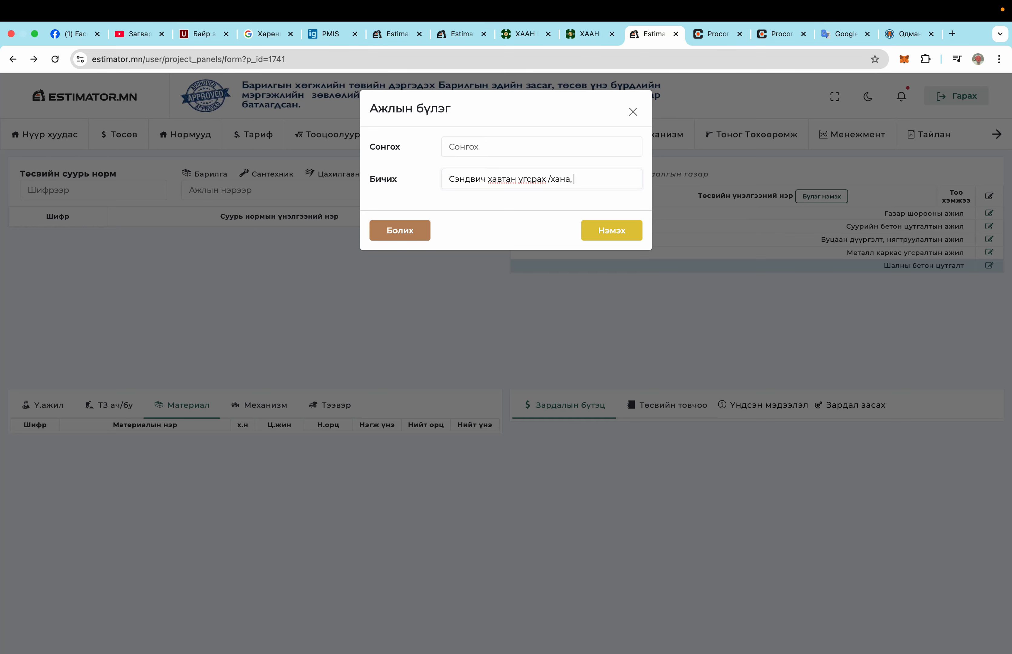
text(, дээвэр/)
click(613, 232)
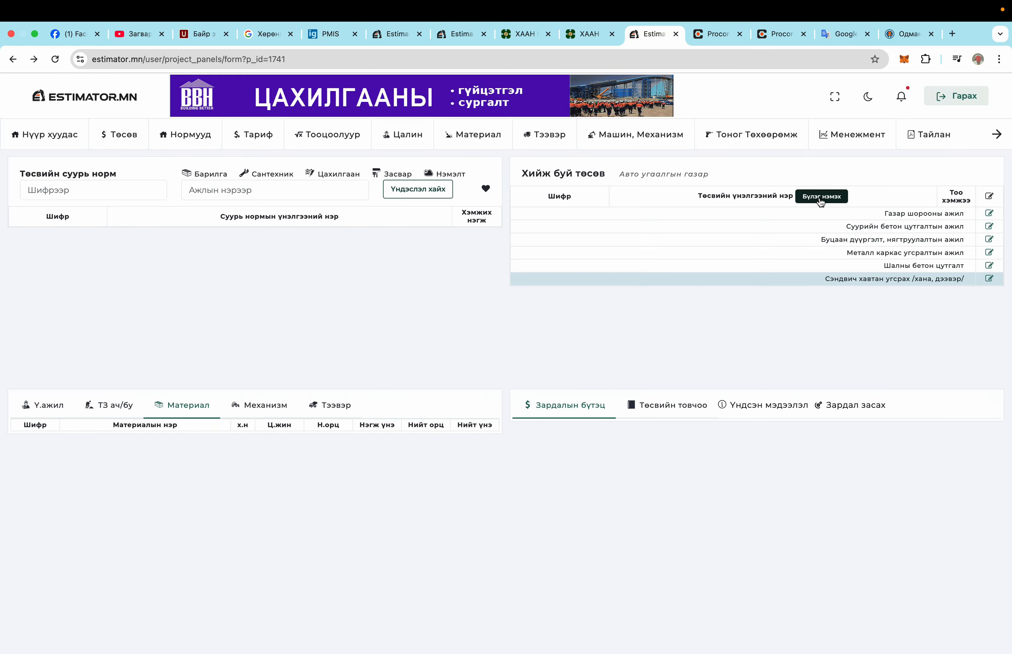
Add a custom work group named "Хаалга, цонхны ажил" to the budget.
click(819, 198)
click(481, 179)
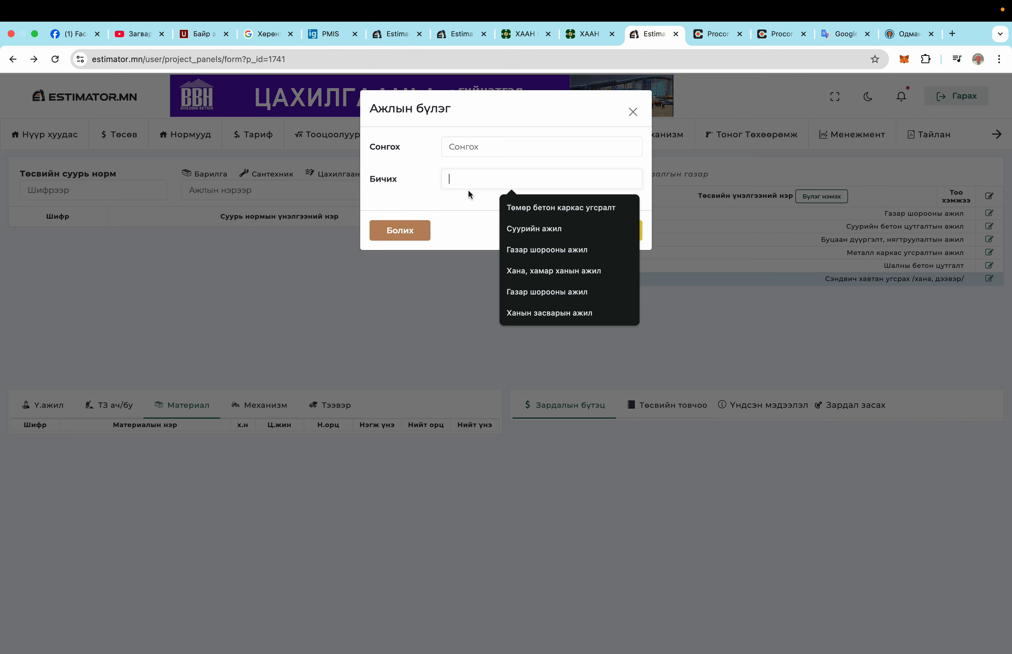
text(Хаалга, цонхны ажил)
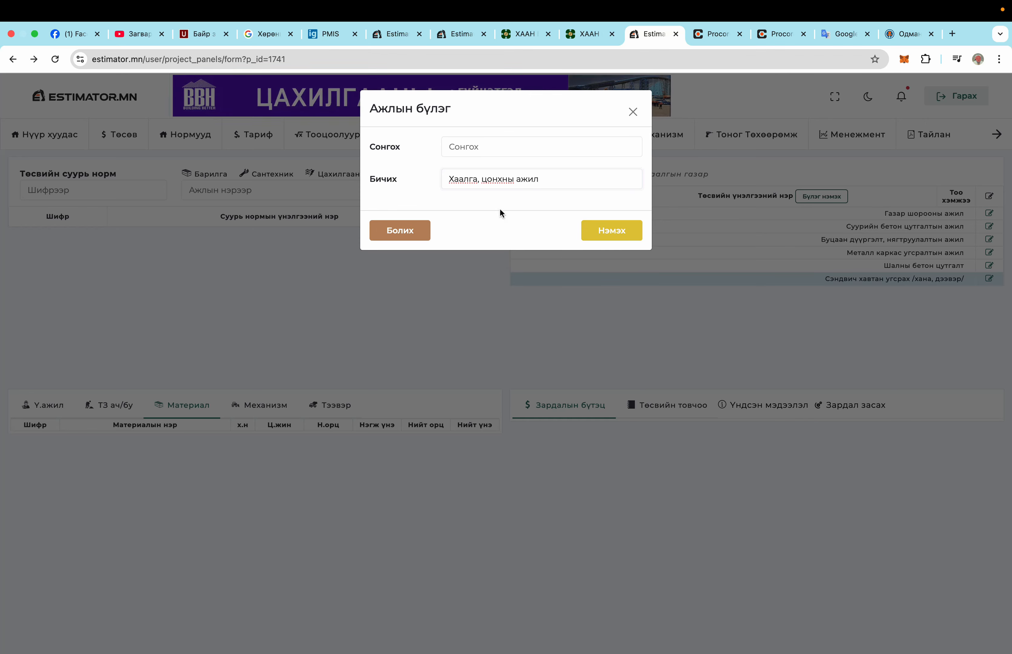
click(622, 230)
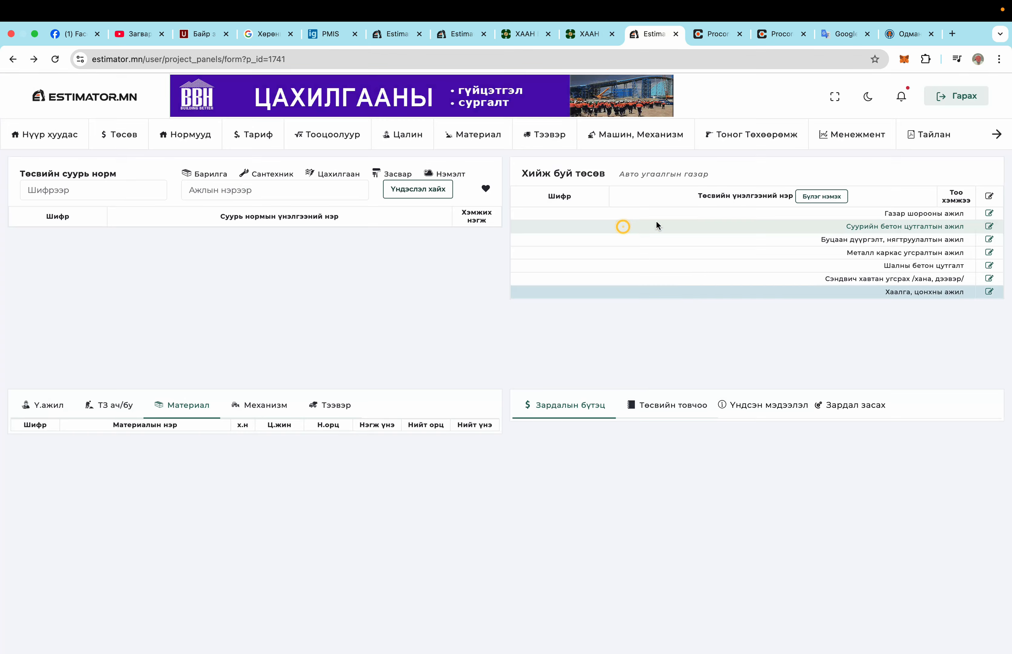
Add a custom work group named "Дотор цахилгаан, холбооны ажил" to the budget.
click(820, 196)
click(536, 179)
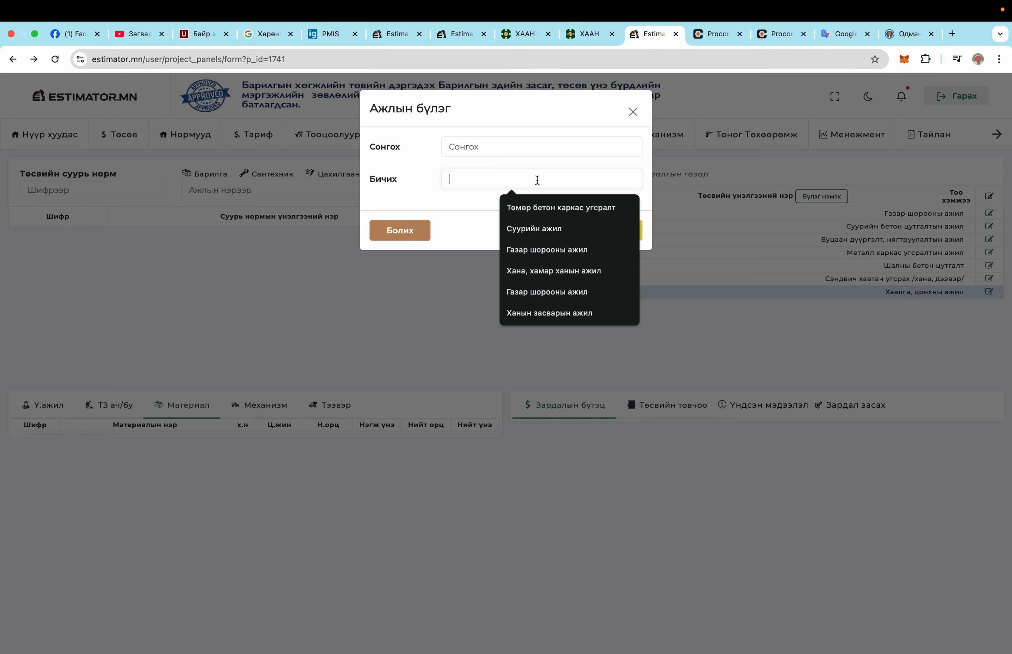
text(Дотор цахилгаан, холбооны ажил)
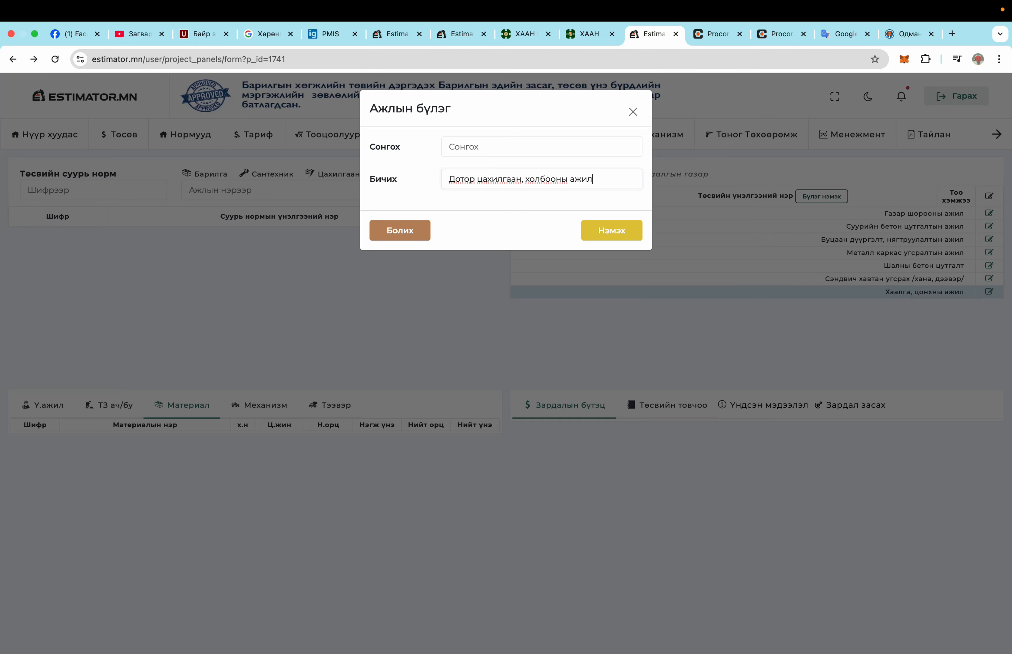
click(616, 230)
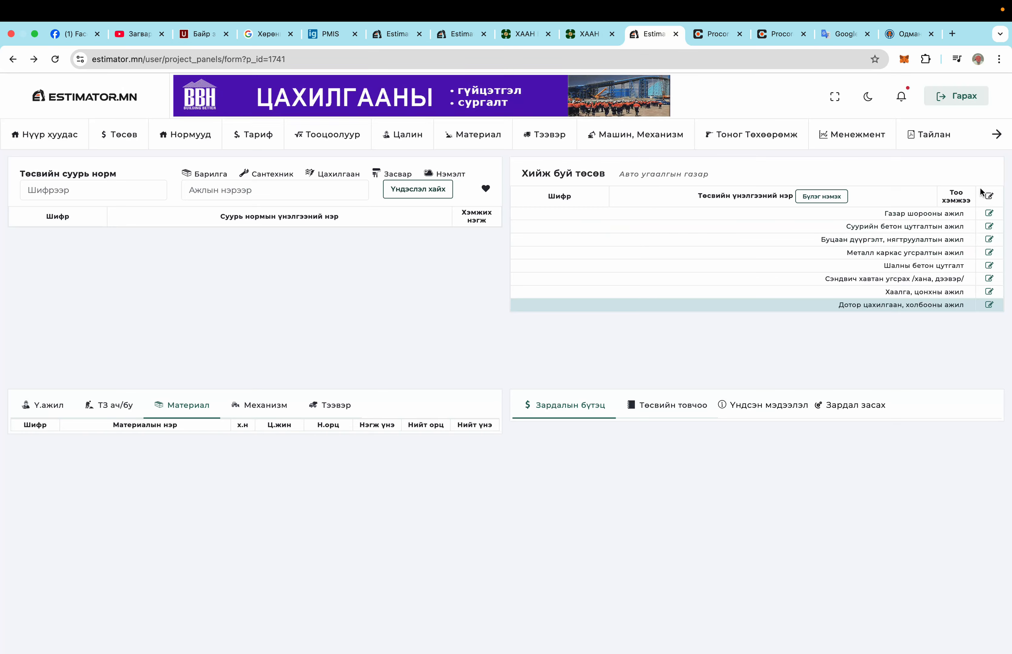
Add a custom work group named "Дотор заслалын ажил" to the budget.
click(839, 200)
click(507, 181)
text(Дотор заслалын а)
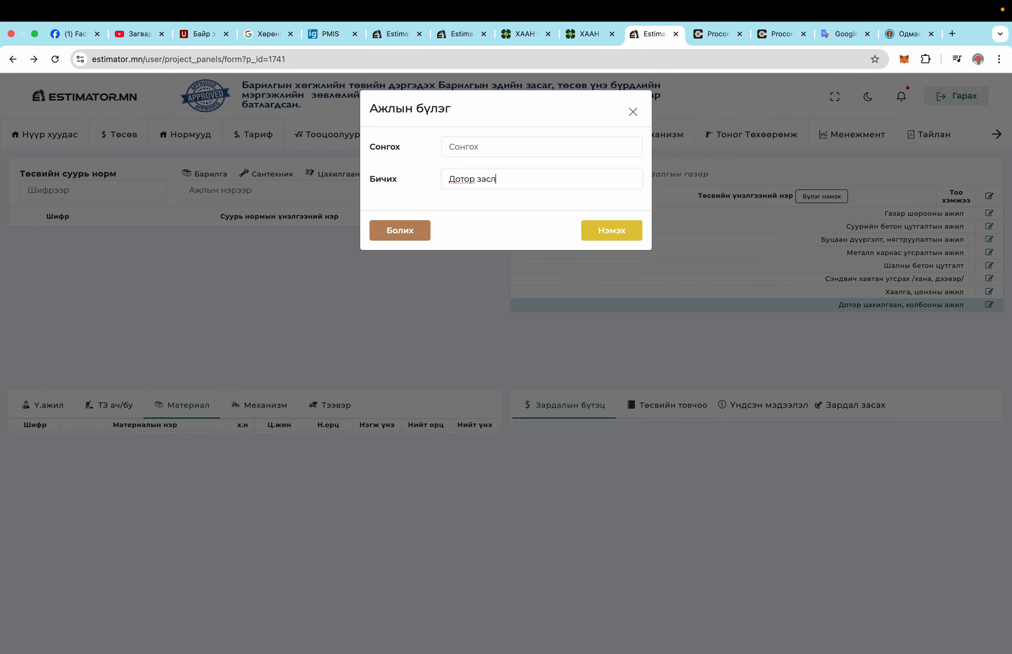
click(622, 230)
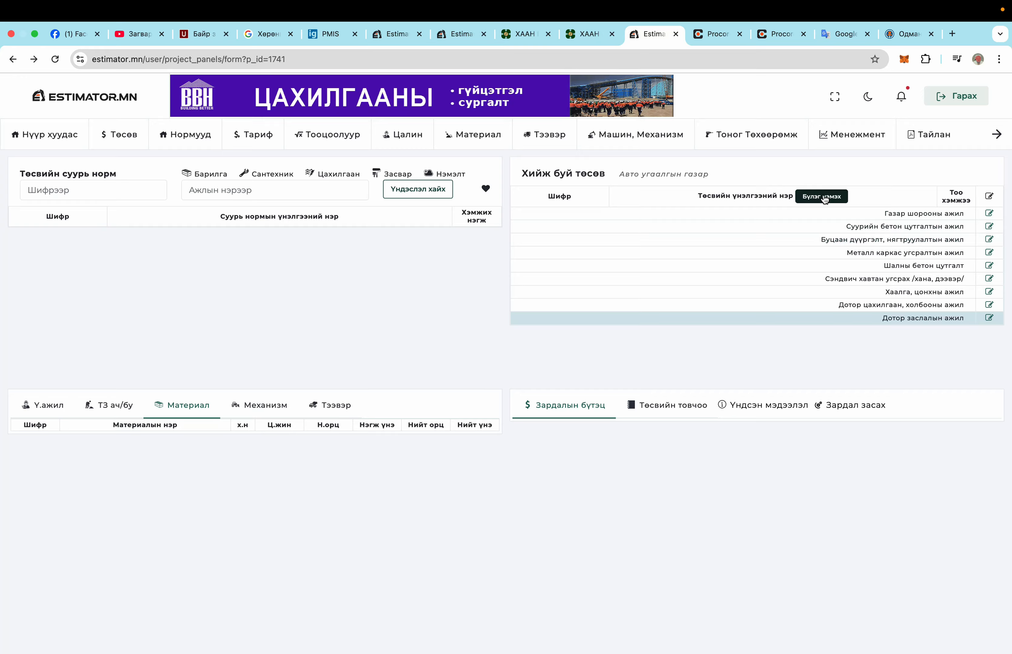
Add a custom work group named "Халаалт, агаар сэлгэлтийн ажил" to the budget.
click(825, 199)
click(504, 177)
text(Хал)
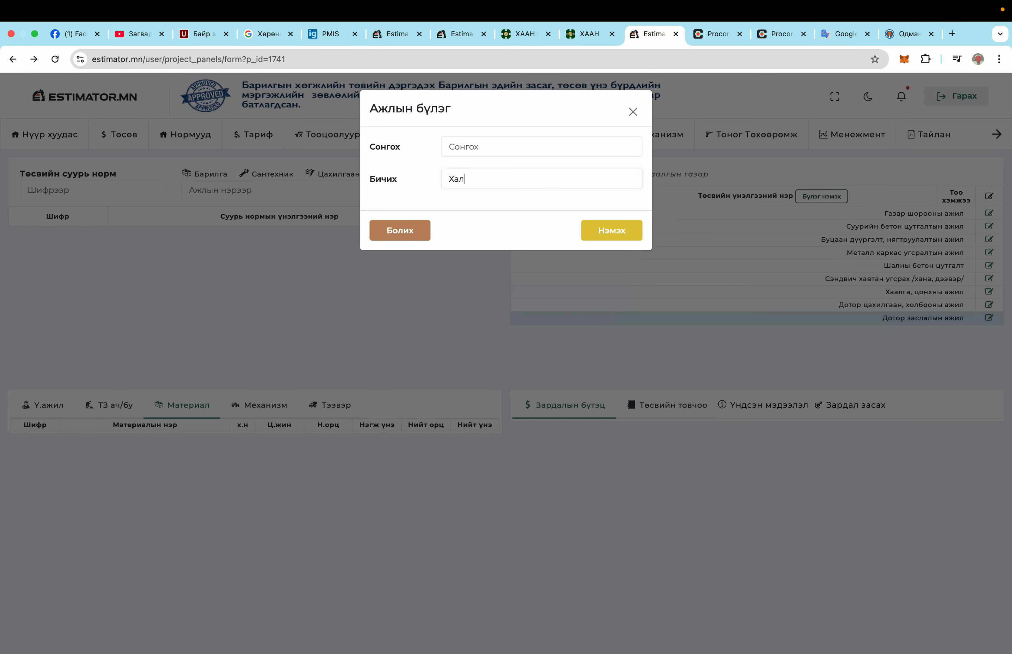
text(аалт, агаа рсэ)
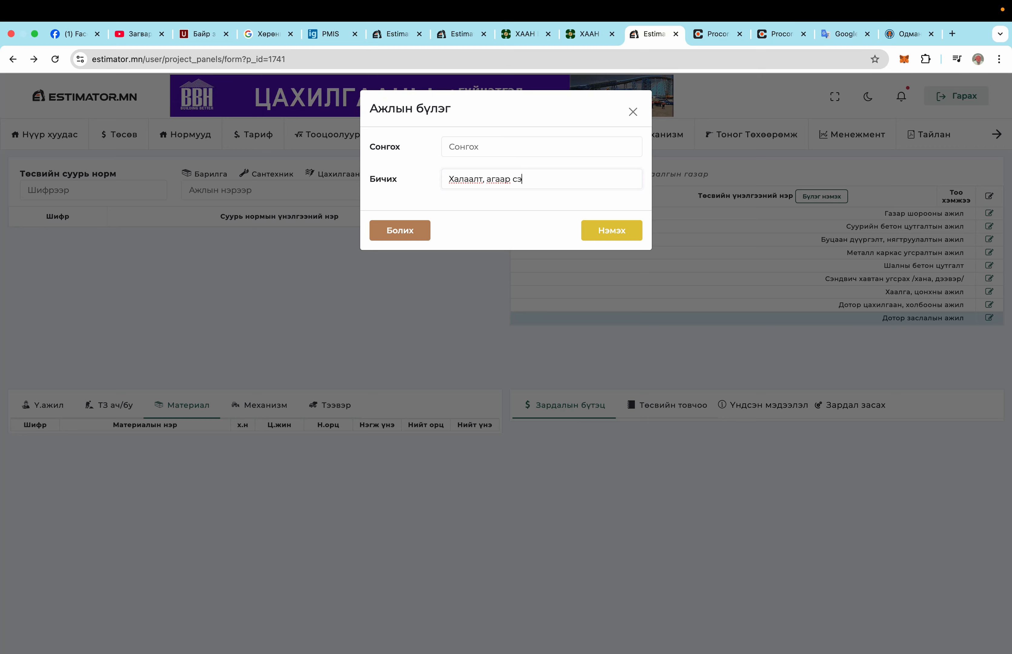
text(лгэлтийн ажил)
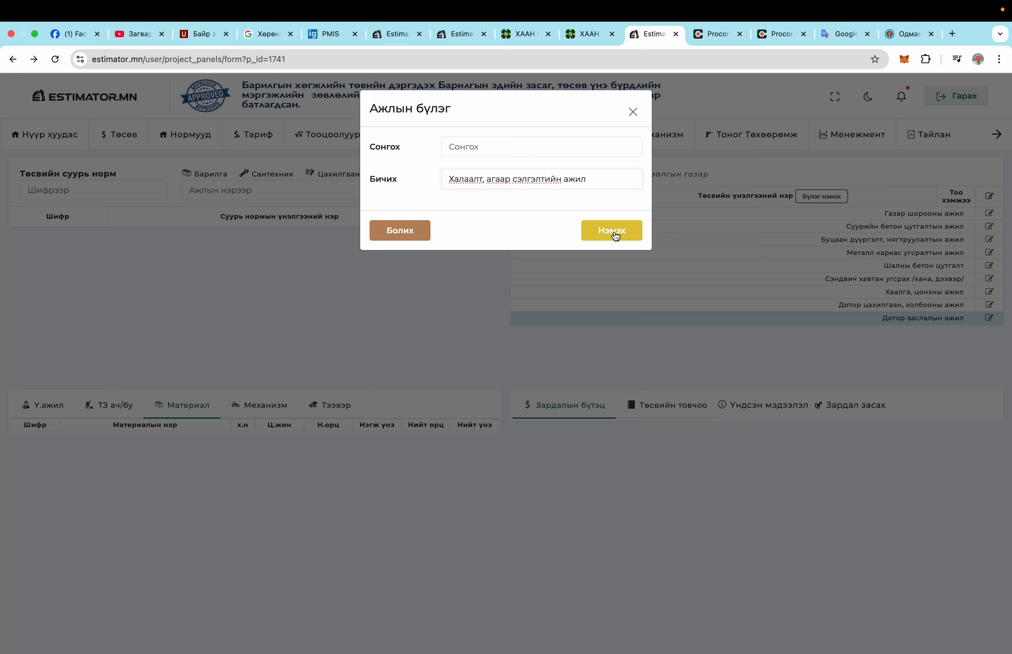
click(615, 233)
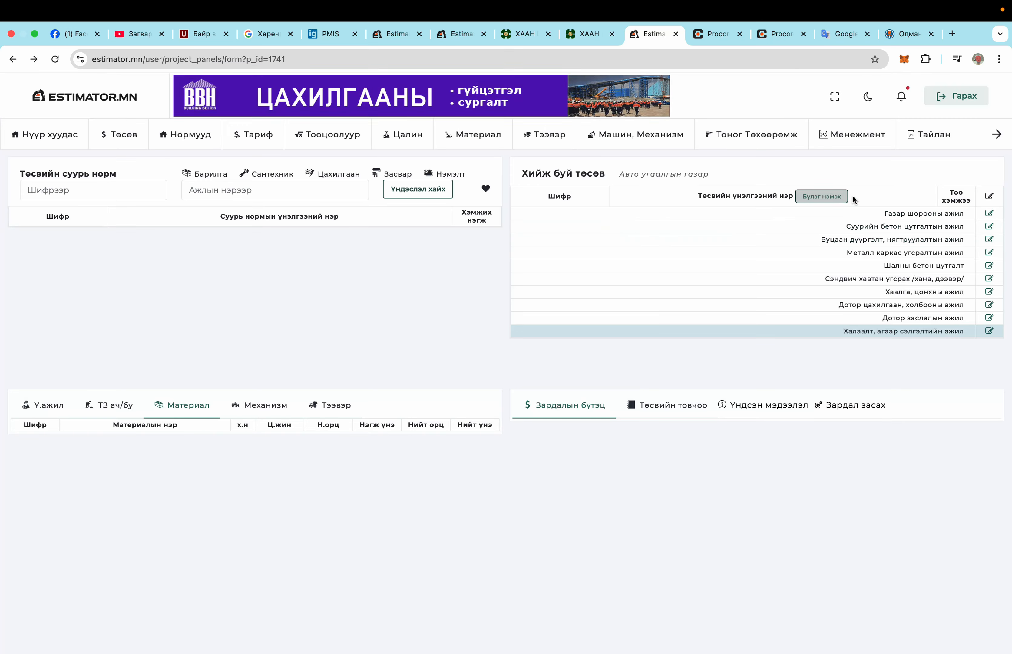
Add a custom work group named "Цэвэр, бохир усны ажил" to the budget.
click(831, 201)
click(524, 176)
text(Цэвэр, бох)
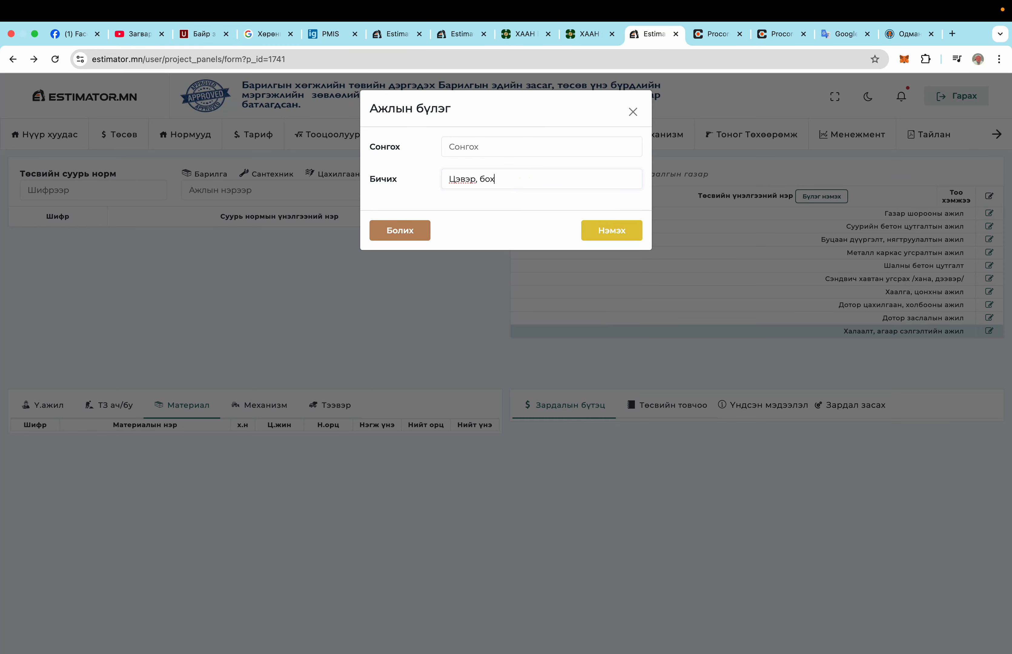
text(ир усны ажил)
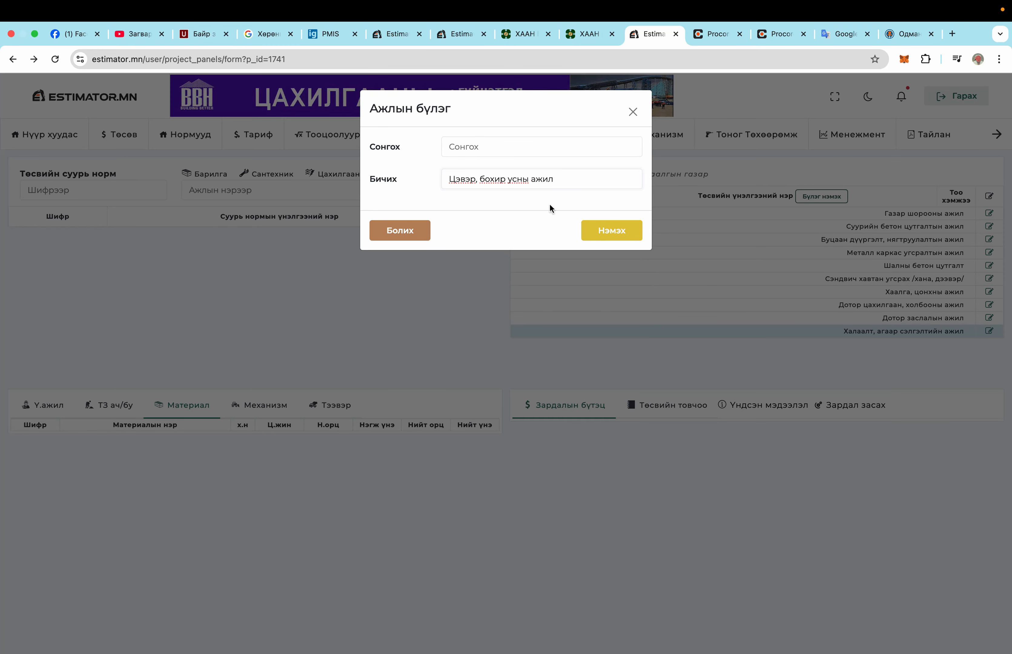
click(611, 231)
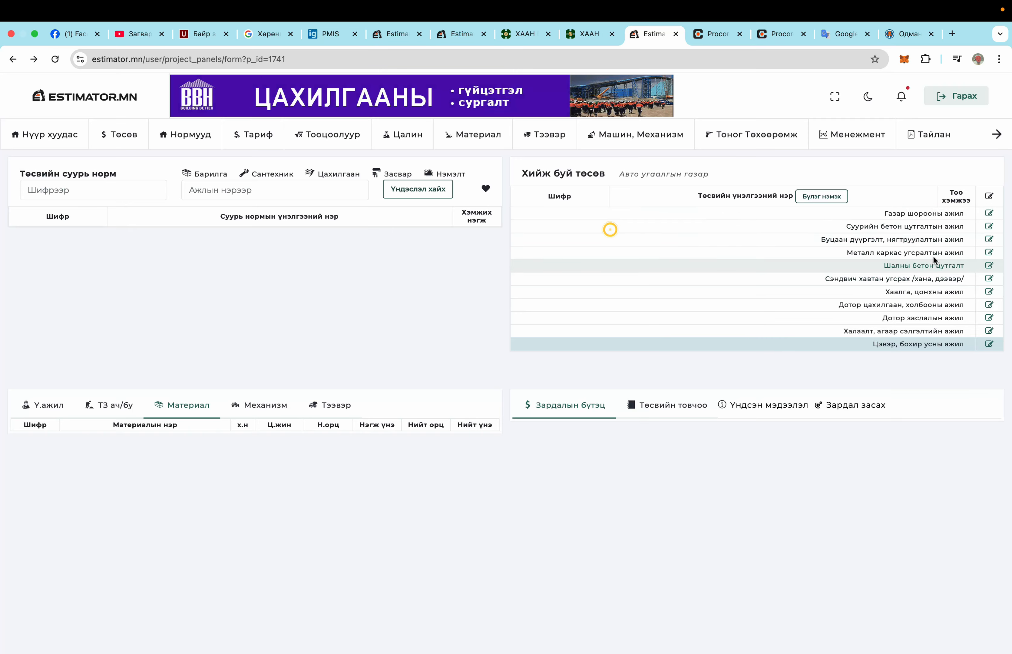
Add a custom work group named "Гадна зам талбай тохижилтын ажил" to the budget.
click(828, 201)
click(528, 173)
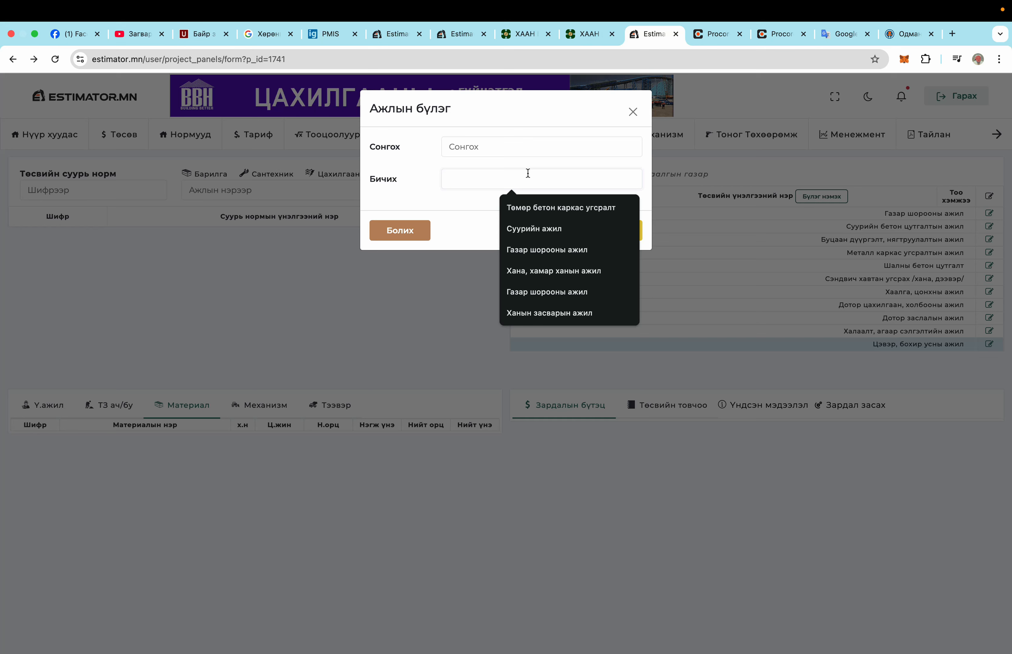
text(Гадна)
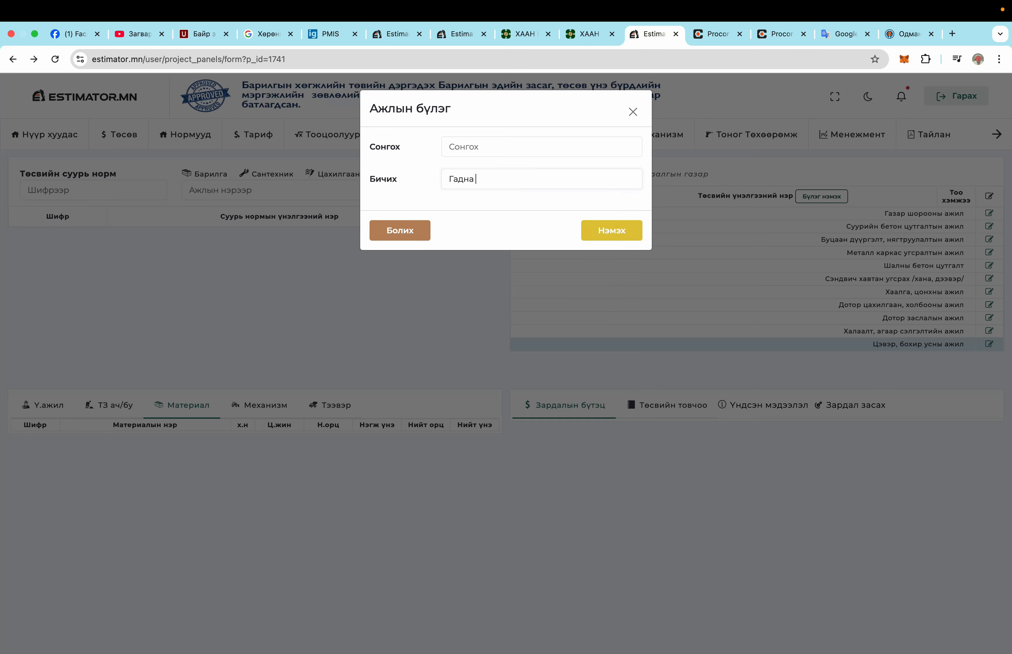
text( зам талбай)
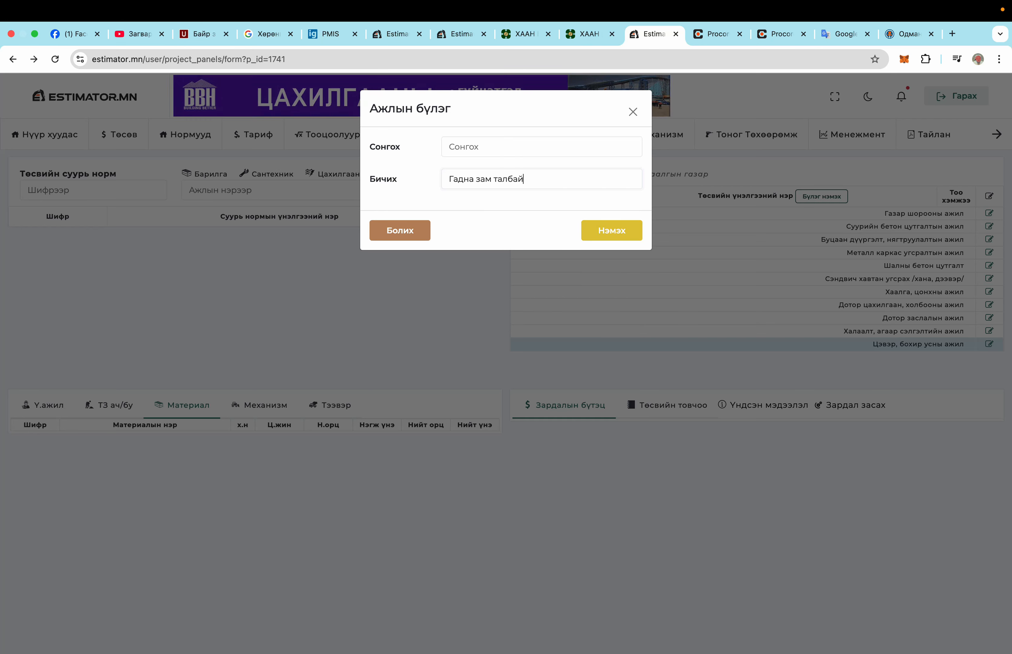
text( тохижилтын ажил)
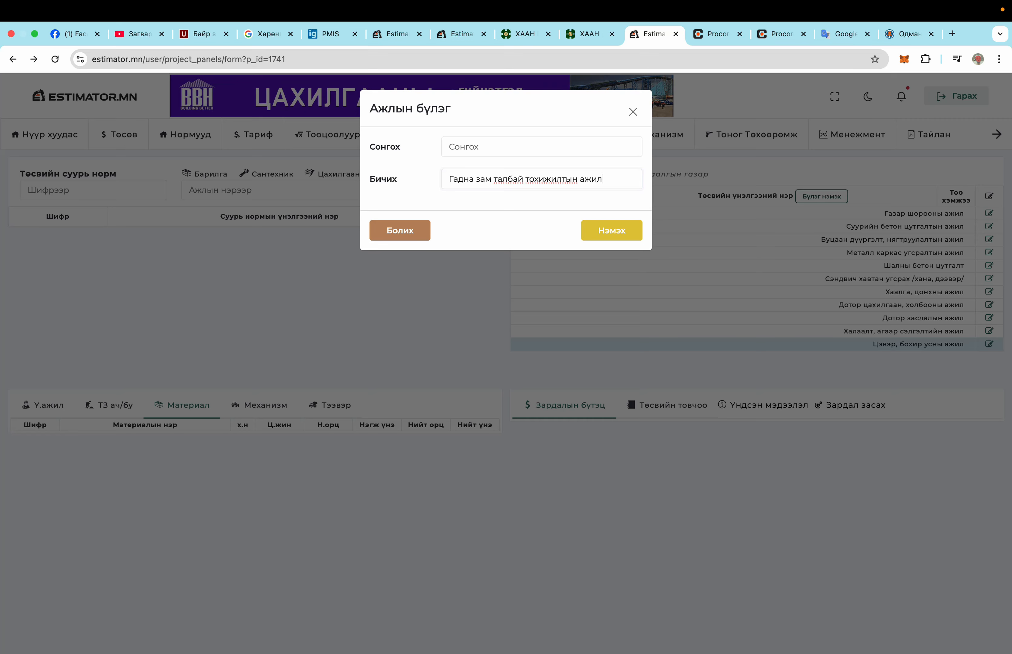
click(612, 231)
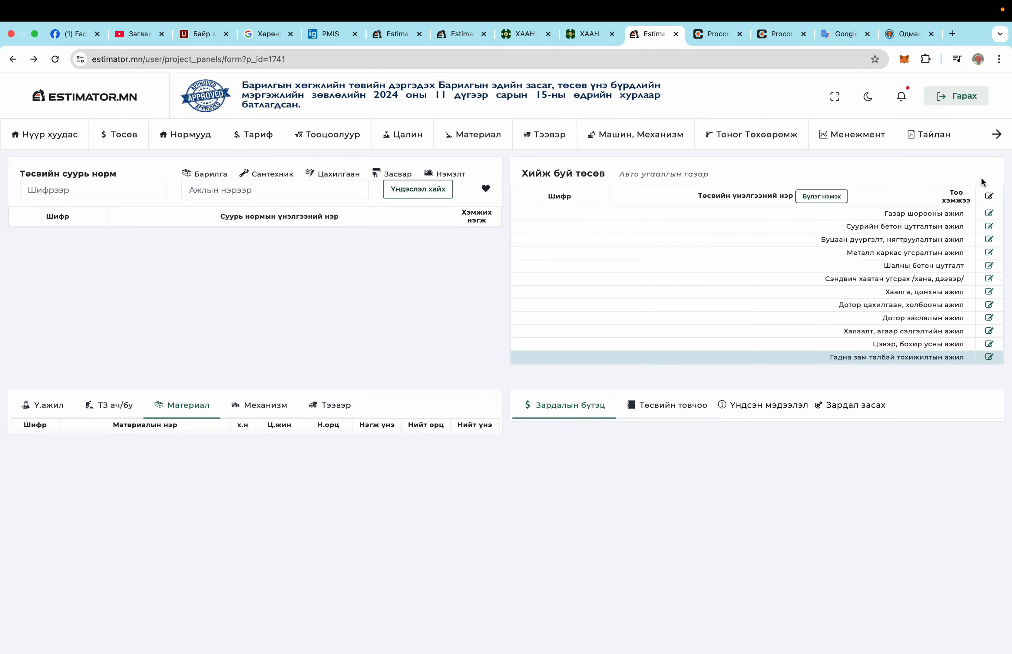
Add a custom work group named "Тоног төхөөрөмж угсралтын ажил" to the budget.
click(833, 197)
click(500, 179)
text(Тонор төхөөрөмж угс)
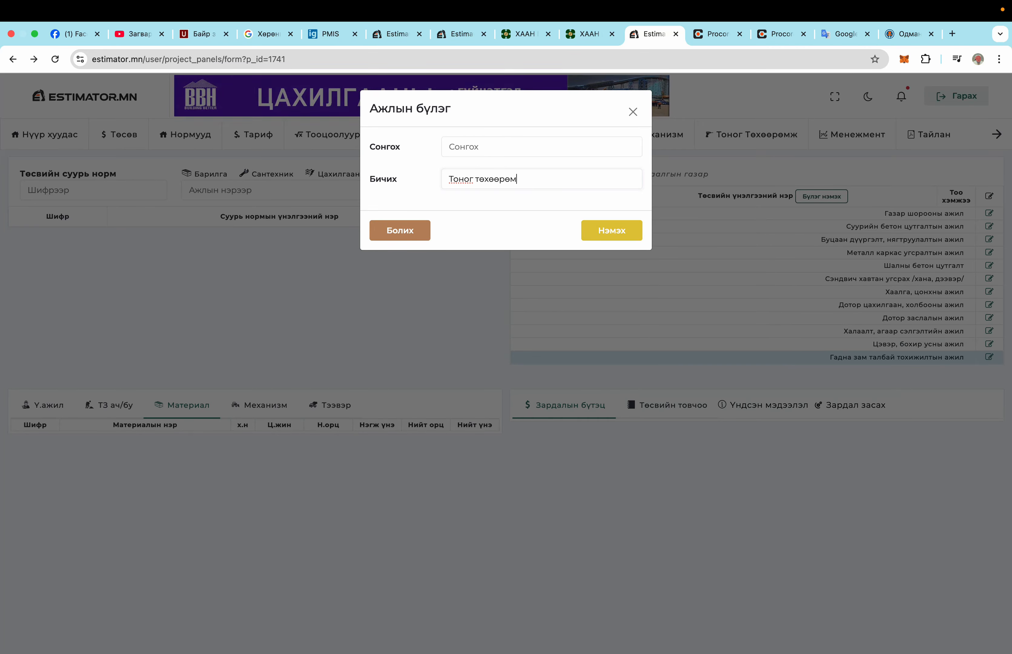
text(ралтын ажил)
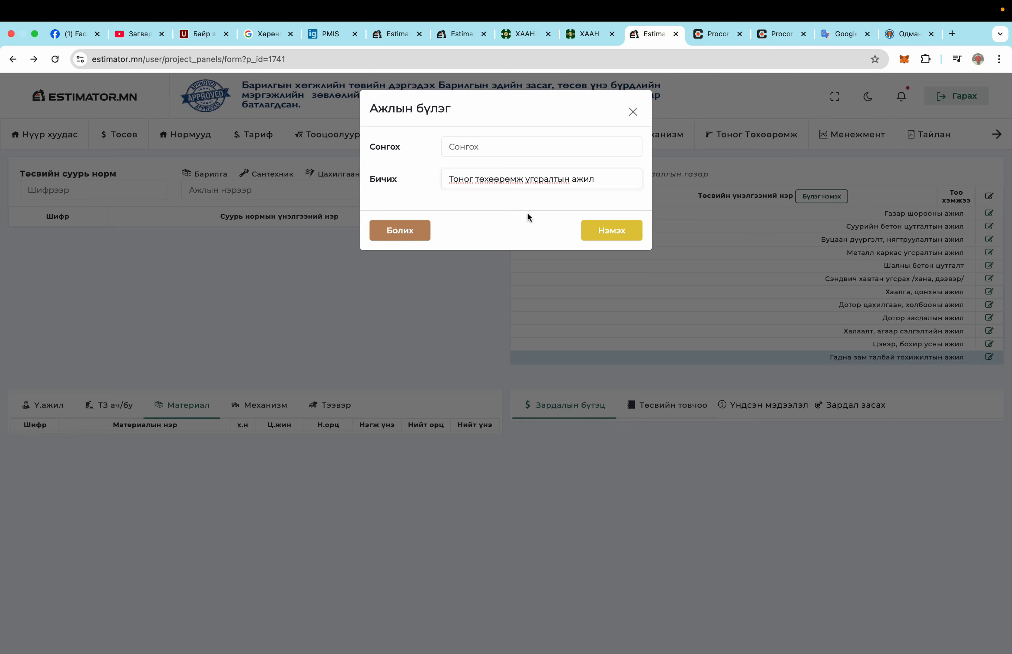
click(619, 231)
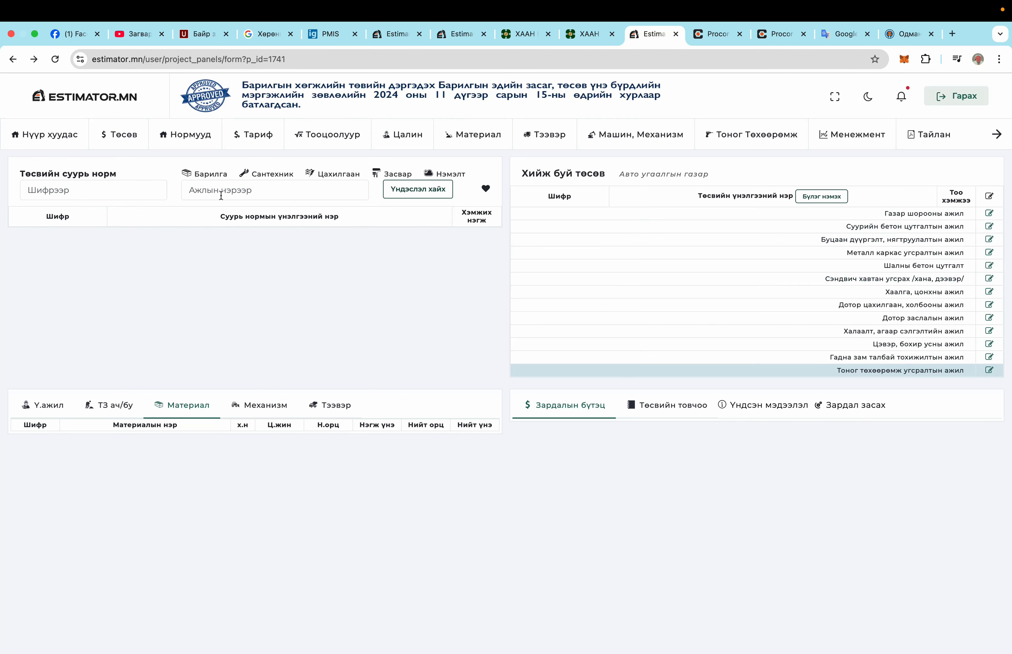
Open the building norm section 81-01-06 "Газрын ажил" and examine its earthwork norms for the "Газар шорооны ажил" group.
click(219, 176)
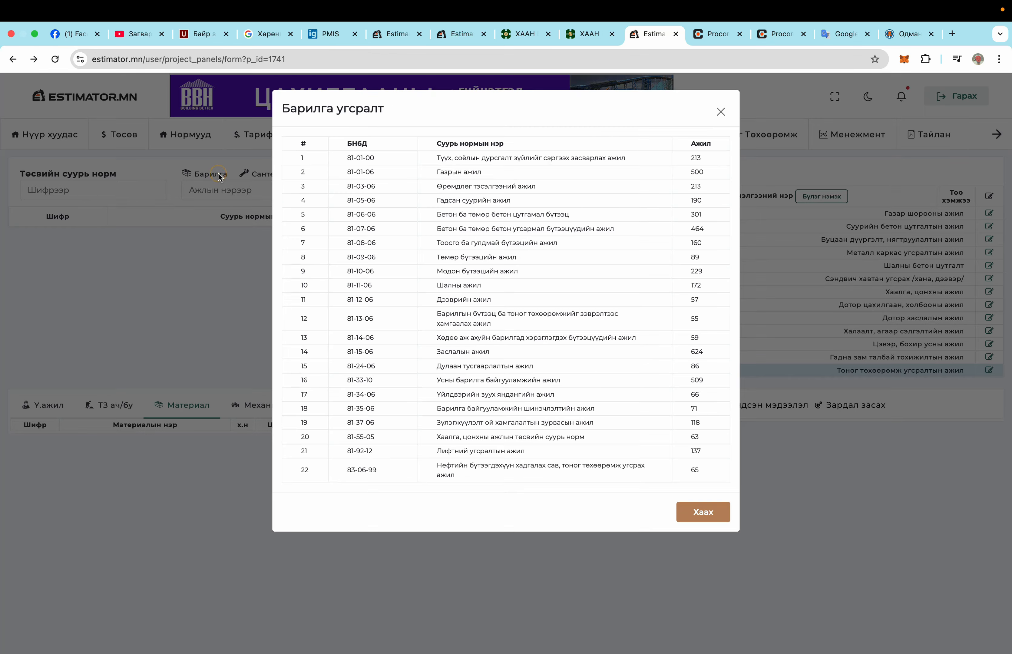
click(471, 175)
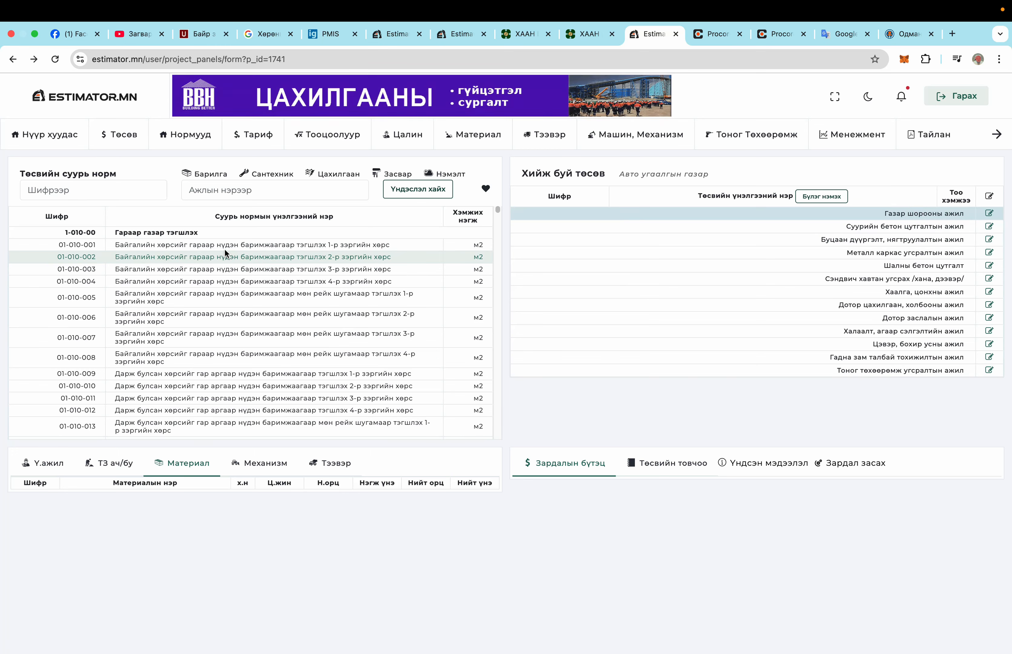
scroll(225, 253, down, 3)
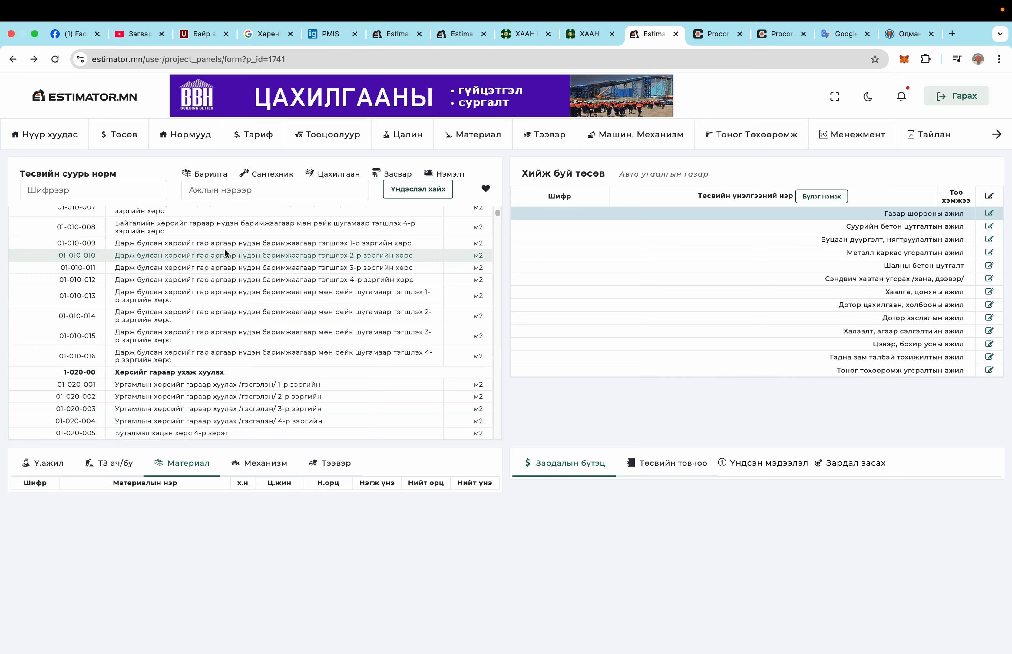
scroll(225, 252, up, 3)
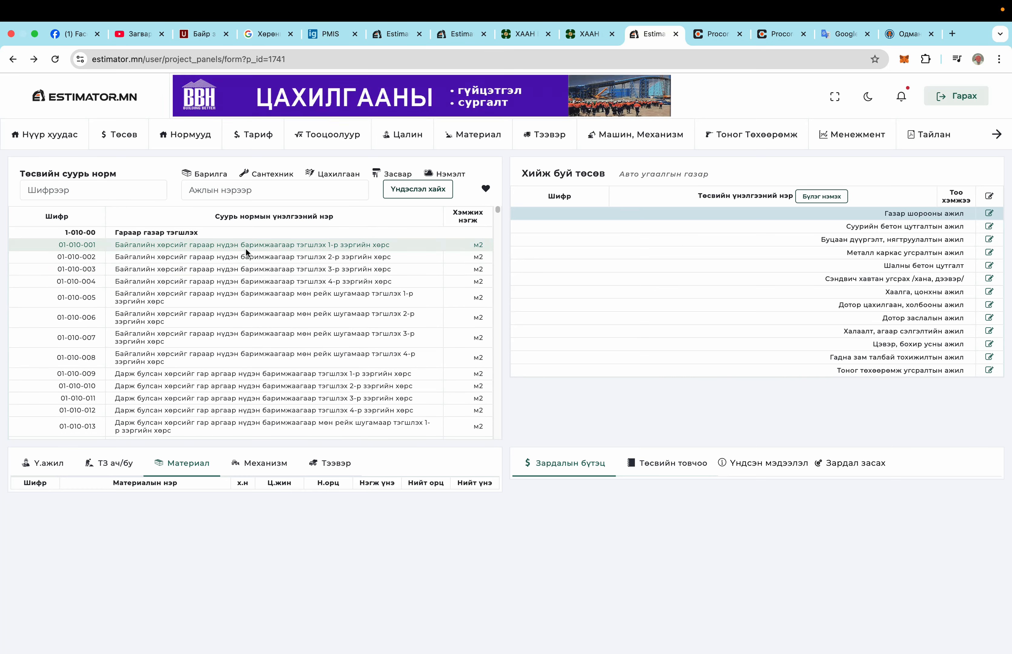
scroll(245, 248, down, 2)
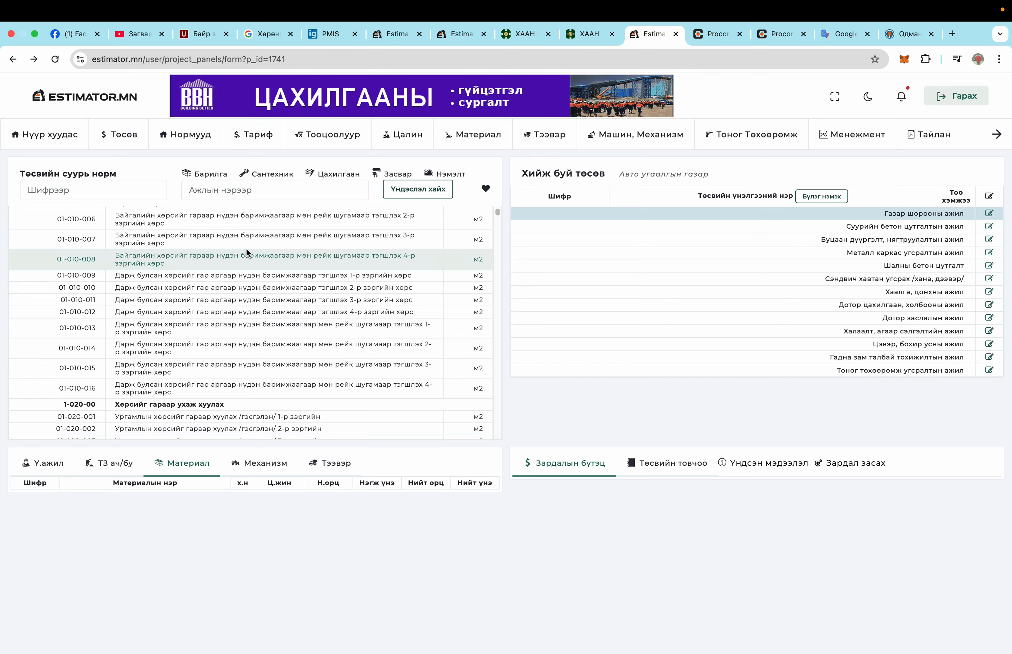
scroll(246, 252, down, 3)
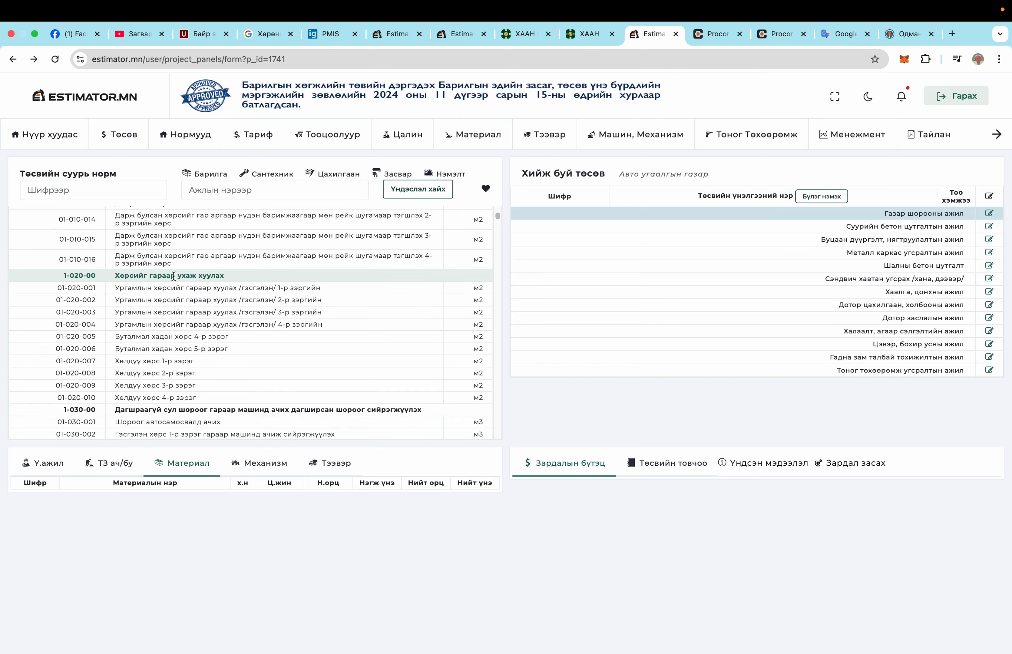
scroll(190, 311, down, 4)
scroll(191, 271, down, 6)
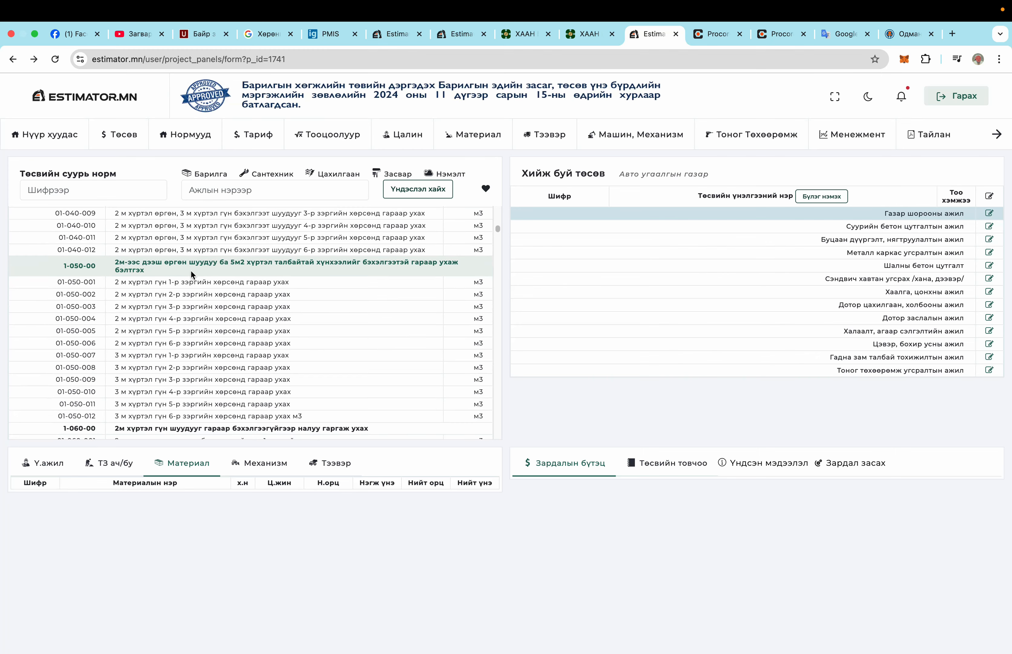
scroll(191, 271, down, 8)
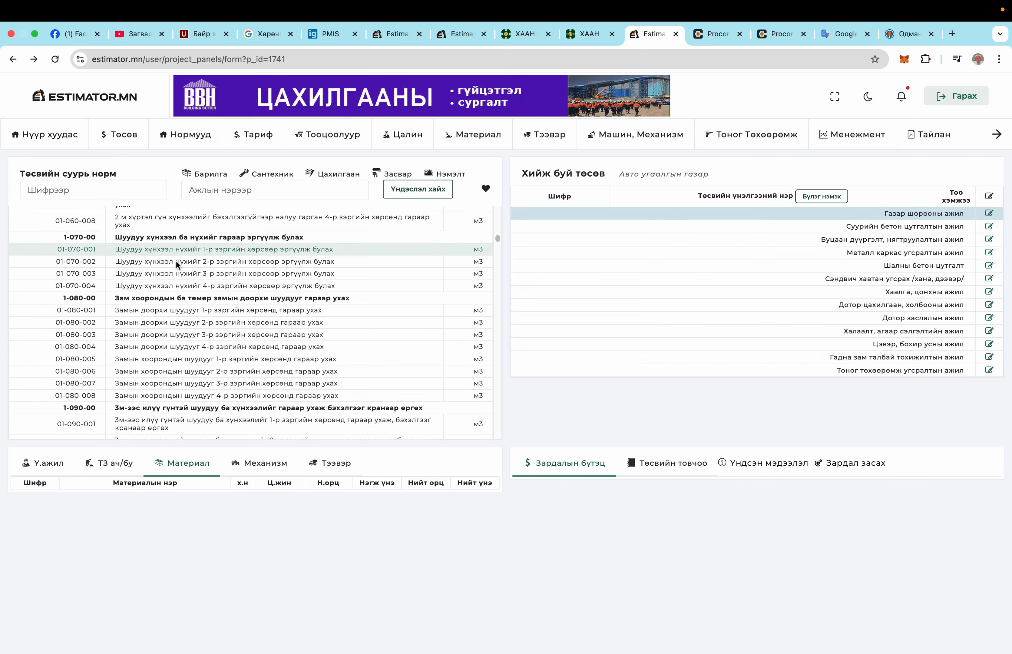
scroll(292, 362, down, 3)
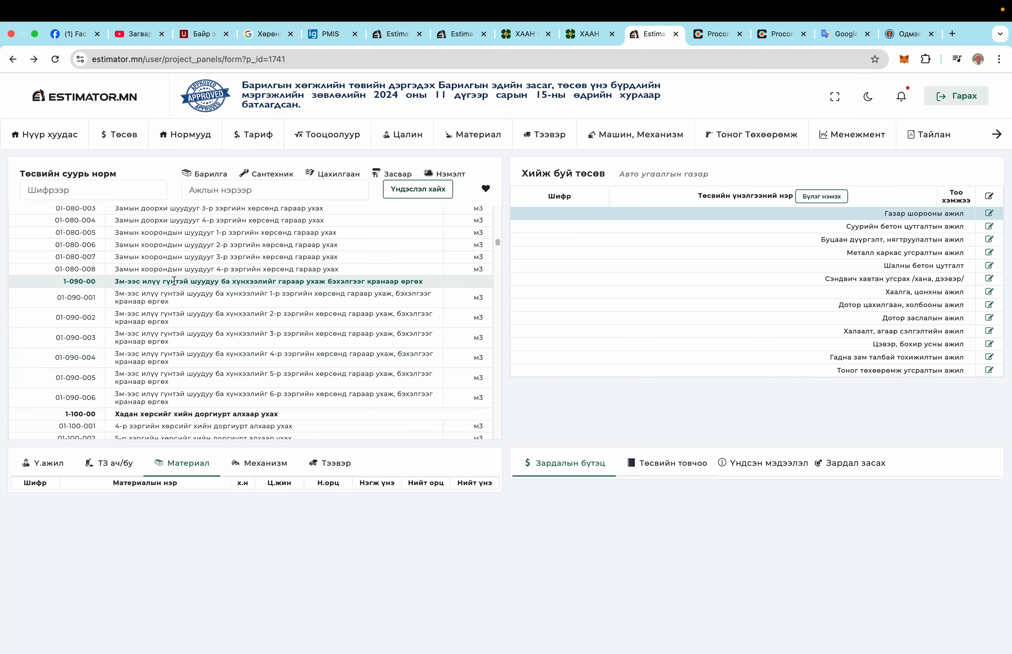
scroll(174, 281, down, 3)
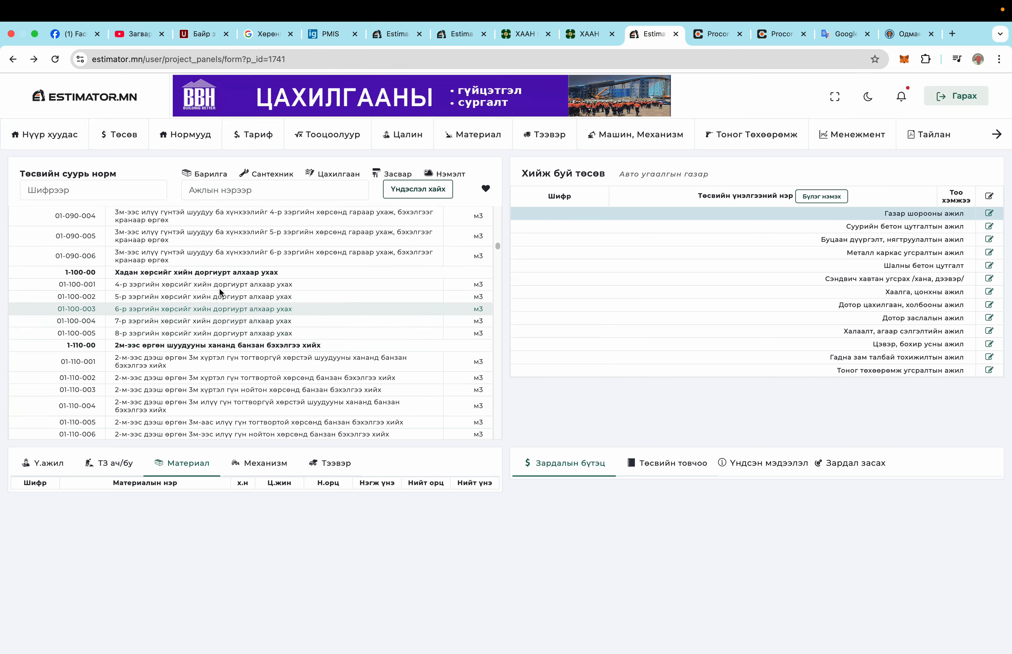
scroll(189, 344, down, 3)
scroll(189, 340, down, 6)
scroll(333, 363, down, 4)
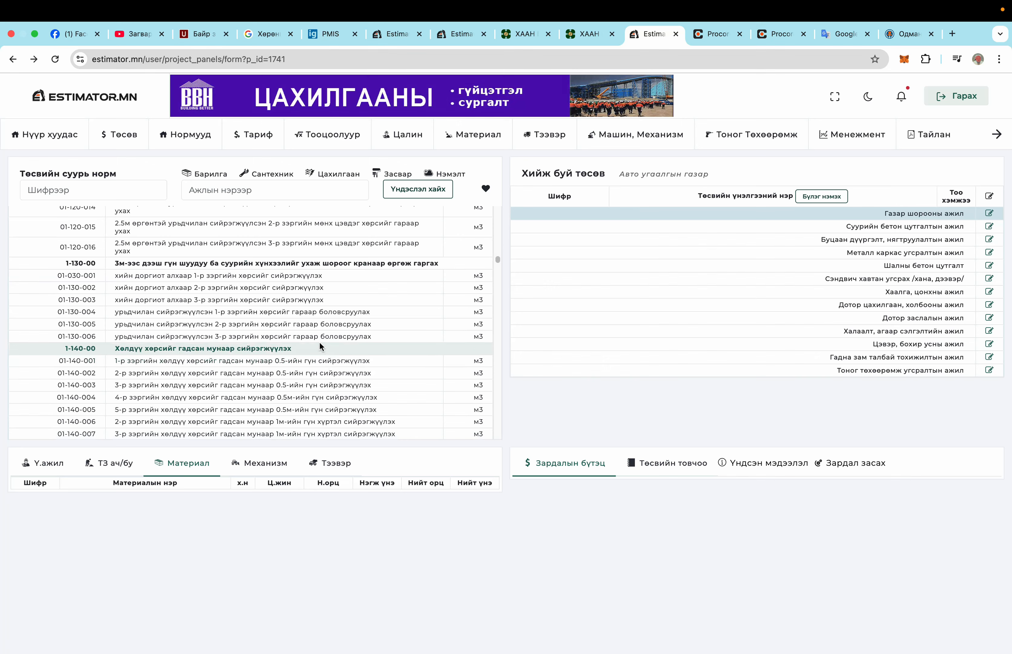
scroll(312, 337, down, 5)
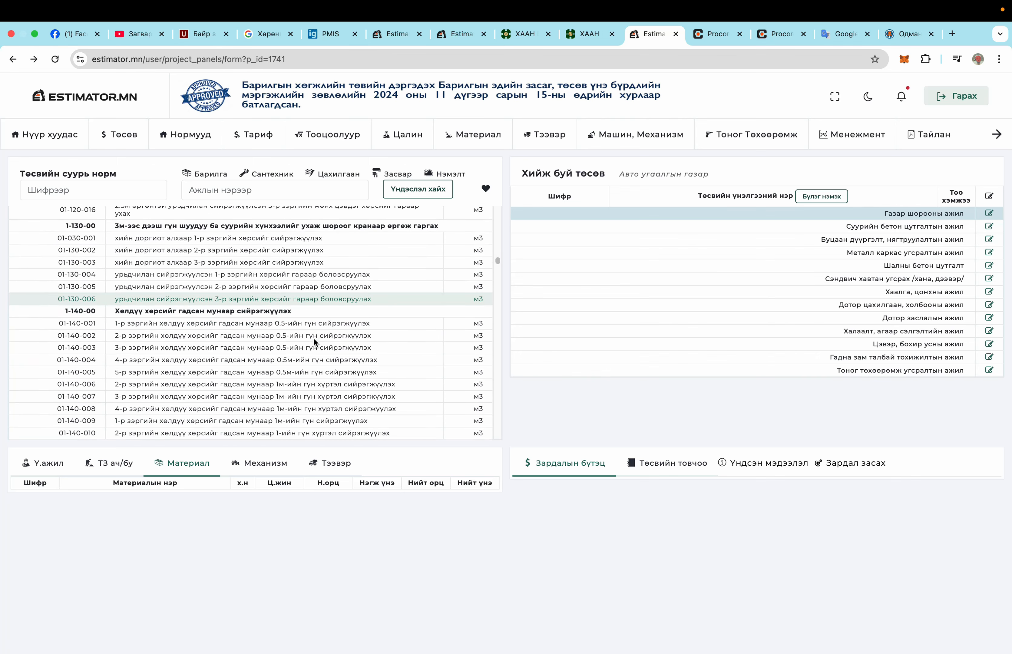
scroll(313, 336, down, 5)
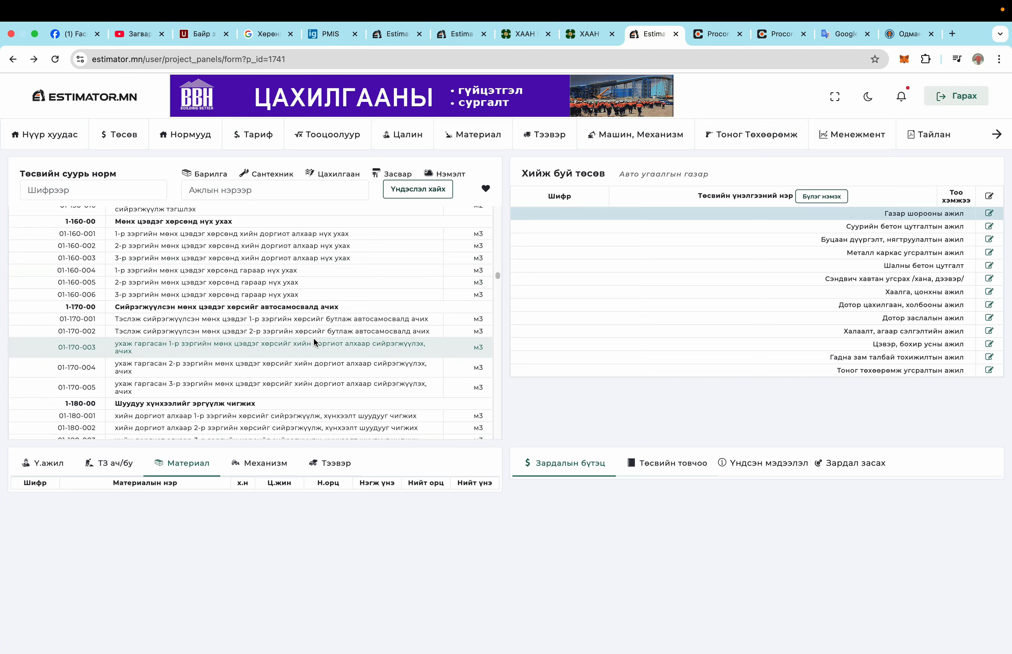
scroll(314, 341, down, 7)
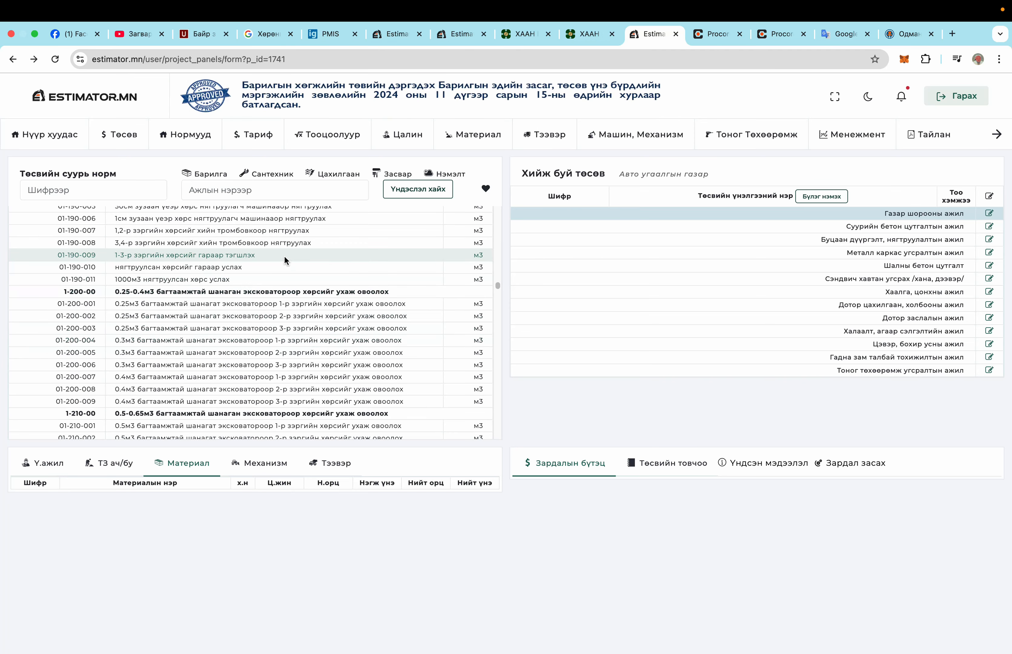
Search the base norms by work name for "ухах" and look through the digging norms.
click(263, 192)
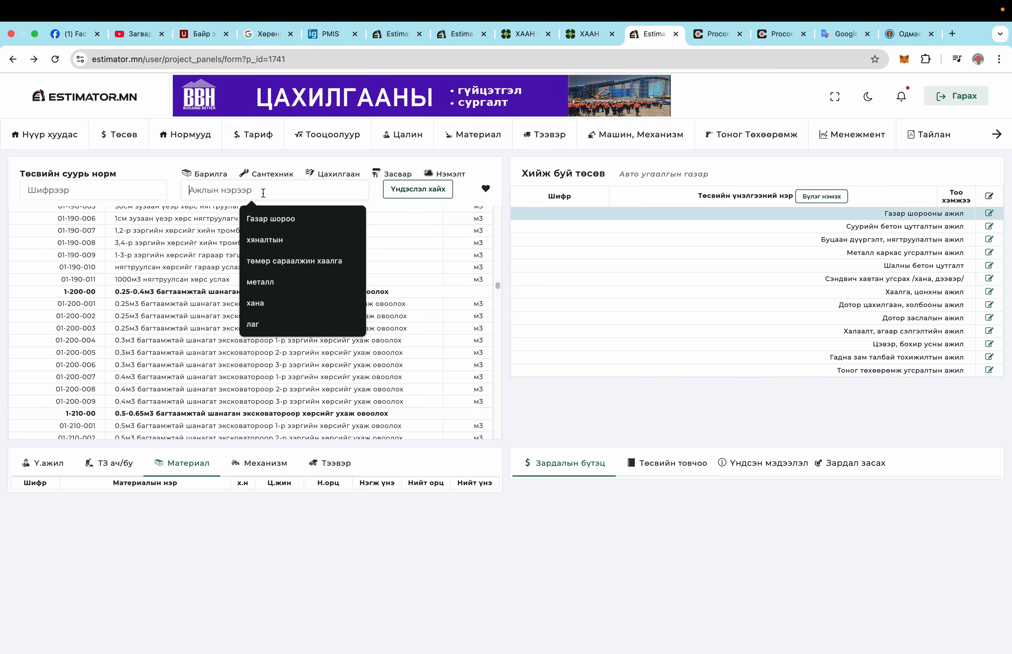
text(ухах)
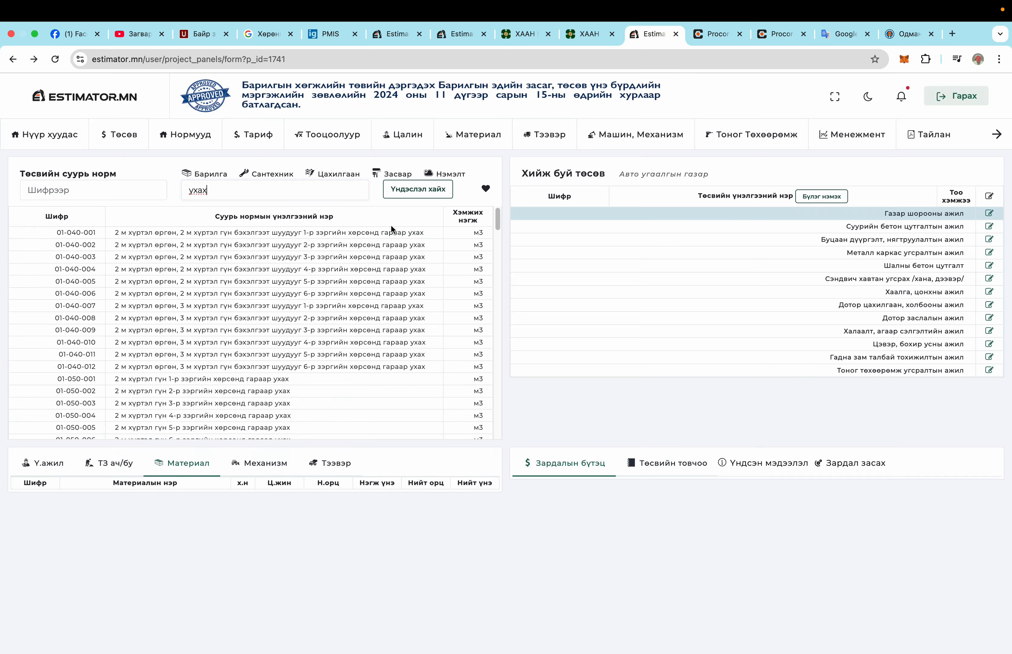
scroll(385, 235, down, 5)
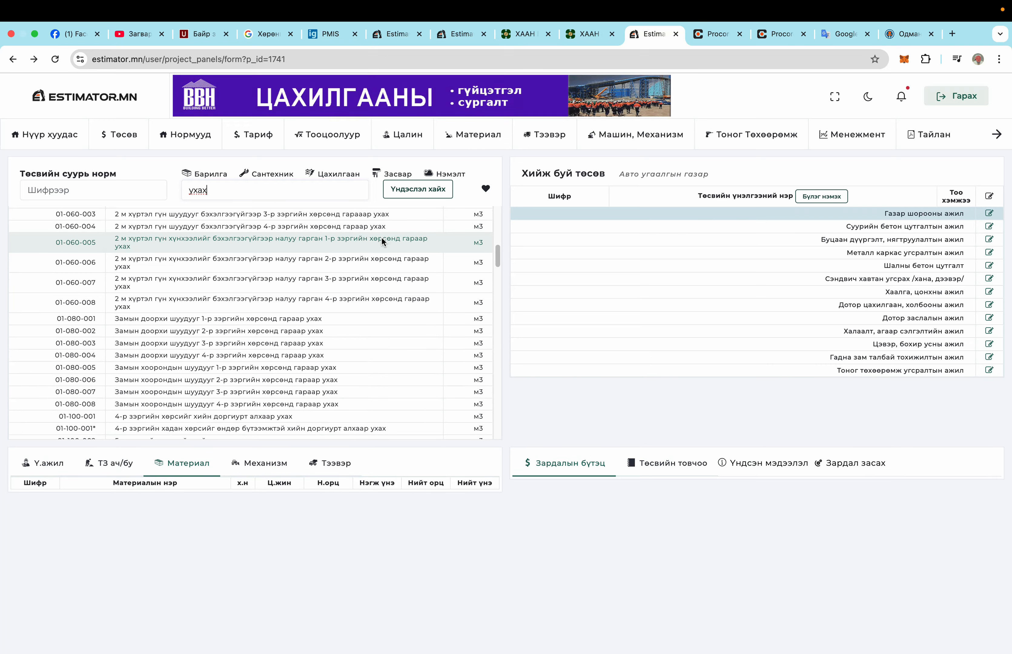
scroll(342, 330, down, 3)
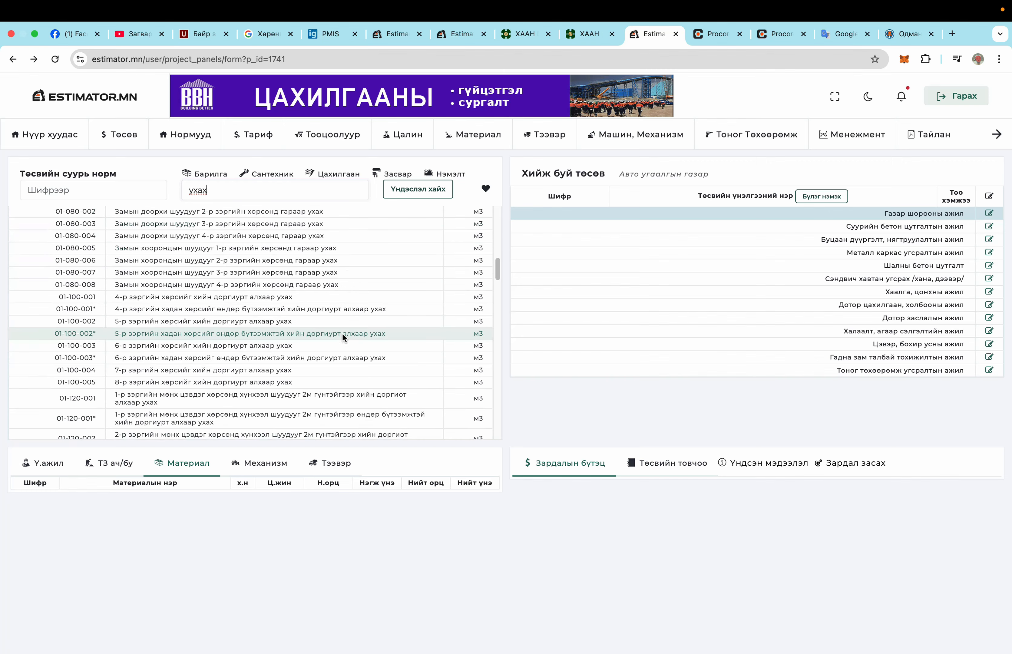
scroll(296, 332, down, 4)
scroll(295, 332, down, 2)
scroll(295, 332, down, 10)
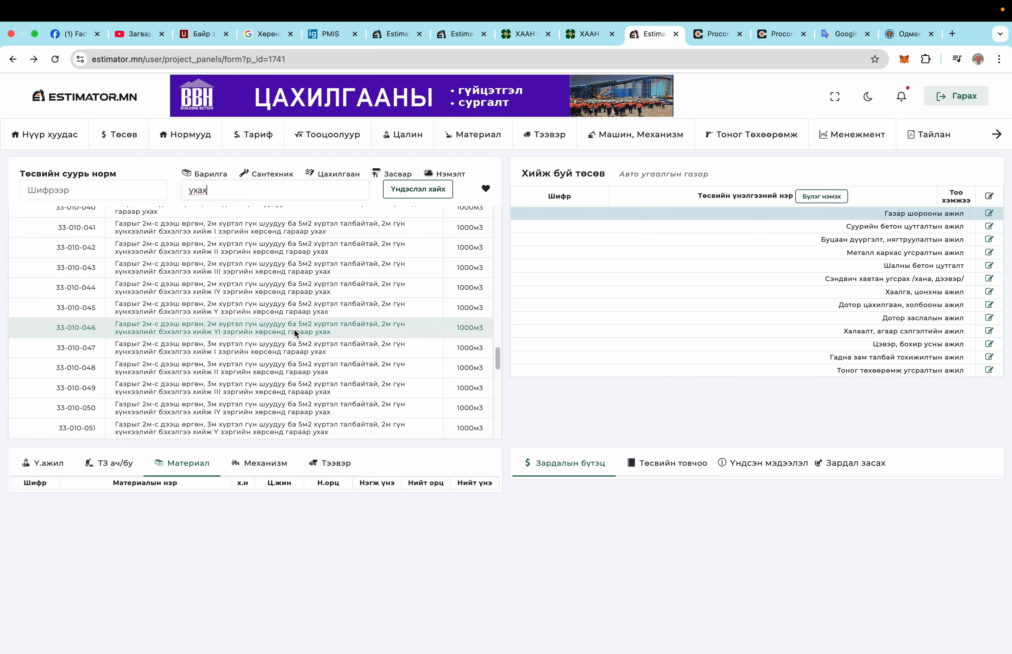
scroll(295, 329, down, 8)
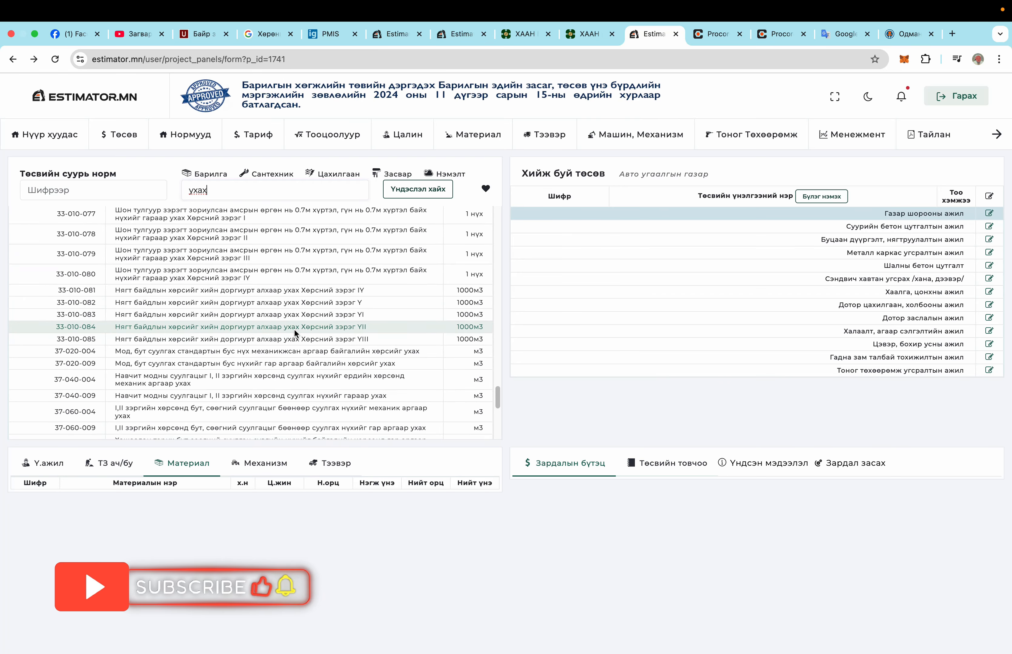
scroll(295, 333, down, 10)
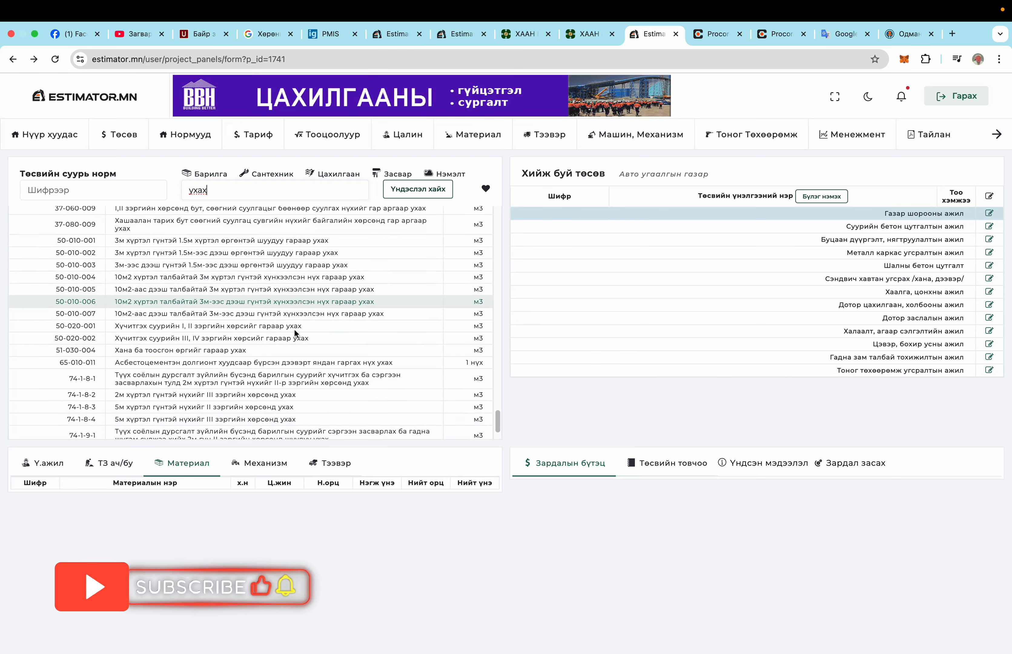
scroll(297, 333, down, 3)
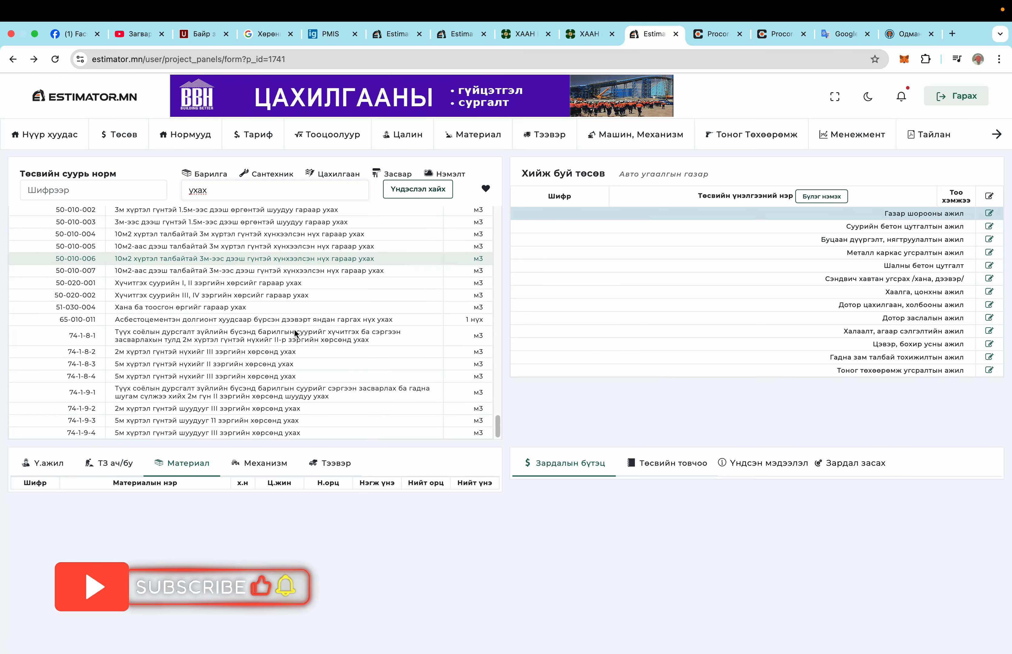
Search the base norms by work name for "механизмаар ухах".
double_click(216, 190)
text(механи)
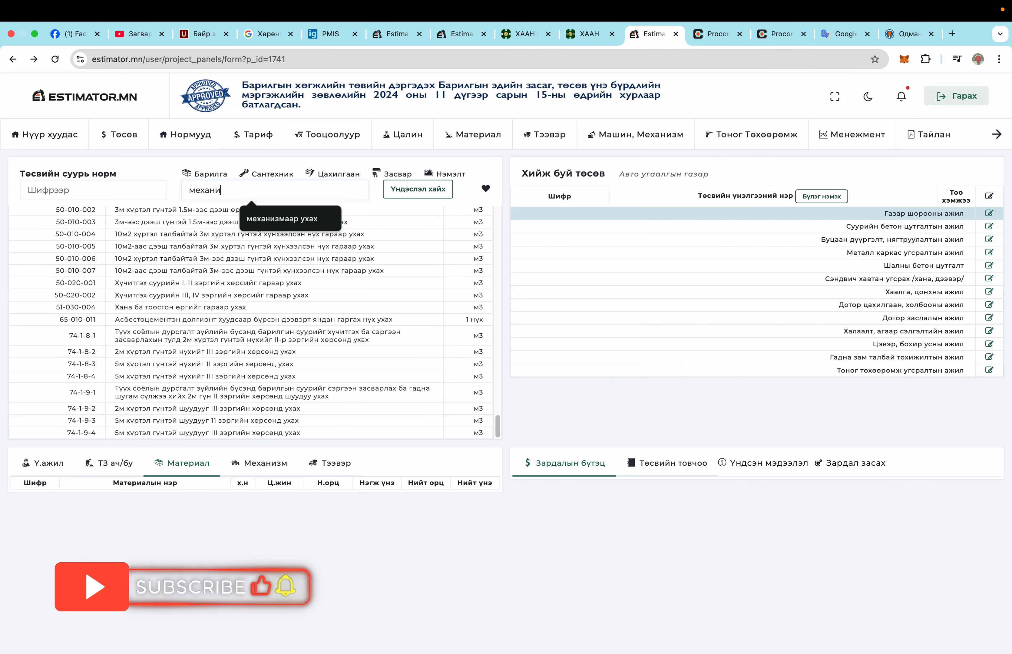
text(змаар)
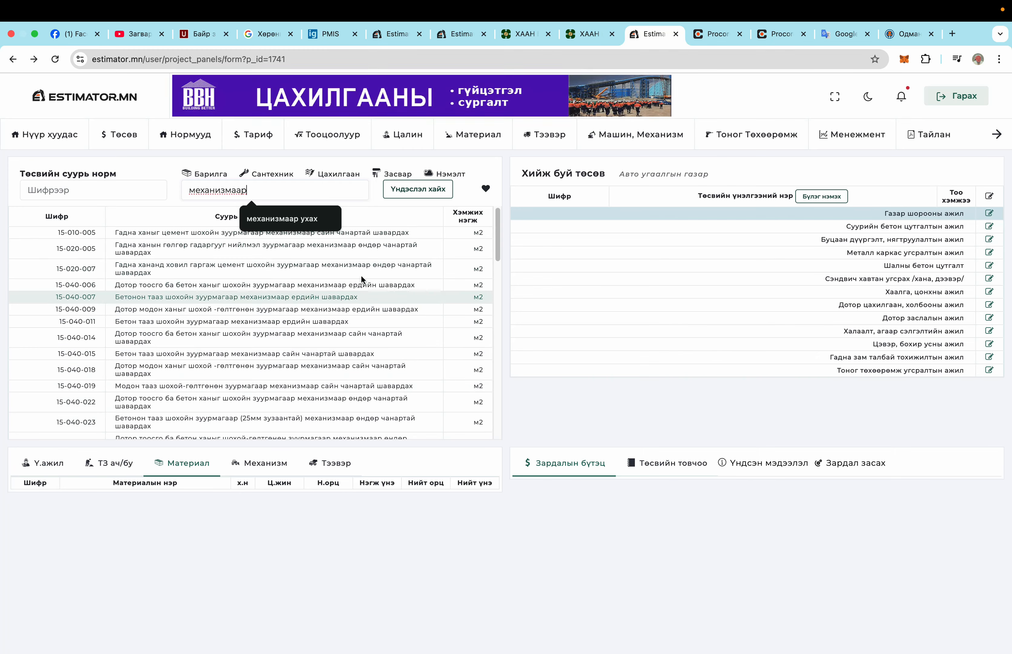
text( ухах)
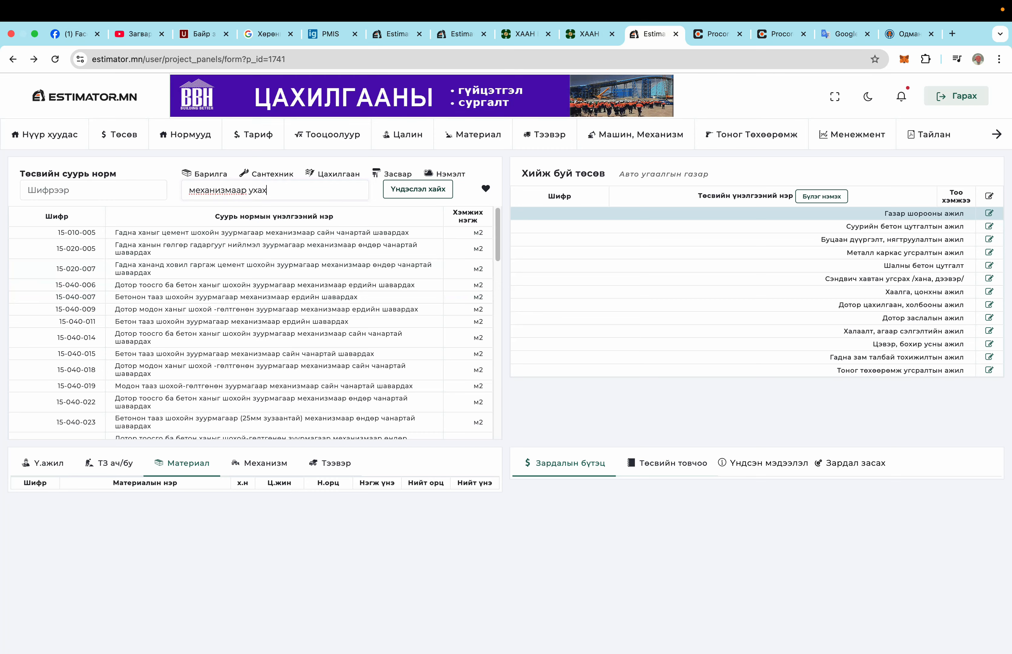
Search the base norms by work name for "экскаватороор ухах".
drag(249, 190, 189, 190)
text(эк)
text(сва)
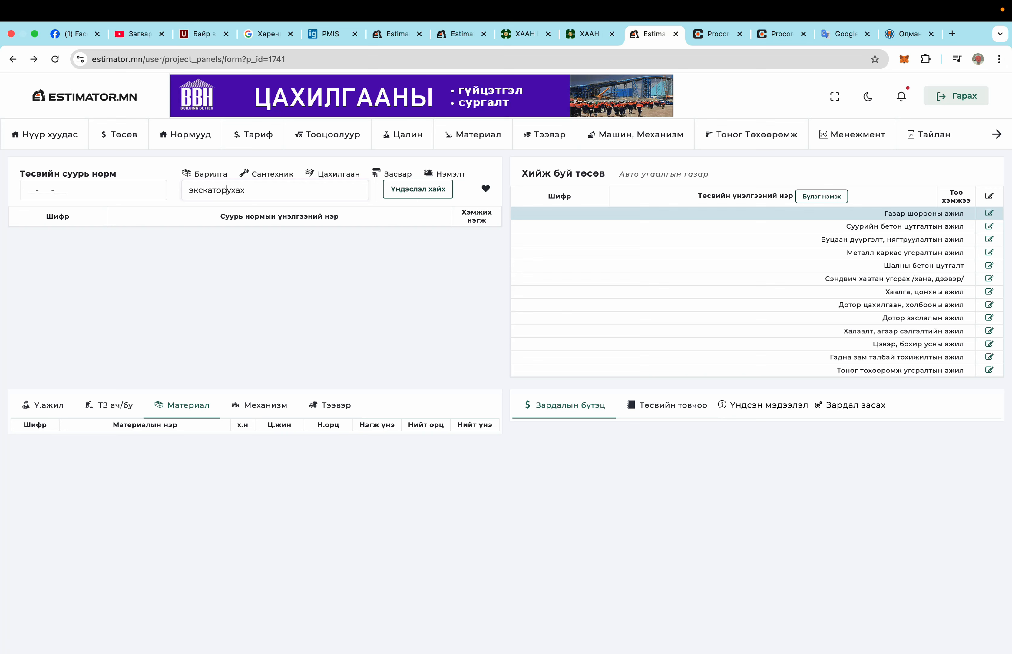
text(оор)
key(BackSpace)
key(BackSpace)
key(BackSpace)
key(BackSpace)
key(BackSpace)
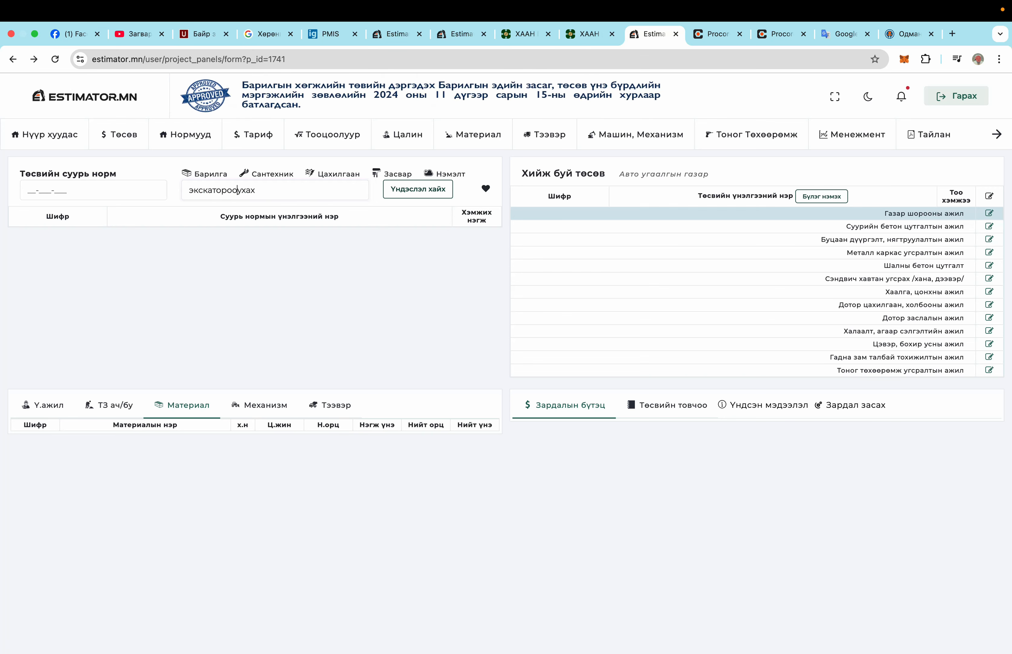
text(ватороор)
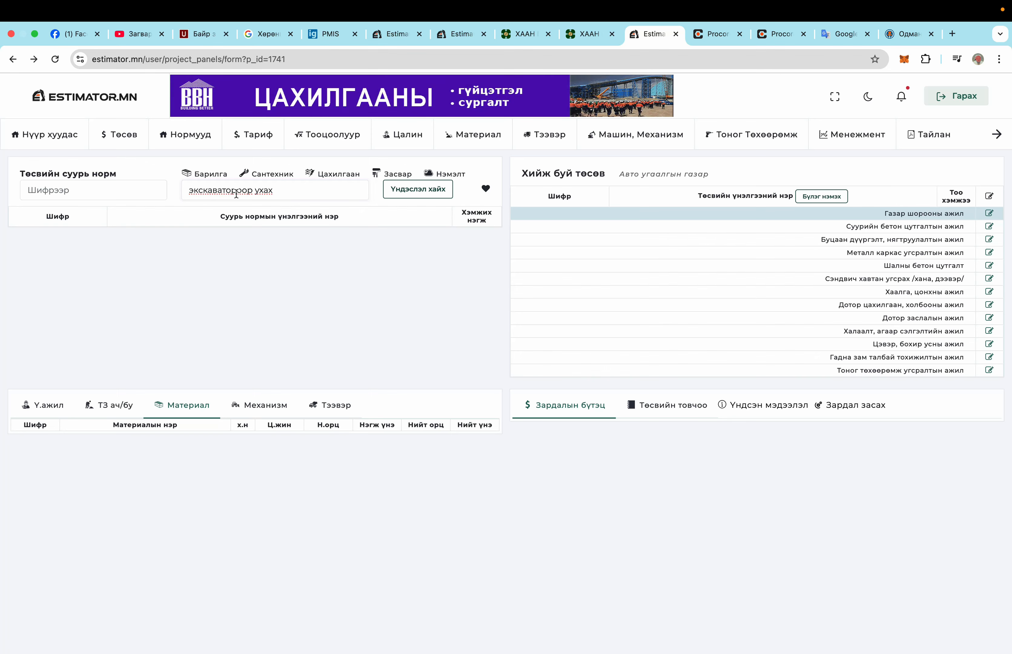
Search the base norms by work name for "экска" and look through the excavator digging norms.
triple_click(283, 189)
text(экска)
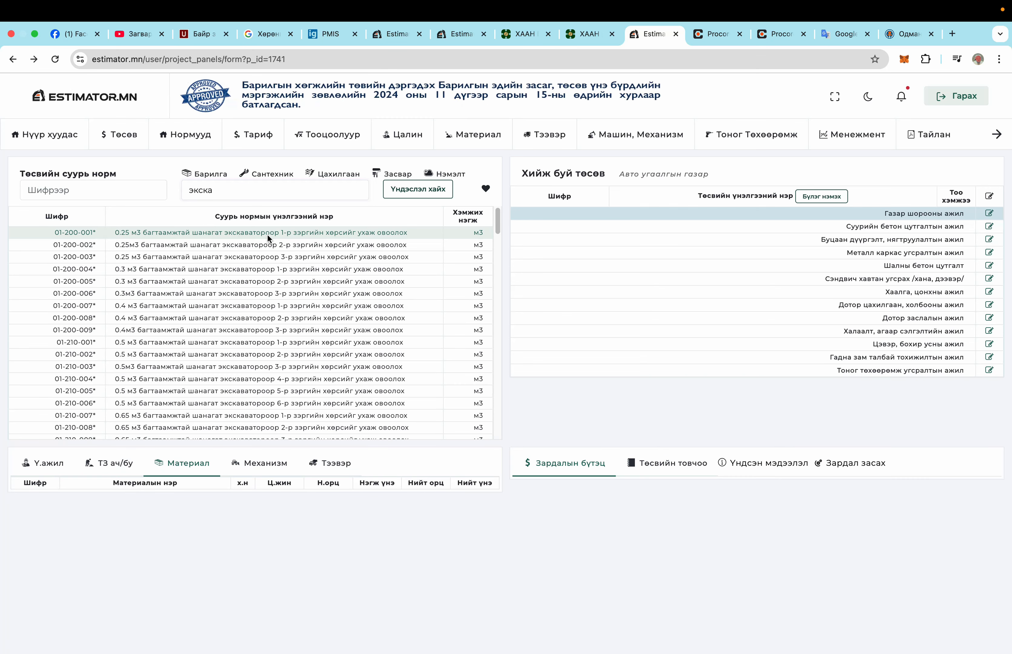
scroll(266, 233, down, 1)
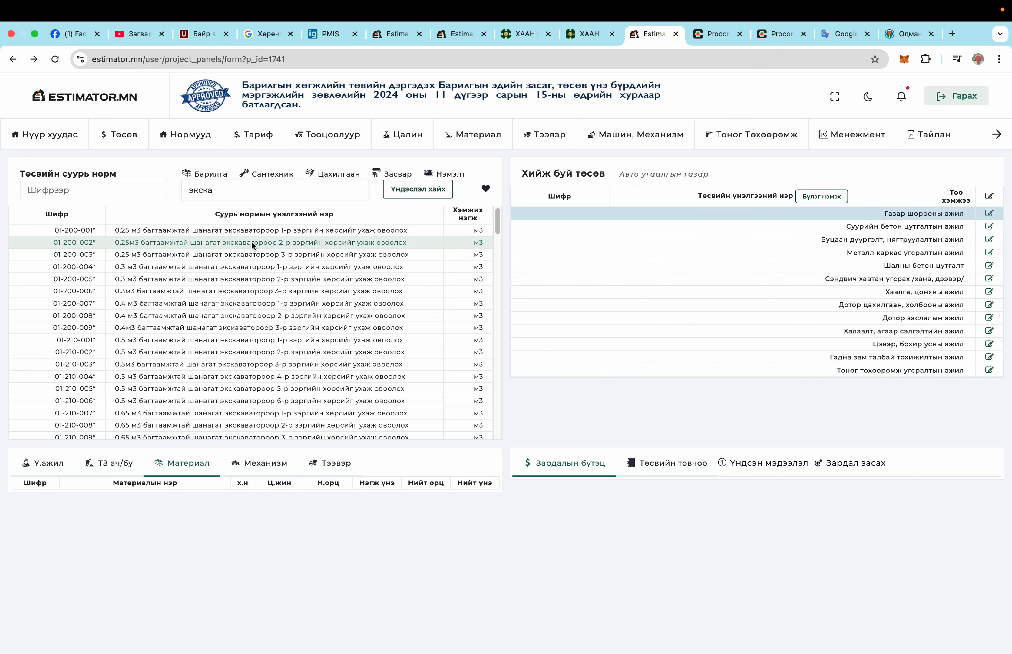
scroll(120, 261, down, 5)
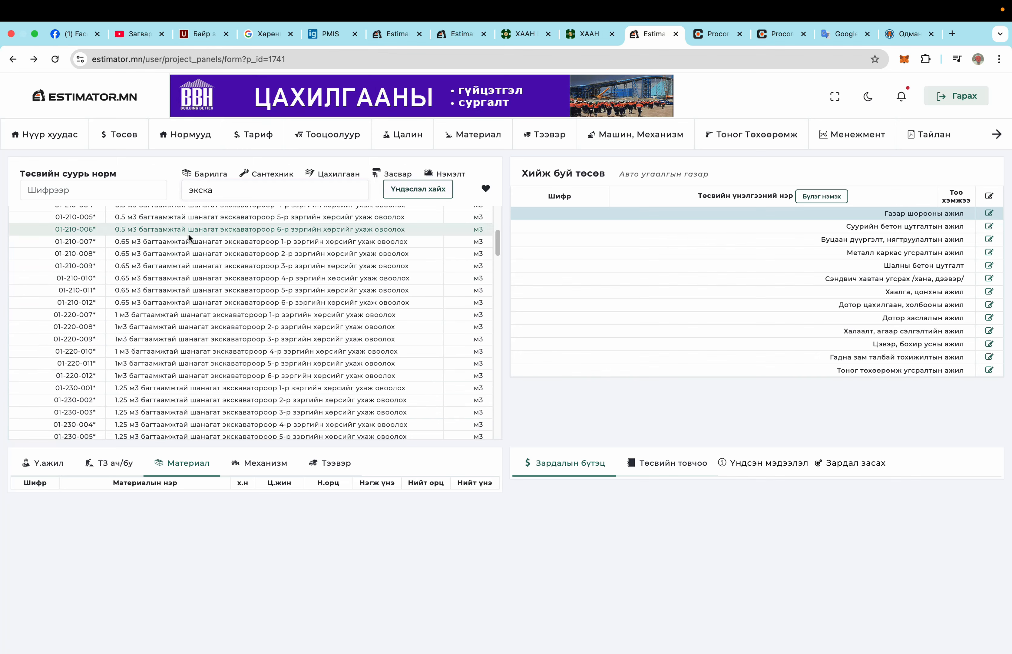
scroll(188, 236, down, 1)
scroll(187, 236, up, 6)
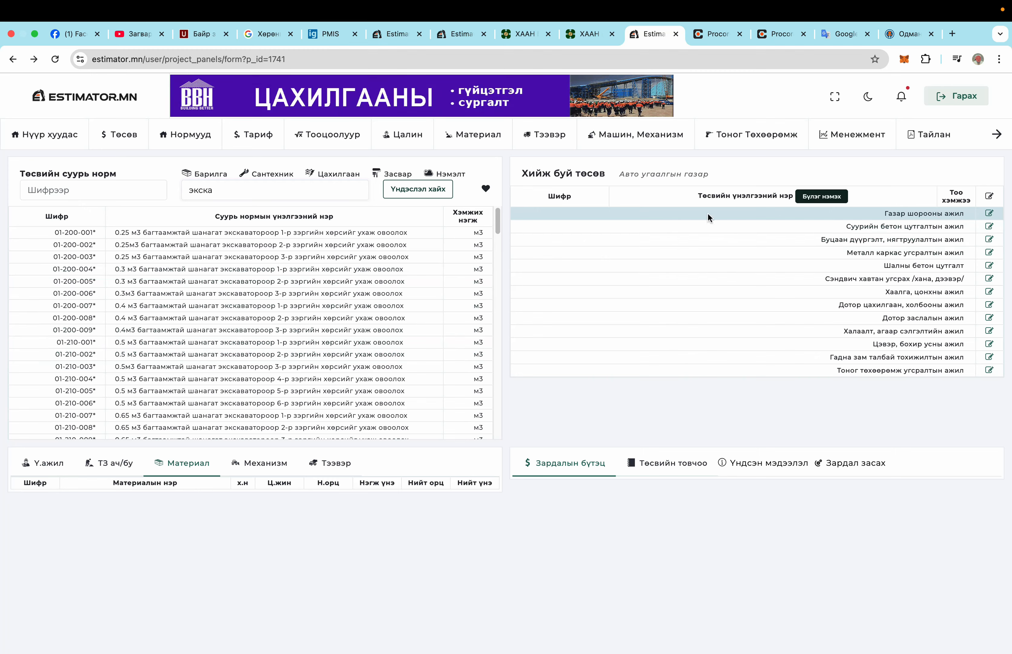
Add the 0.5 м3 excavator norm 01-210-001* to the budget, move it under "Газар шорооны ажил" and reload the page.
double_click(217, 342)
drag(675, 384, 693, 219)
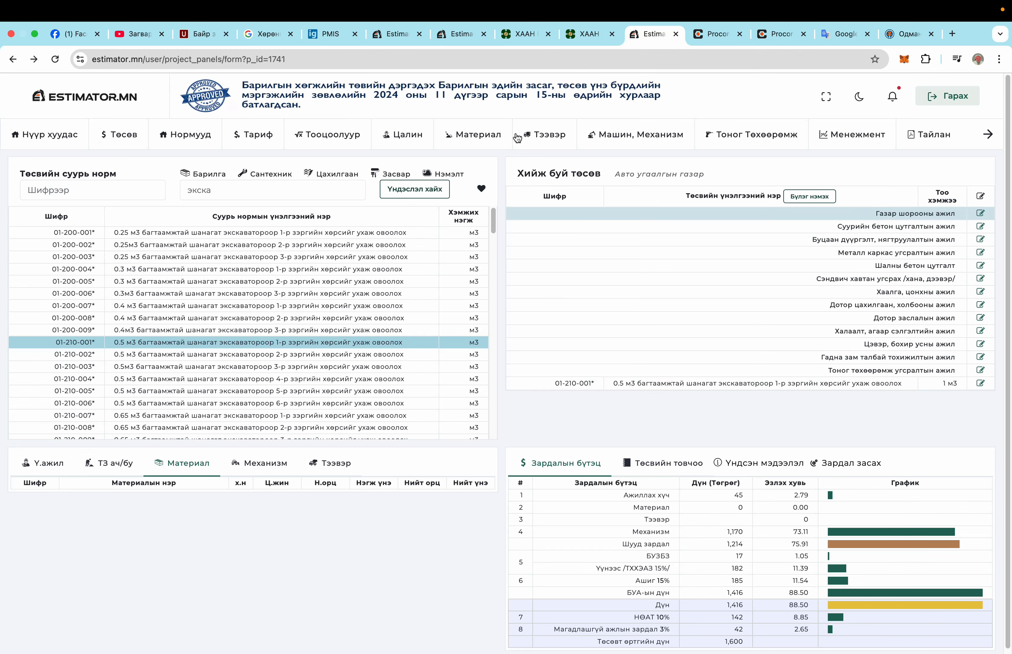
click(365, 62)
key(Return)
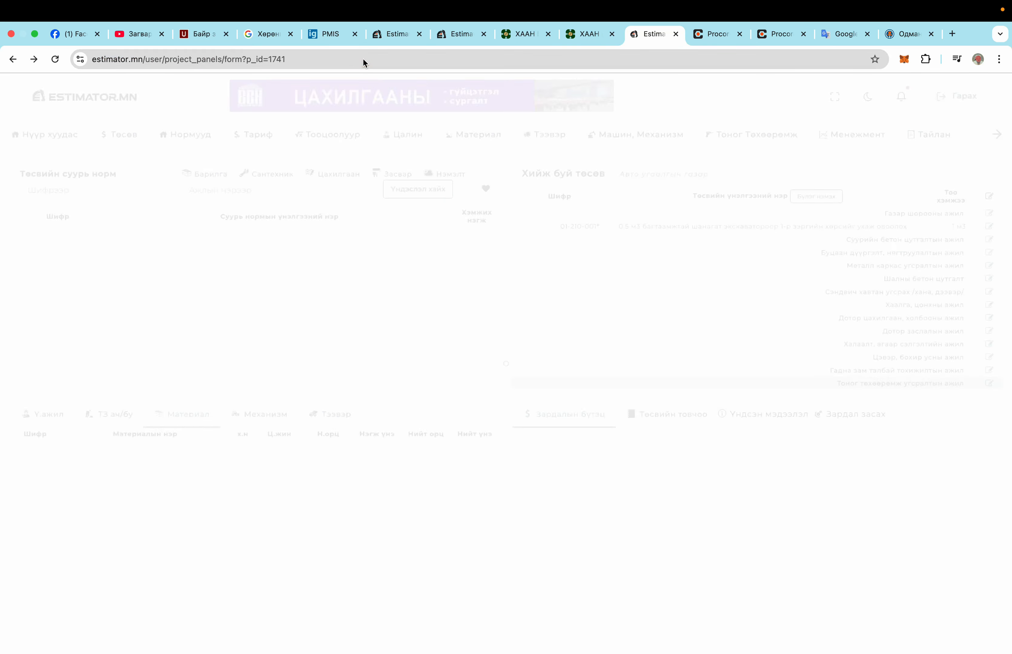
click(300, 59)
key(Return)
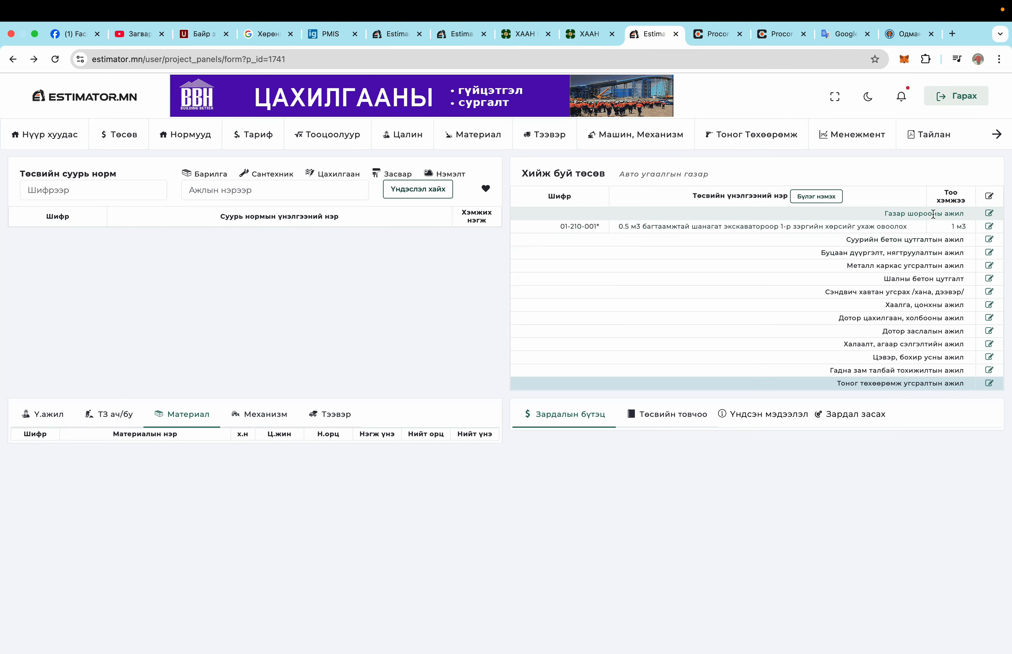
Open the building norm section 81-01-06 "Газрын ажил" and add the manual levelling norm 01-010-006 to the budget.
click(251, 189)
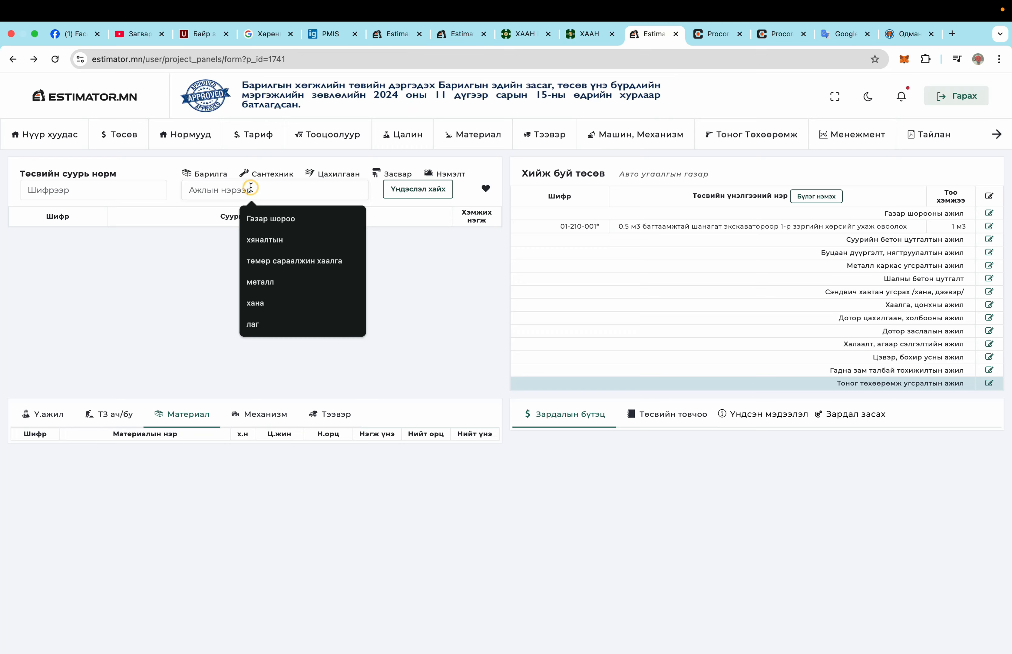
click(217, 174)
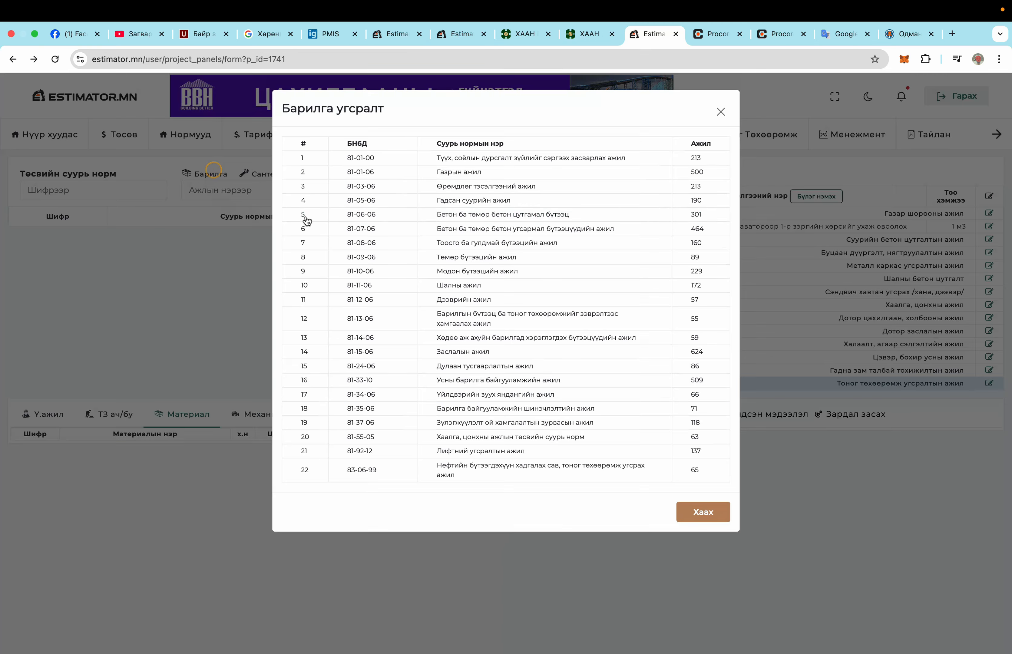
click(475, 172)
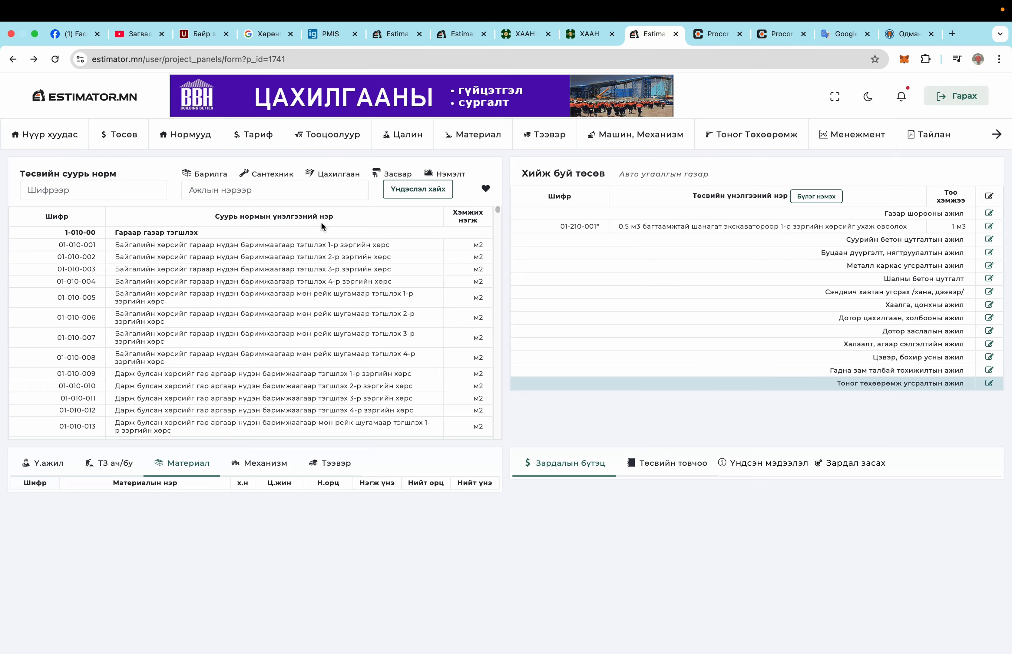
click(242, 194)
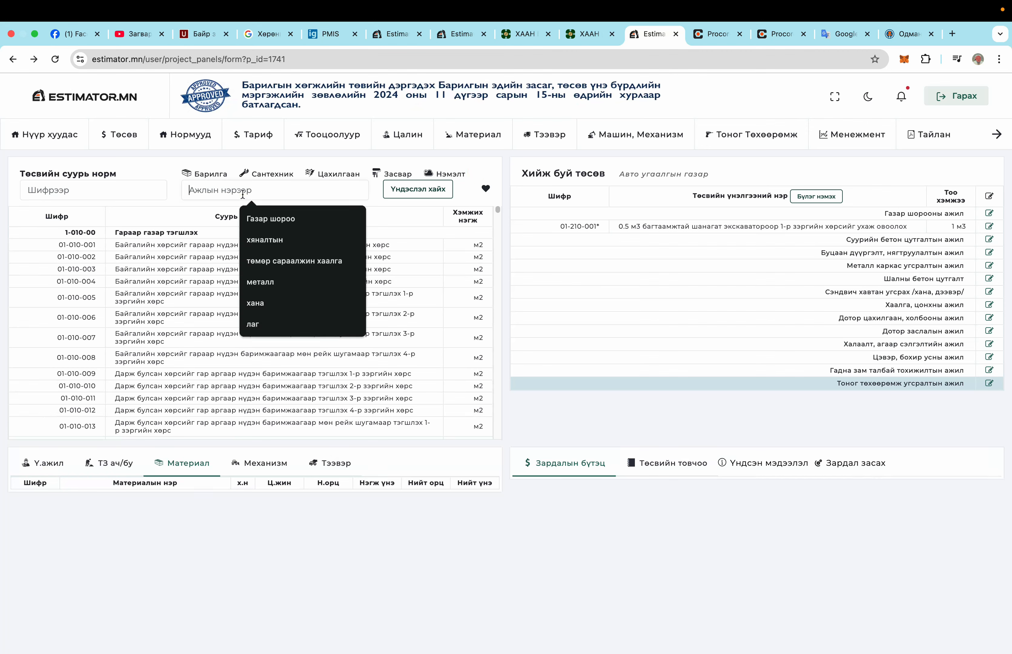
click(1, 340)
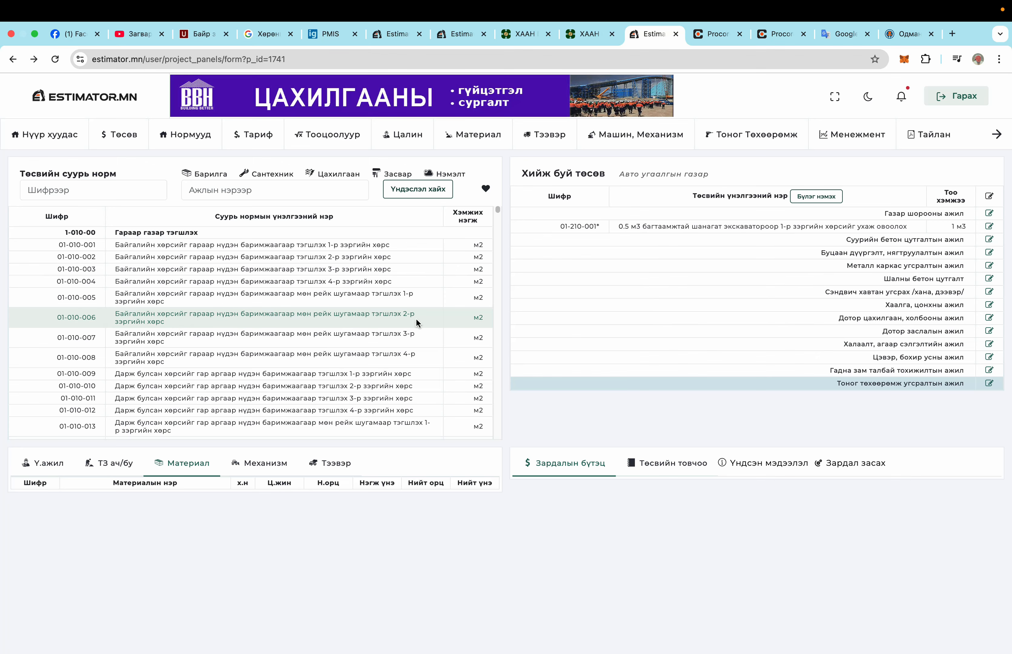
click(368, 314)
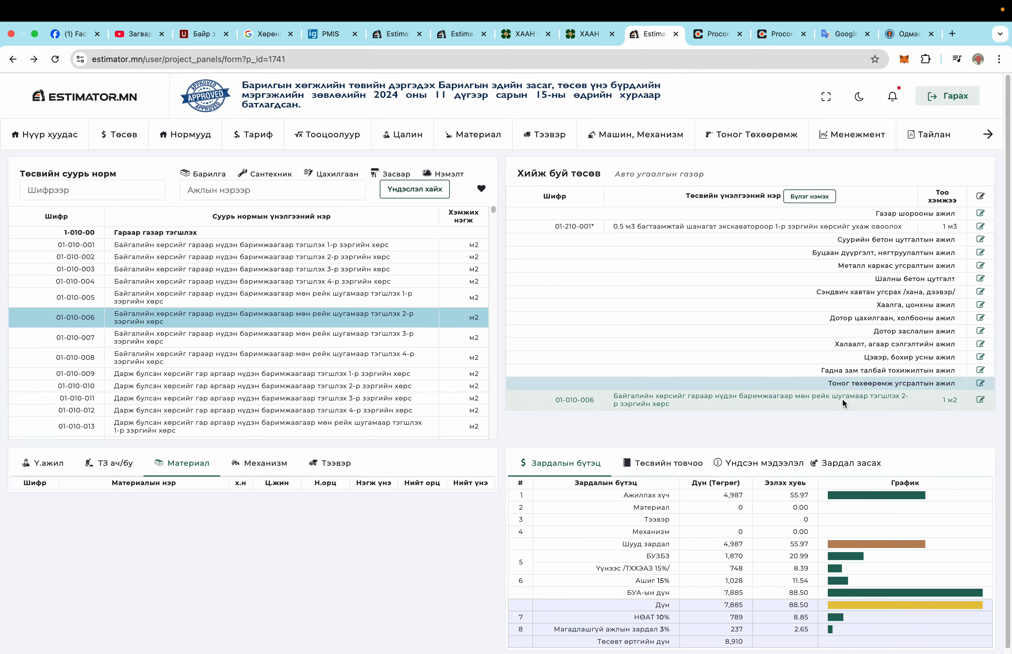
Try to move norm 01-010-006 up into the "Газар шорооны ажил" group by reordering the budget rows, and reload the page.
drag(843, 400, 833, 229)
click(423, 58)
key(Return)
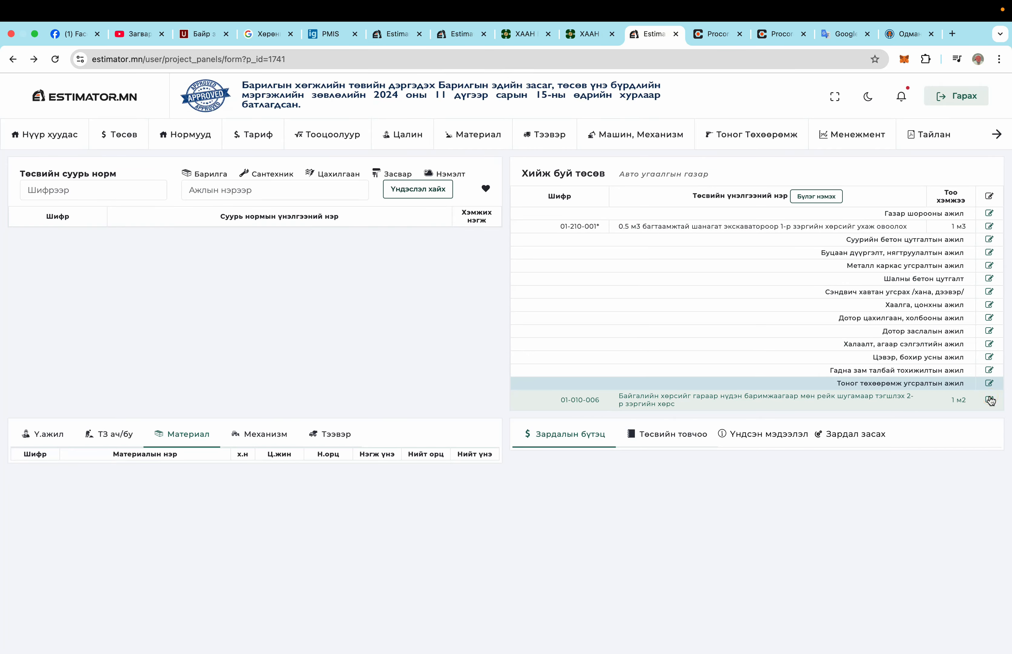
Change the work group of budget item 01-010-006 to "Газар шорооны ажил" and save it.
click(989, 400)
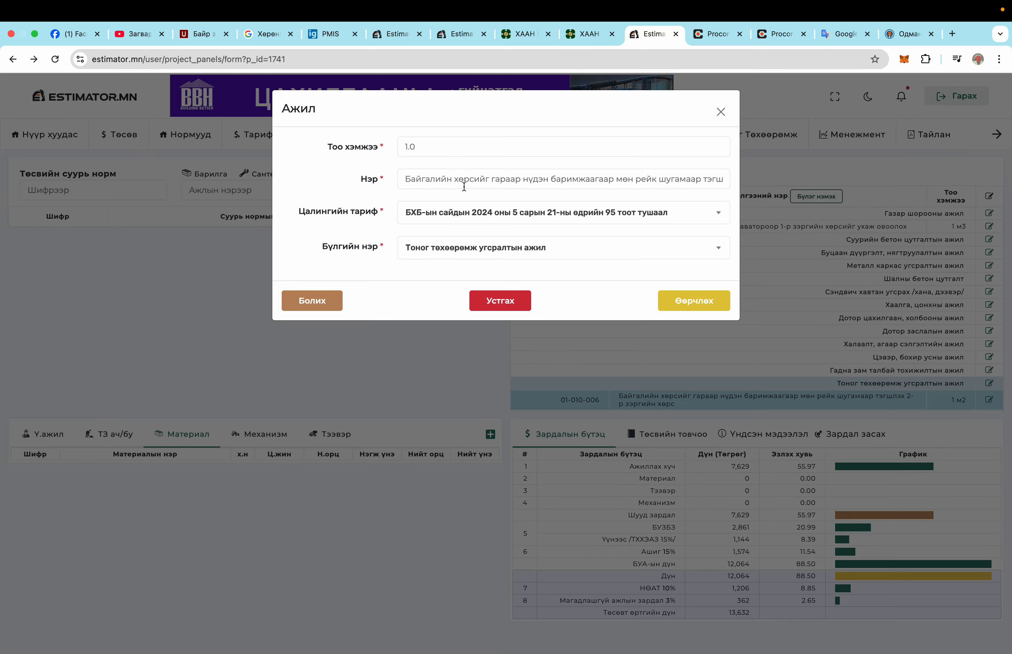
click(570, 250)
click(508, 249)
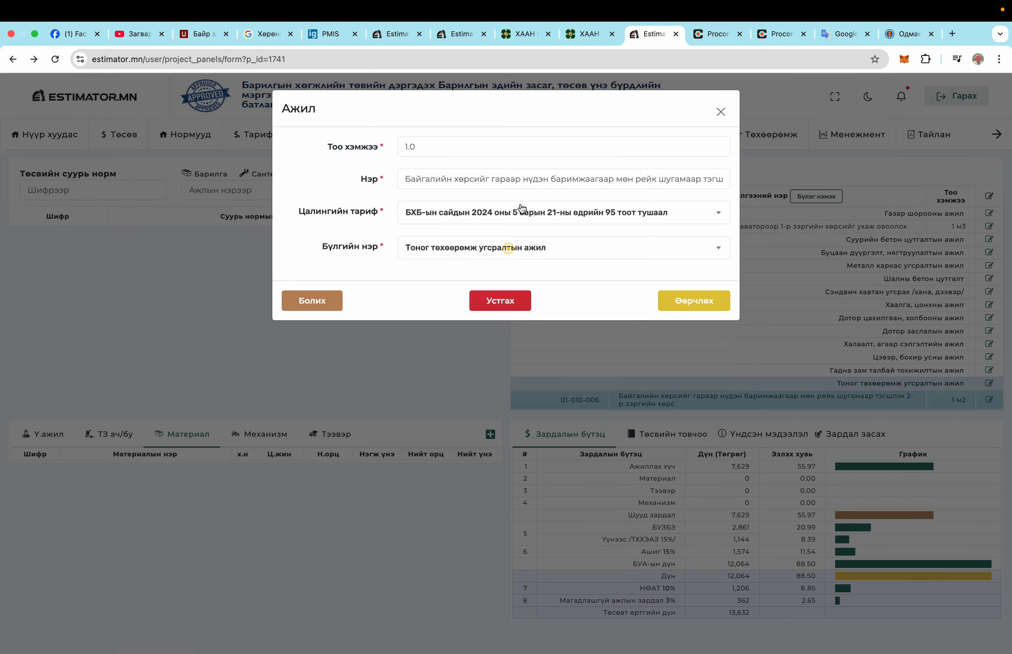
click(512, 249)
scroll(493, 318, up, 4)
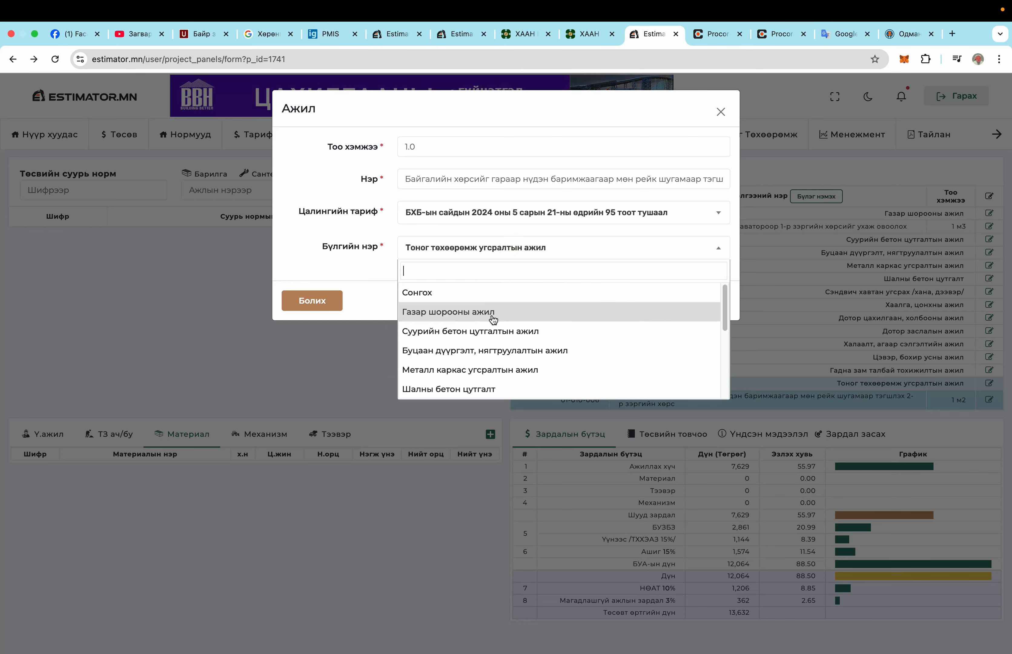
click(475, 314)
click(692, 301)
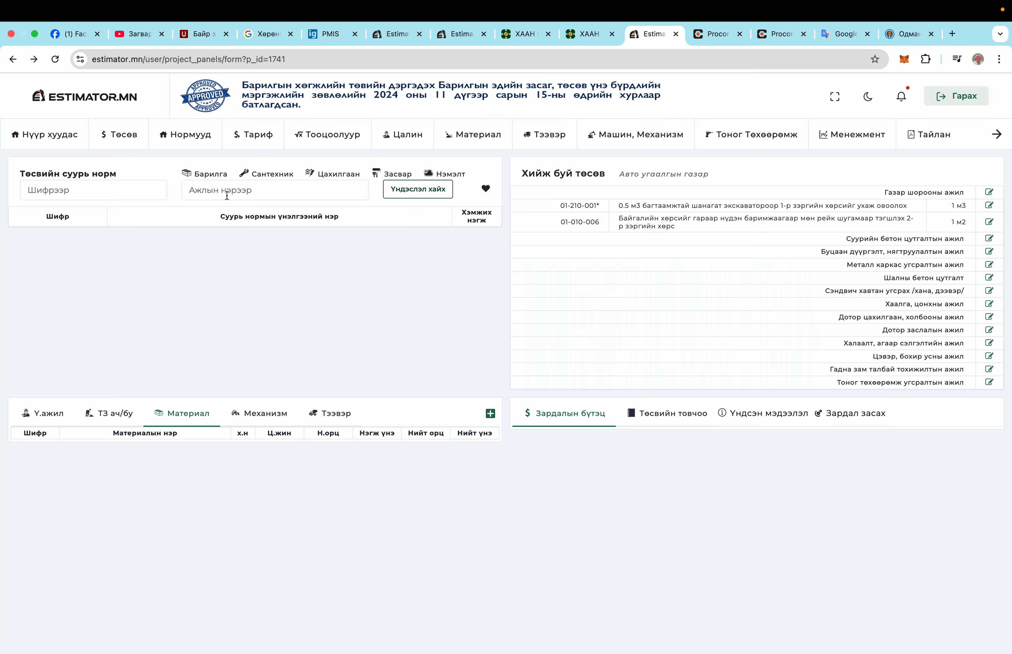
Open the building norm section 81-01-06 "Газрын ажил" and search the norms by work name for "индүү".
click(213, 177)
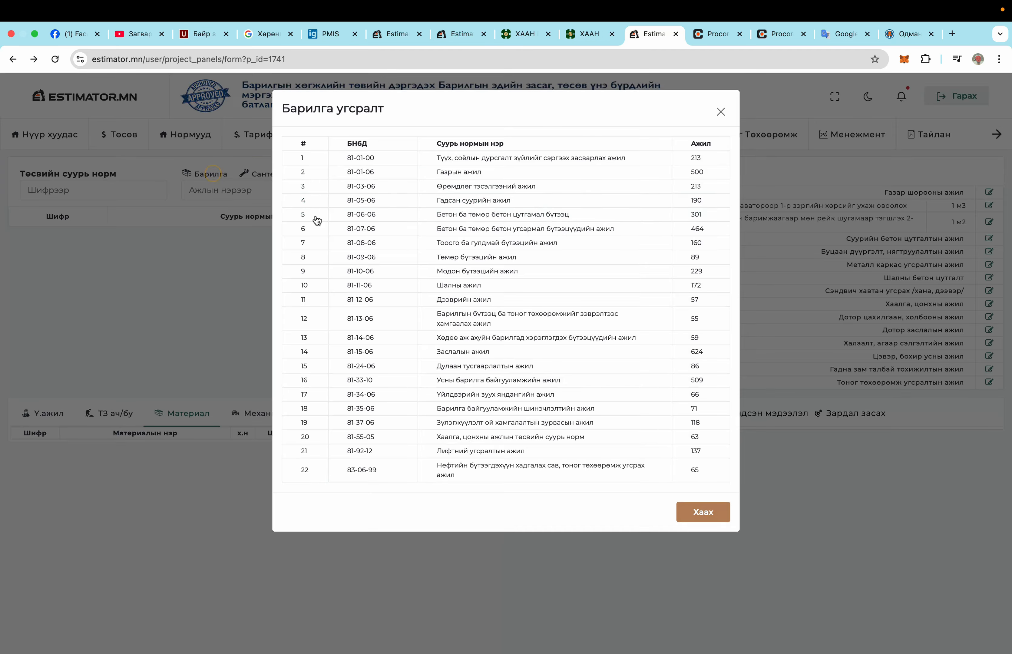
click(463, 170)
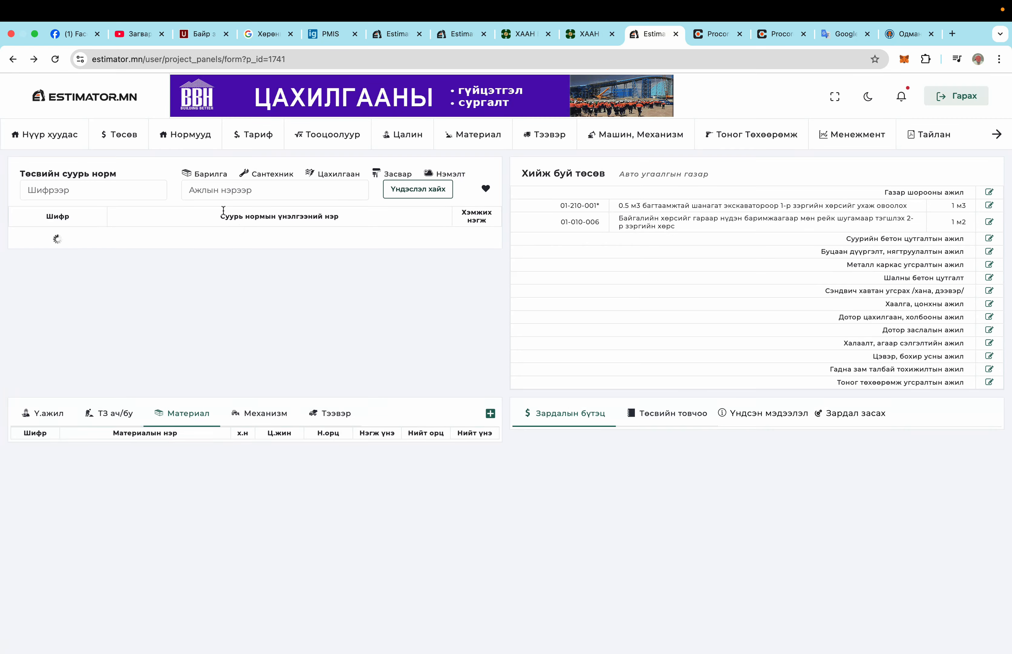
click(224, 194)
text(индү)
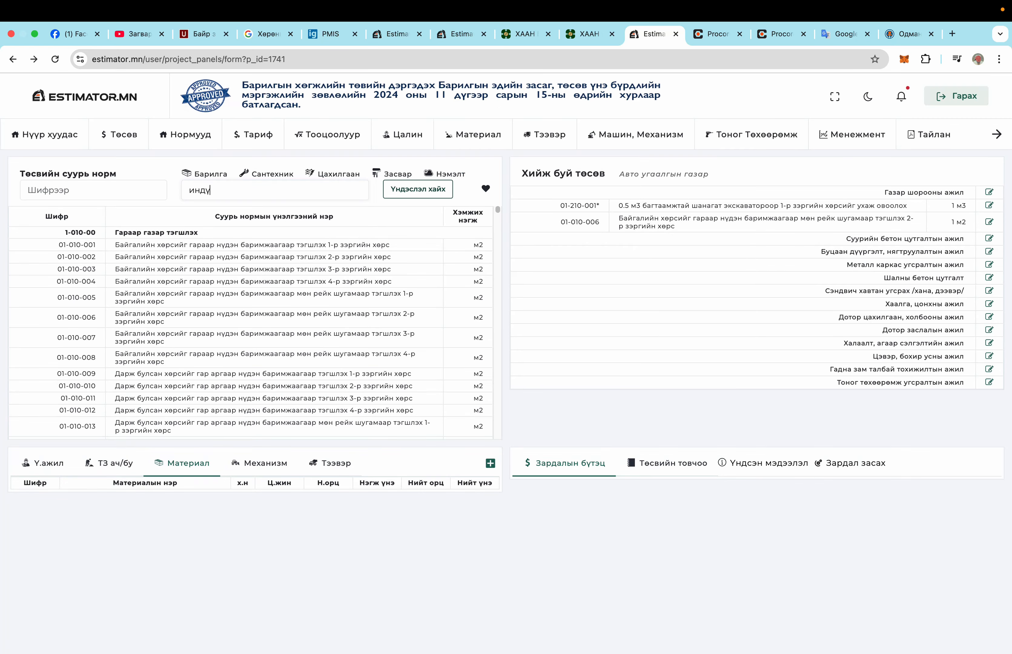
text(ү)
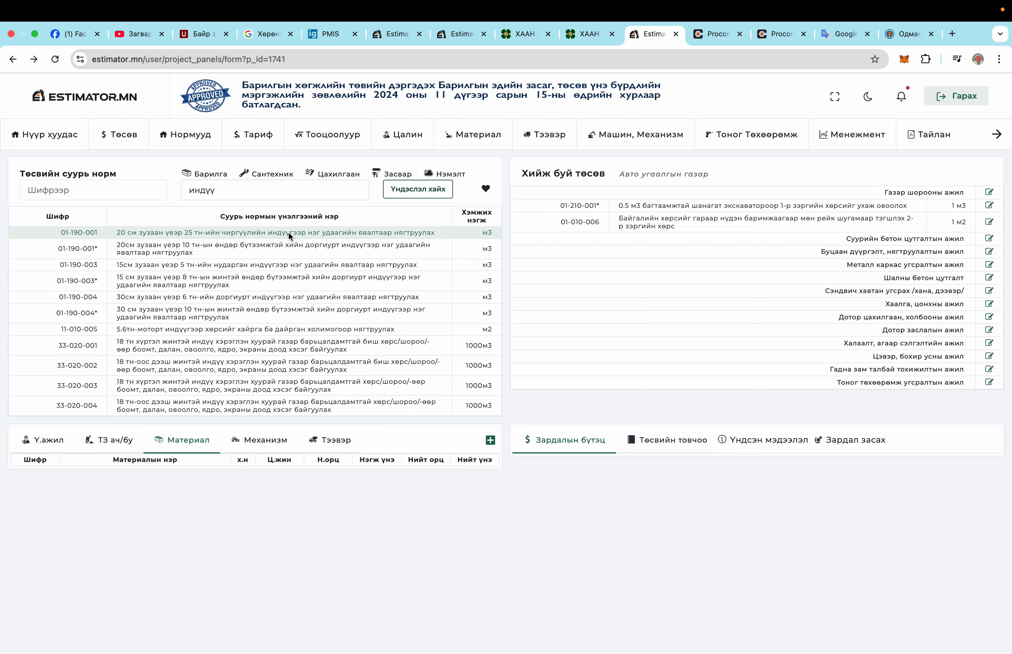
Add the 20 см layer, 10 тн vibrating roller compaction norm 01-190-001* to the budget and reload the page.
click(276, 249)
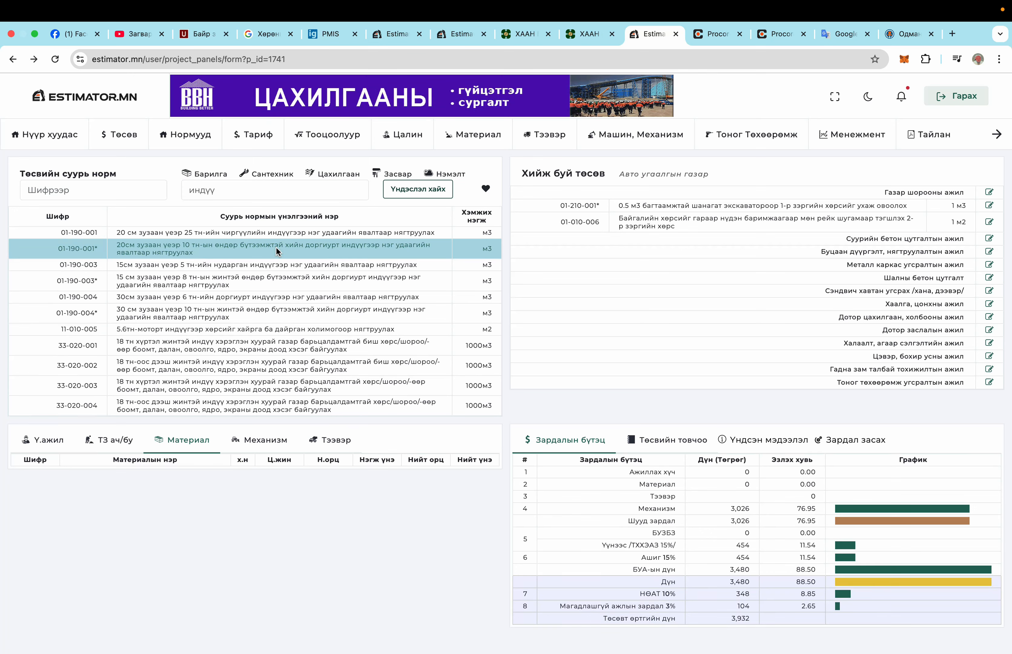
click(277, 251)
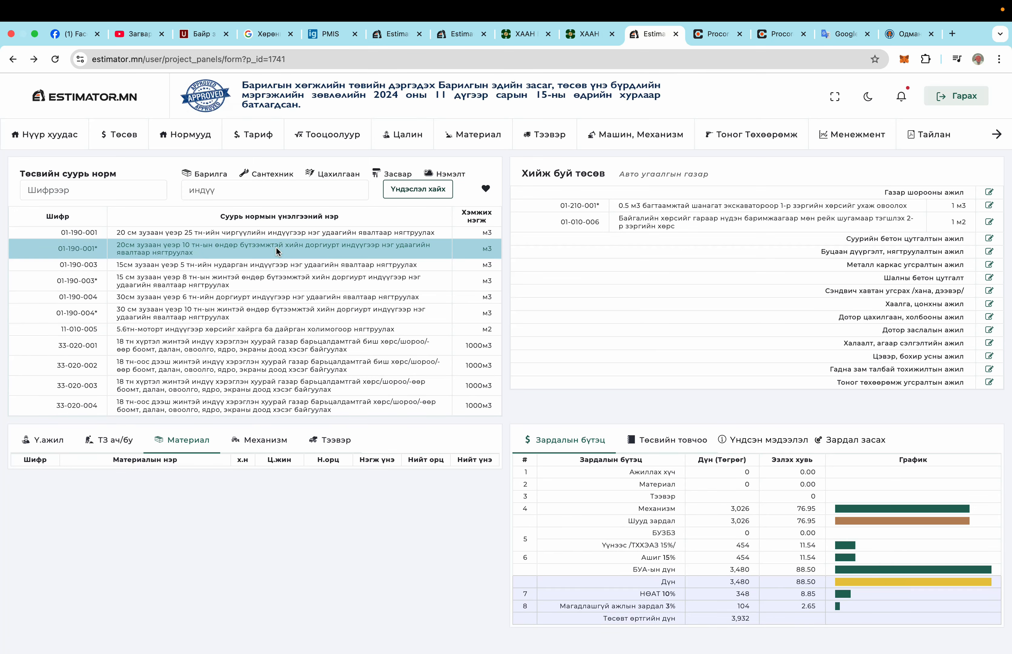
click(362, 58)
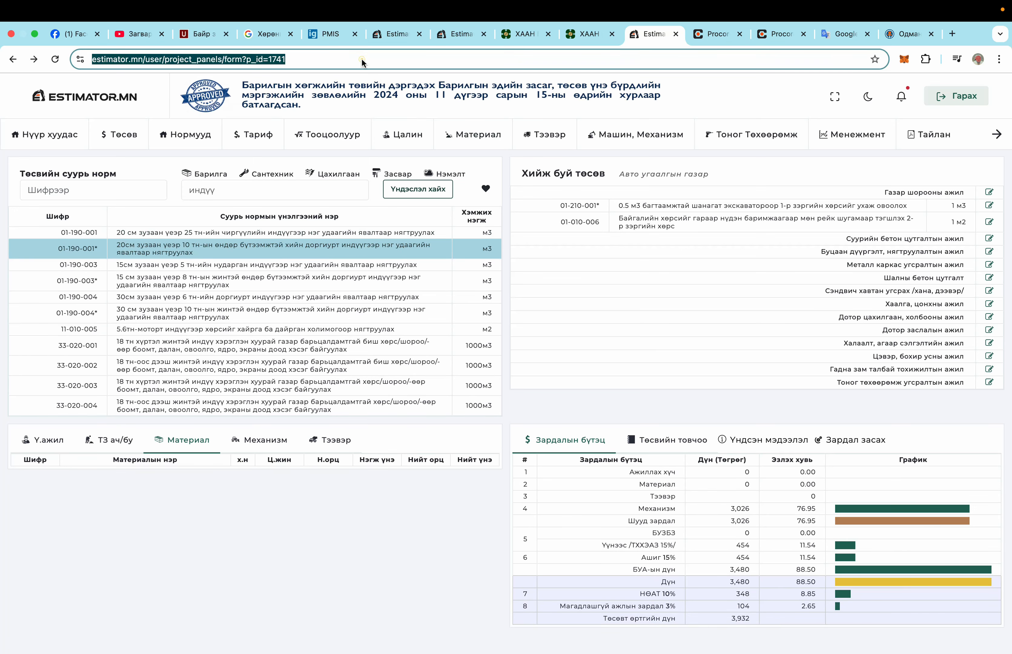
key(Return)
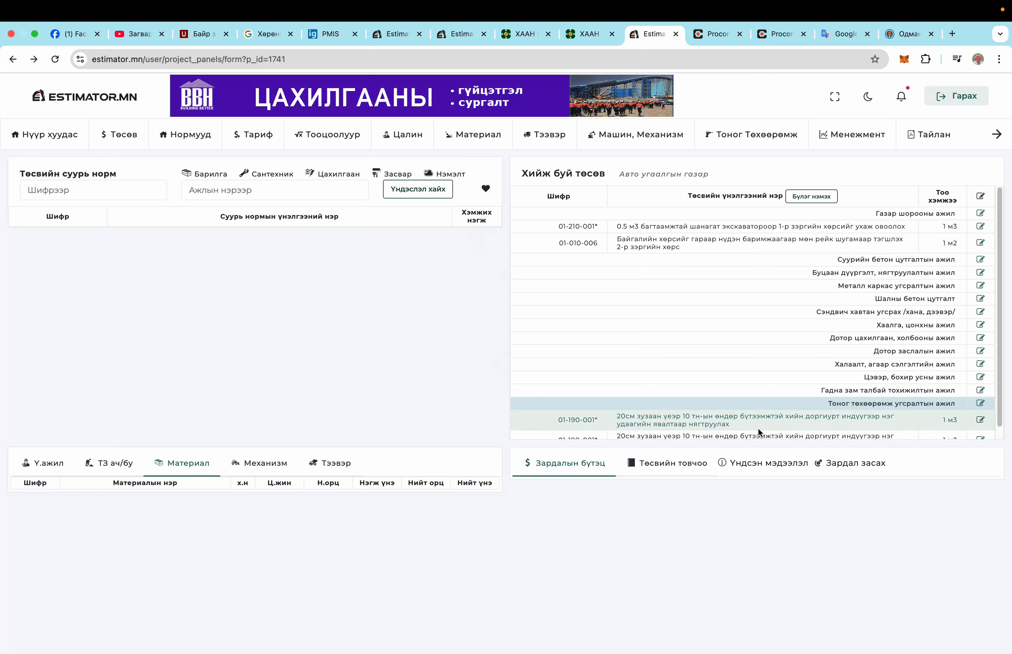
Delete the duplicate 01-190-001* compaction item from the budget's "Тоног төхөөрөмж угсралтын ажил" group.
scroll(757, 426, down, 1)
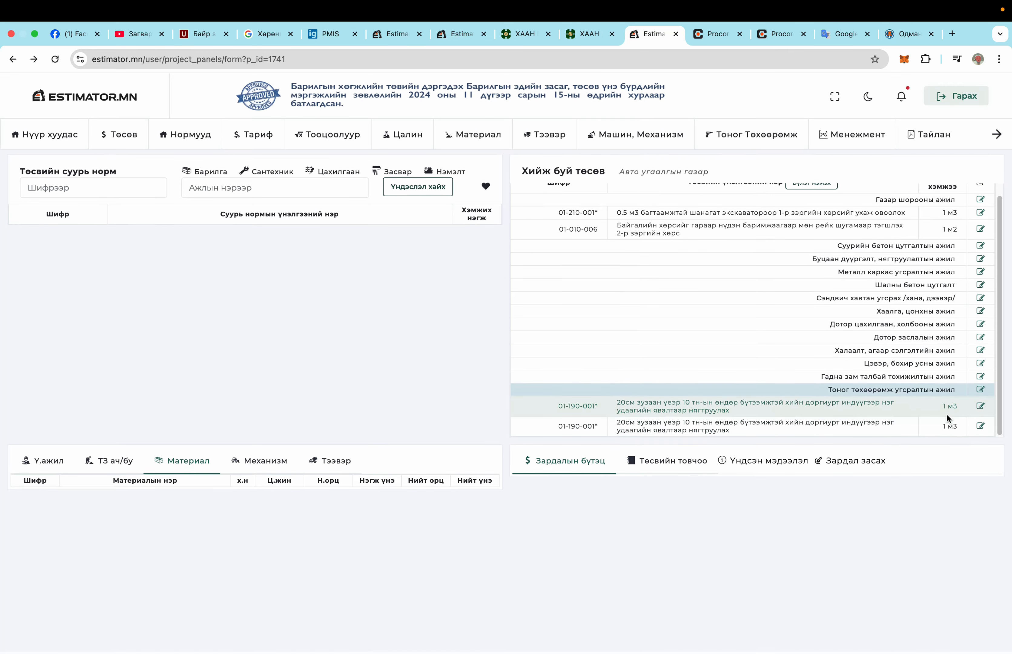
click(980, 428)
click(493, 301)
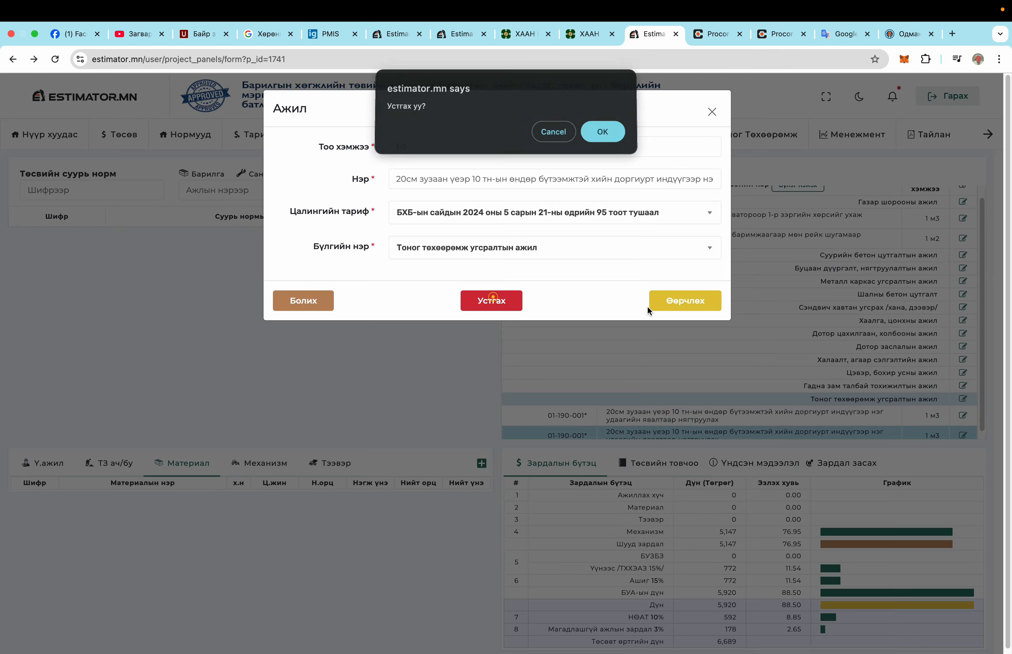
click(603, 131)
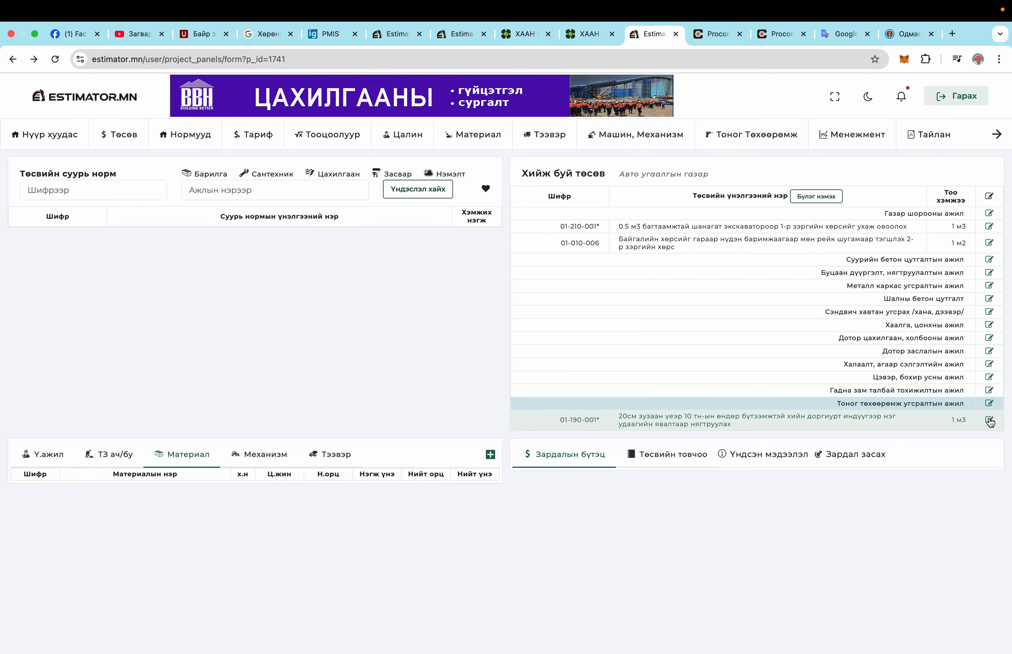
Change the work group of budget item 01-190-001* to "Газар шорооны ажил", save it and reload the page.
click(989, 420)
click(520, 248)
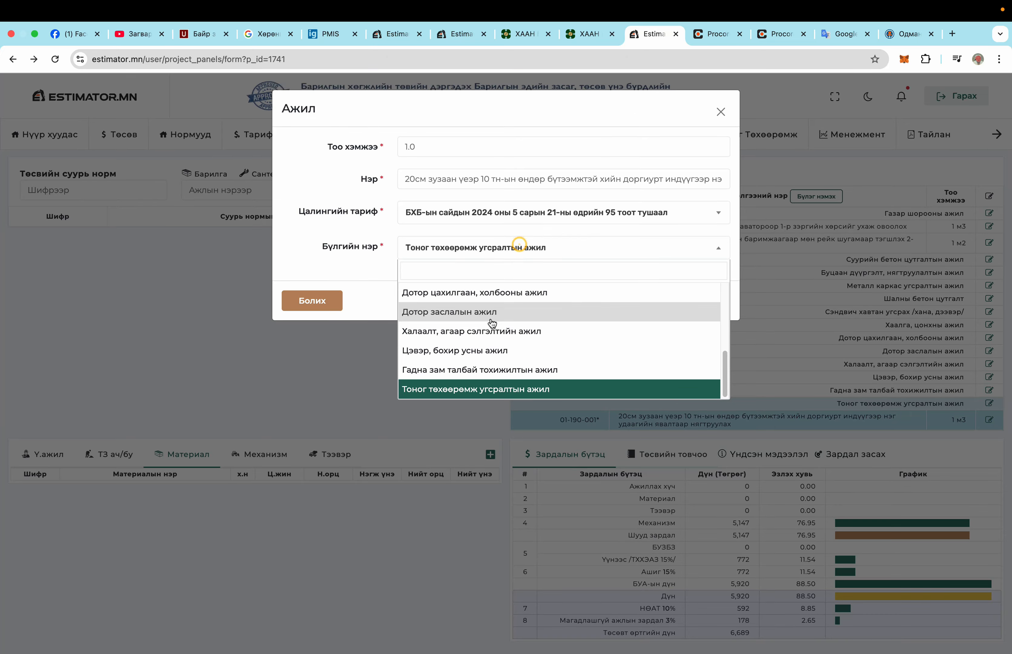
scroll(493, 328, up, 5)
click(472, 313)
click(704, 309)
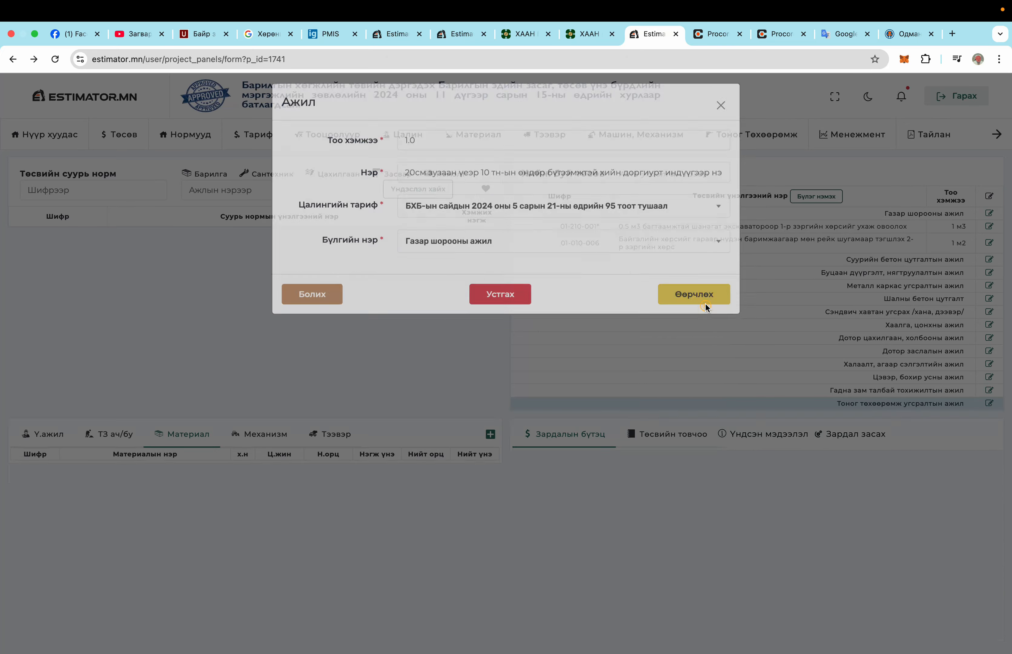
click(400, 60)
key(Return)
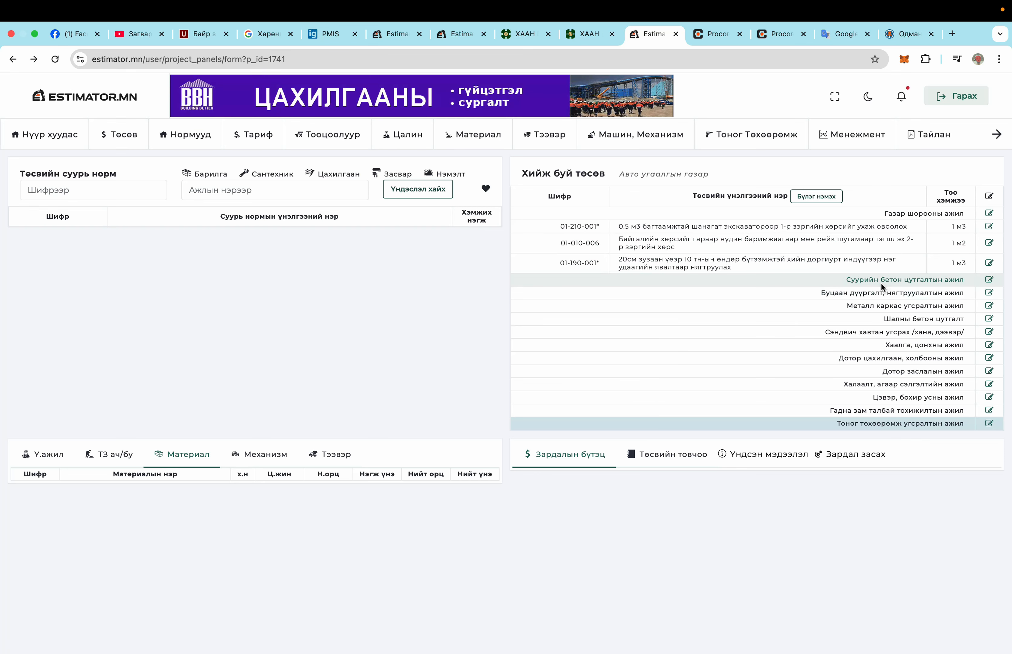
Select the work group "Суурийн бетон цутгалтын ажил" and search the base norms by work name for "бетон".
click(902, 282)
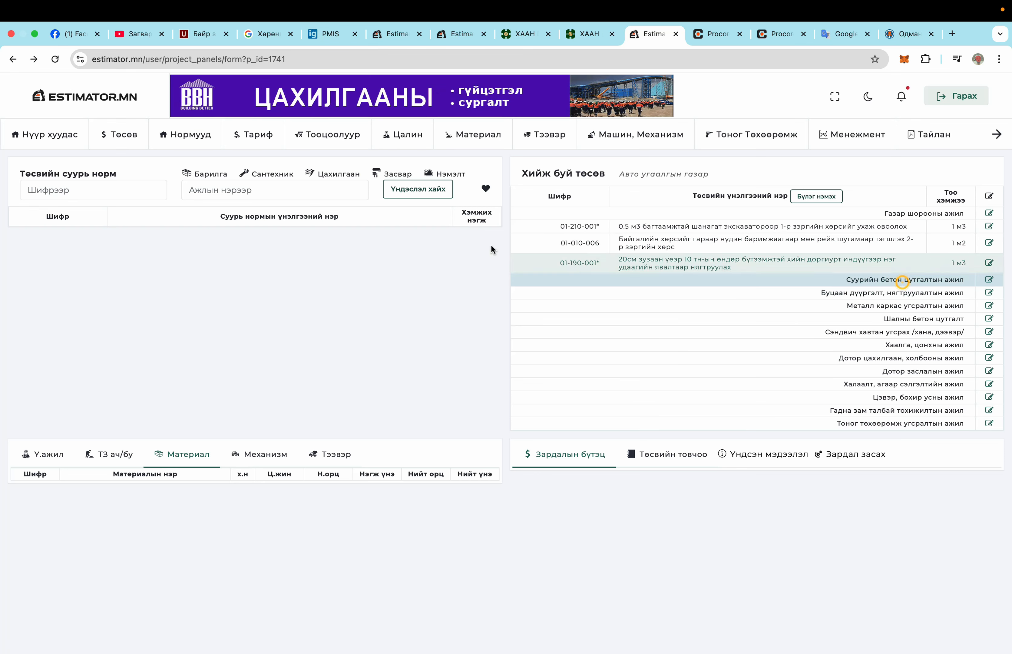
click(220, 191)
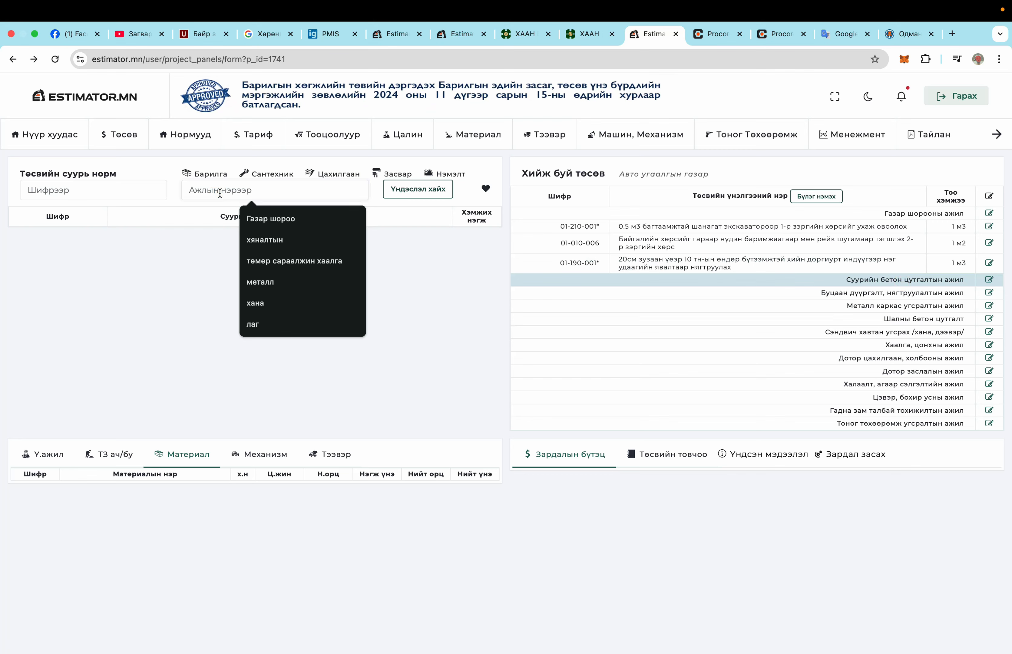
text(бэлтгэл бетон)
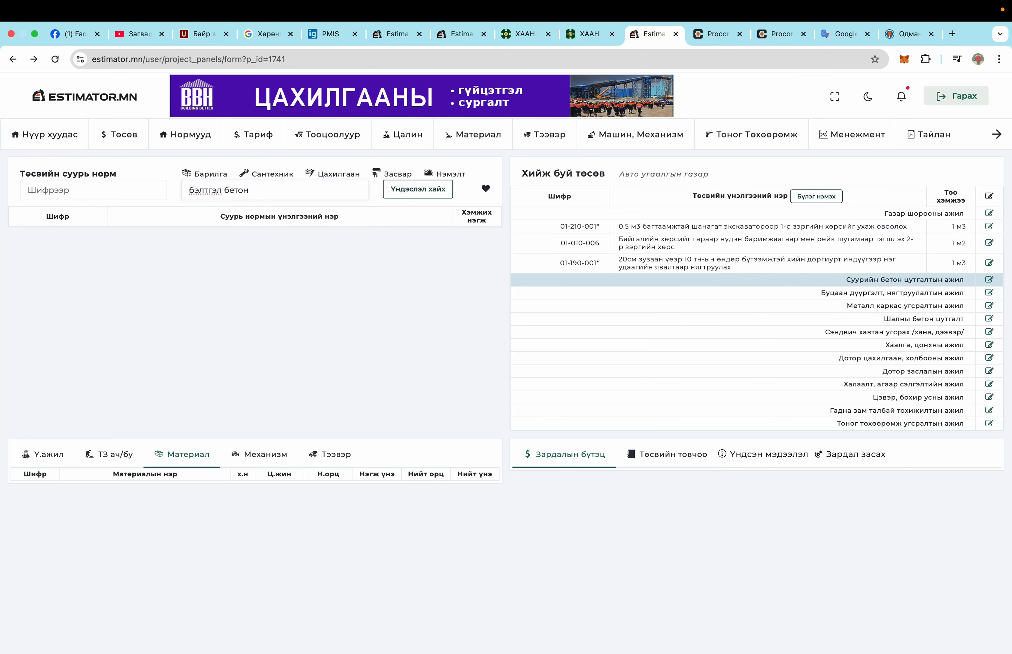
key(Return)
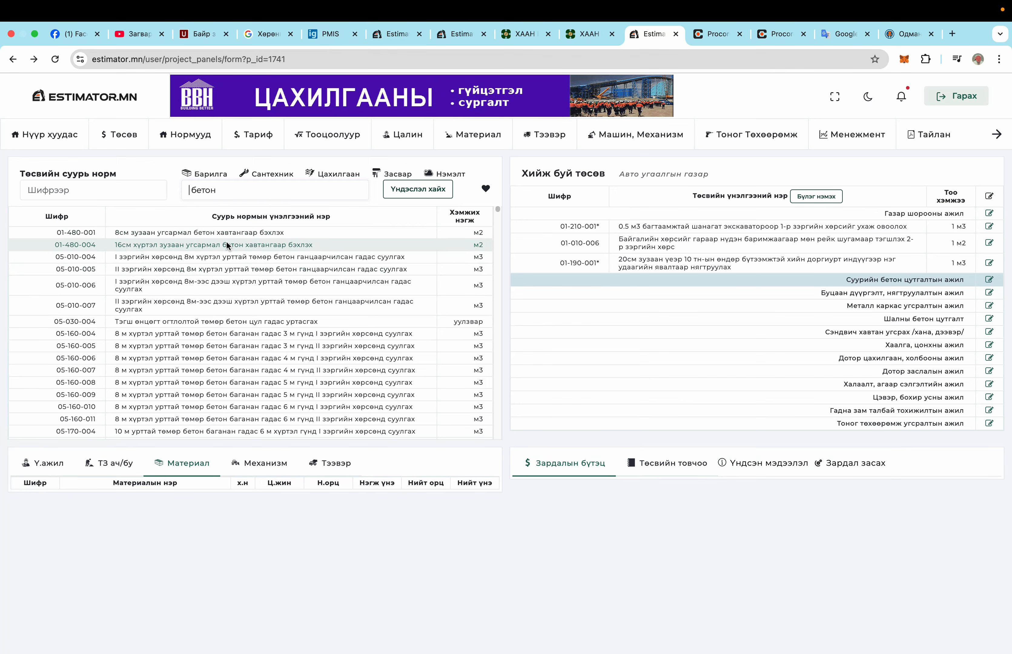
scroll(220, 269, down, 2)
scroll(221, 269, down, 5)
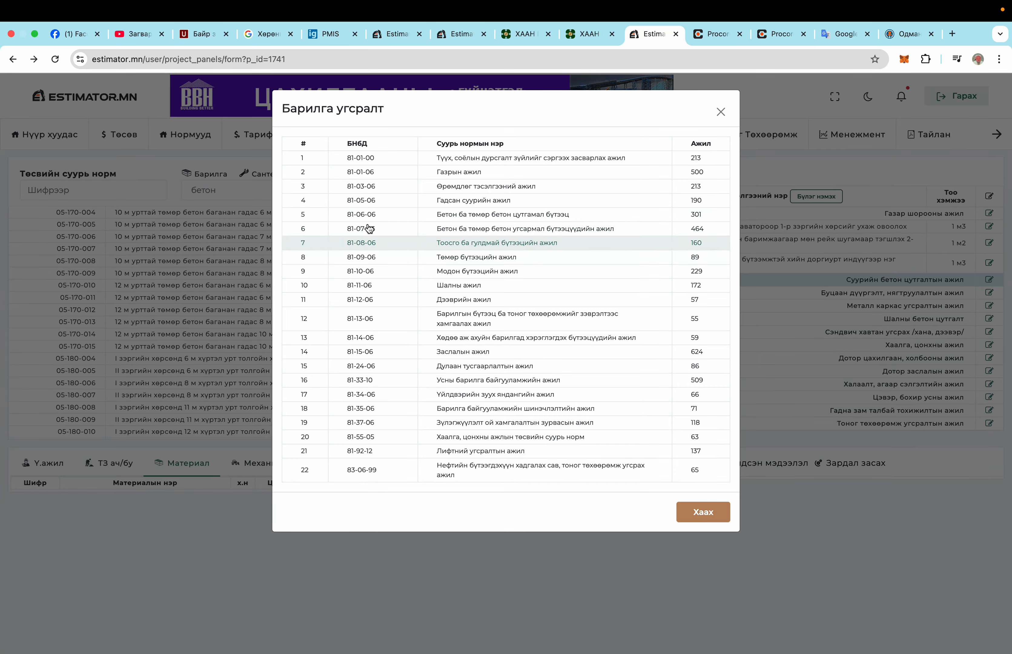
Open norm section 81-06-06 "Бетон ба төмөр бетон цутгамал бүтээц" and add norm 06-010-004 "Бетон бэлтгэл хийх М50-75" to the foundation concrete group.
click(496, 215)
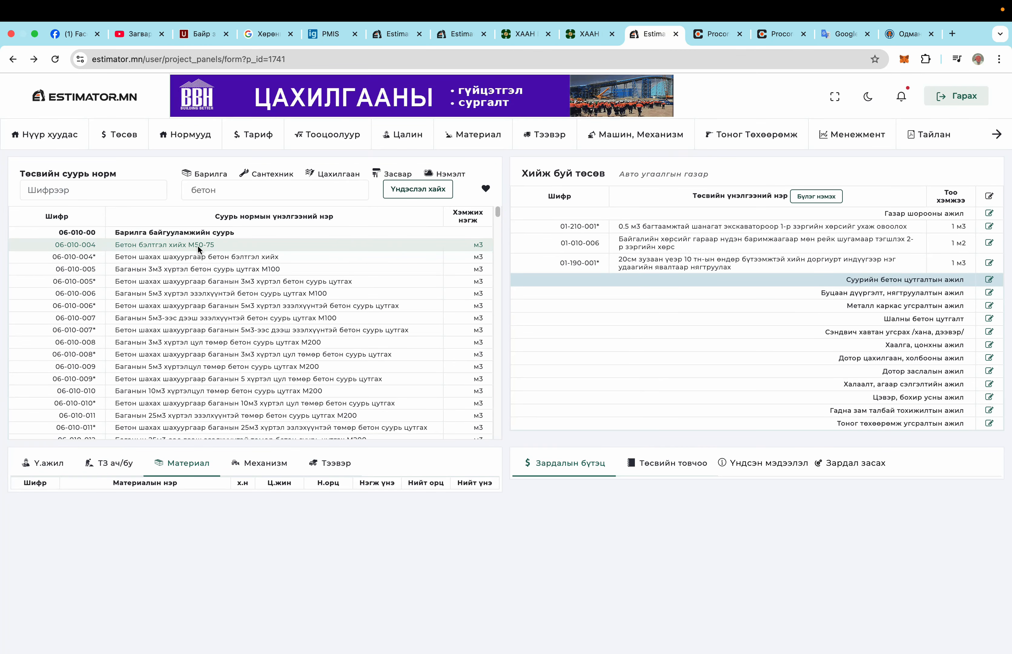
click(198, 245)
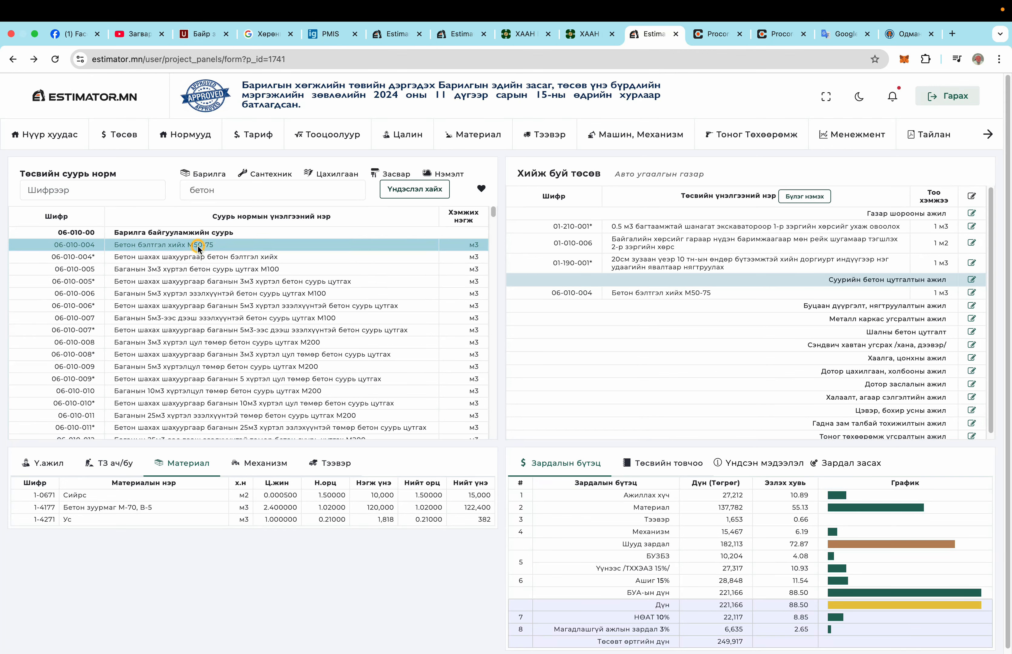
scroll(827, 366, down, 1)
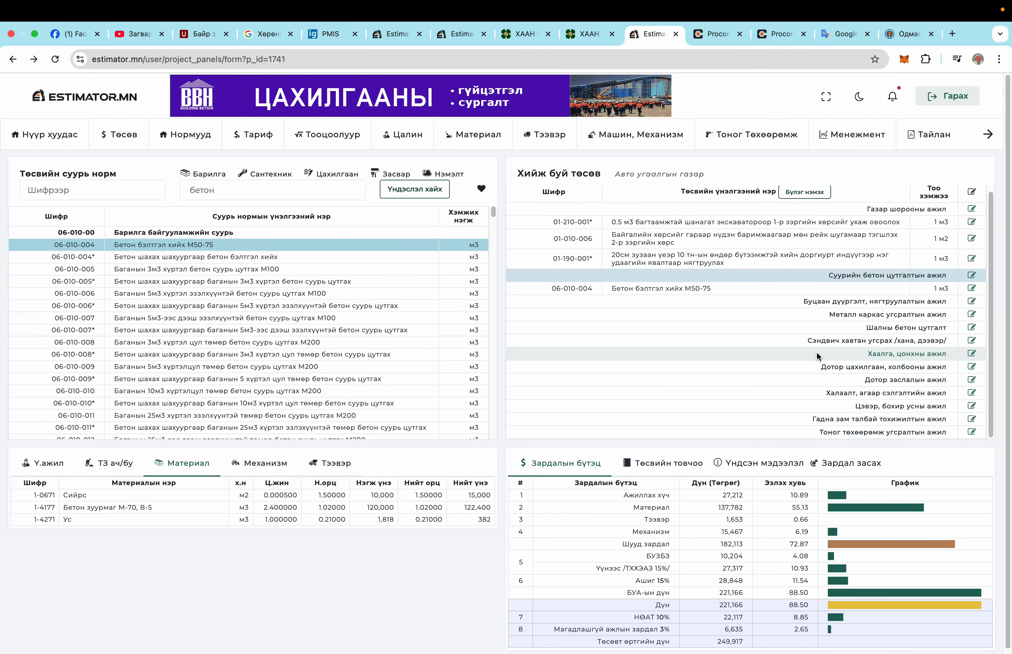
scroll(817, 355, down, 1)
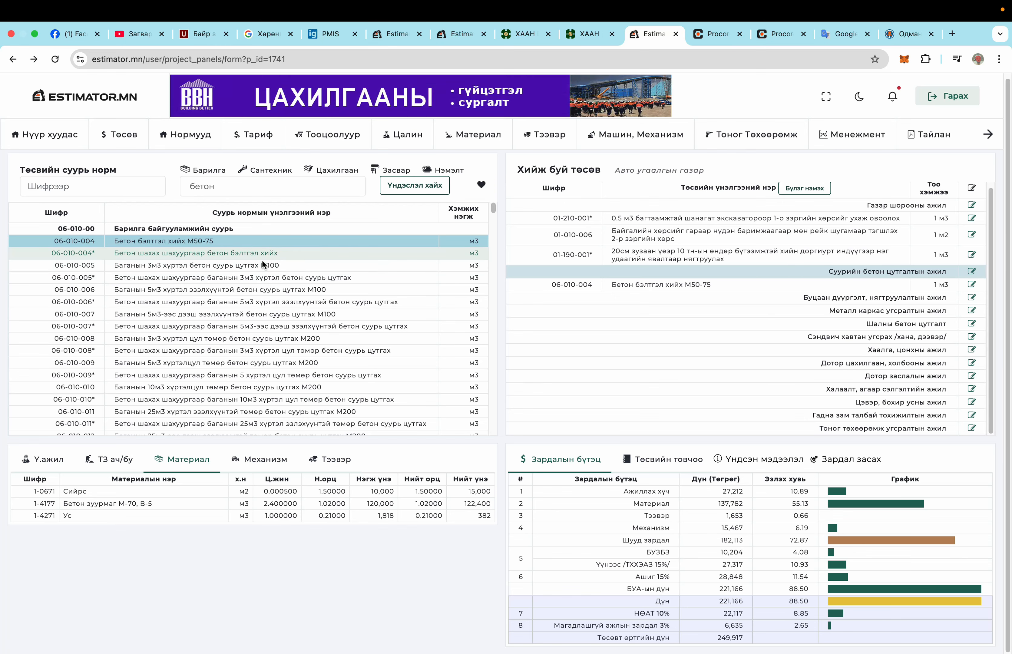
Find the M100 column foundation concreting norm 06-010-006, for volumes up to 5 m³, and add it to the foundation concrete group.
scroll(267, 285, down, 3)
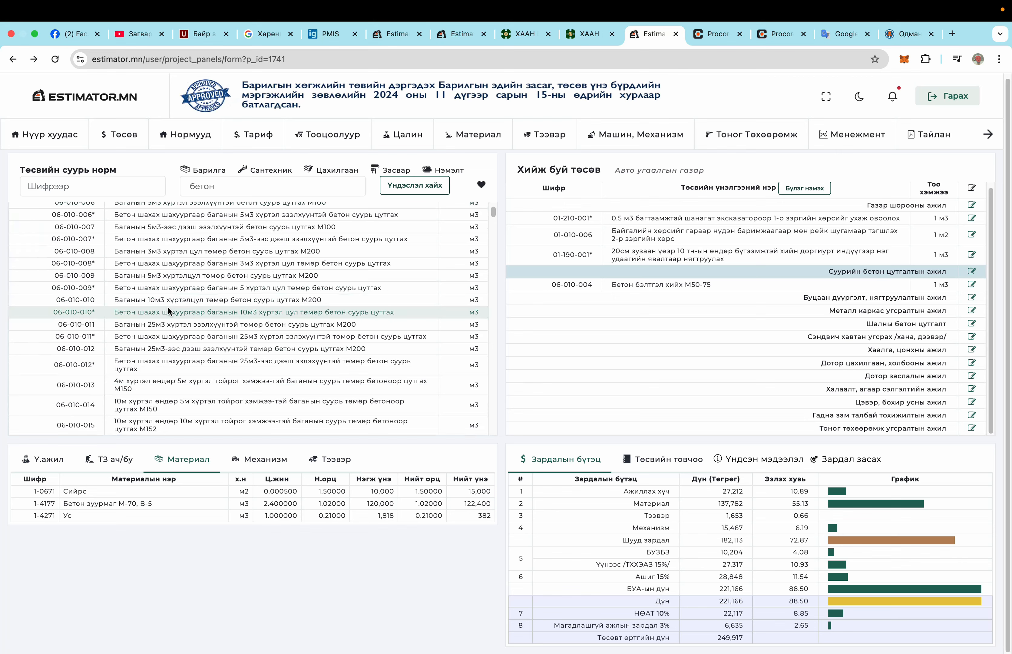
scroll(168, 292, up, 3)
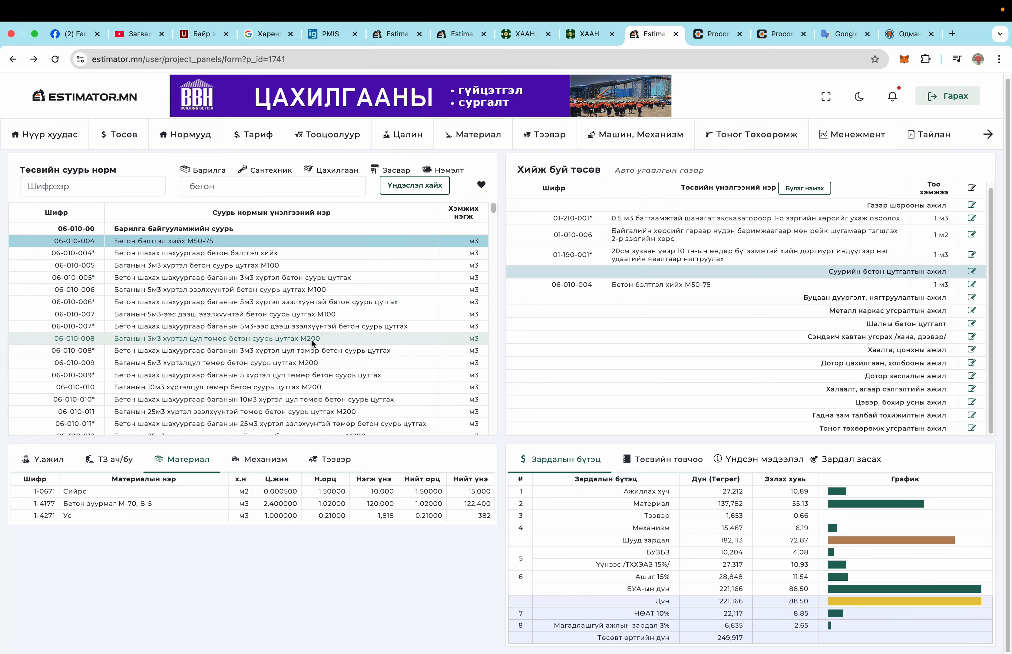
scroll(311, 338, down, 2)
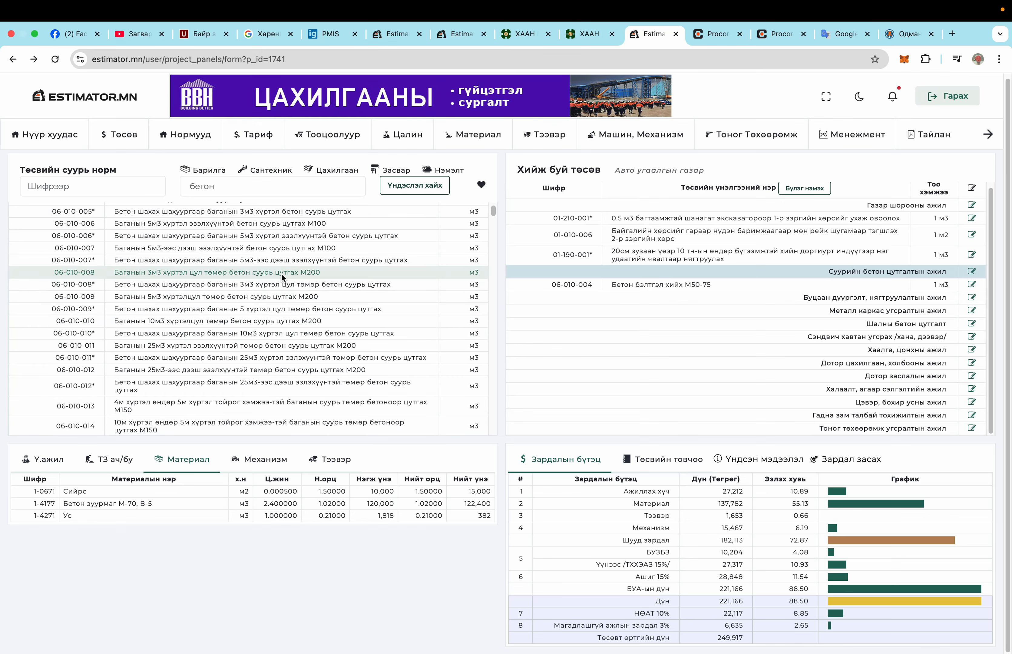
scroll(281, 272, down, 4)
scroll(281, 273, down, 2)
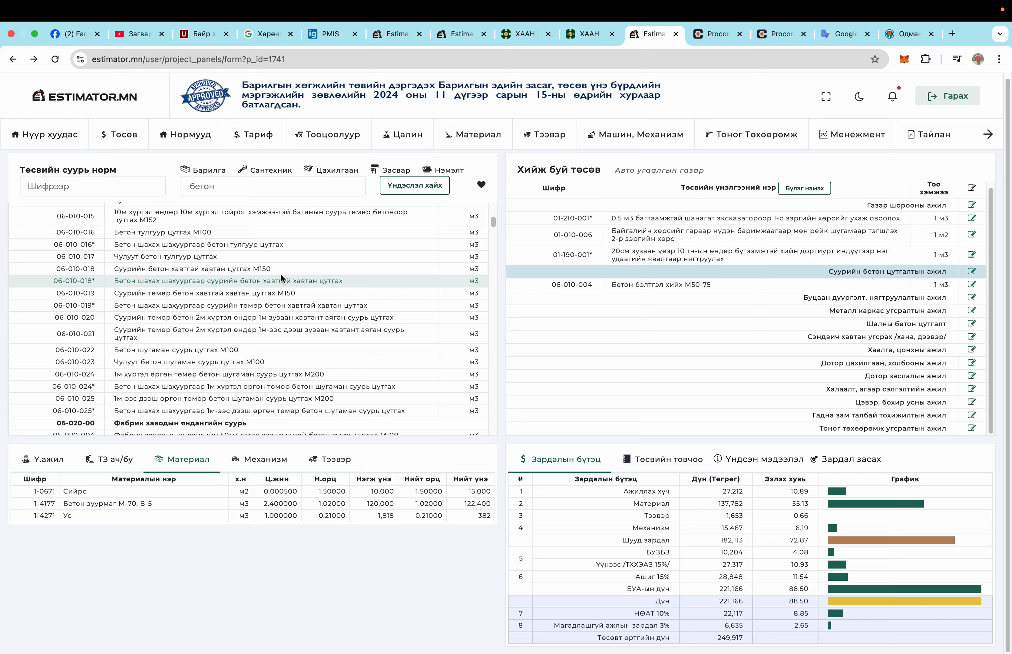
scroll(281, 273, down, 8)
scroll(193, 269, down, 6)
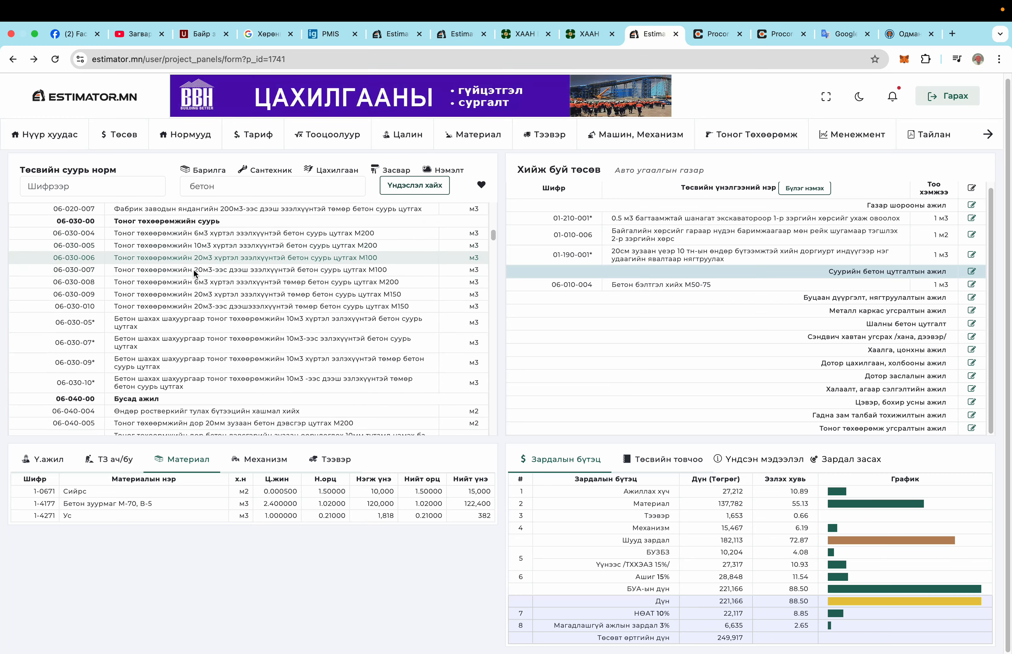
scroll(183, 340, down, 9)
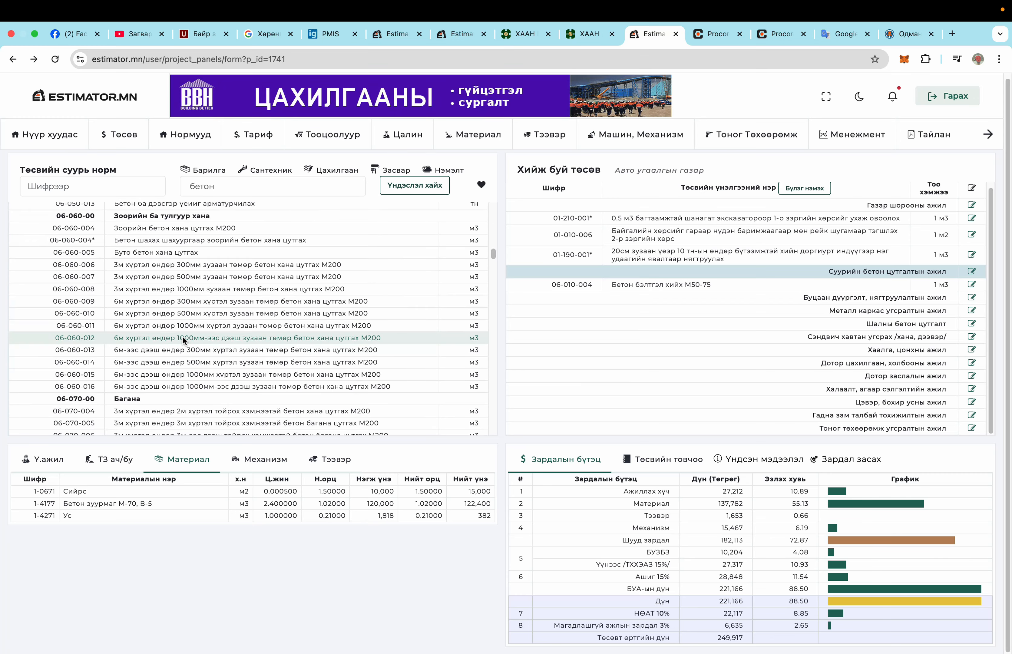
scroll(183, 341, down, 12)
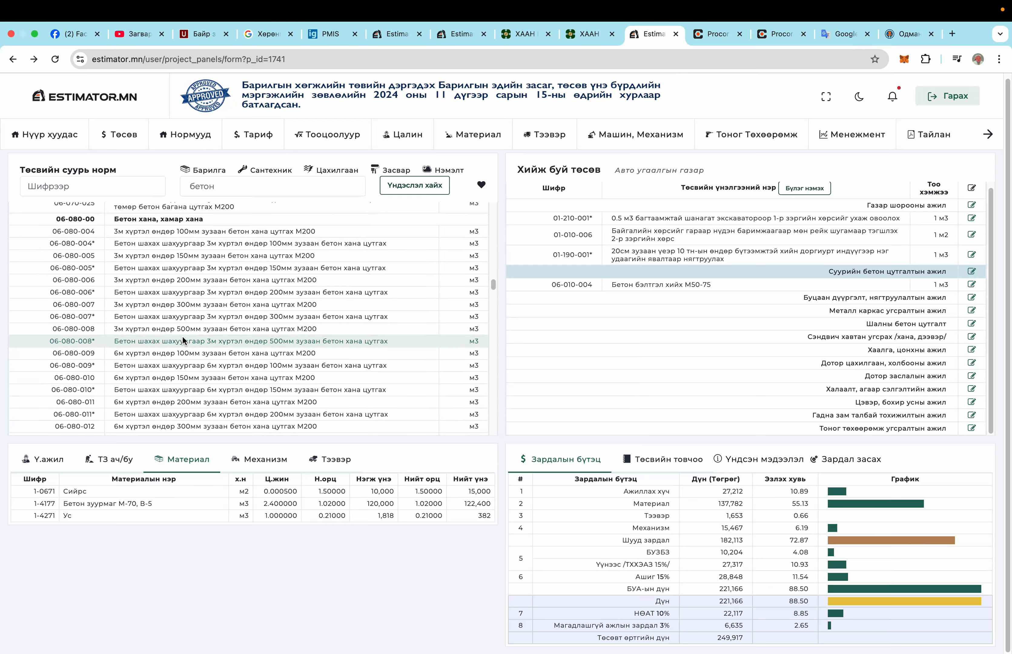
scroll(183, 339, up, 20)
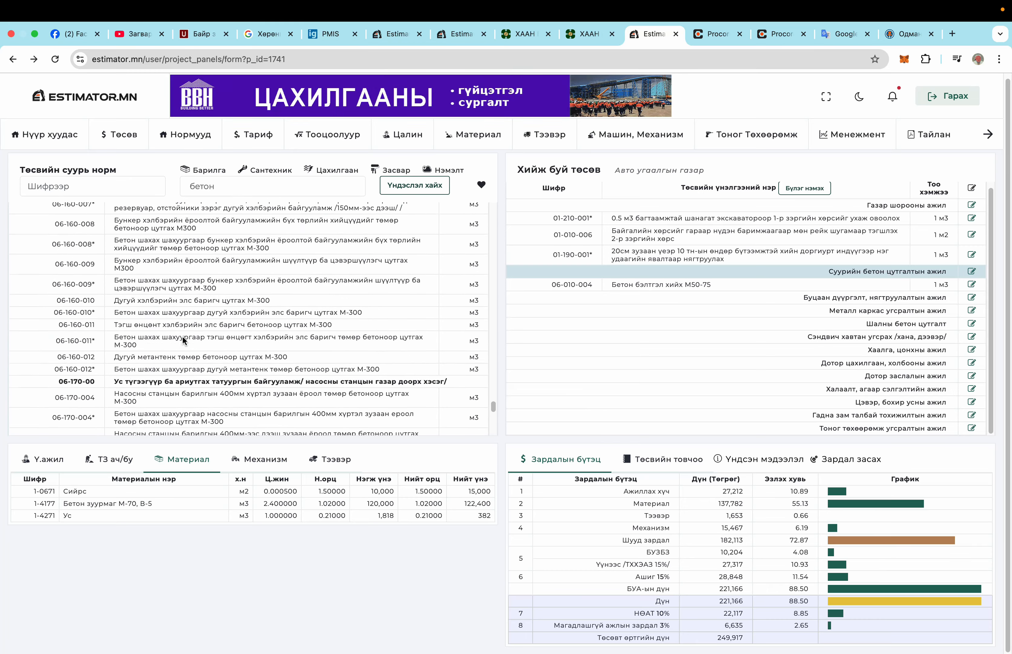
scroll(166, 427, up, 10)
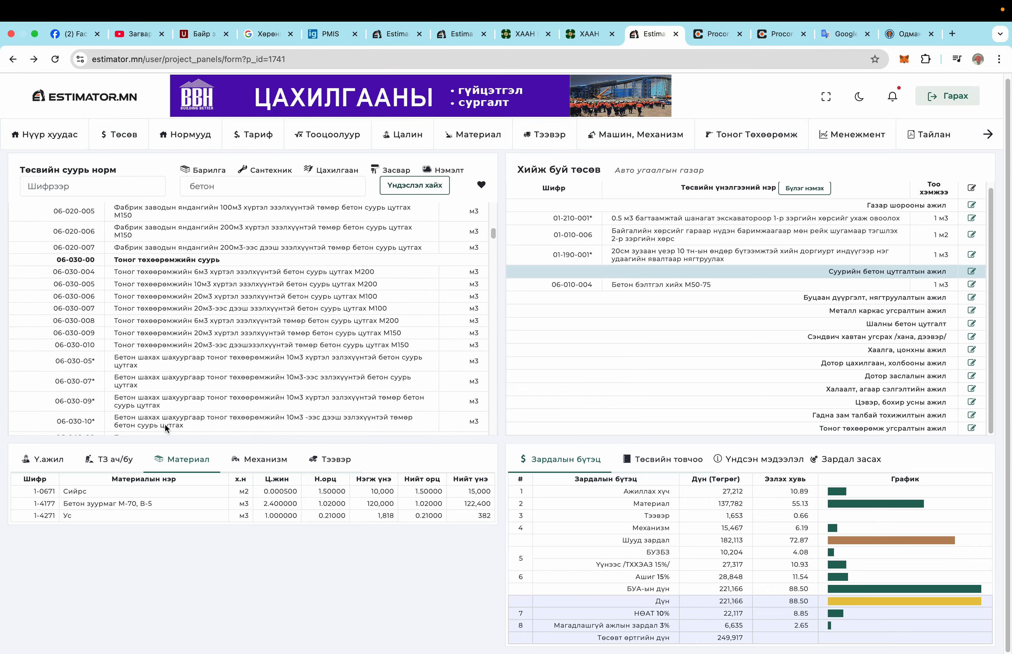
scroll(176, 386, up, 6)
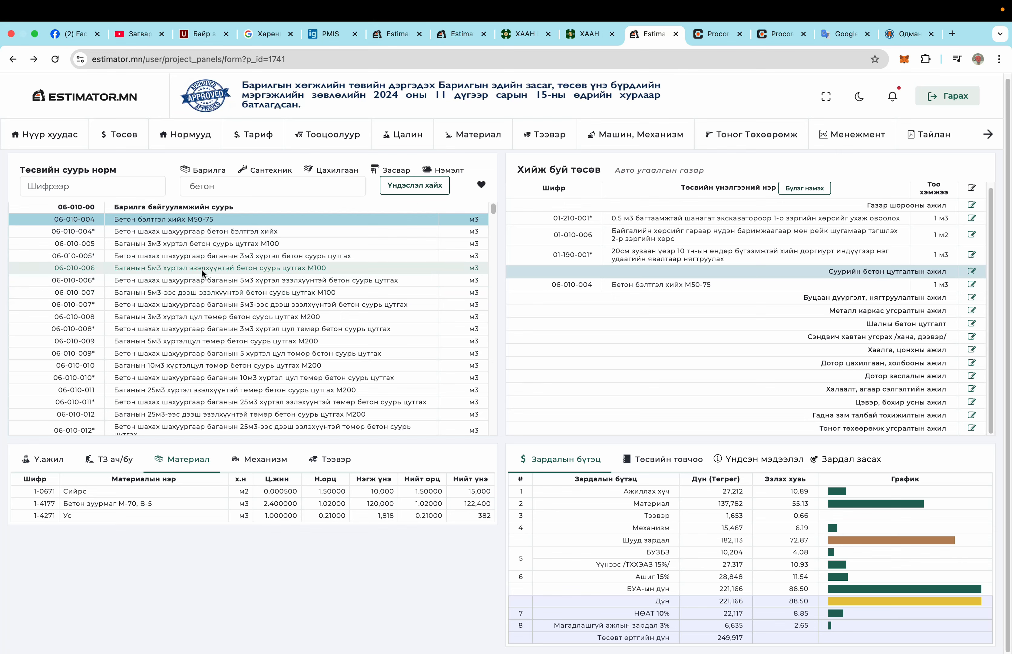
double_click(237, 268)
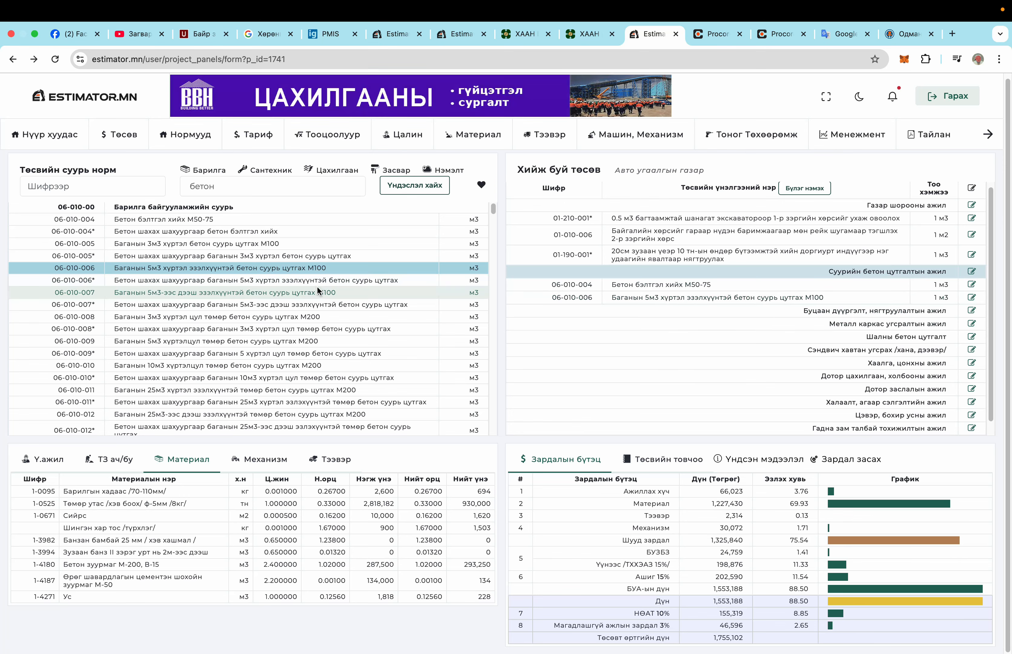
Add the strip foundation norm 06-010-022 "Бетон шугаман суурь цутгах М100" to the foundation concrete group.
scroll(317, 286, down, 5)
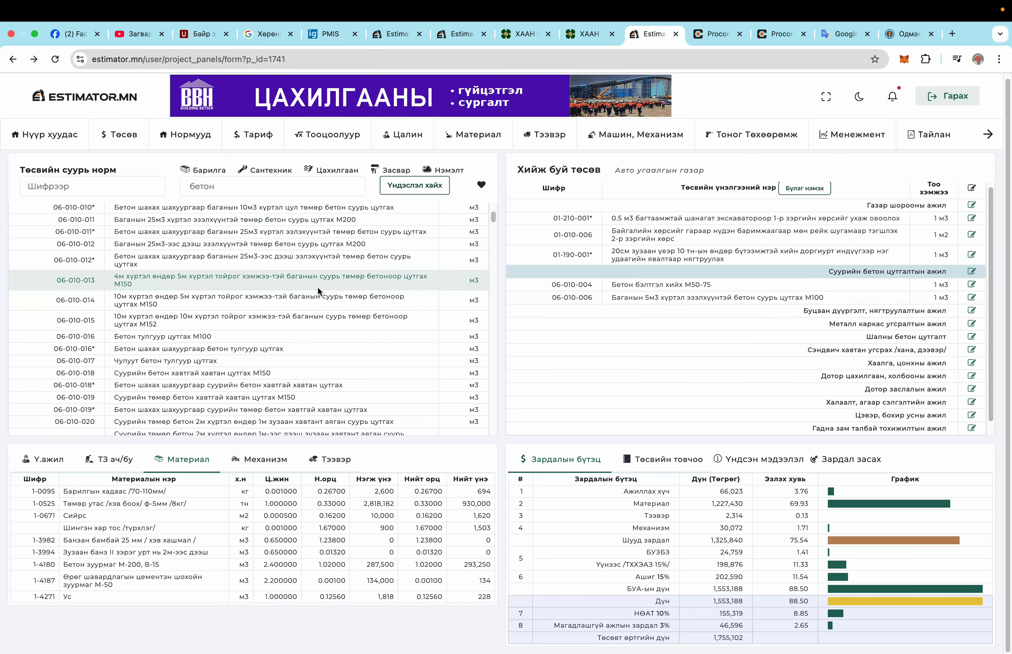
scroll(317, 286, down, 1)
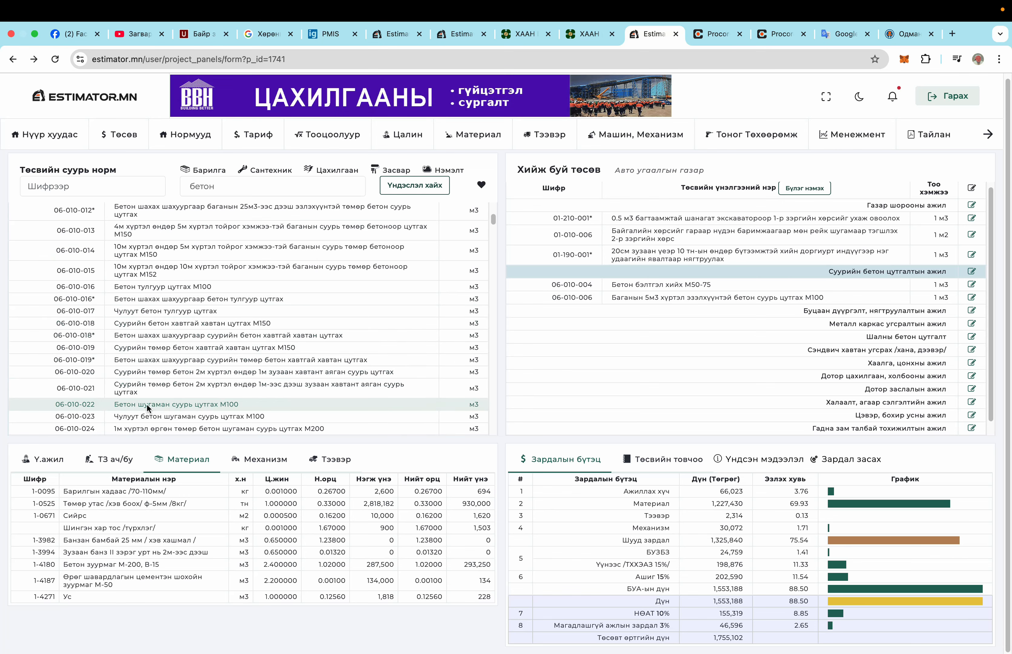
scroll(188, 403, down, 3)
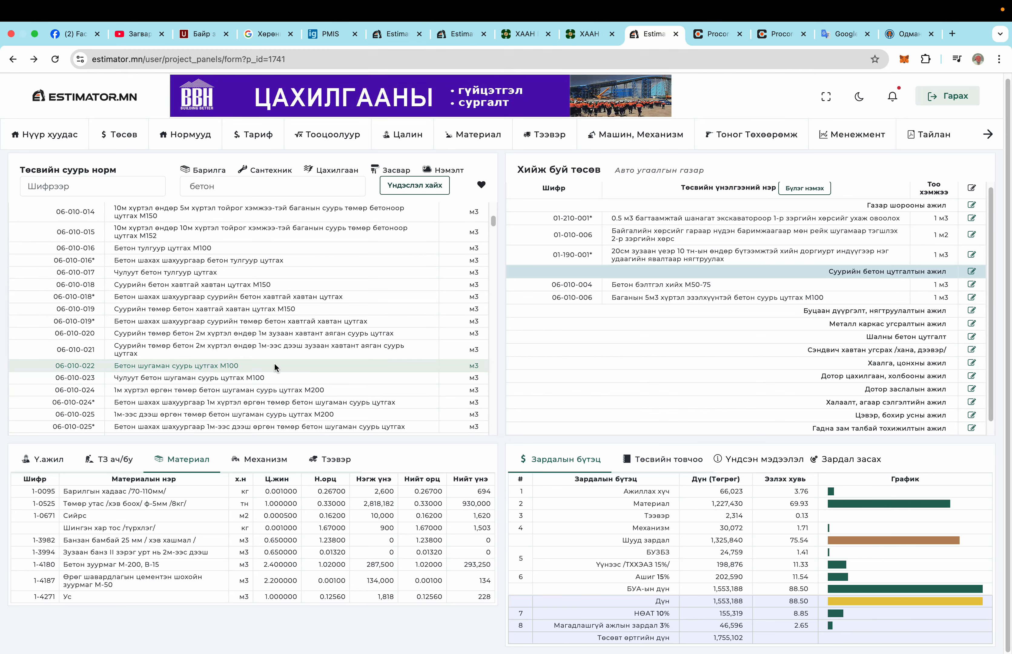
click(248, 368)
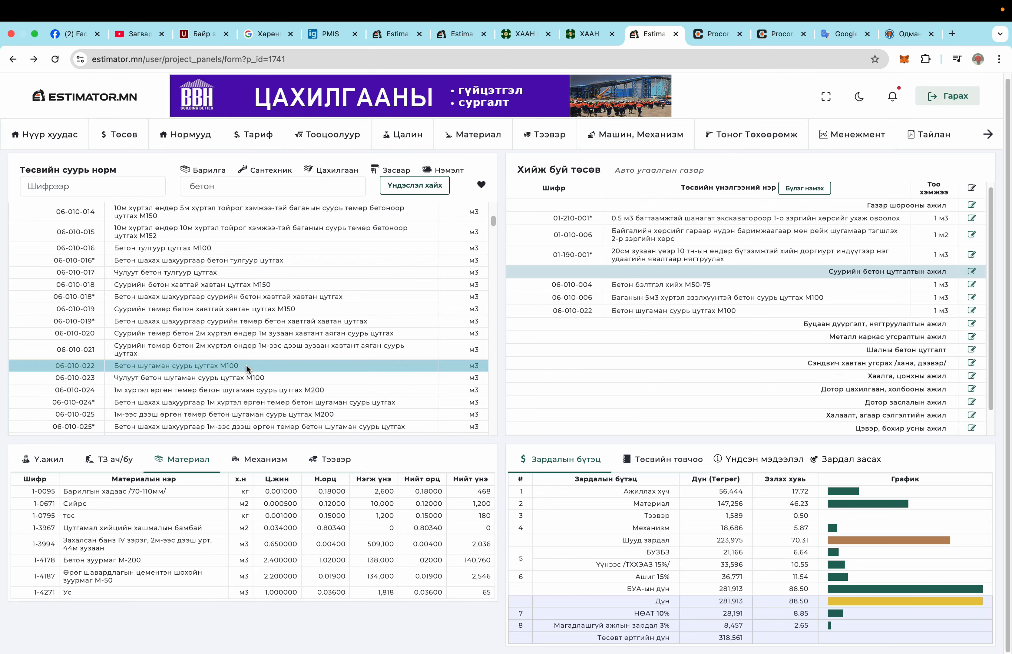
scroll(248, 368, down, 3)
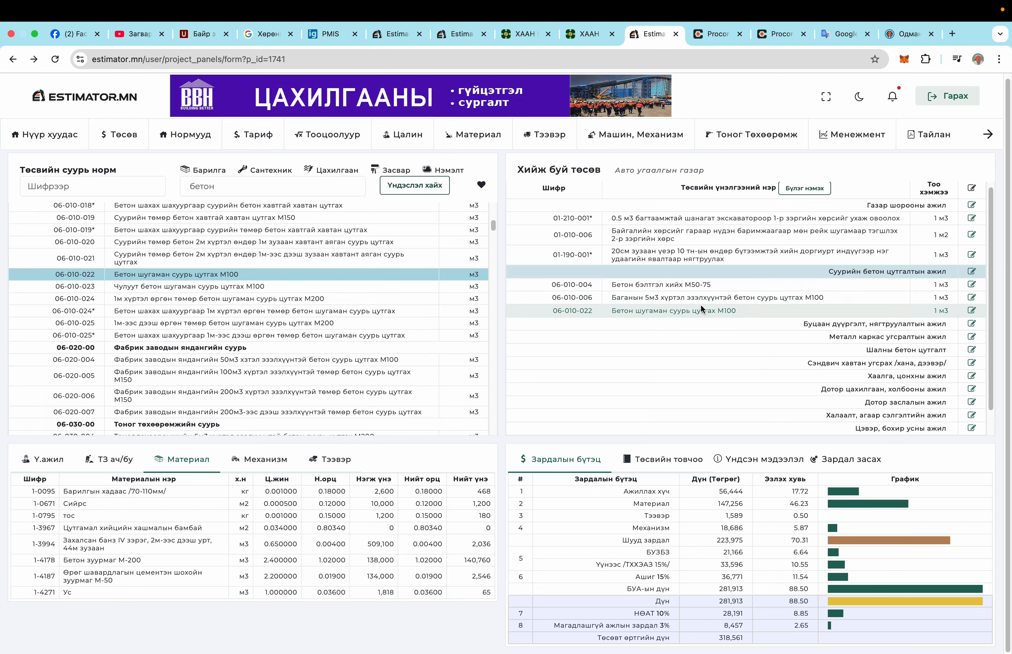
Select the group "Буцаан дүүргэлт, нягтруулалтын ажил", open norm section 81-01-06 "Газрын ажил" and search the norms by work name for "булах".
click(870, 322)
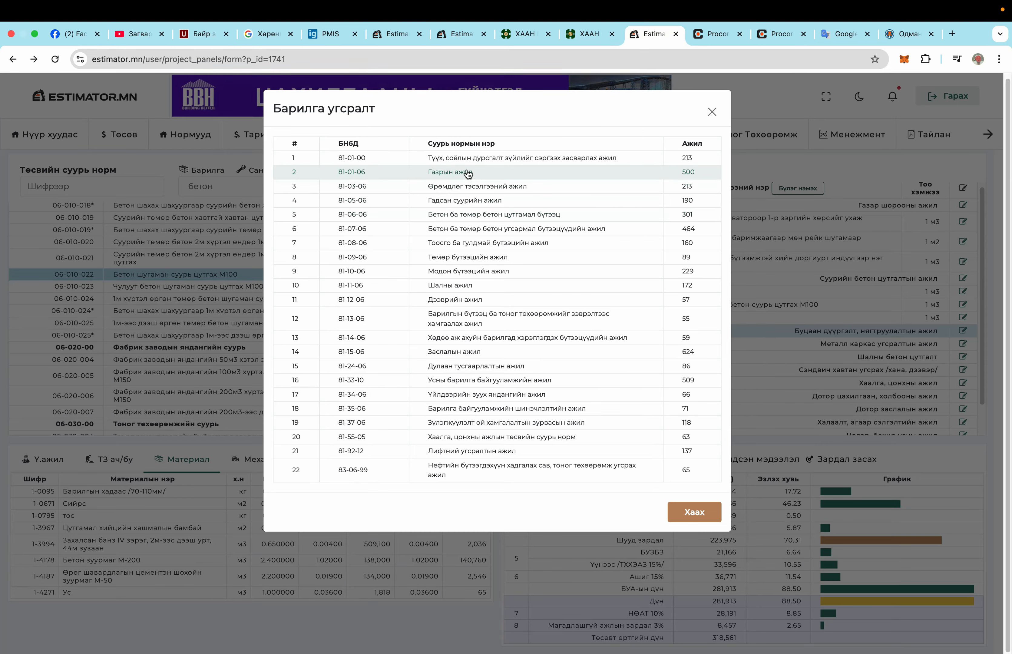
click(466, 169)
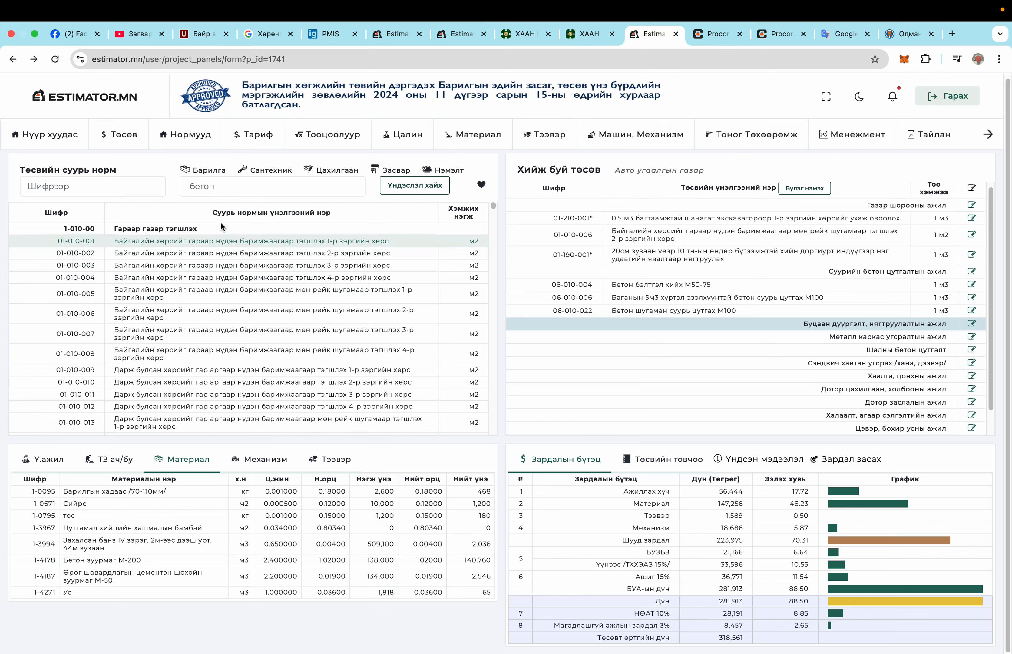
key(BackSpace)
key(BackSpace)
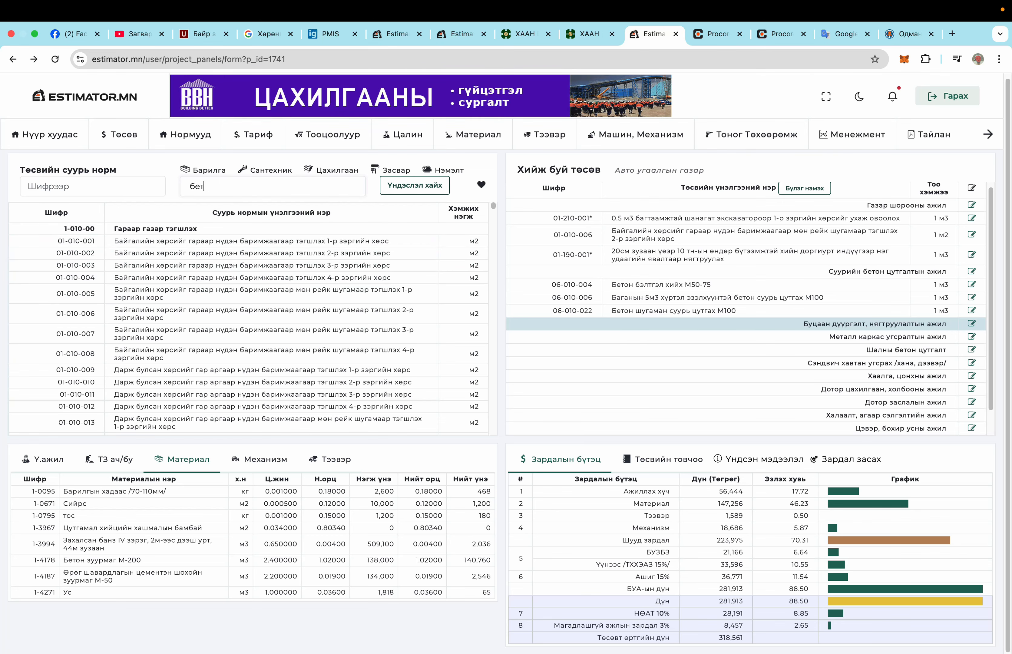
text(х)
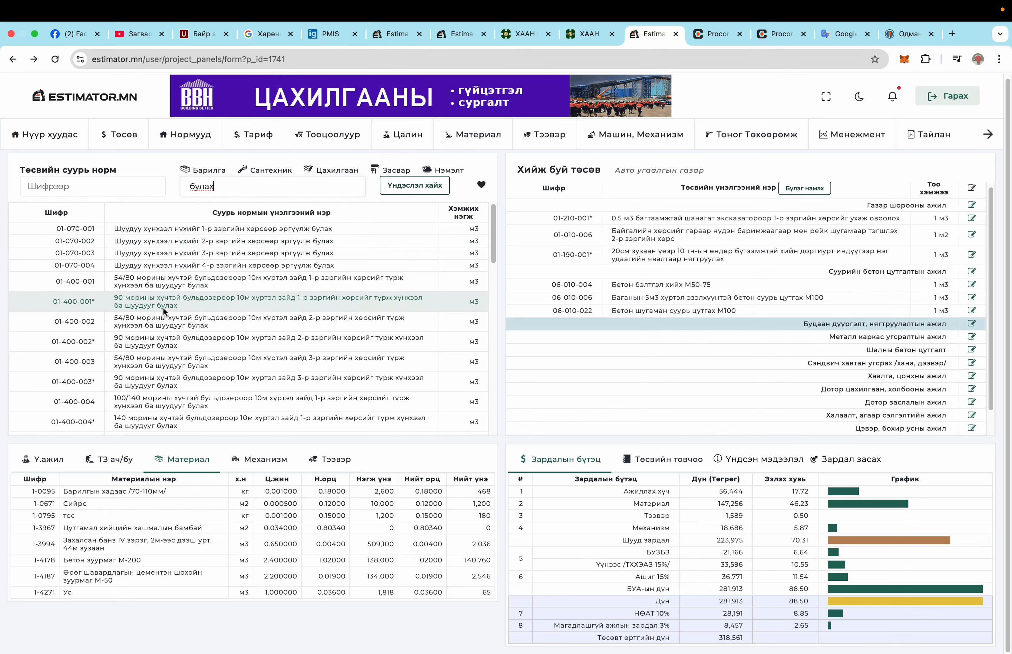
Add norm 01-070-002, refilling trenches and pits with class 2 soil, to the "Буцаан дүүргэлт, нягтруулалтын ажил" group.
scroll(166, 320, down, 2)
scroll(166, 320, down, 7)
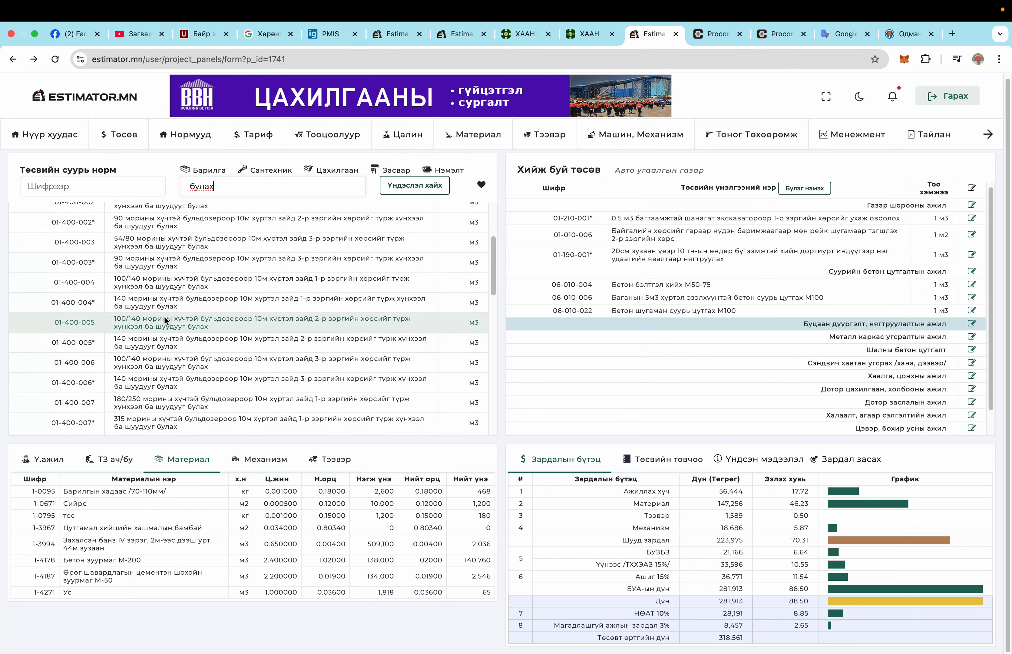
scroll(166, 320, down, 10)
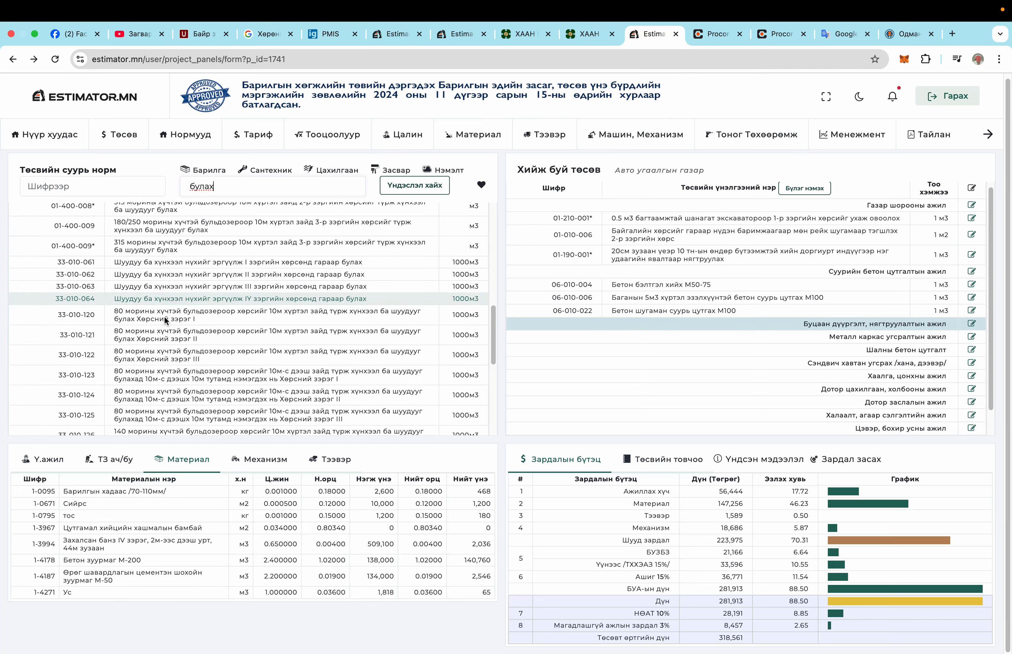
scroll(166, 320, up, 20)
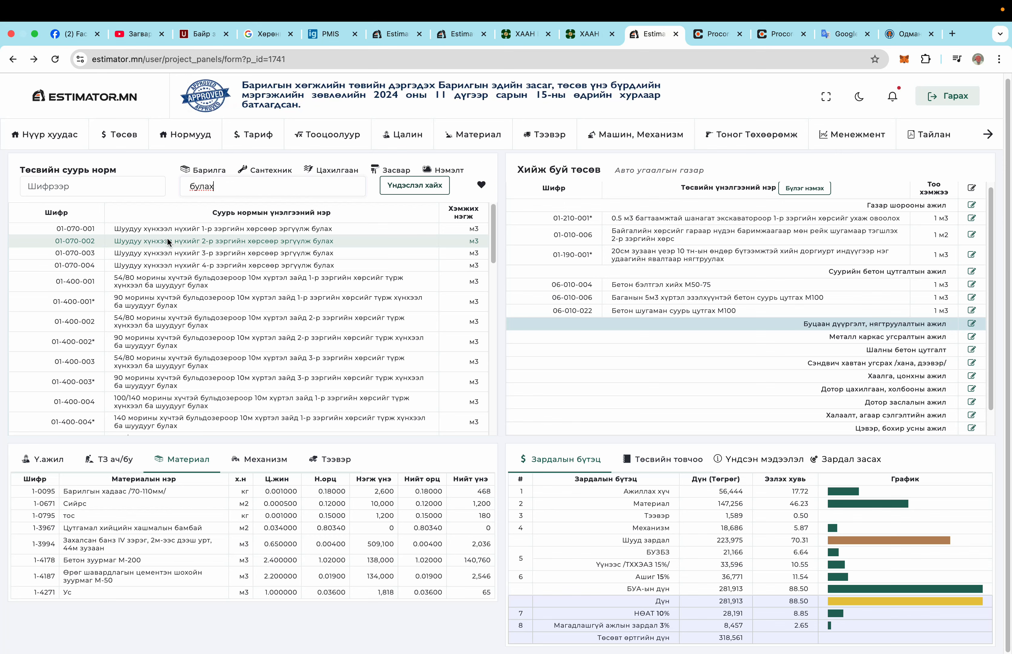
click(168, 240)
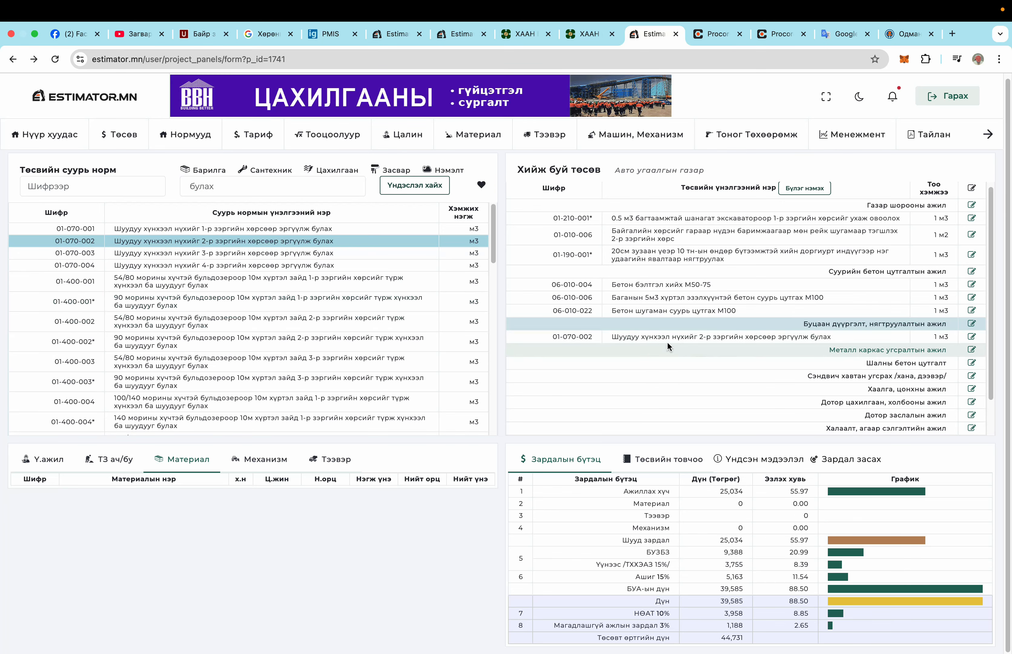
Search the norms by work name for "нягтруулах" and add compaction norm 01-190-001* to the "Буцаан дүүргэлт, нягтруулалтын ажил" group.
scroll(274, 304, down, 4)
scroll(276, 305, down, 12)
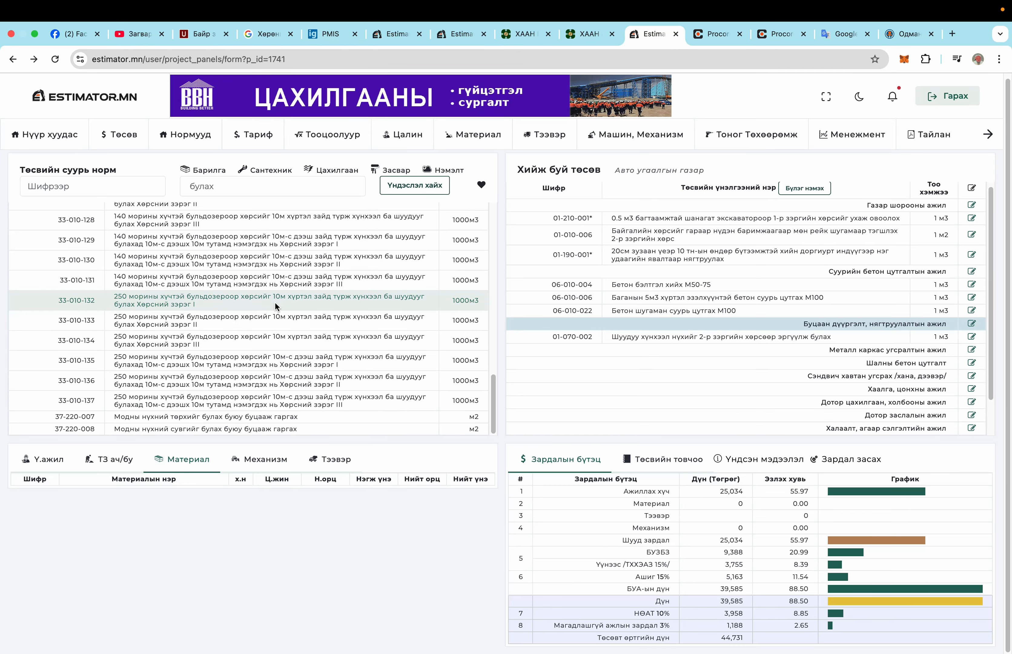
scroll(276, 276, up, 15)
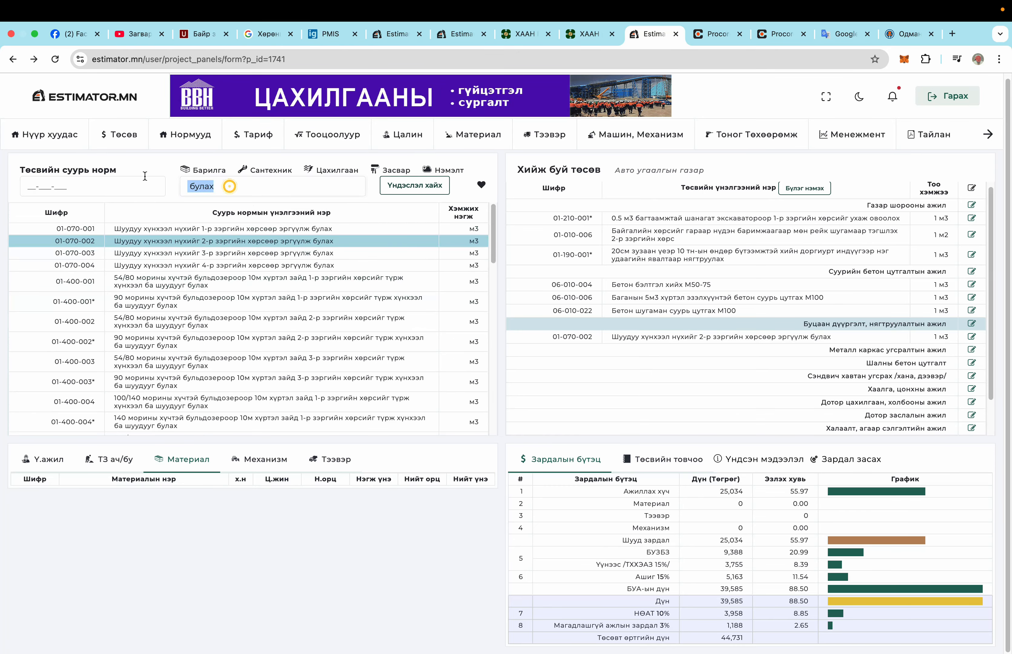
text(нягтру)
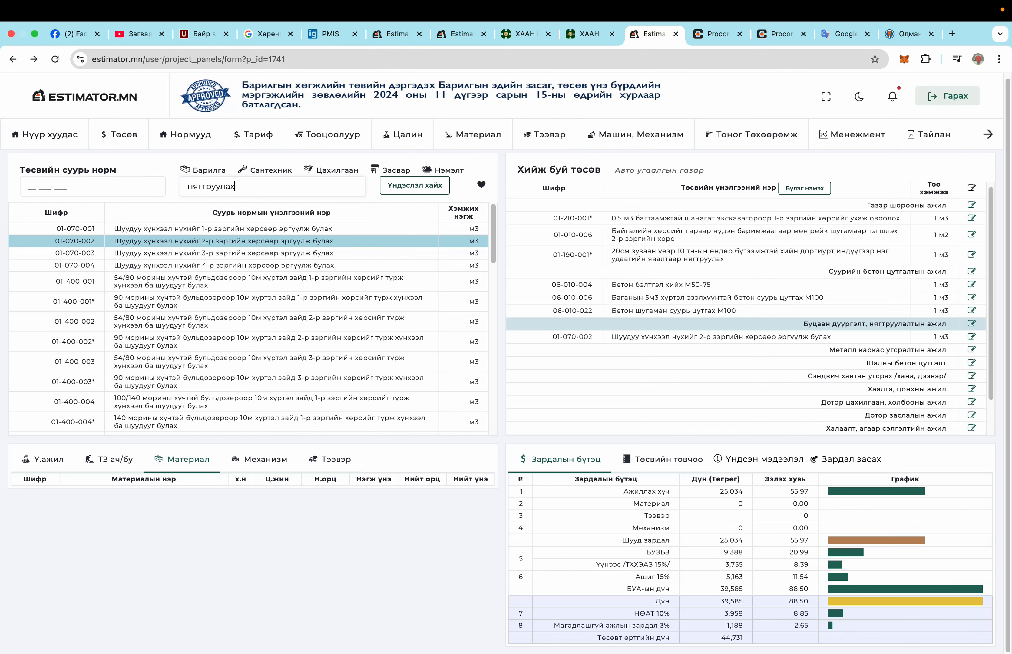
text(улах)
key(Return)
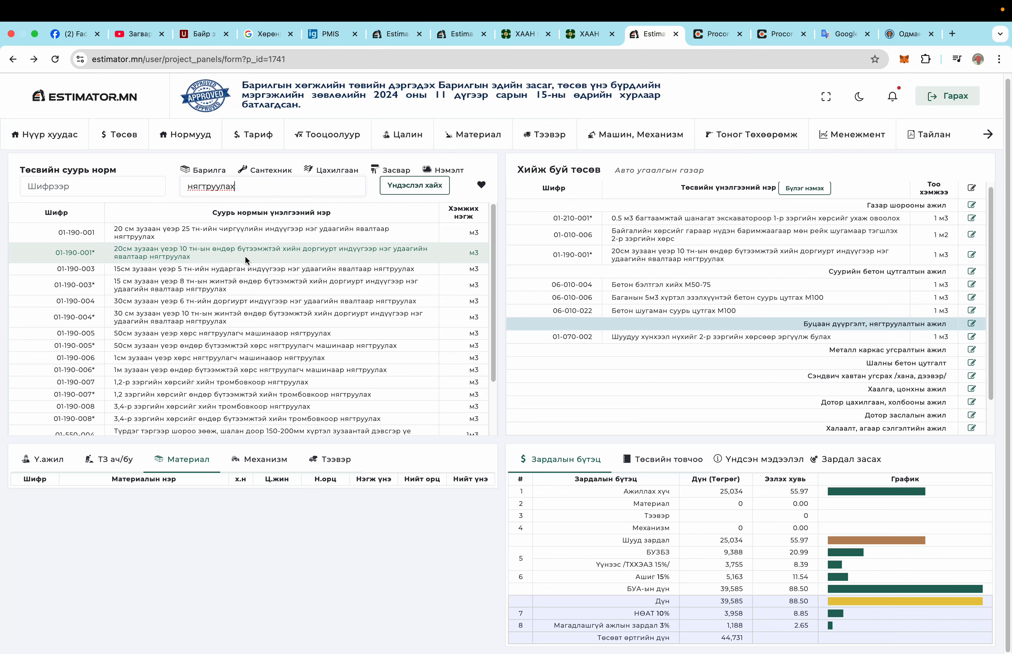
click(400, 260)
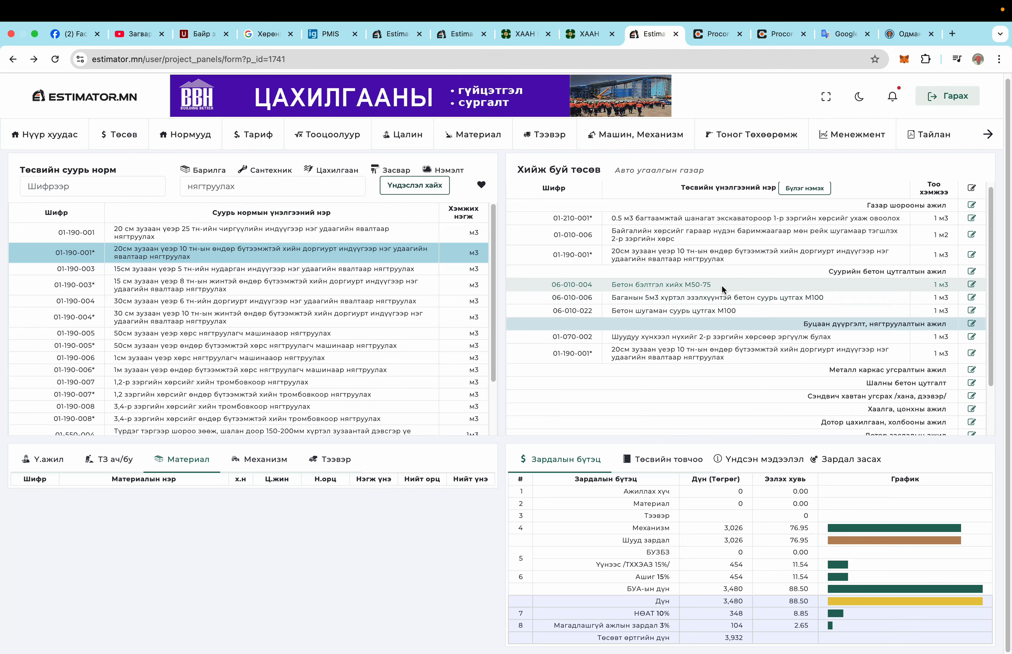
Select the "Суурийн бетон цутгалтын ажил" group and search the norms by work name for "хар тос".
click(838, 271)
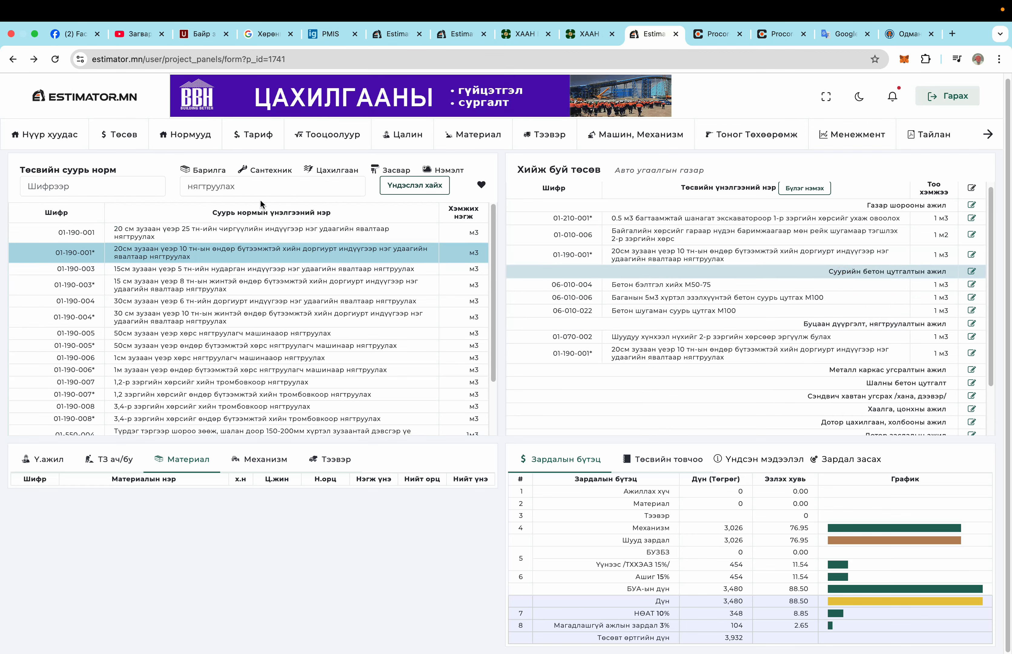
double_click(240, 185)
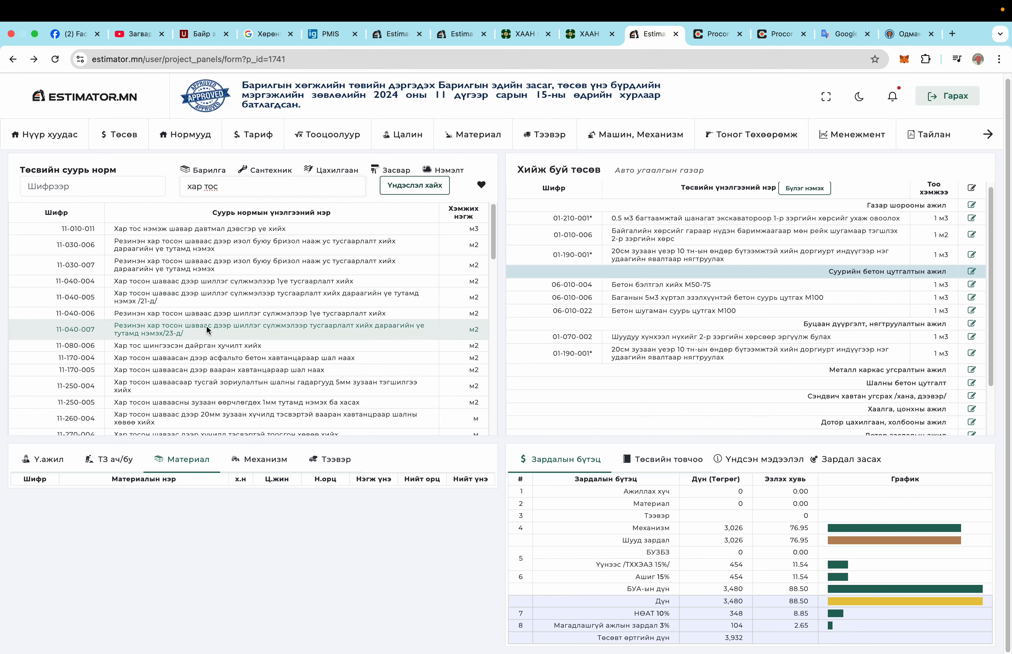
scroll(190, 330, down, 5)
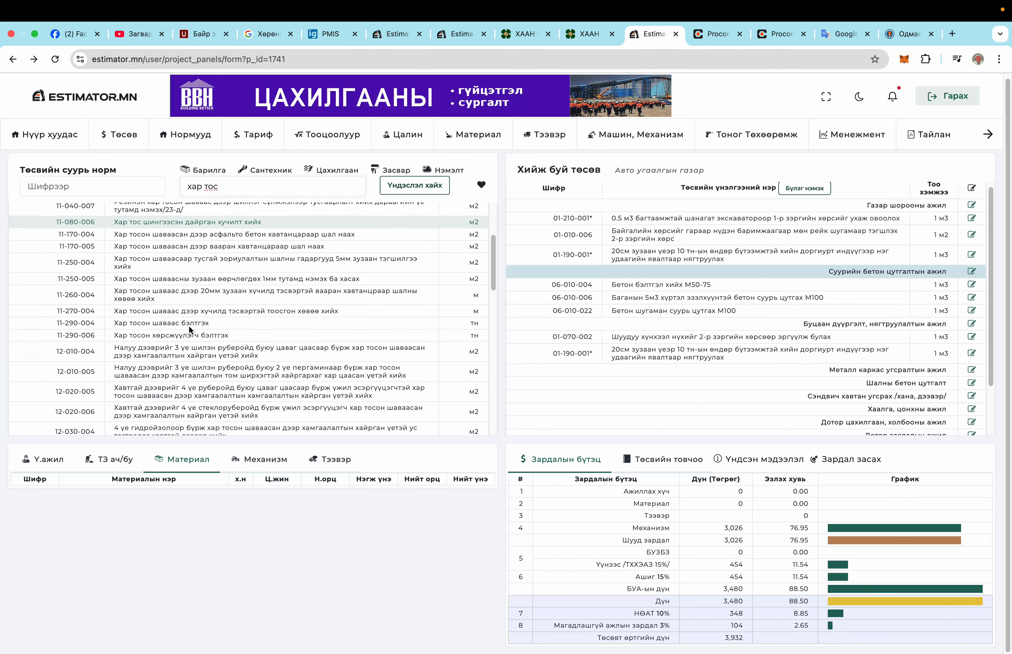
scroll(189, 323, down, 3)
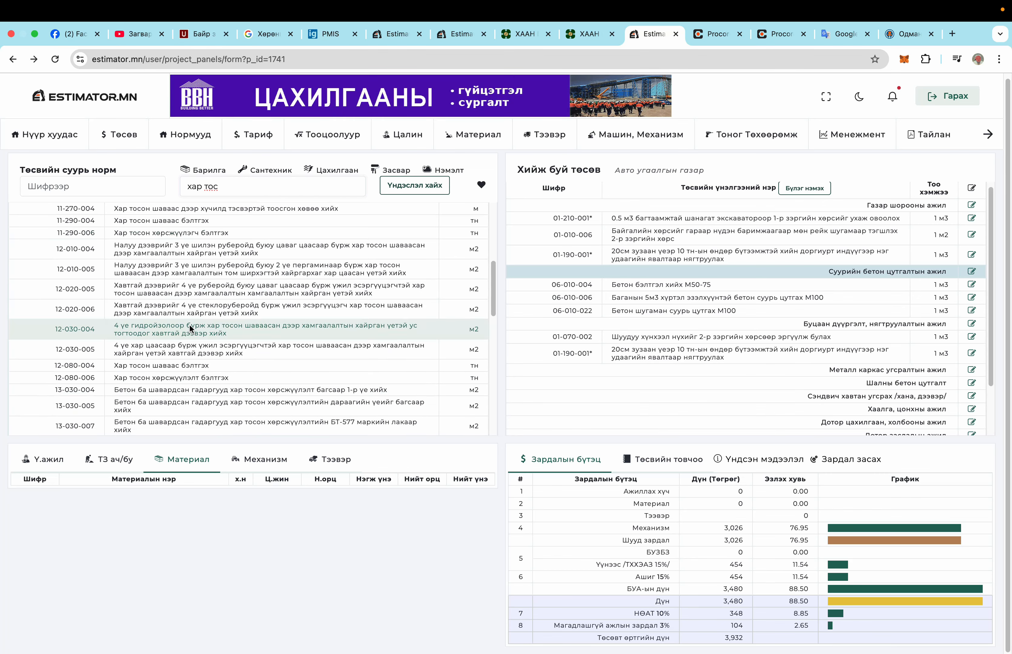
scroll(189, 323, down, 2)
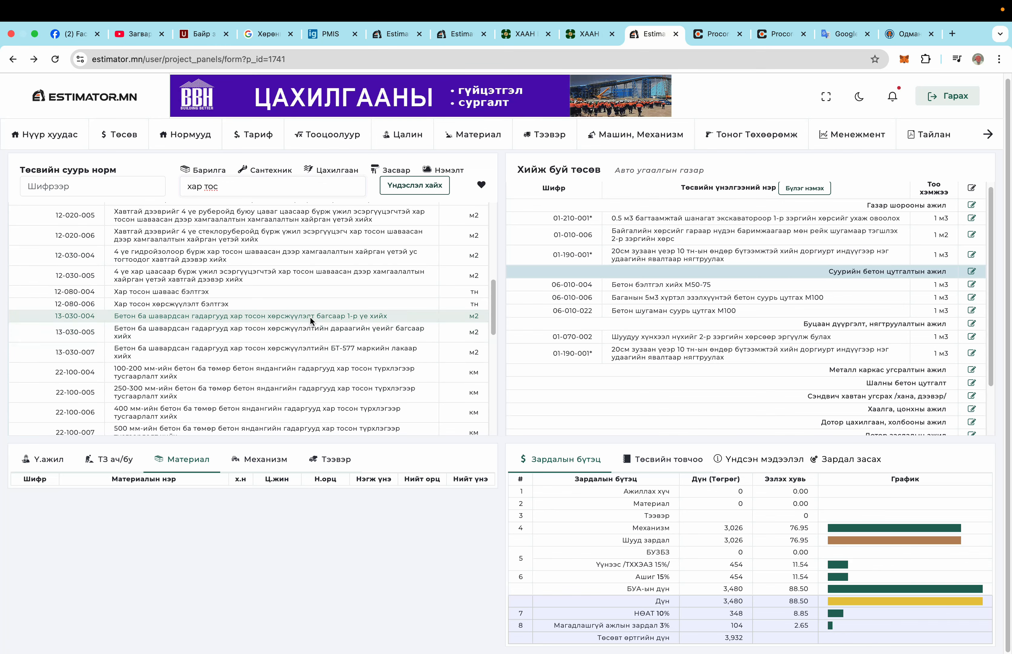
scroll(310, 316, down, 10)
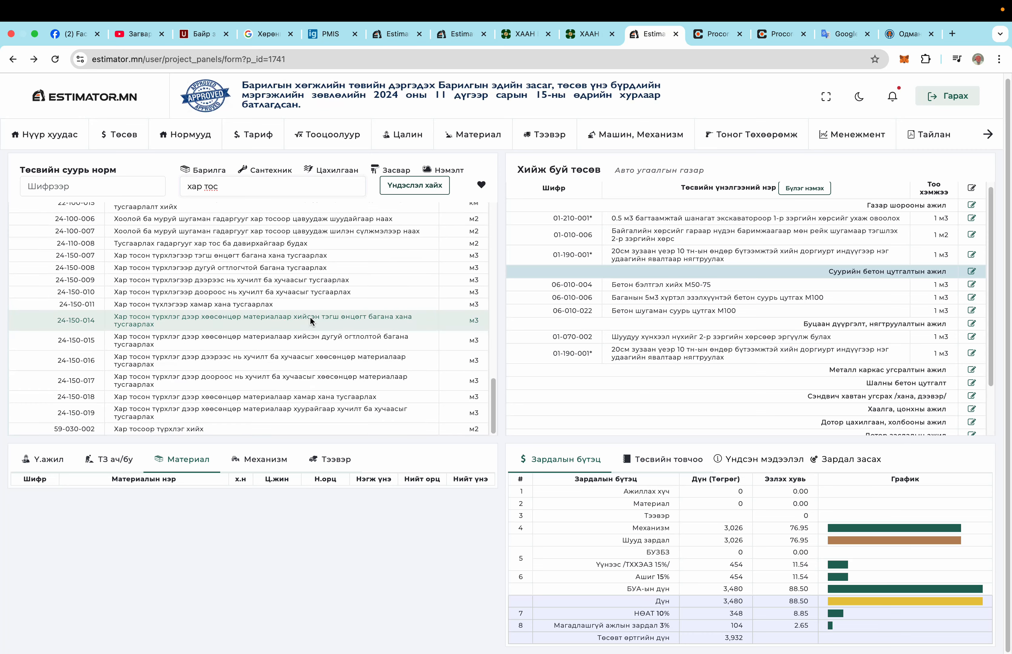
Search the norms by work name for "битум" and look through them for a foundation waterproofing norm.
drag(218, 184, 160, 186)
text(битум)
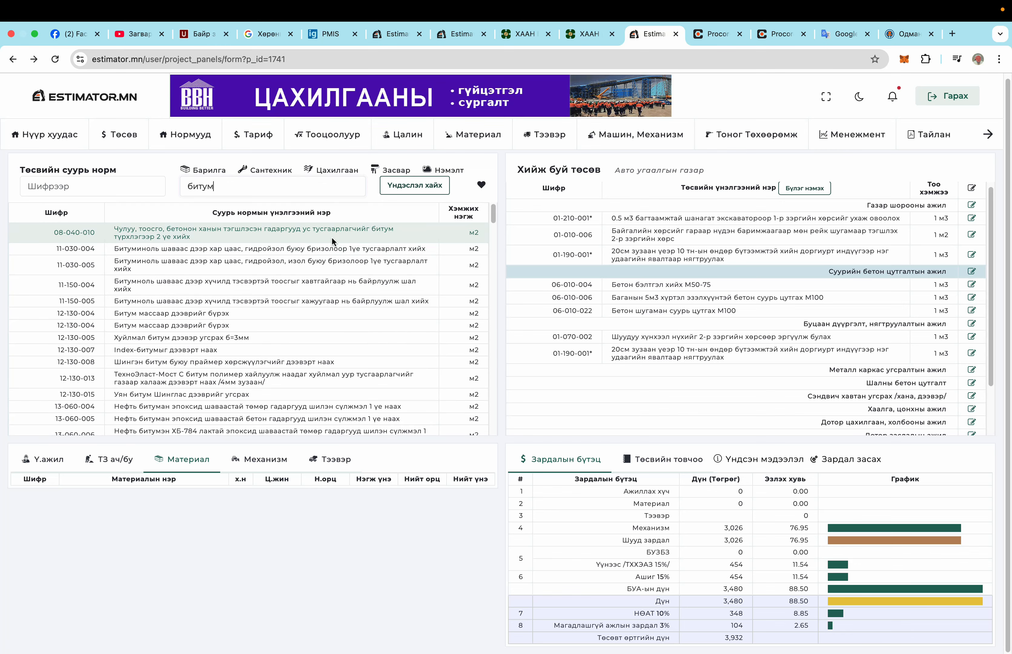
scroll(331, 236, down, 3)
scroll(331, 237, up, 3)
scroll(312, 228, down, 10)
scroll(315, 234, down, 10)
scroll(313, 228, up, 20)
Search the norms by work name for "түрхлэг" and look through them for a coating norm suited to the foundation.
drag(225, 192, 176, 188)
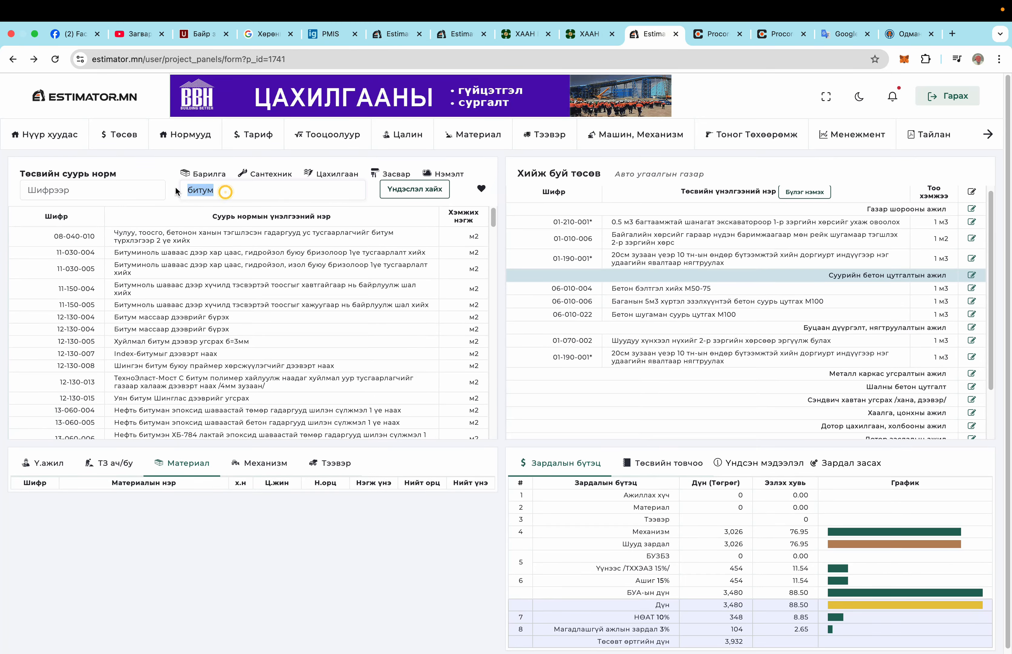
text(түрхлэг)
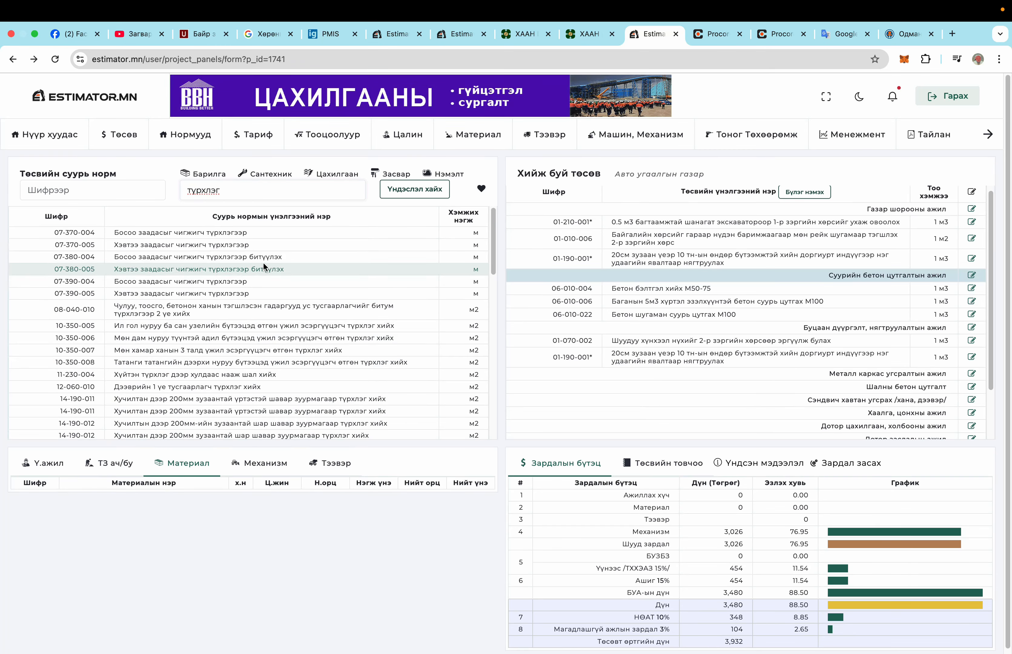
scroll(254, 273, down, 1)
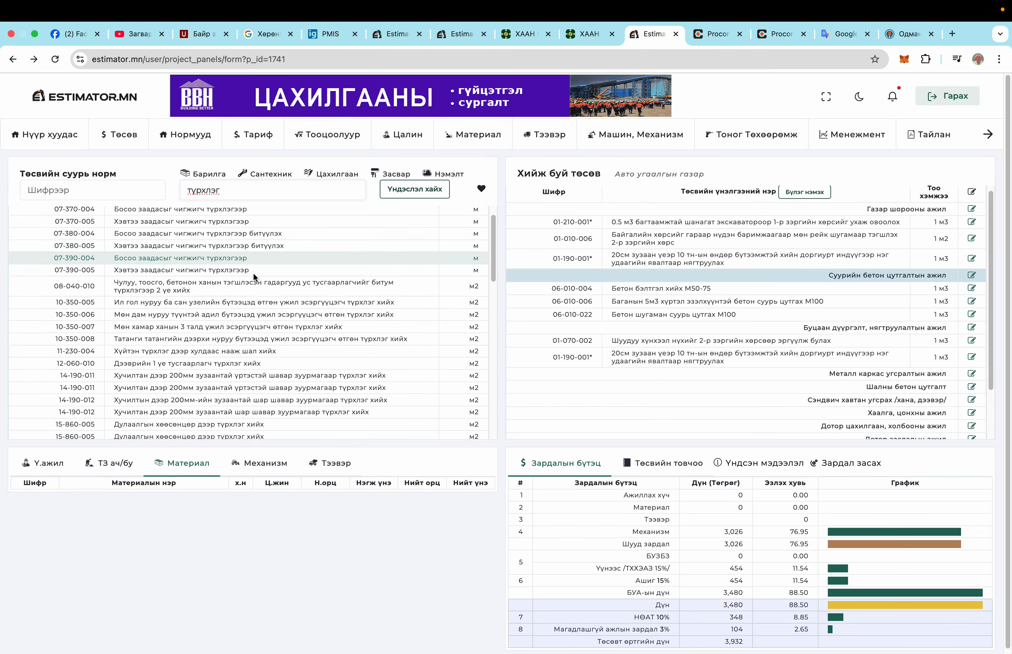
scroll(253, 272, down, 10)
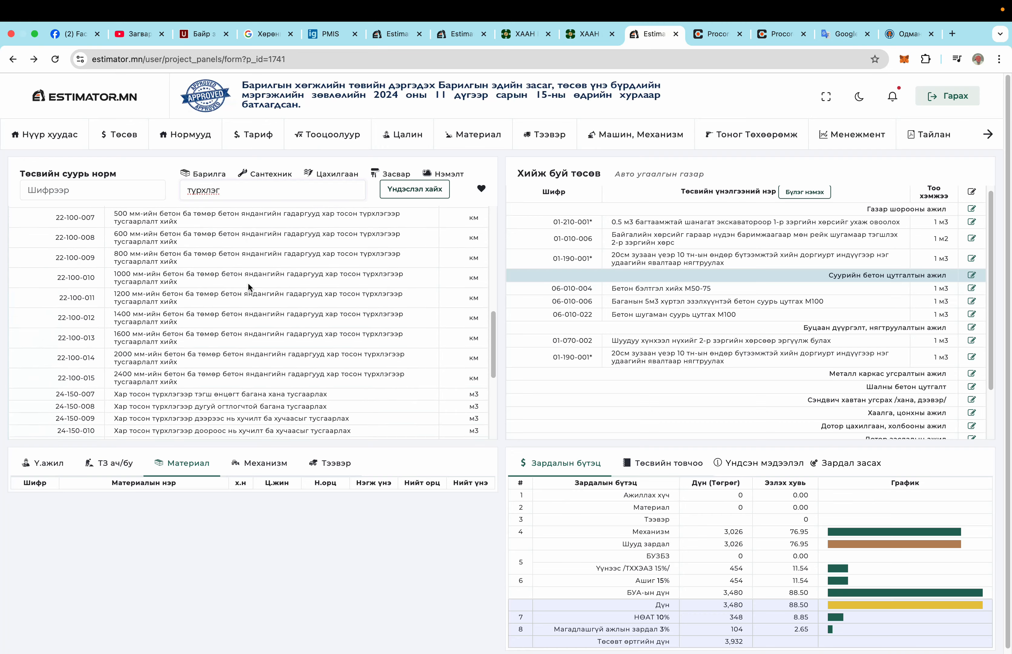
scroll(247, 283, down, 5)
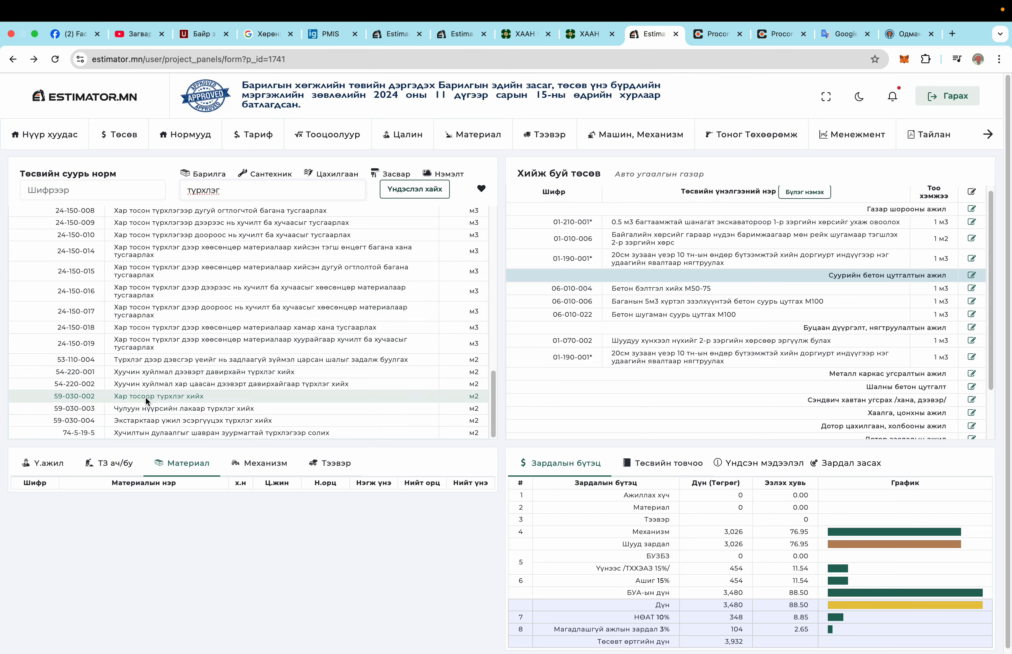
scroll(170, 341, up, 10)
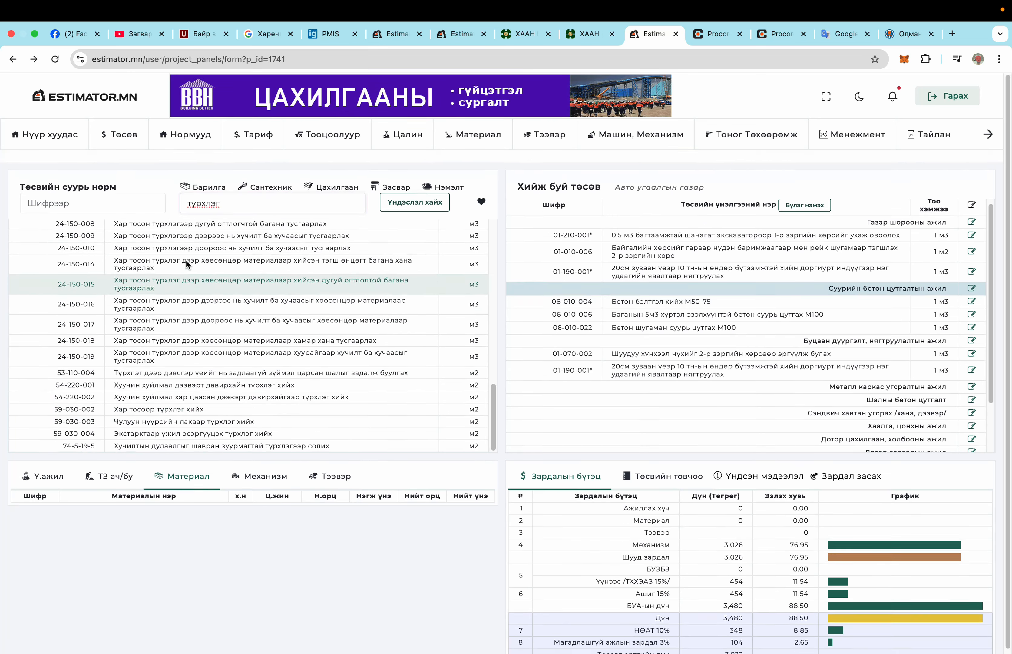
Search the norms by work name for "бетон гадаргууг".
double_click(227, 190)
text(б)
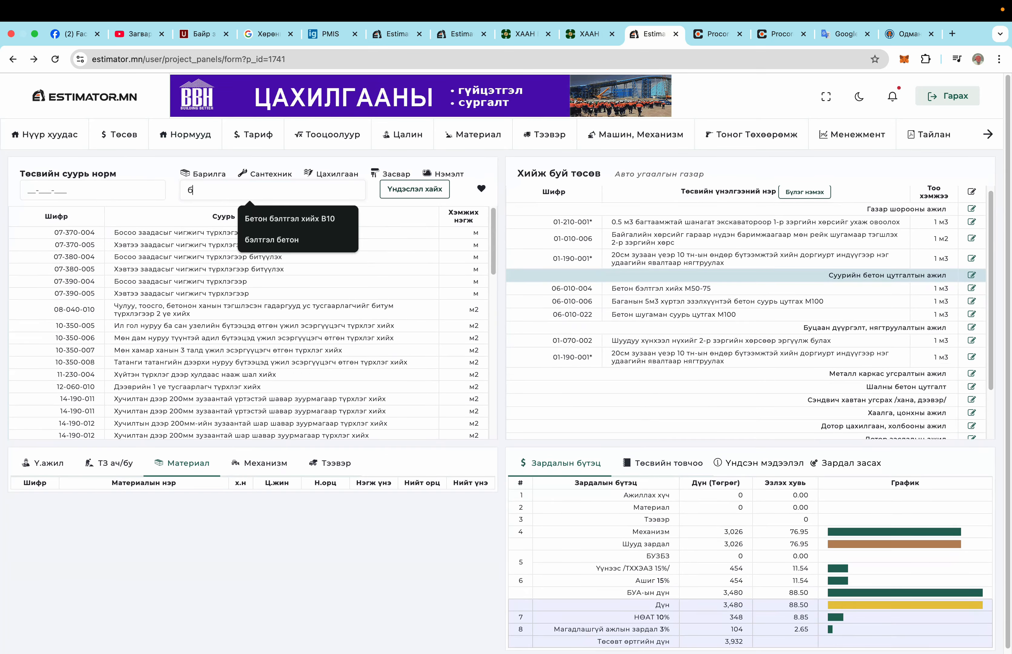
text(етон гадаргууг)
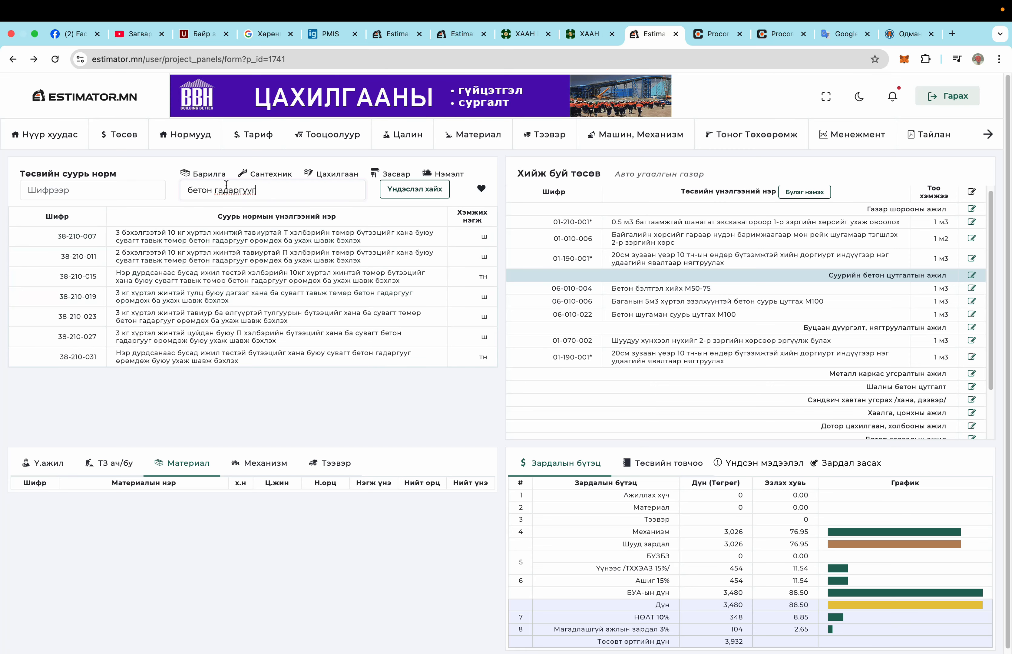
Search the norms for "хар тосон" and add concrete surface priming norms 13-030-004 and 13-030-005 to the foundation concrete group.
key(super+a)
key(BackSpace)
text(хар тосон)
key(Return)
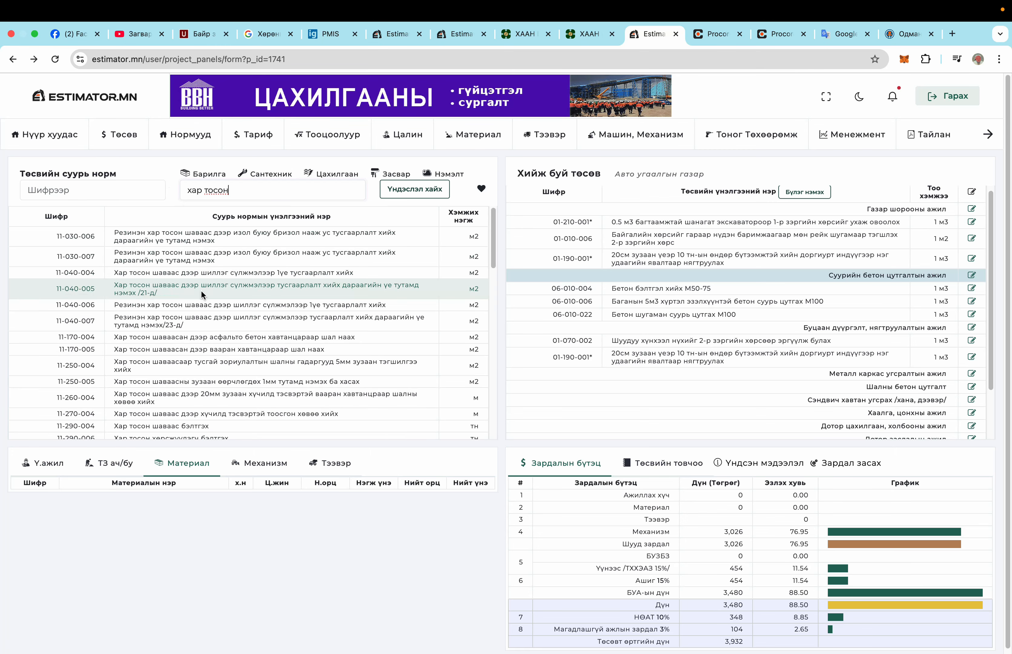
scroll(229, 335, down, 3)
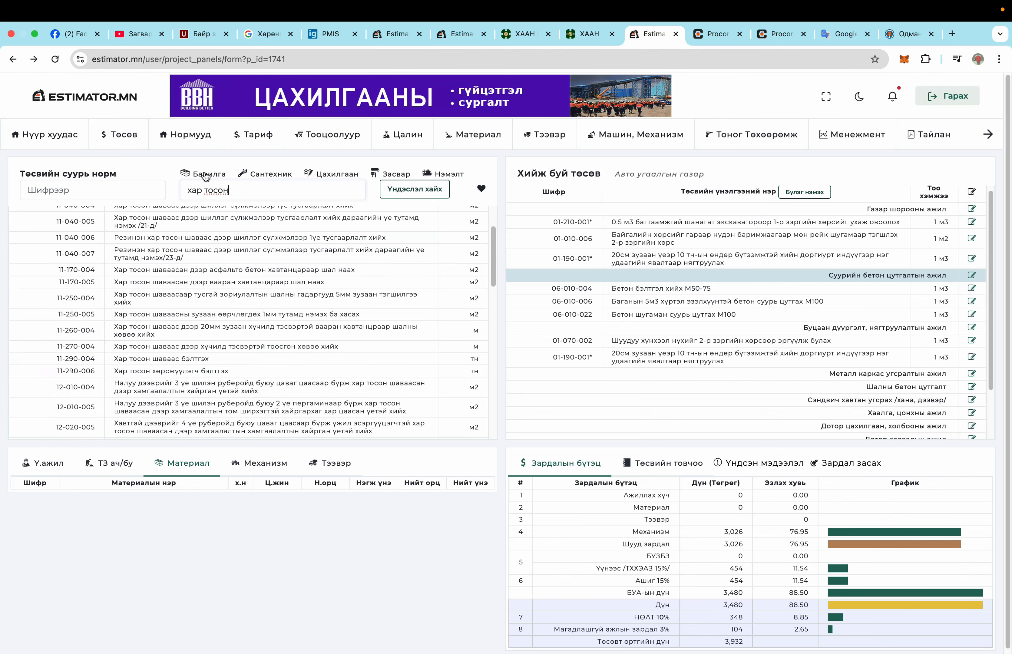
scroll(205, 177, down, 1)
scroll(199, 307, down, 6)
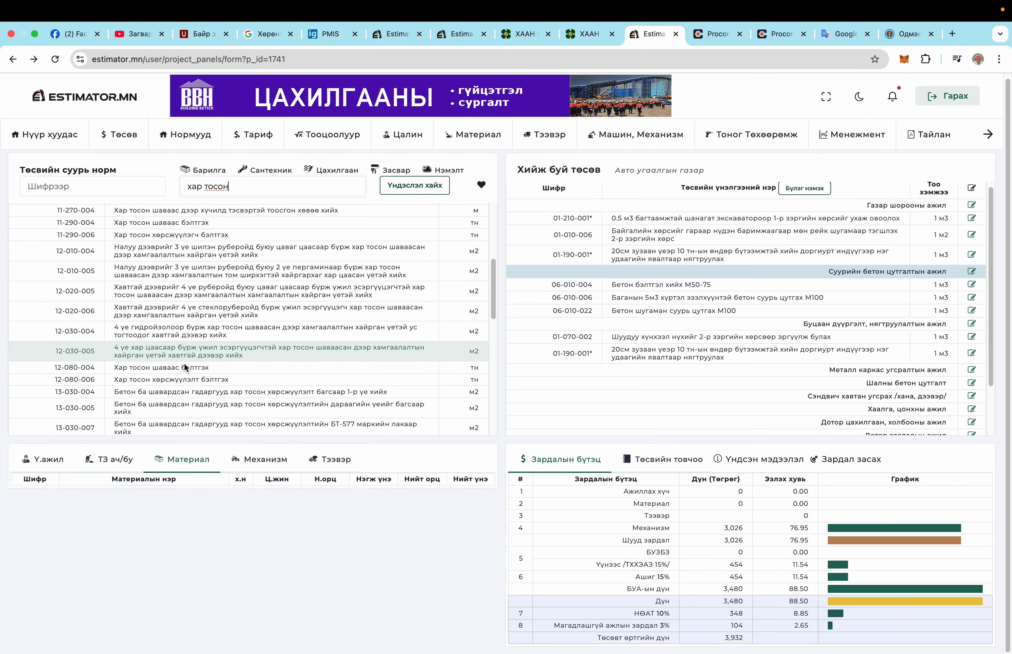
scroll(183, 374, down, 1)
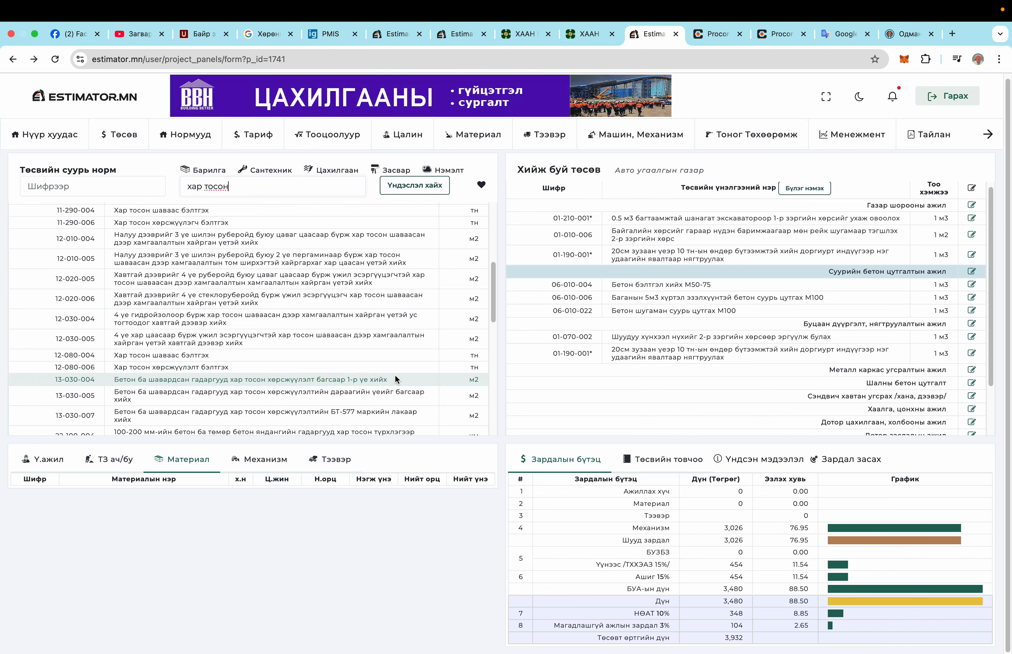
double_click(368, 374)
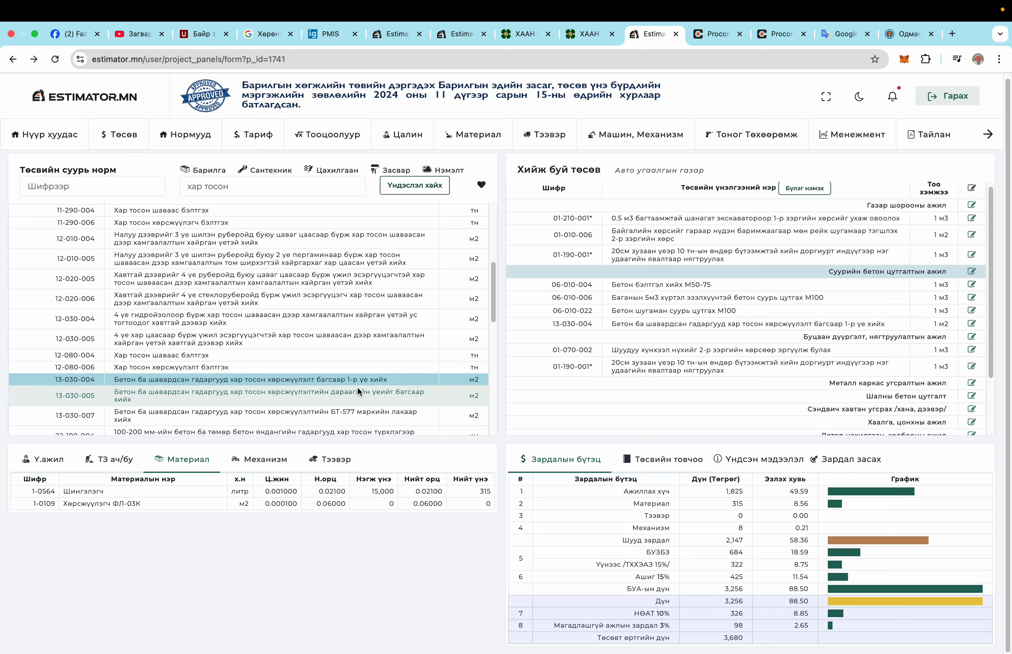
double_click(274, 400)
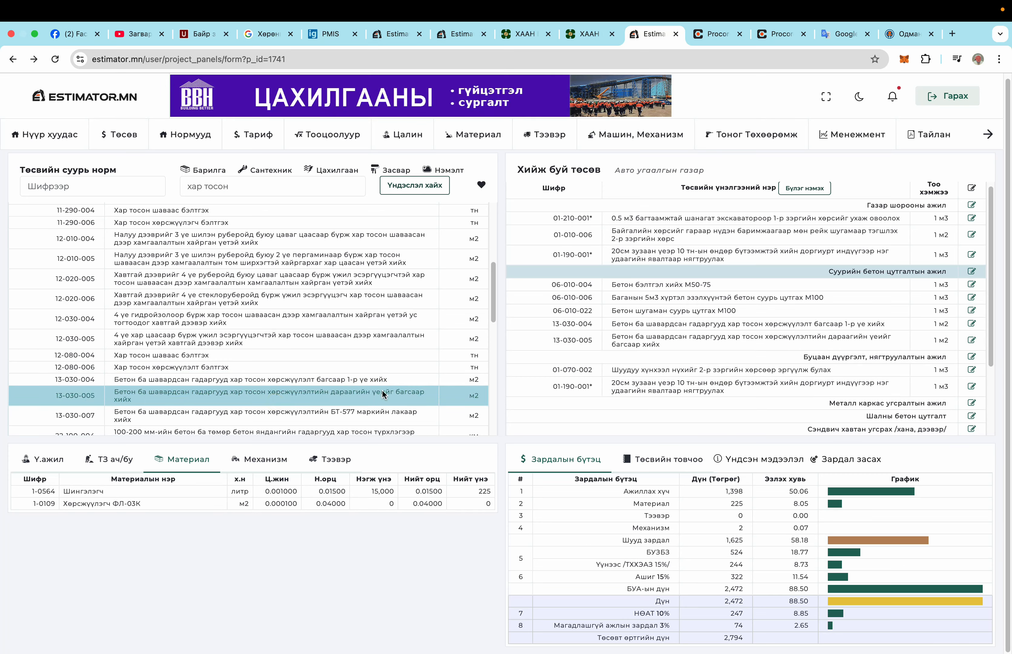
Search the norms for "ган бүтээц" and add norm 06-050-009 "Бетонд үлдэх ган бүтээцийг байрлуулах" to the "Суурийн бетон цутгалтын ажил" group.
scroll(656, 321, down, 2)
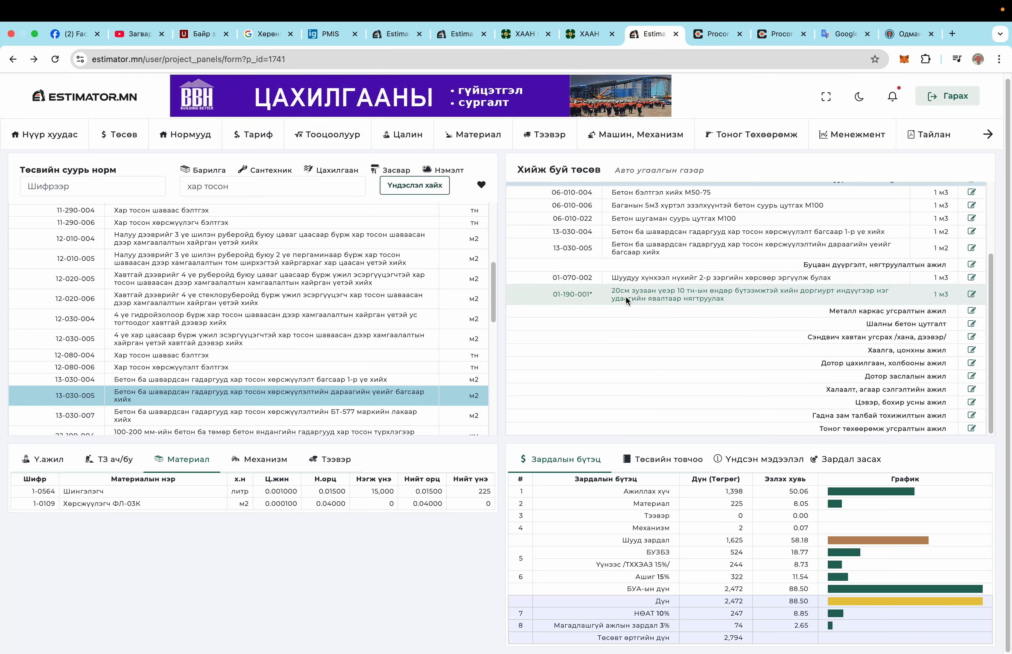
click(878, 313)
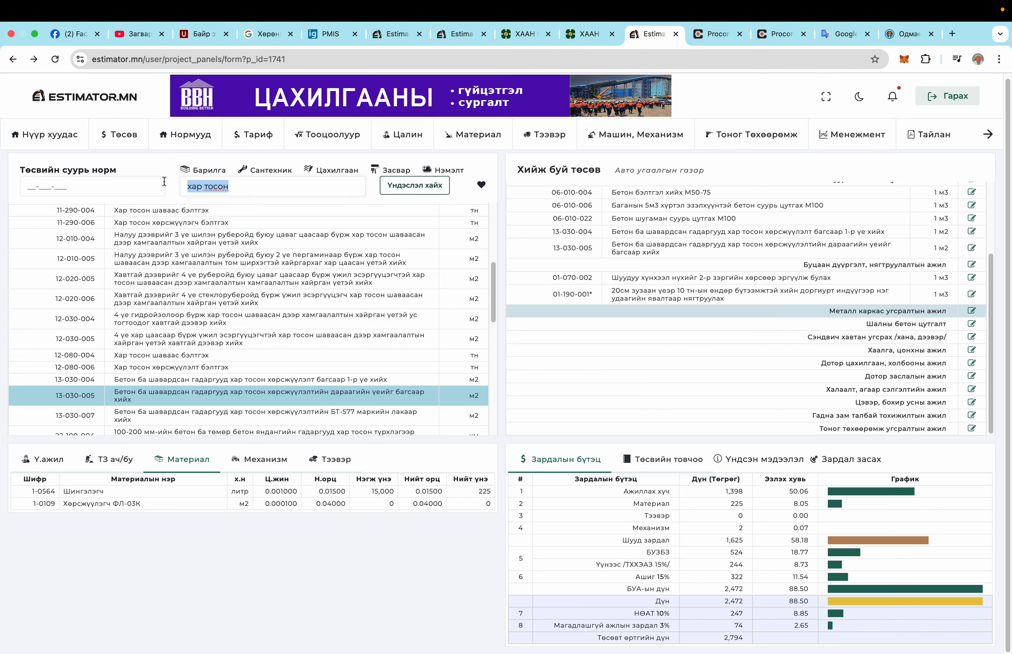
text(ган бүтээц)
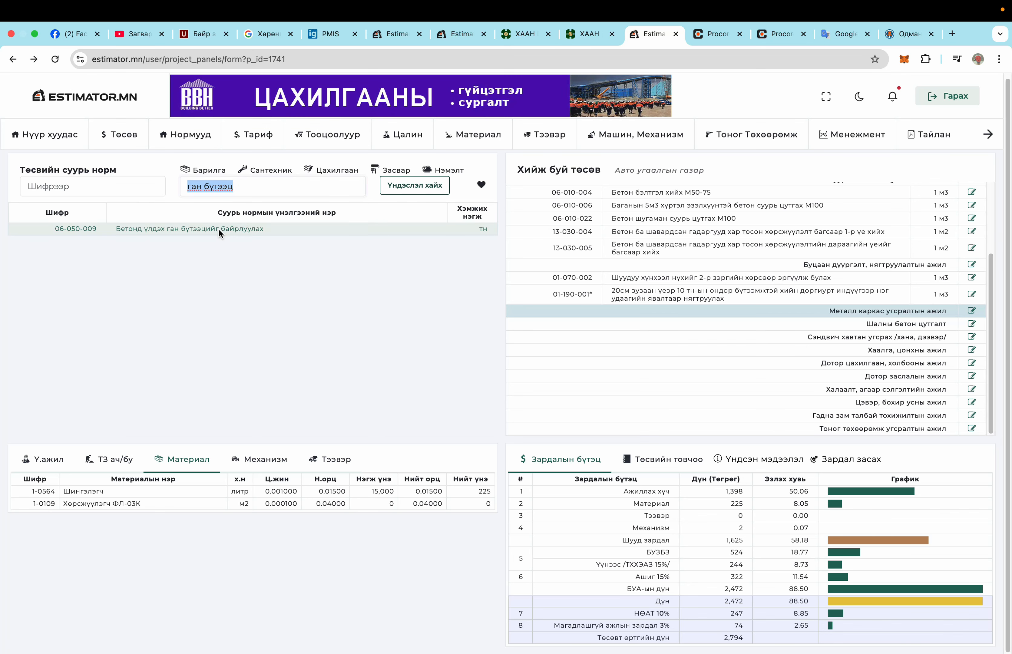
scroll(807, 285, up, 3)
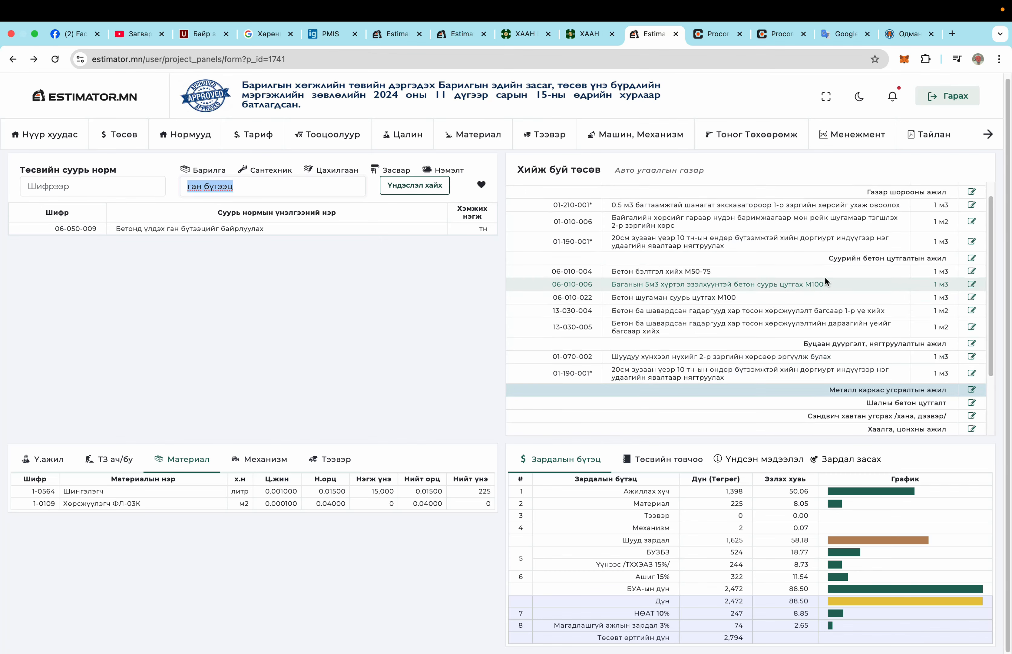
click(835, 257)
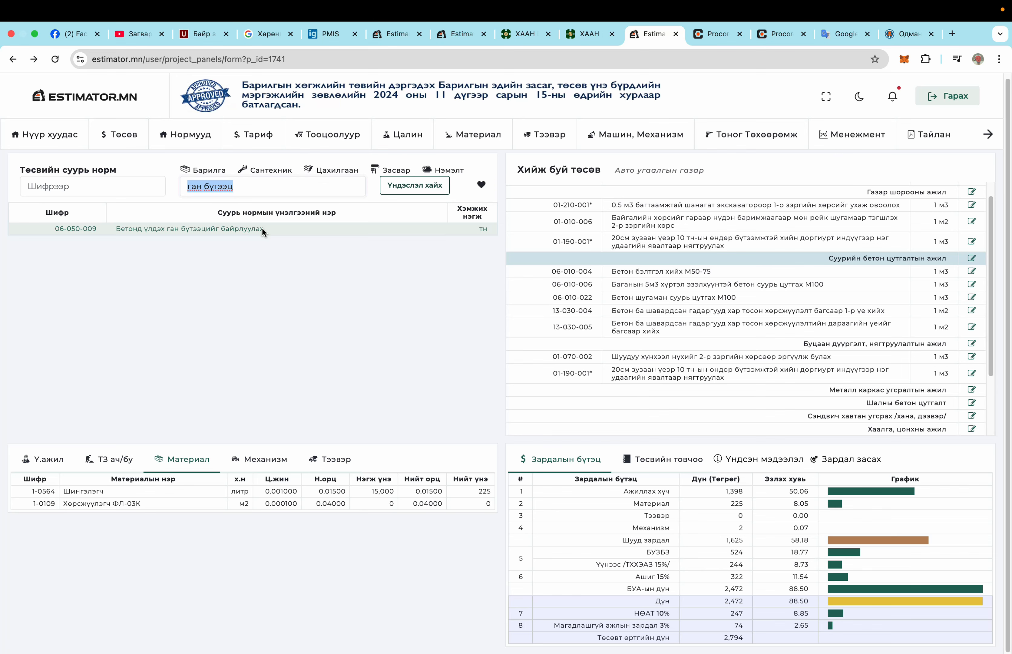
click(292, 230)
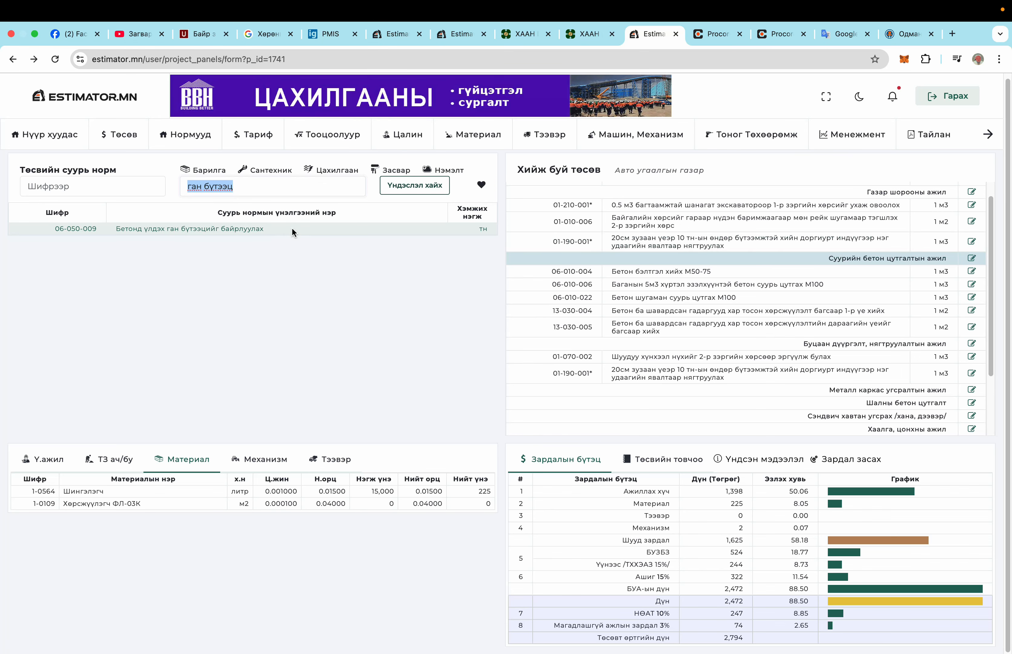
Select the "Металл каркас угсралтын ажил" group and search the norms by work name for "металл".
scroll(692, 331, down, 3)
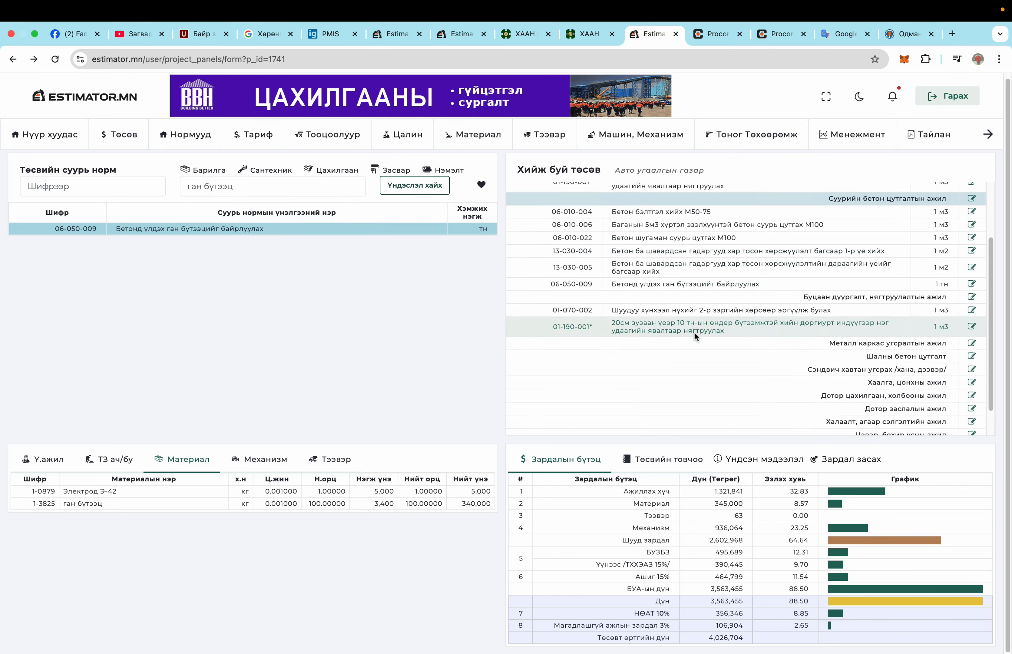
click(844, 311)
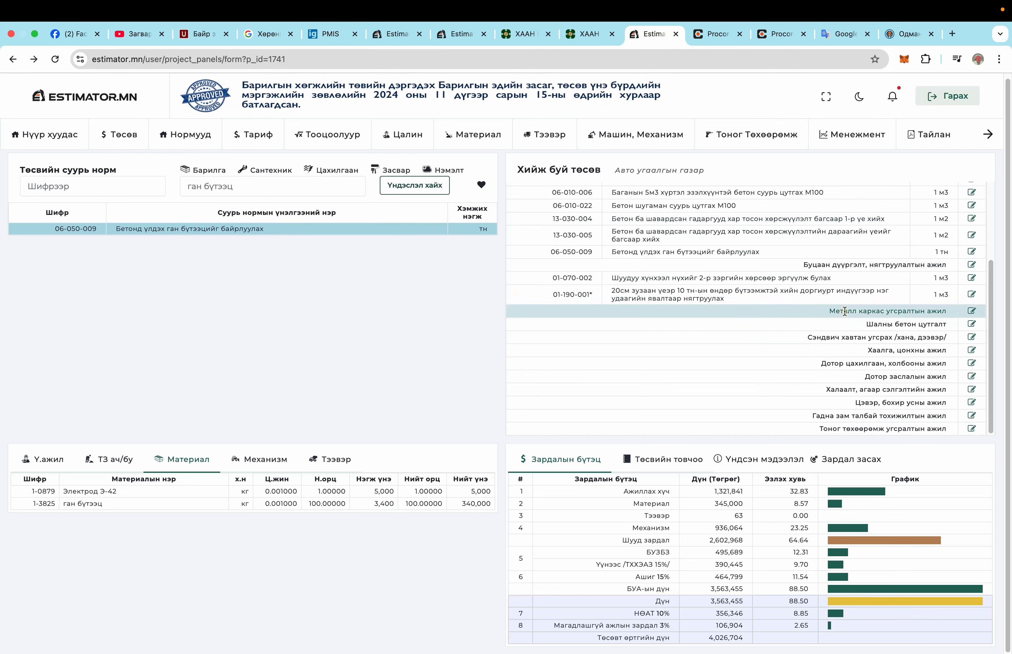
triple_click(241, 186)
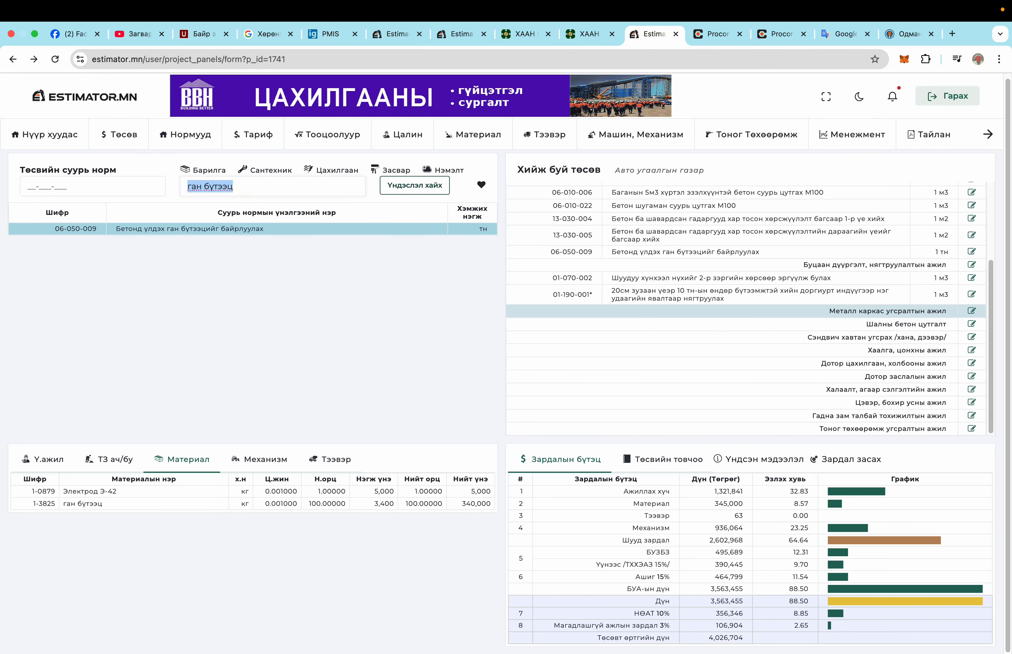
text(металл)
key(Return)
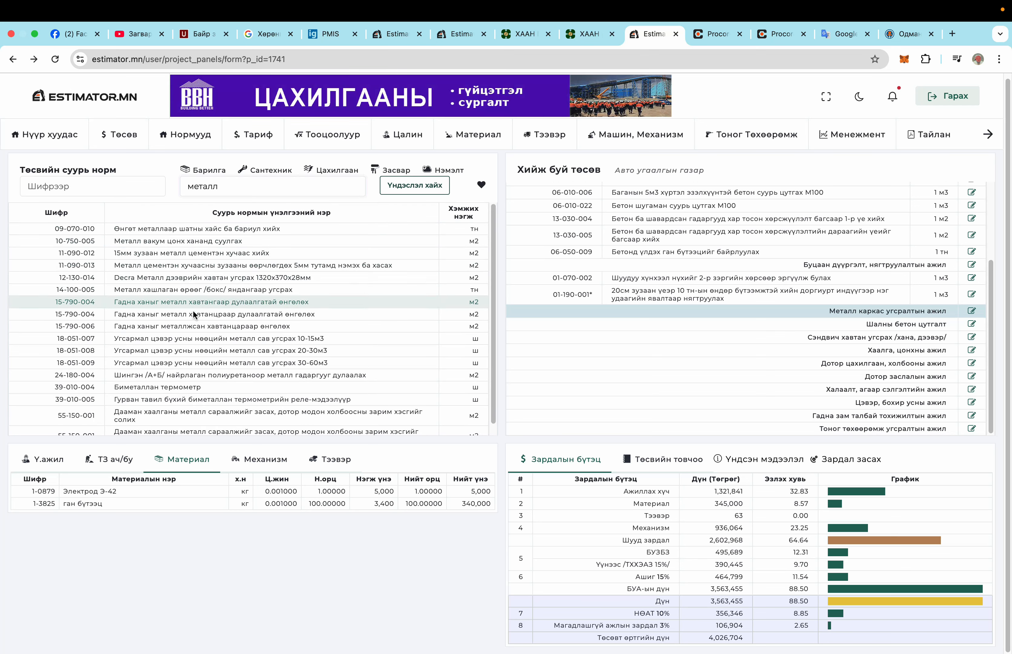
scroll(195, 335, down, 1)
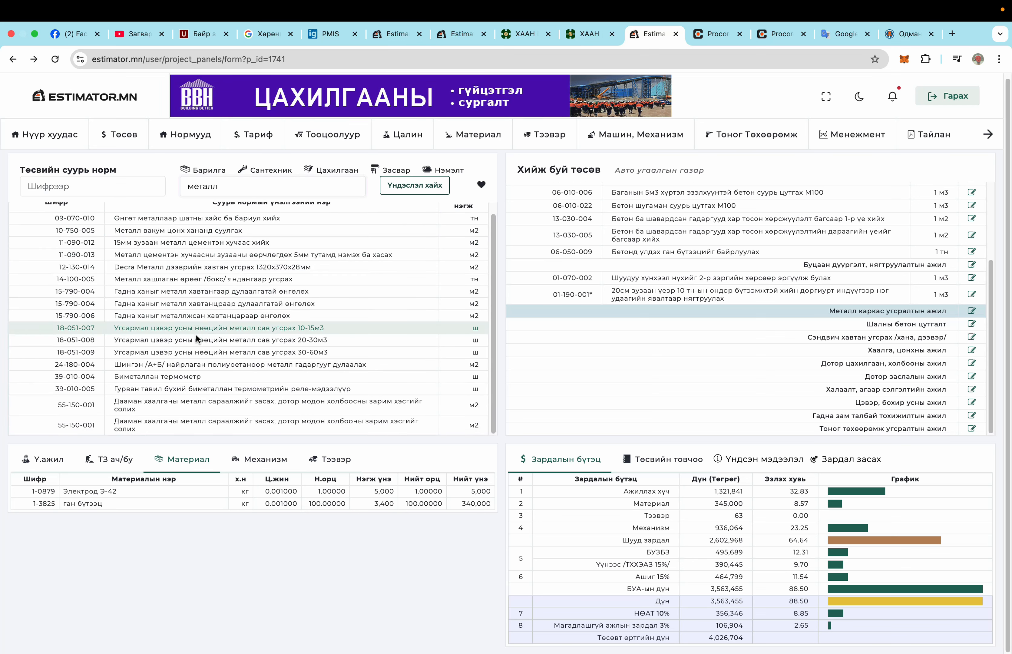
Try to add column norm 09-040-004 from the 81-09-06 "Төмөр бүтээцийн ажил" collection to the metal frame group.
click(209, 175)
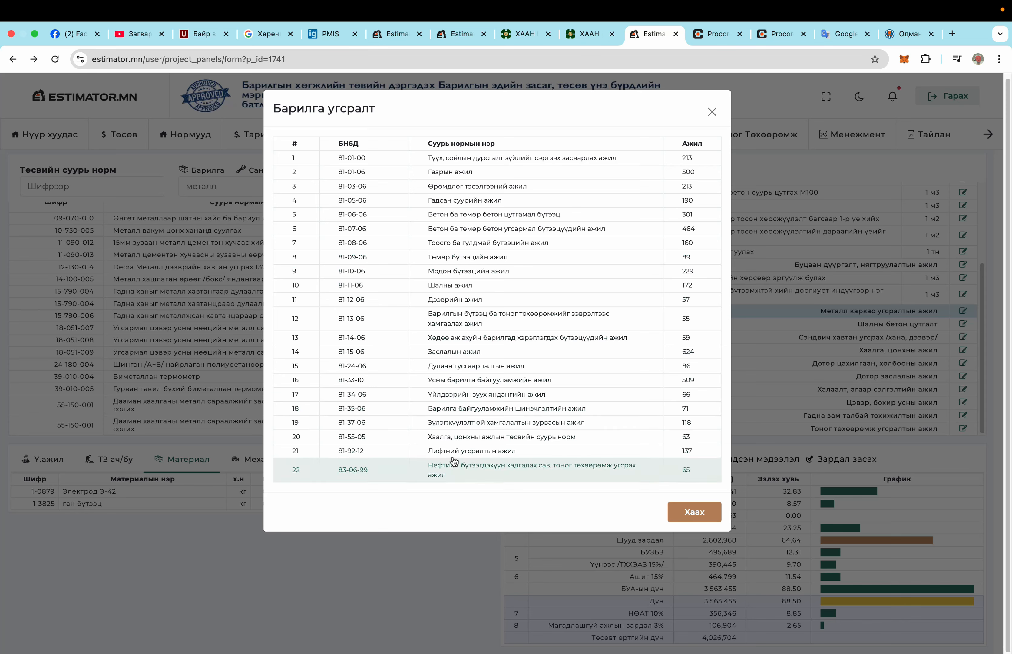
click(462, 259)
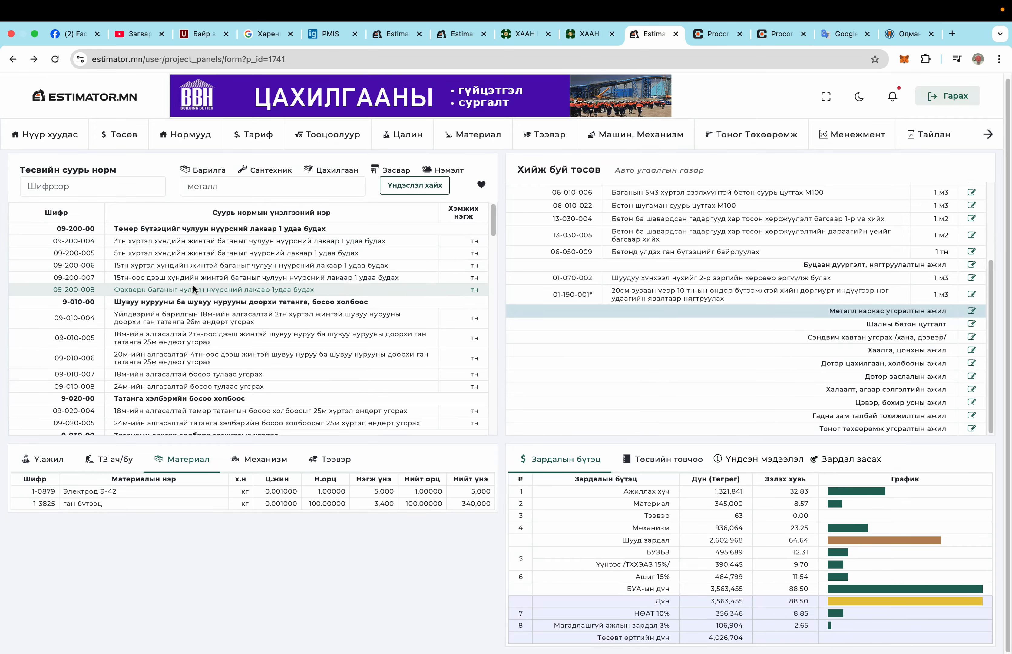
scroll(193, 284, down, 2)
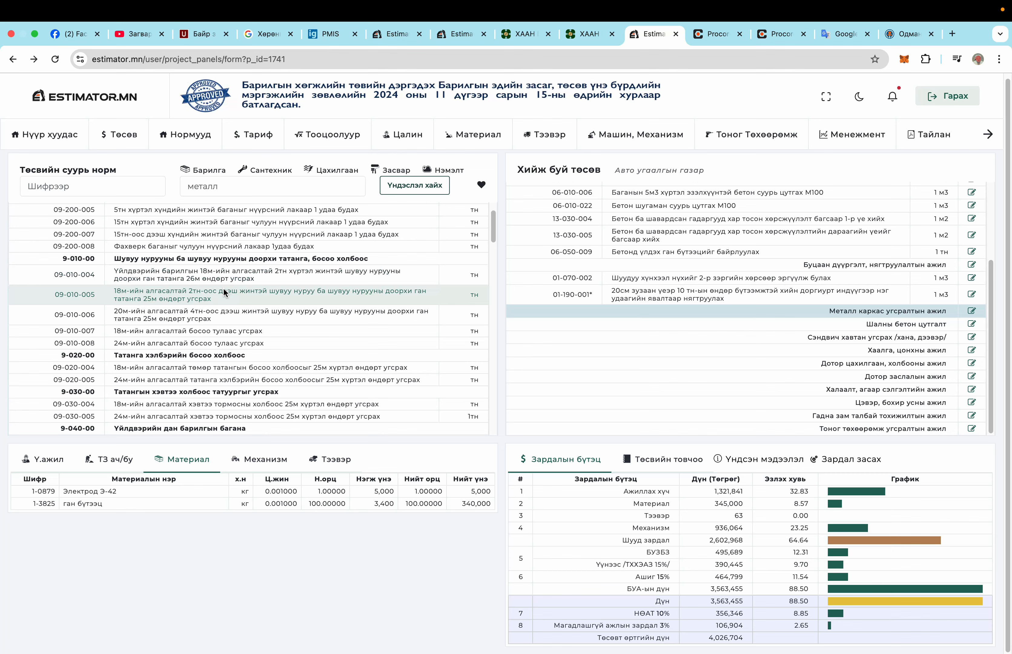
scroll(228, 329, down, 1)
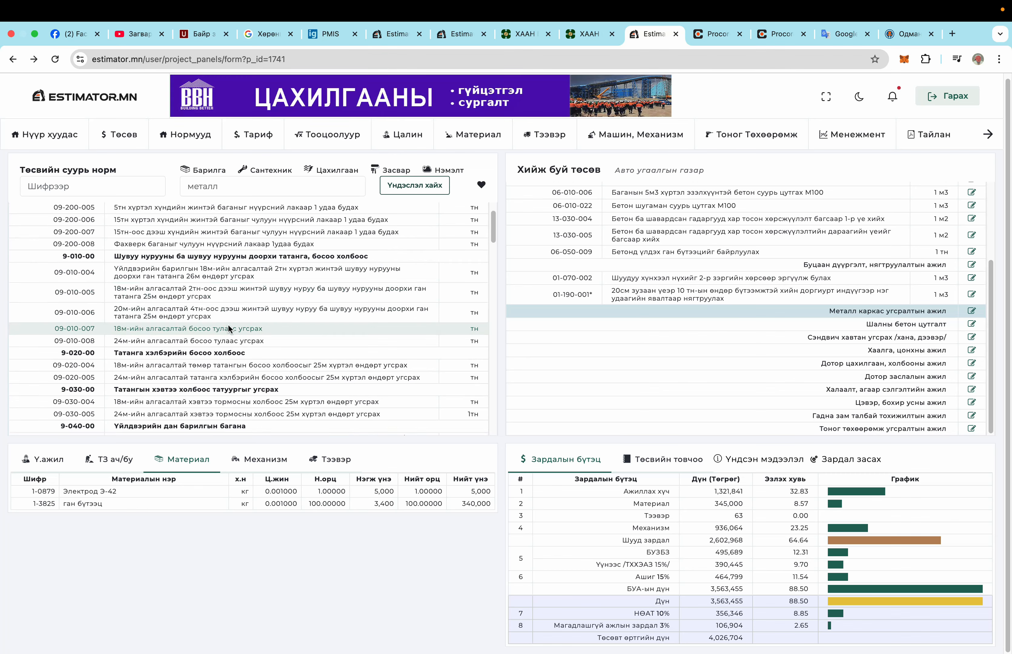
scroll(228, 323, down, 5)
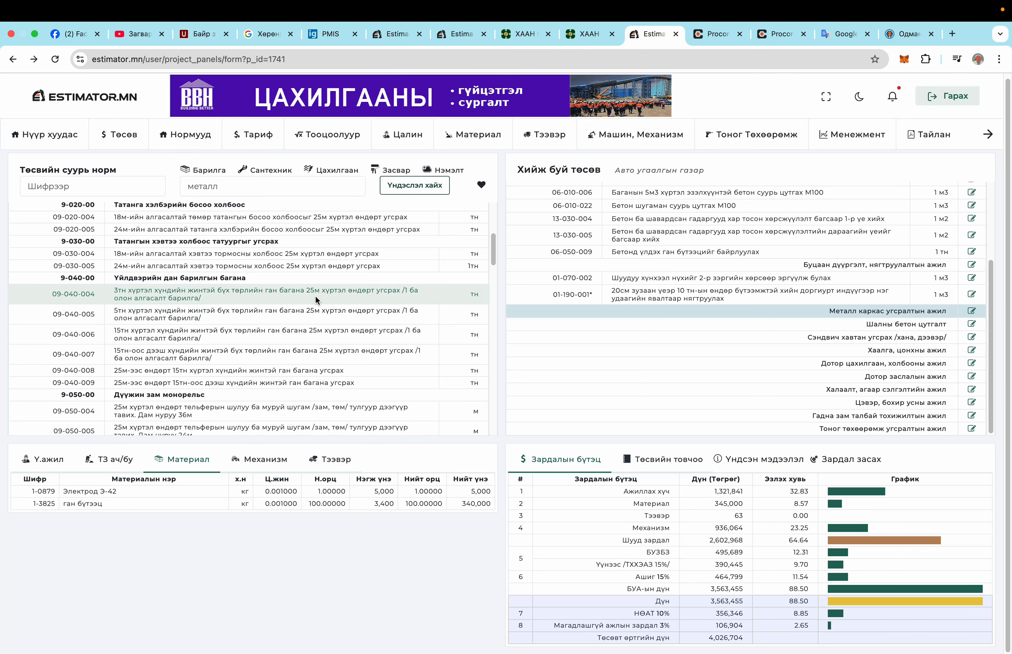
click(268, 291)
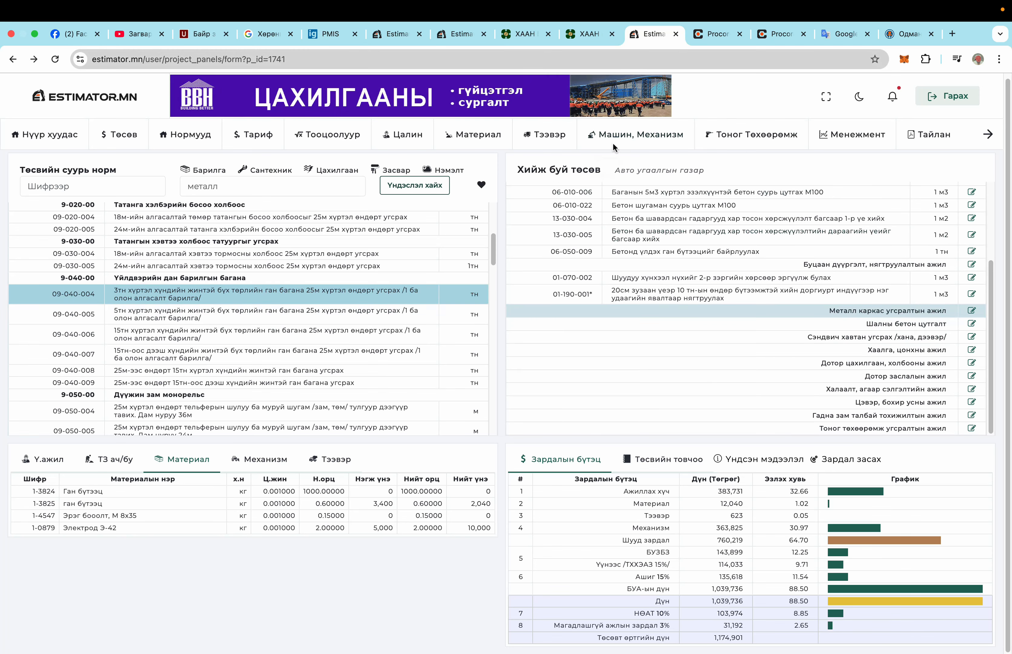
Reload the budget page and add norm 09-040-004 from the "Төмөр бүтээцийн ажил" collection to the "Металл каркас угсралтын ажил" group.
click(340, 59)
key(Return)
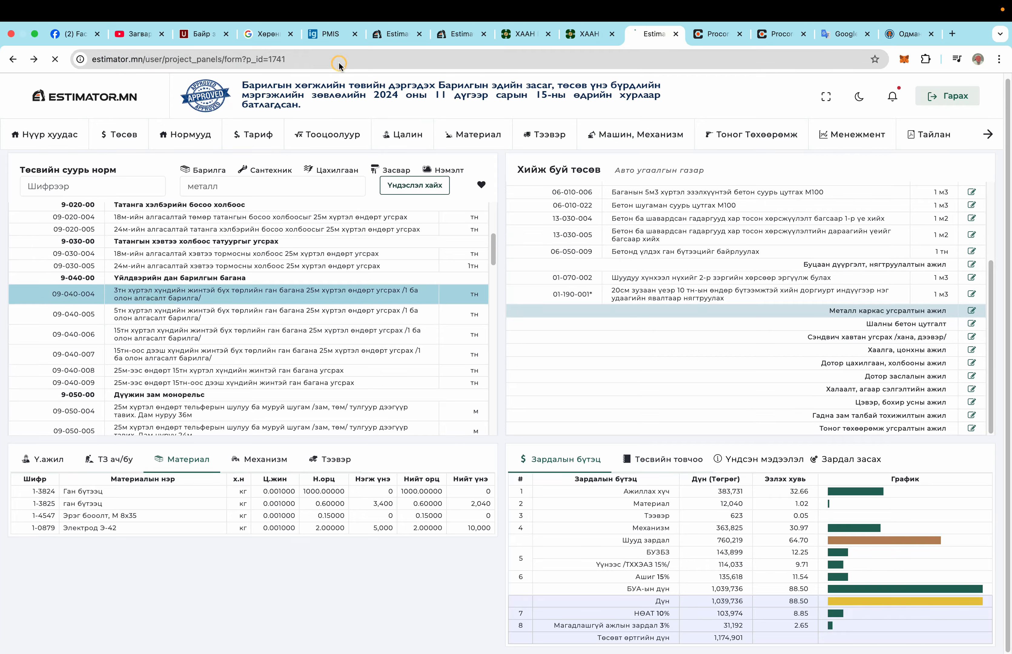
scroll(795, 358, down, 5)
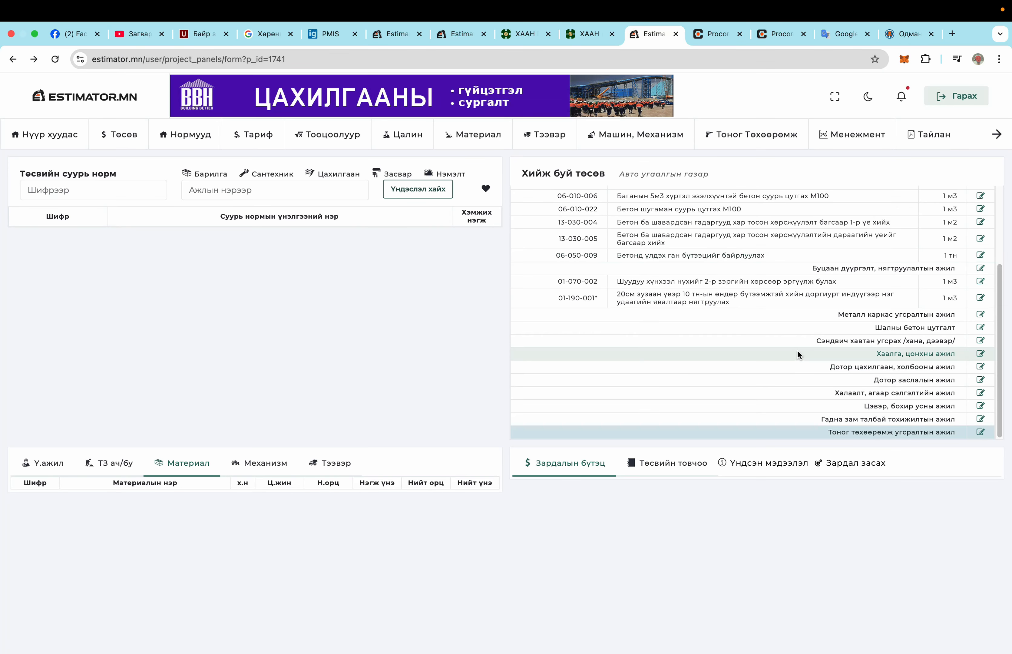
click(836, 315)
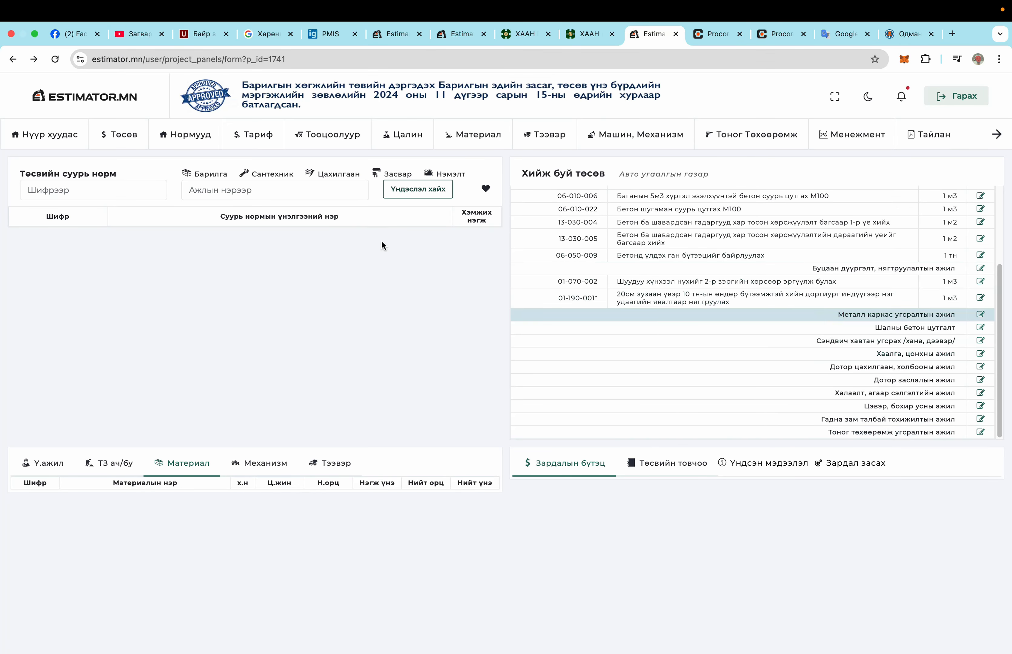
click(220, 175)
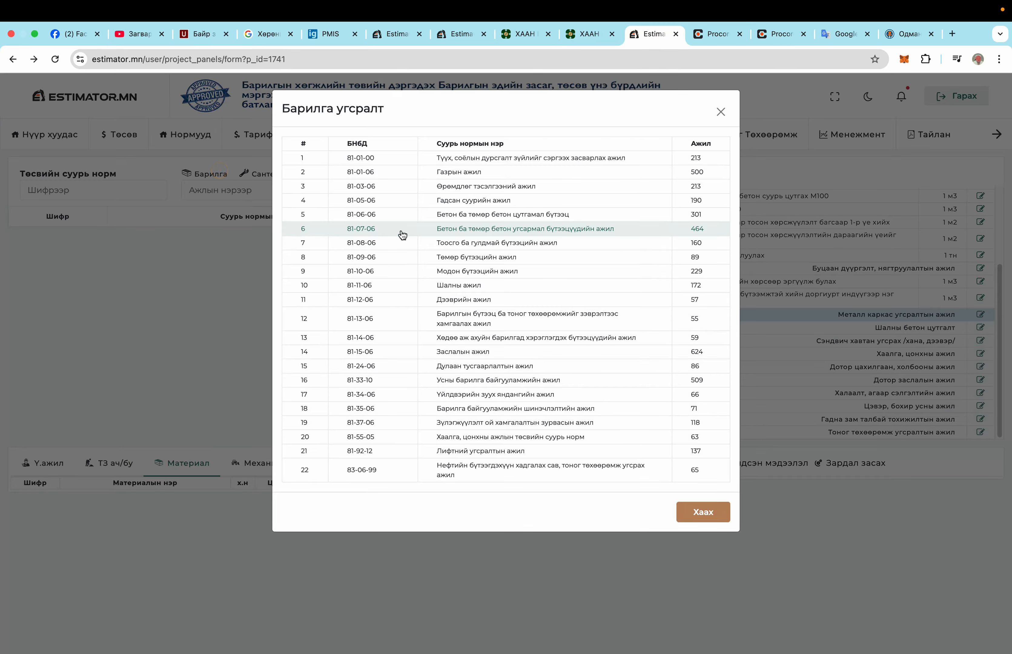
click(475, 258)
scroll(227, 321, down, 5)
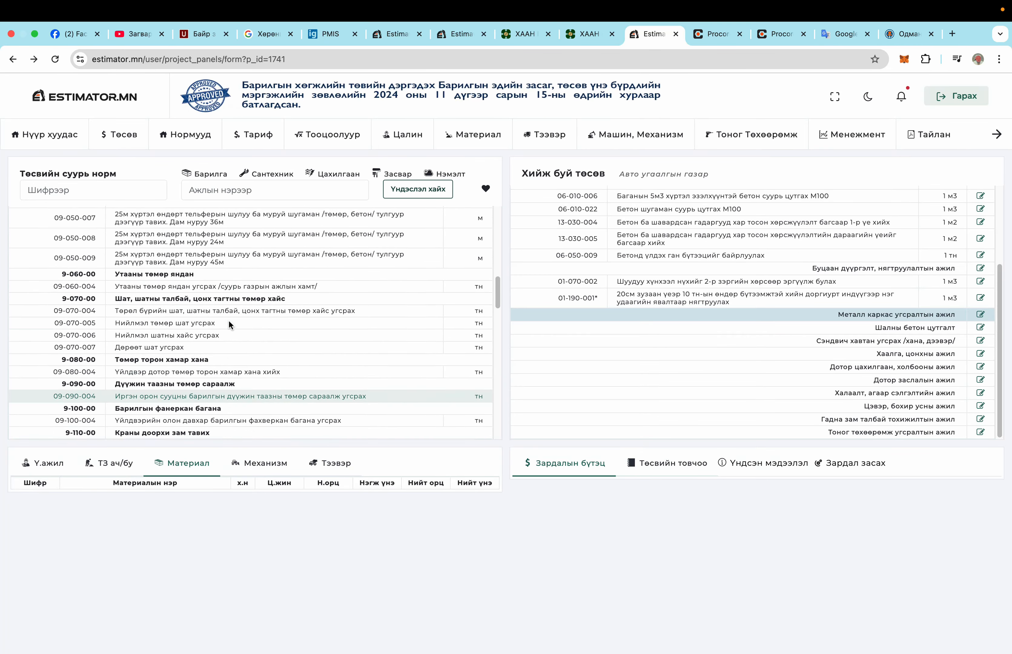
scroll(225, 321, up, 6)
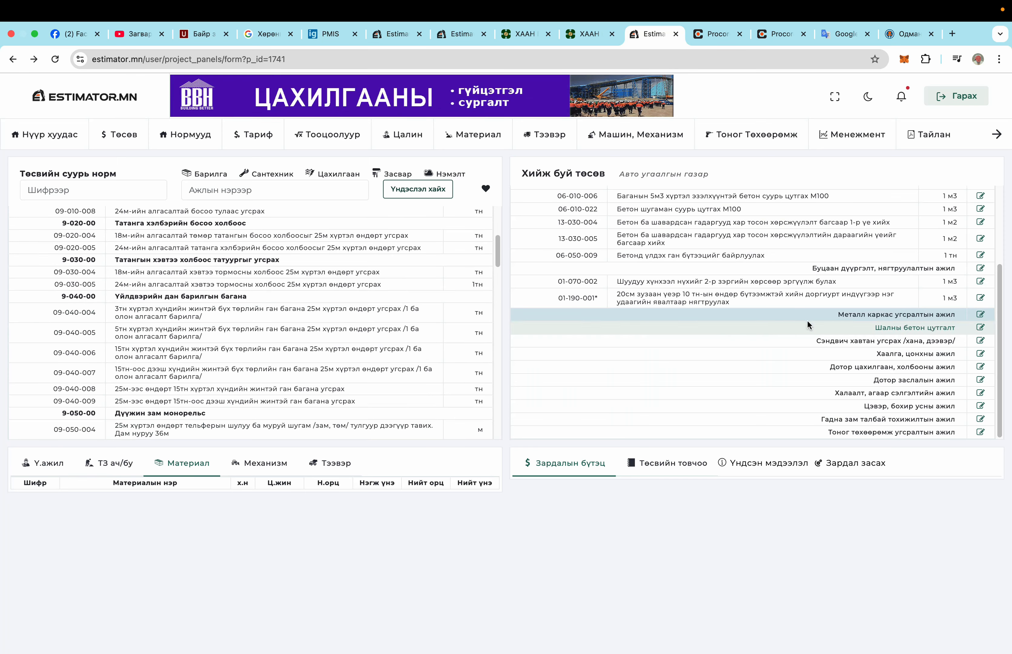
click(206, 314)
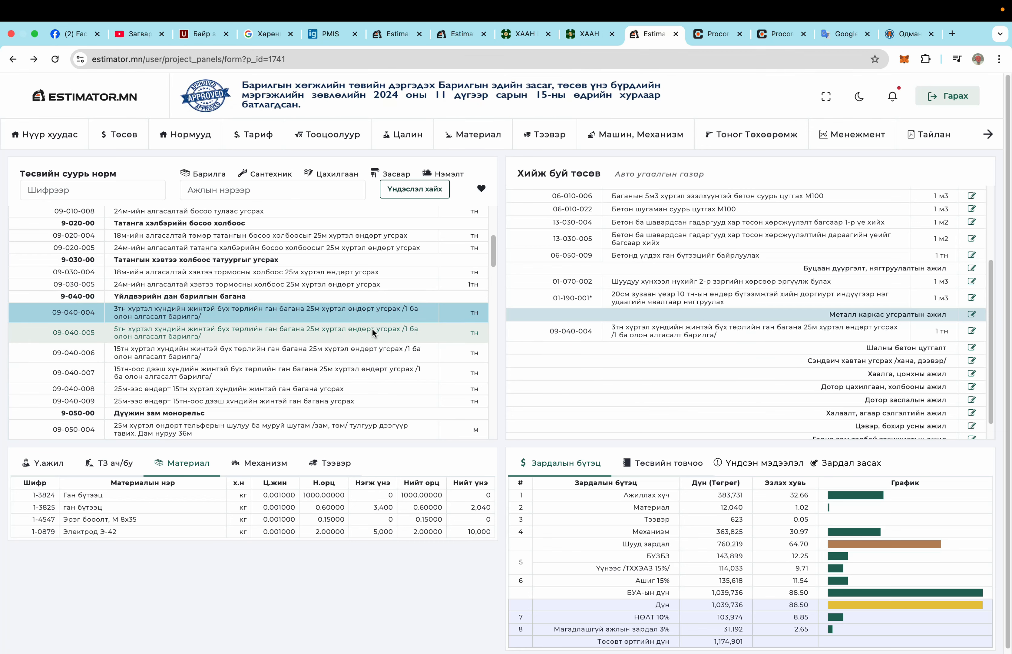
Add the 24 m span bracing norms 09-030-005 and 09-020-005 to the metal frame assembly group.
scroll(300, 340, down, 2)
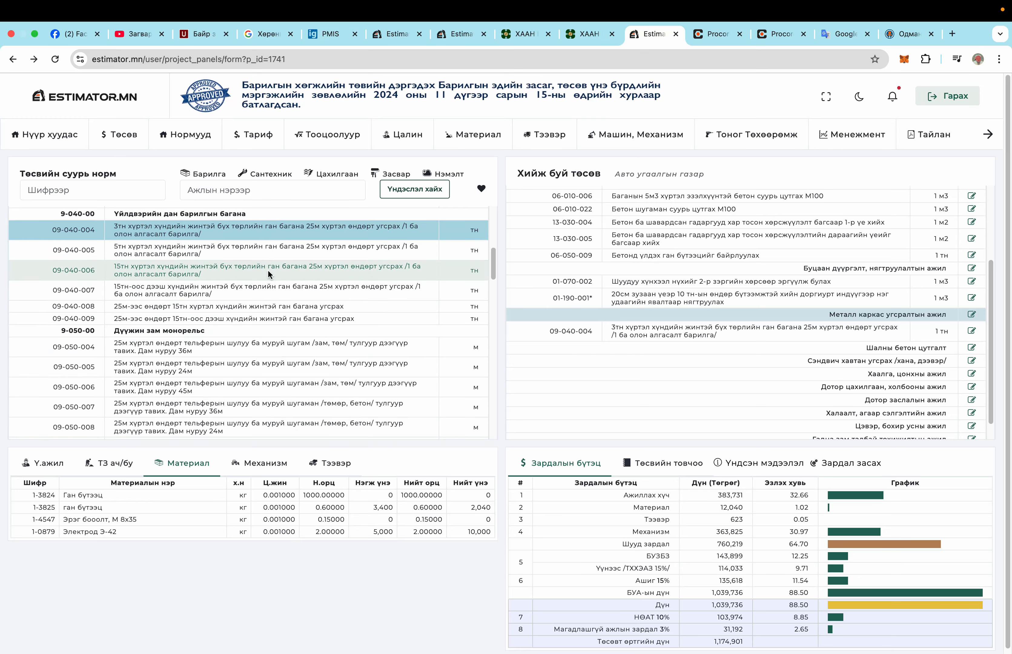
scroll(251, 284, up, 3)
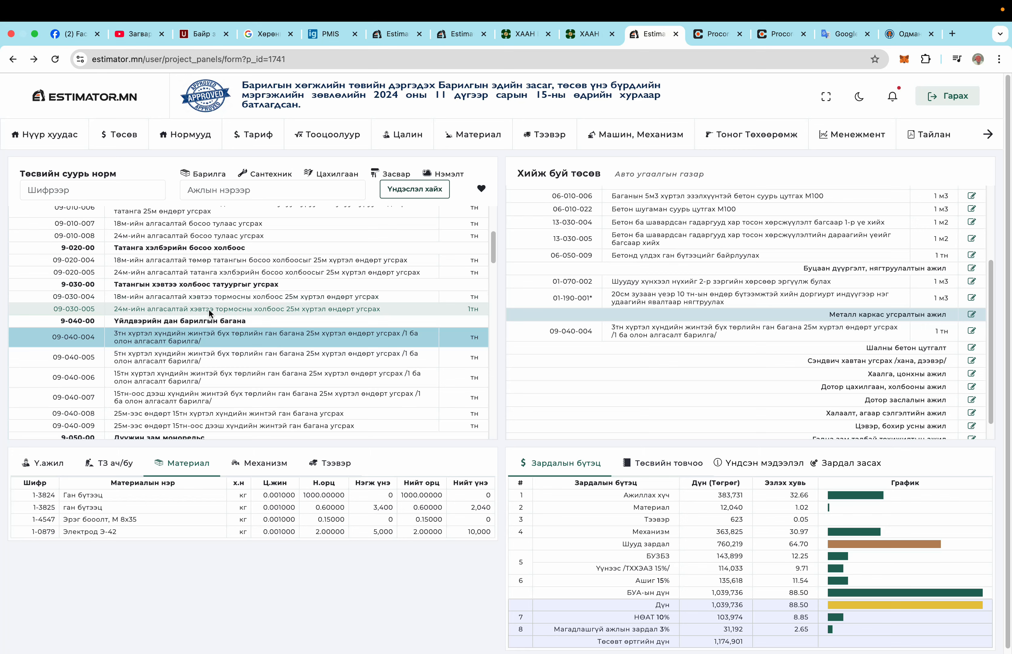
click(221, 309)
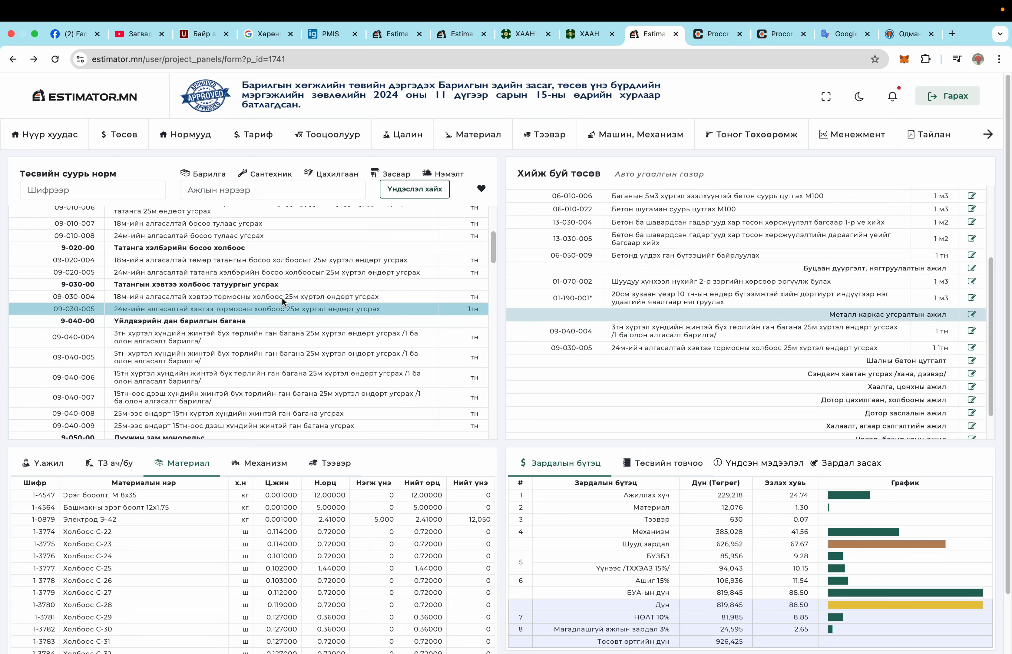
click(219, 272)
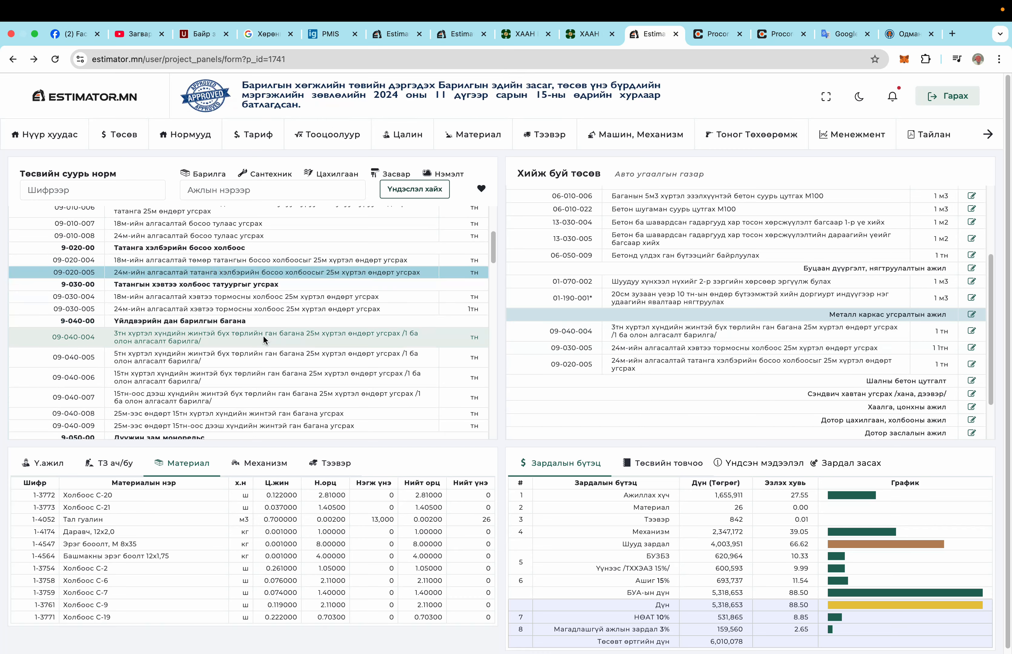
Look through the remaining steel structure norms, from columns down to beams and purlins, for further frame work.
scroll(262, 339, down, 2)
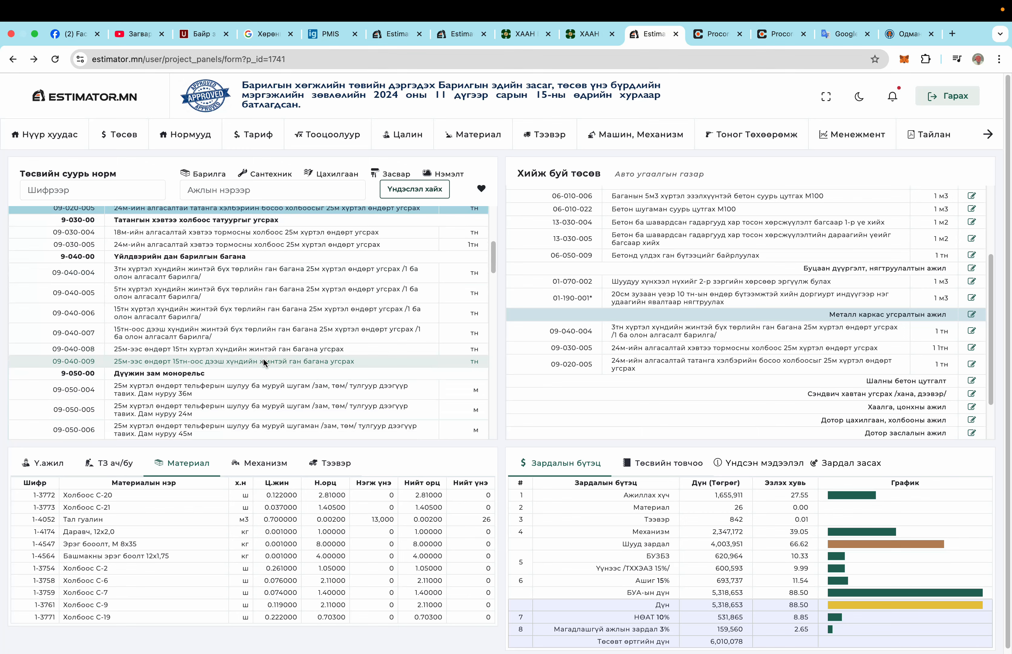
scroll(262, 357, down, 4)
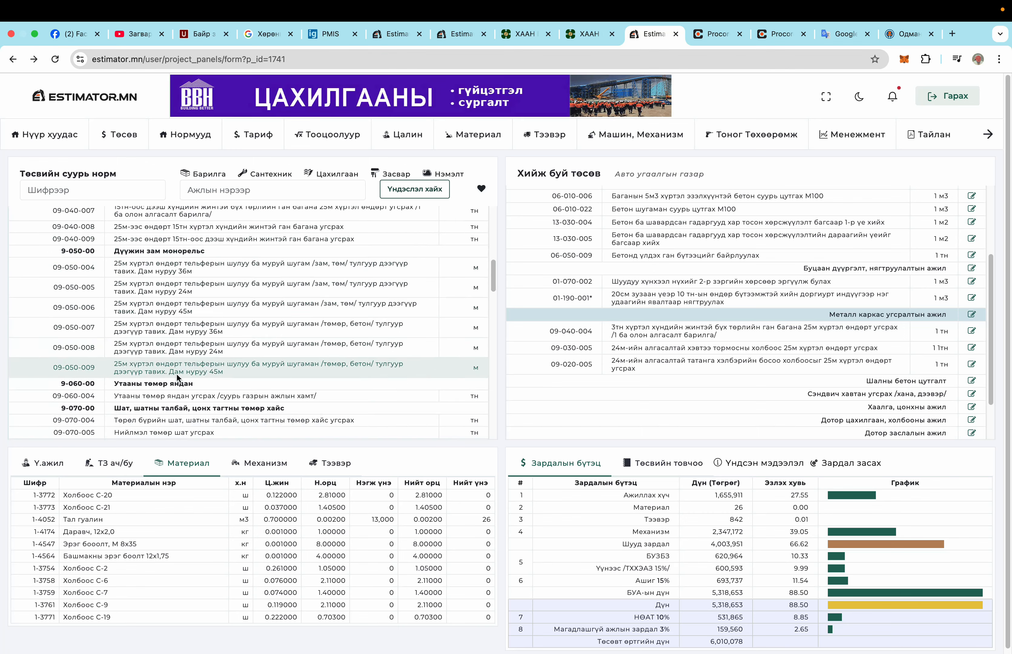
scroll(220, 370, down, 3)
scroll(218, 367, down, 3)
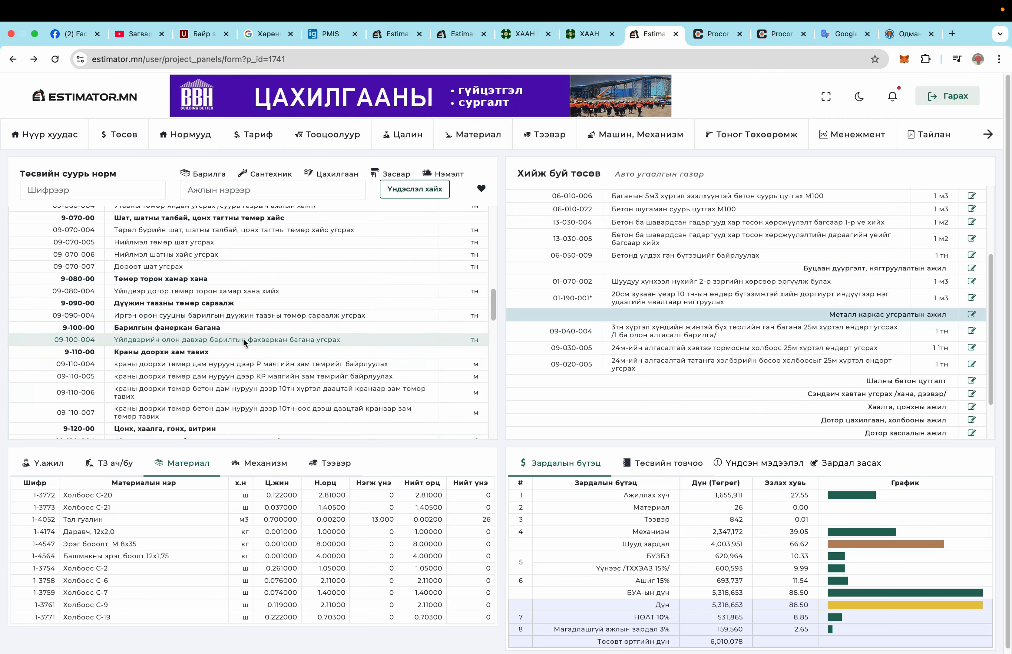
scroll(244, 342, down, 3)
scroll(243, 338, down, 2)
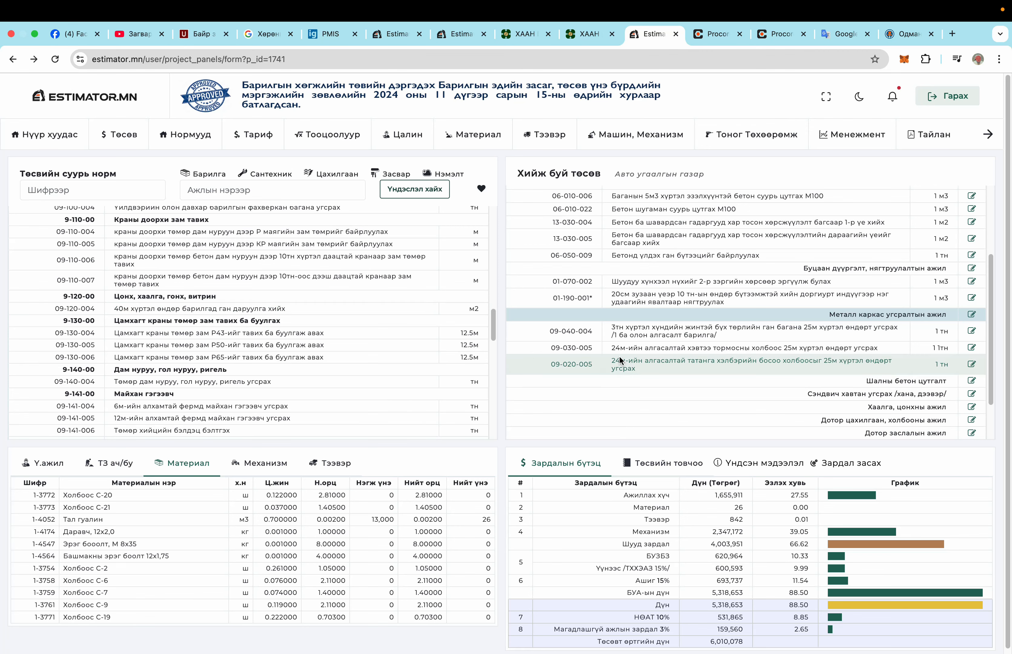
Select the "Шалны бетон цутгалт" group and search the norms for "шал", refining the search to "бетон шал".
click(862, 381)
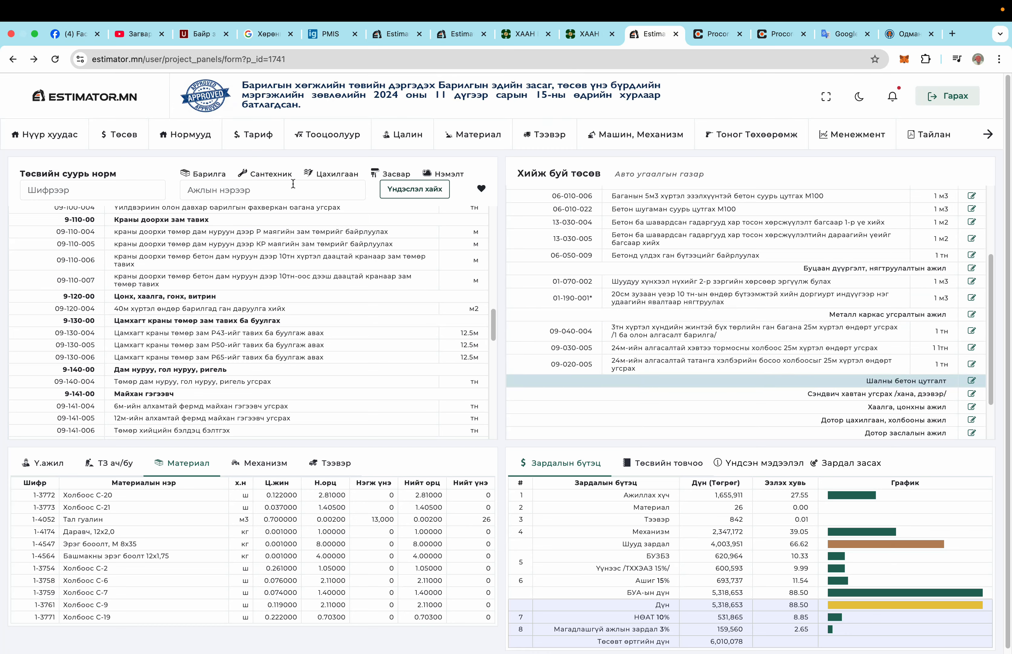
click(267, 185)
text(шал)
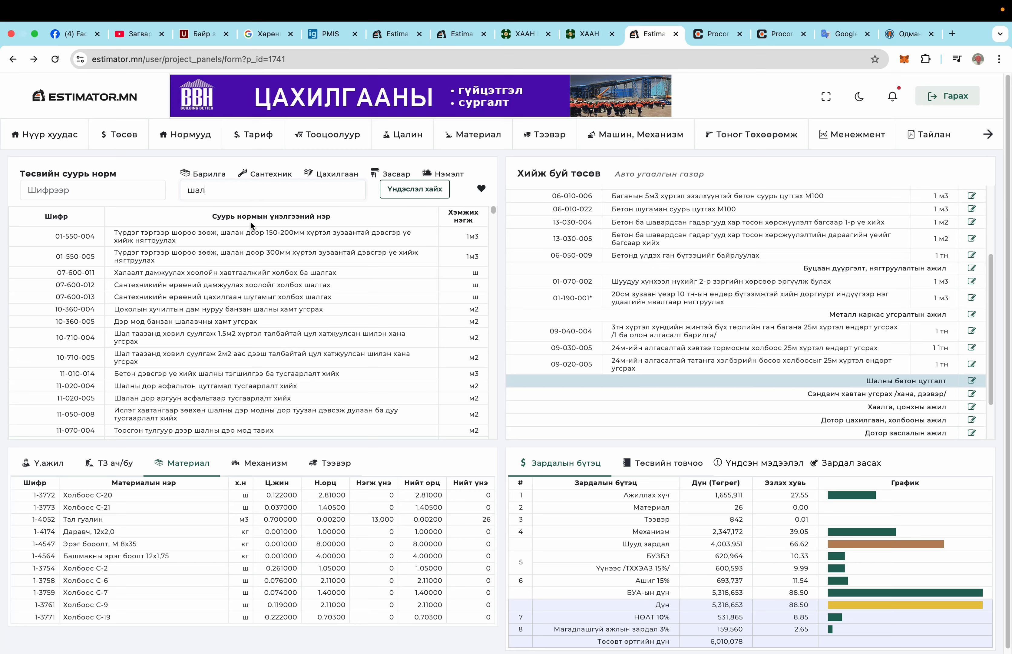
key(super+a)
text(бетон шал)
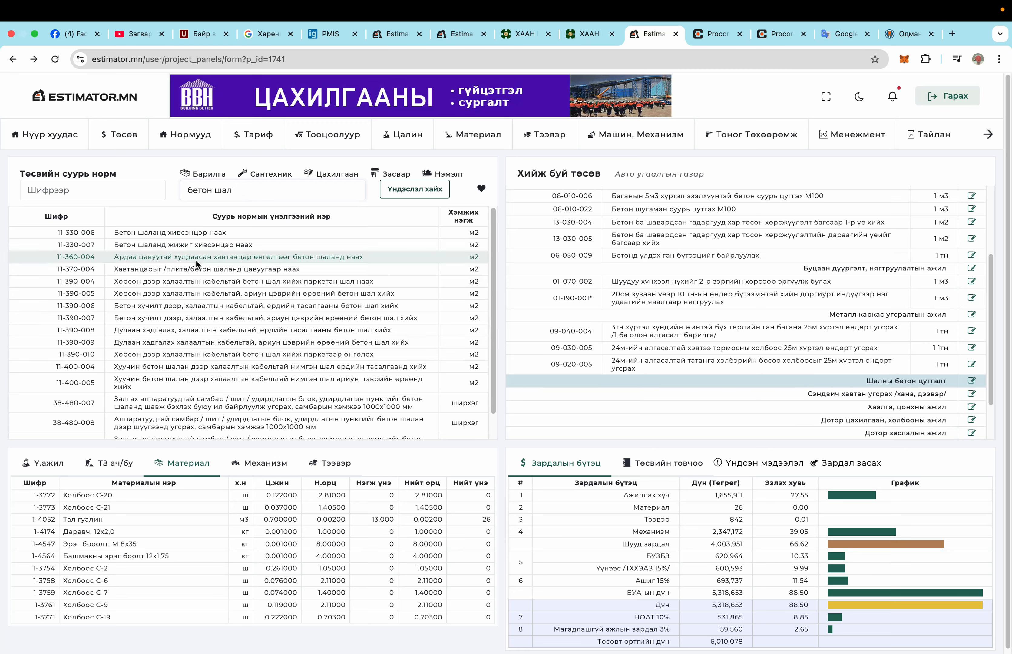
scroll(219, 275, down, 1)
Open the 81-06-06 "Бетон ба төмөр бетон цутгамал бүтээц" collection and look through its foundation norms for floor concreting.
click(208, 174)
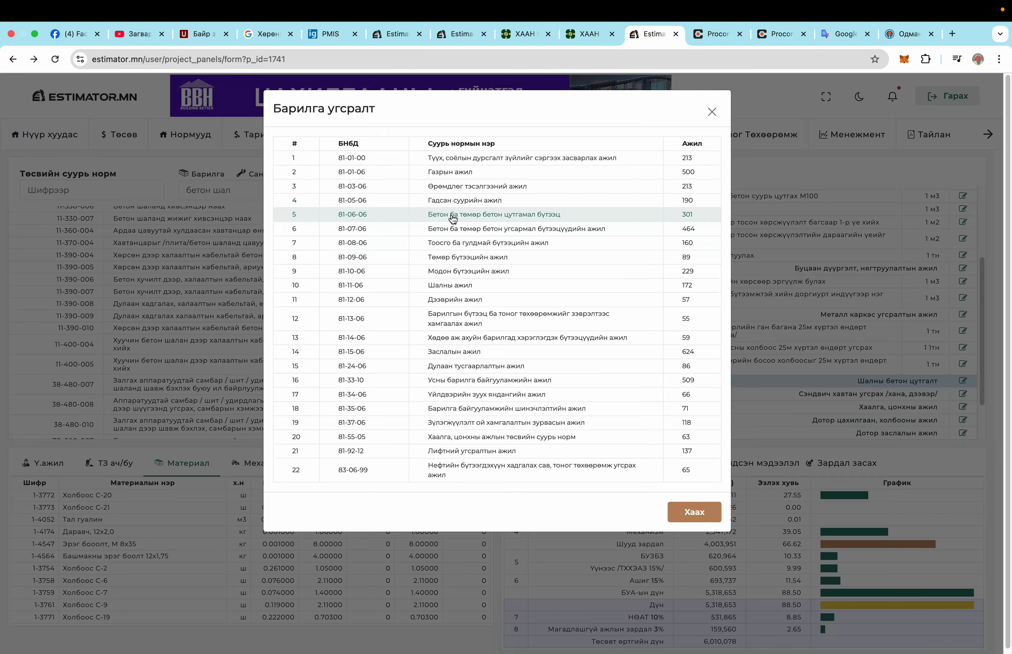
click(452, 216)
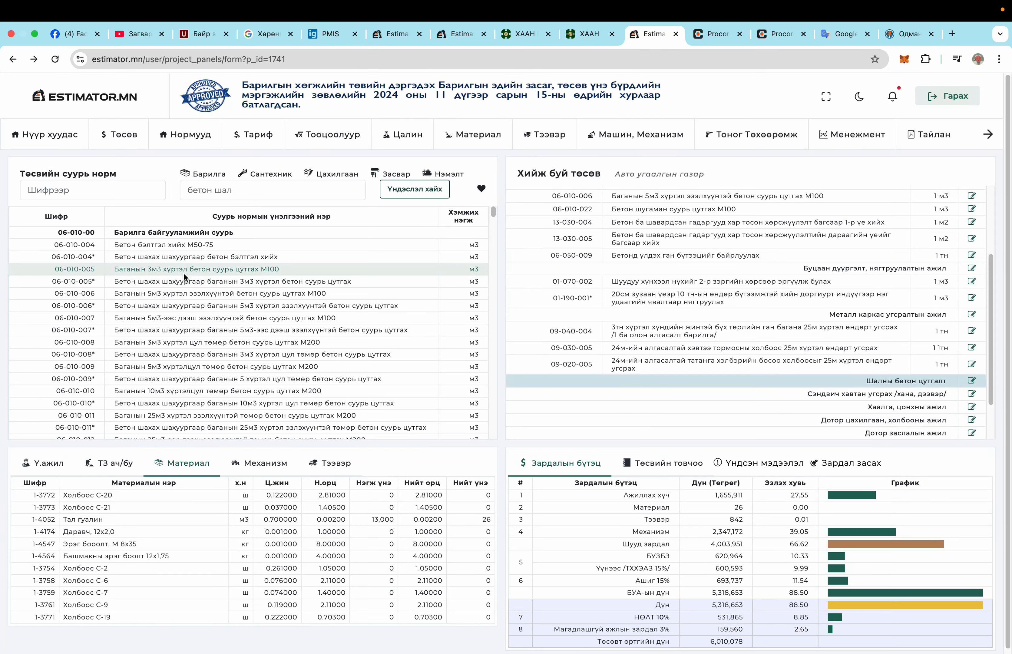
scroll(192, 327, down, 1)
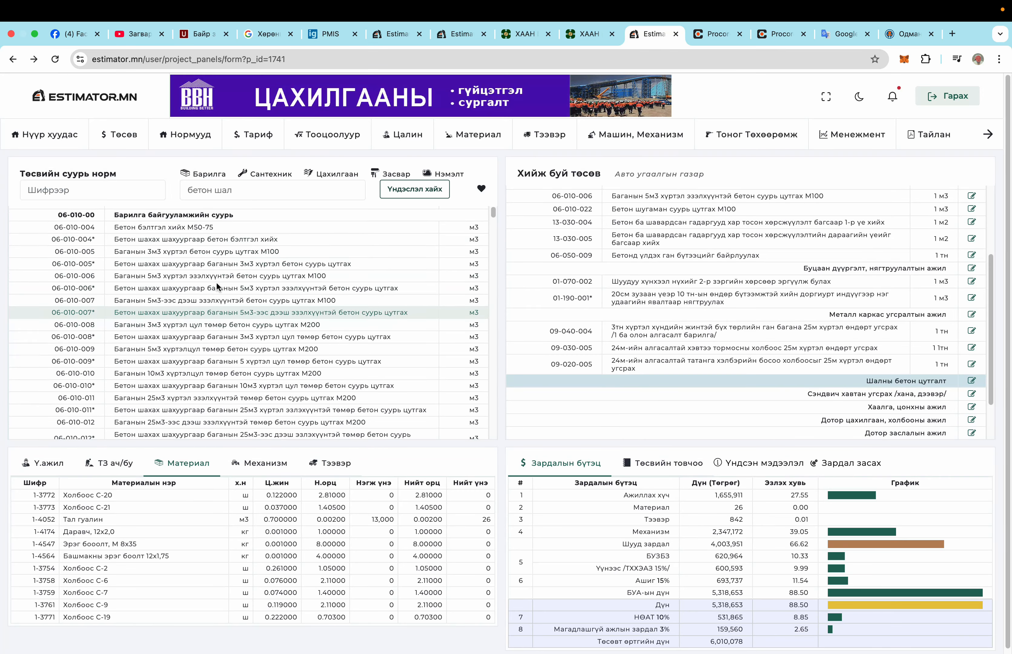
scroll(223, 253, down, 4)
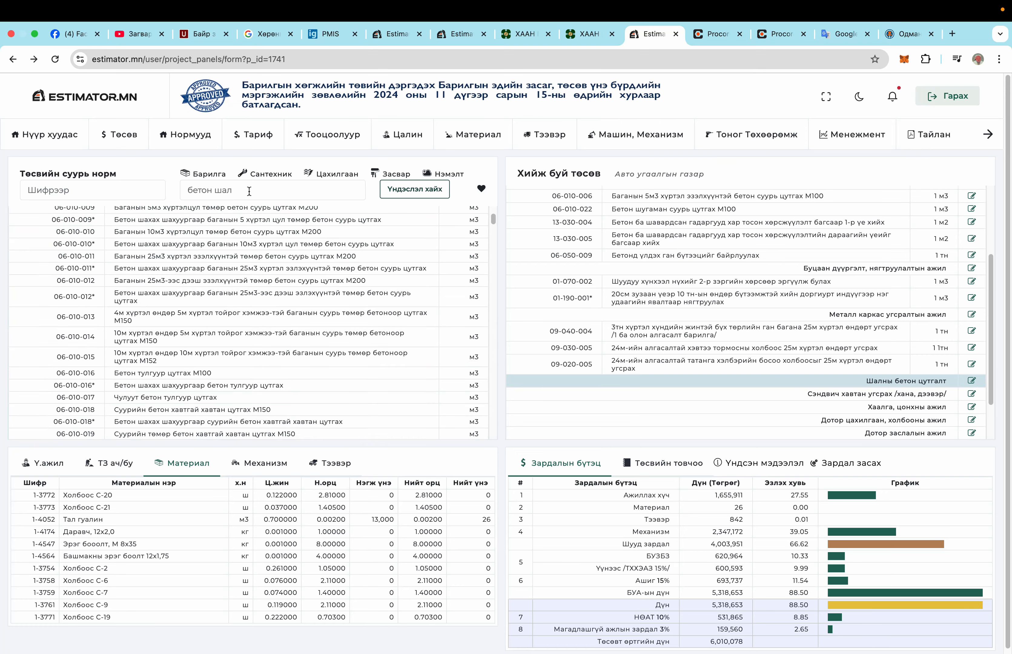
Search the norms by work name for "шал" again.
drag(248, 185, 188, 190)
key(BackSpace)
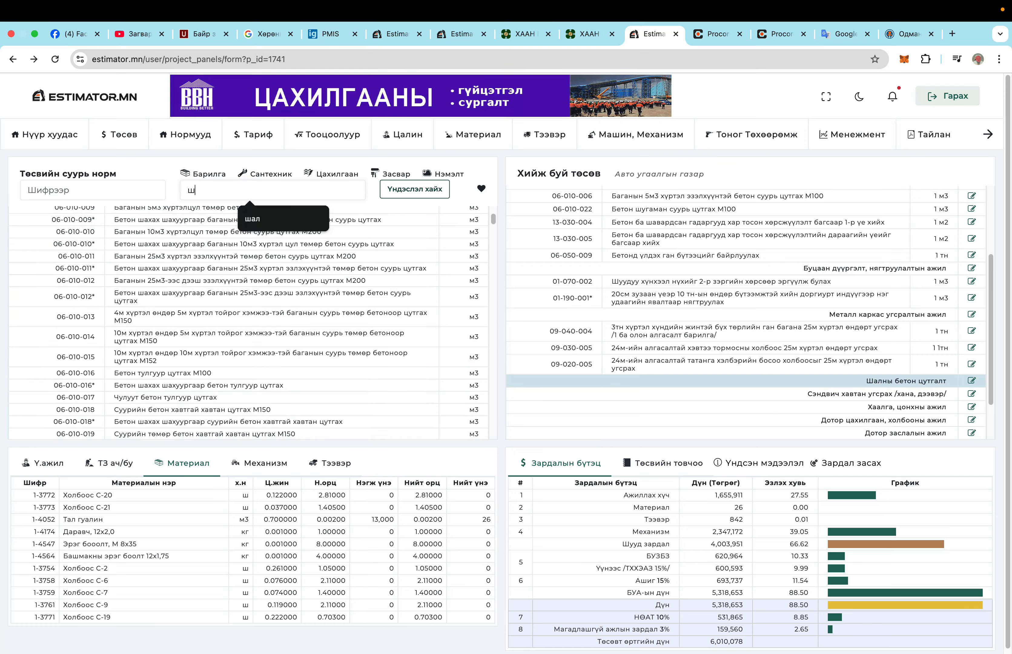
text(шал)
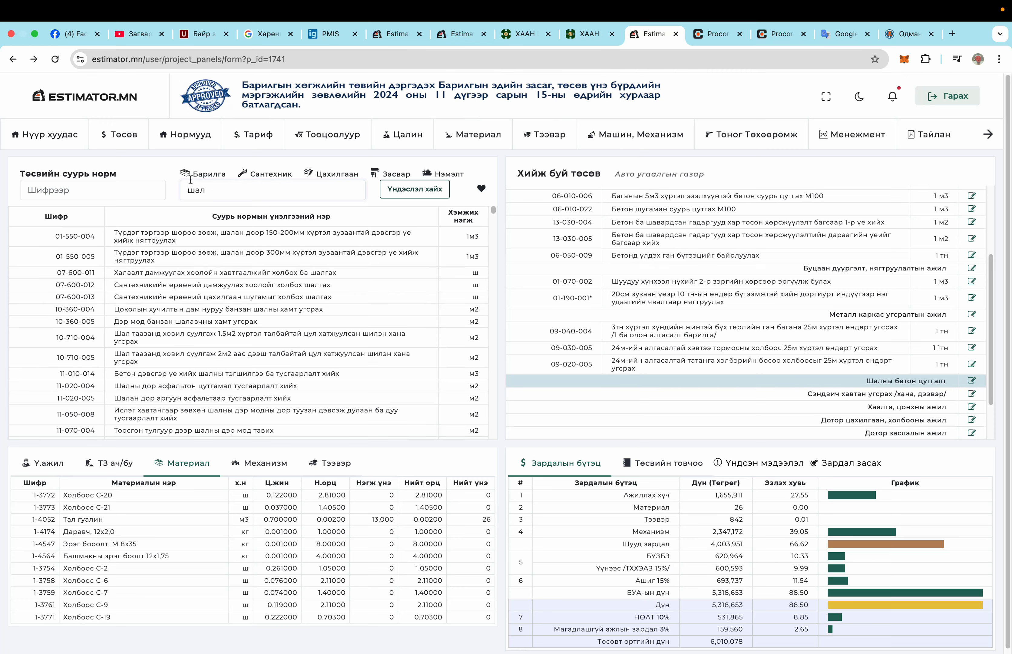
Look through the norms found for "шал" and refine the search to "бетон шал".
scroll(195, 262, down, 10)
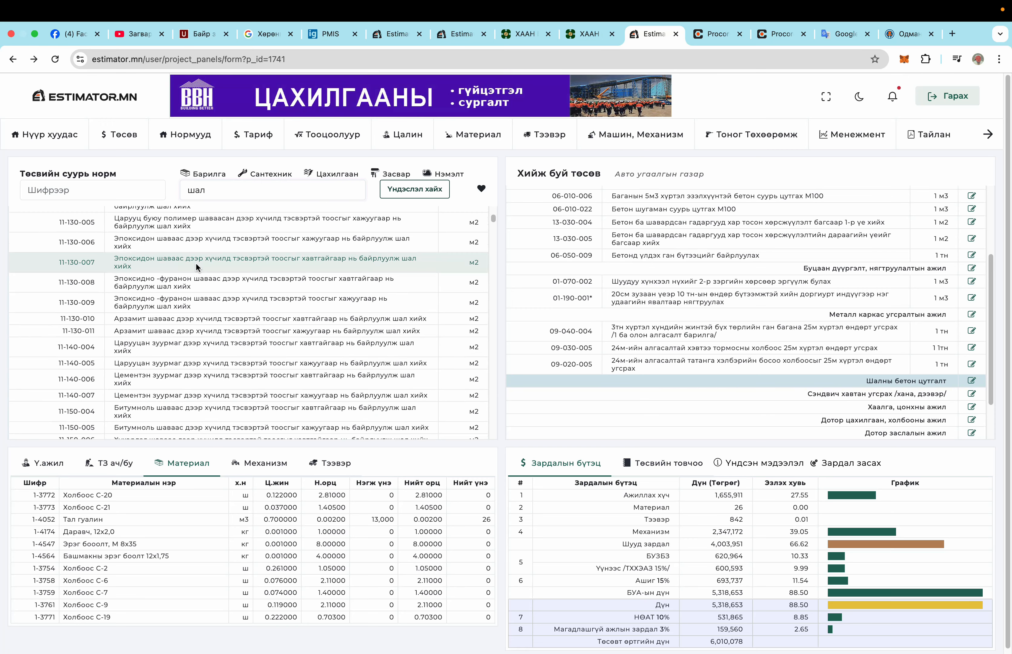
scroll(196, 267, down, 5)
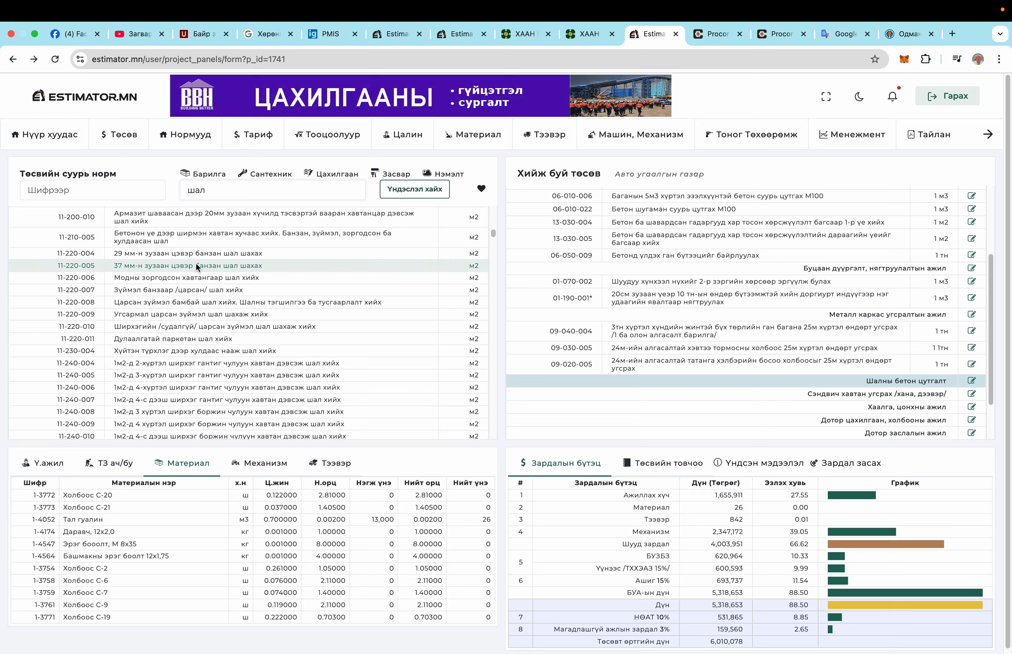
scroll(195, 262, down, 5)
scroll(196, 263, down, 15)
scroll(195, 263, down, 15)
click(208, 192)
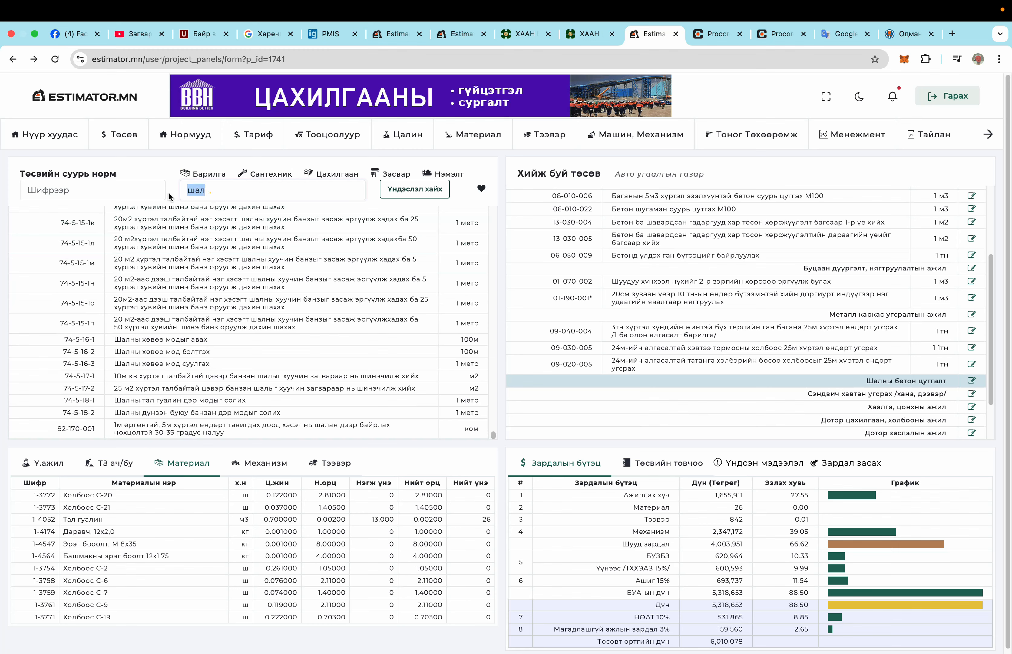
text(бетон шал)
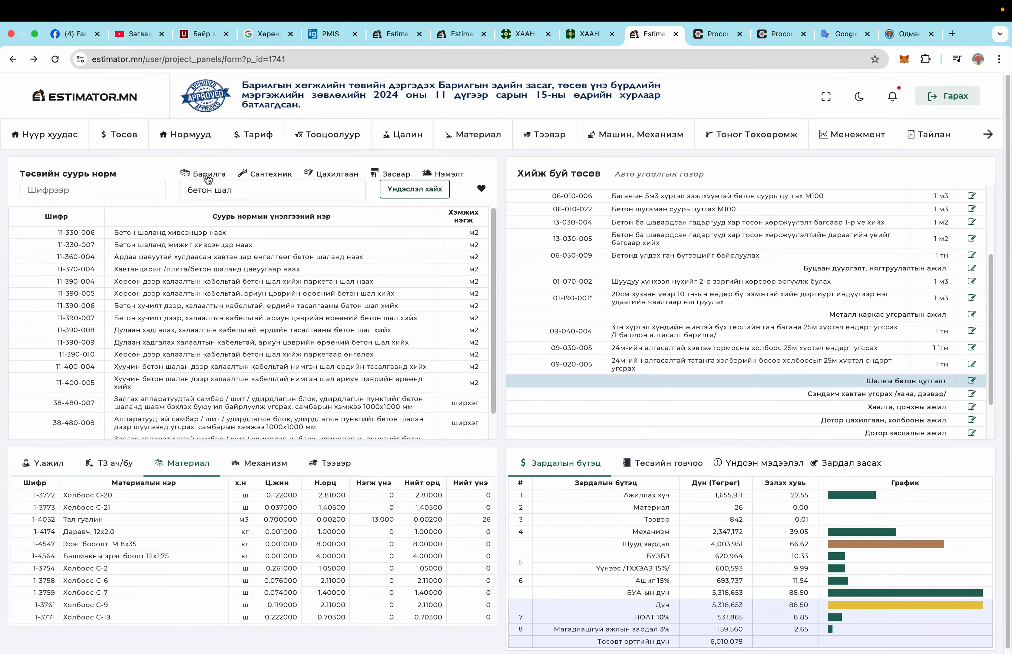
Open the 81-06-06 "Бетон ба төмөр бетон цутгамал бүтээц" collection and add reinforced concrete slab norm 06-010-019* to the "Шалны бетон цутгалт" group.
click(206, 175)
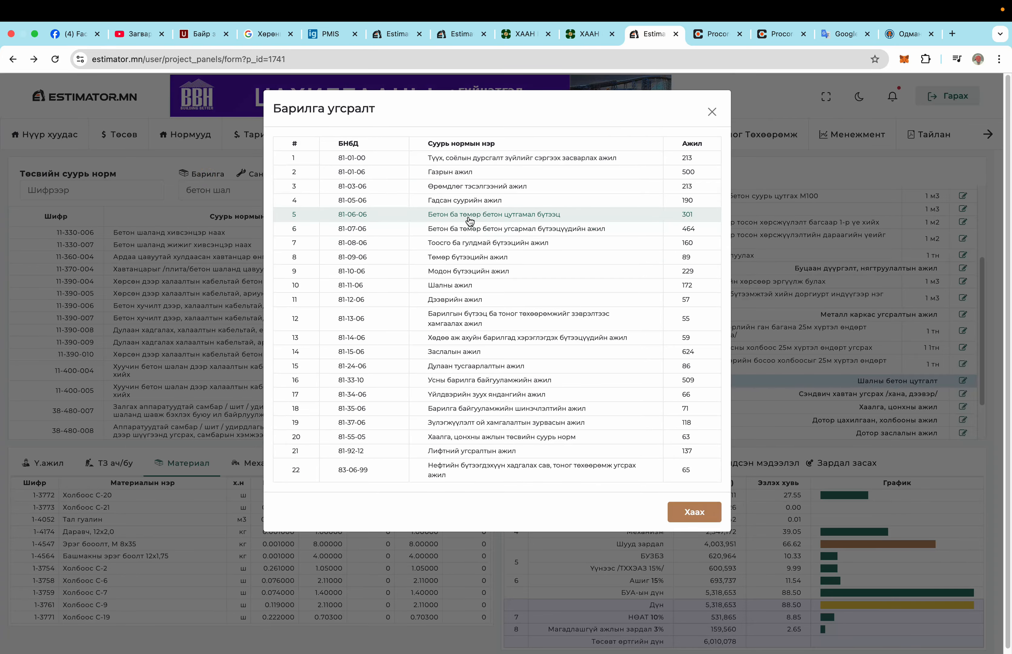
click(469, 221)
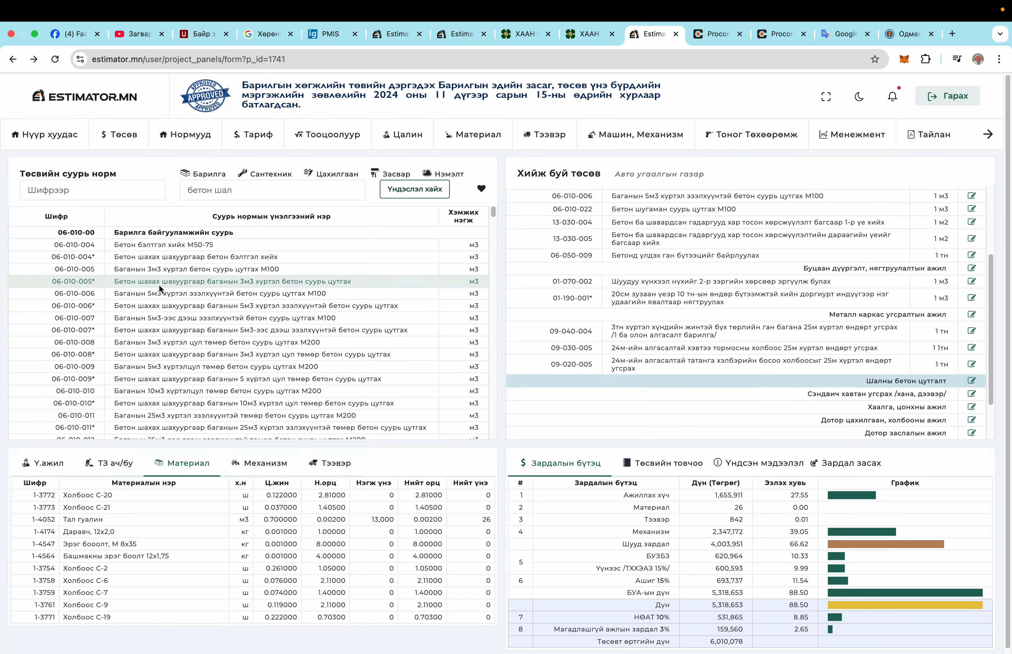
scroll(159, 289, down, 3)
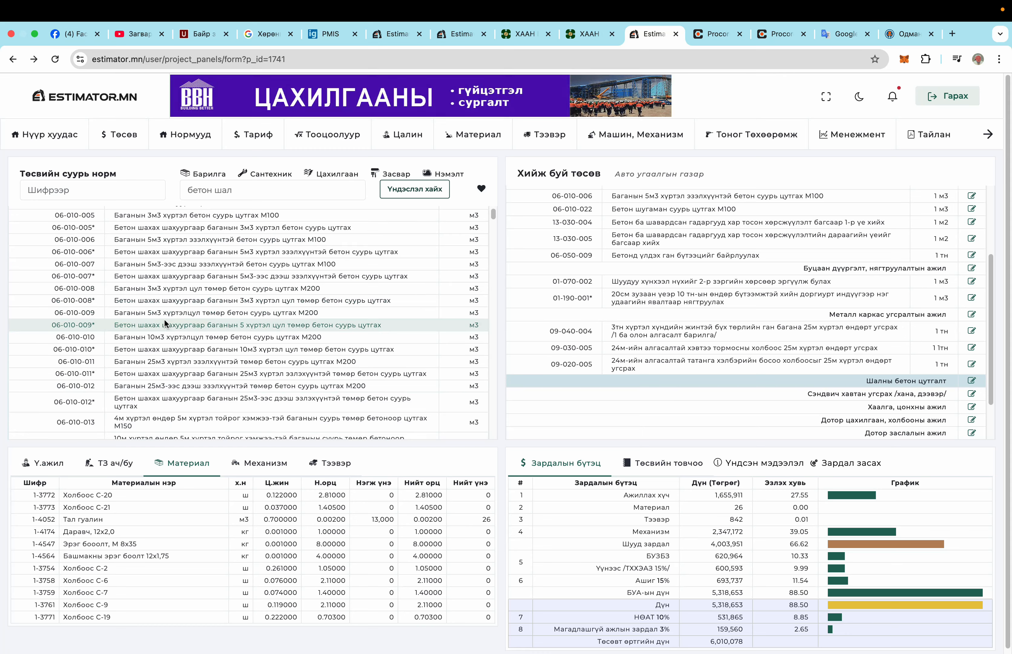
scroll(167, 334, down, 1)
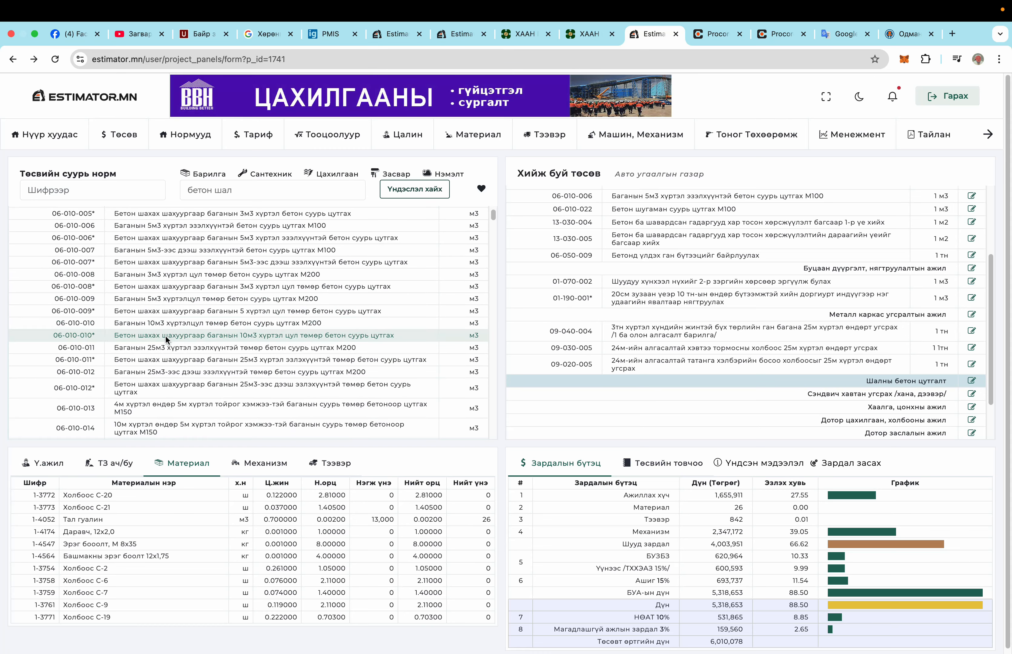
scroll(181, 360, down, 5)
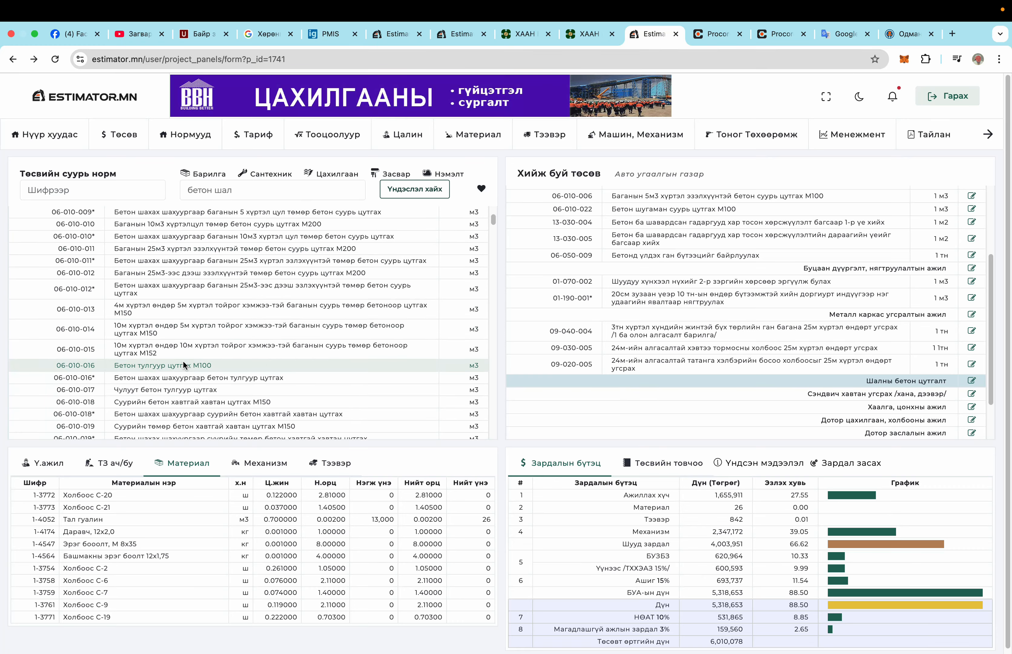
scroll(184, 364, down, 3)
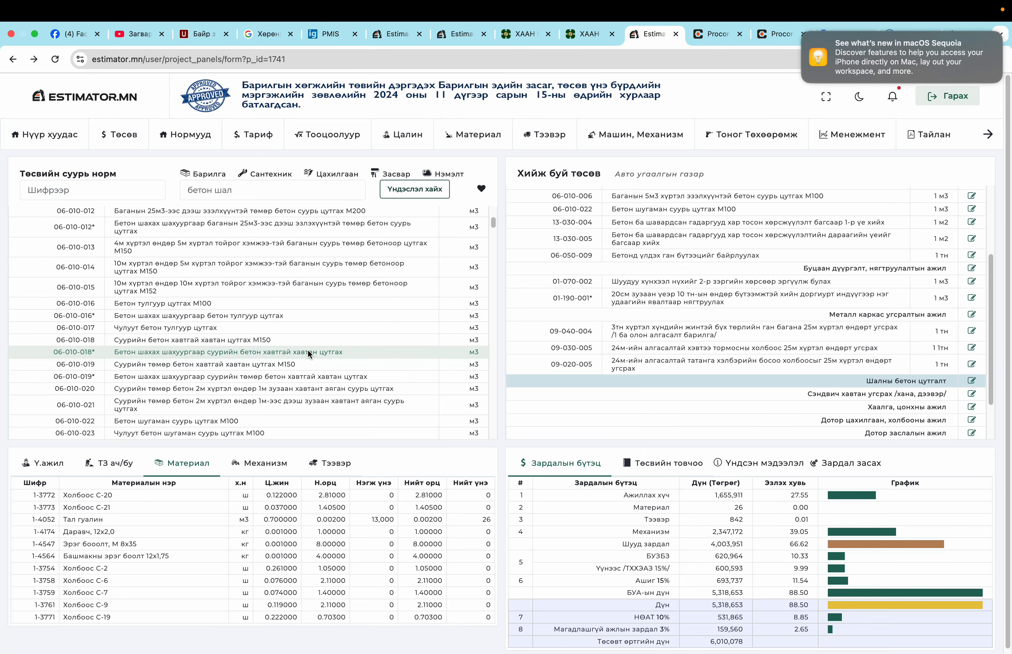
scroll(307, 352, down, 2)
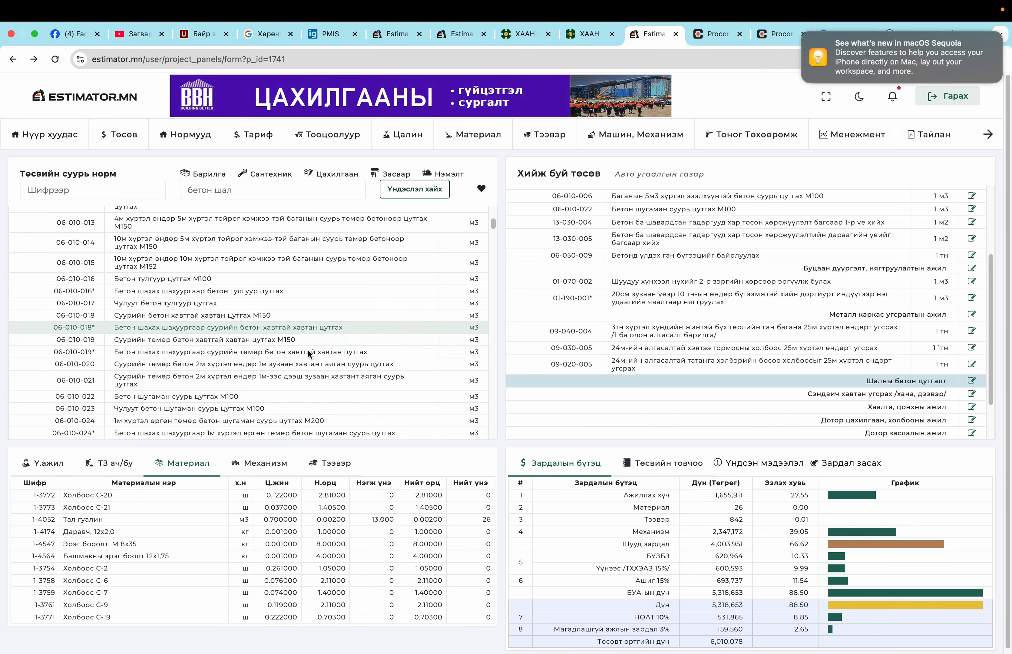
scroll(308, 351, down, 3)
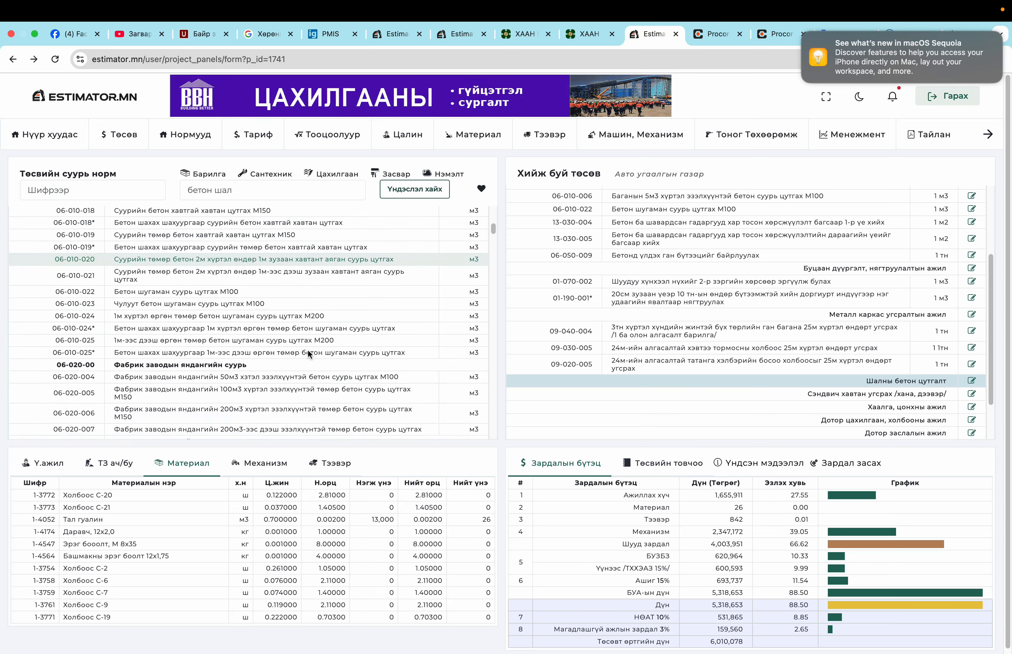
scroll(307, 348, up, 2)
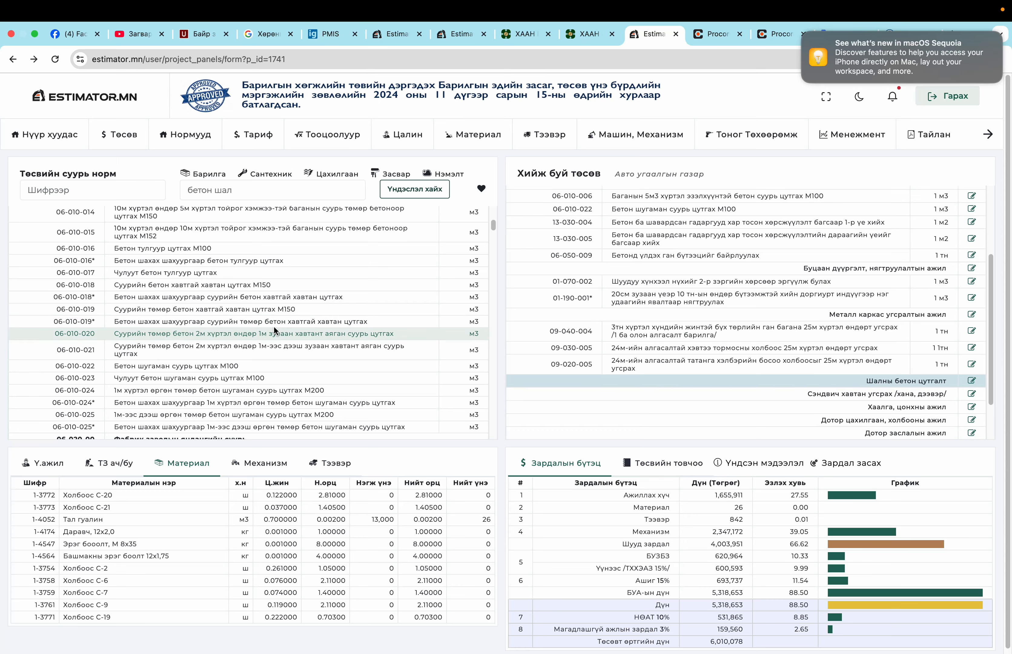
click(262, 321)
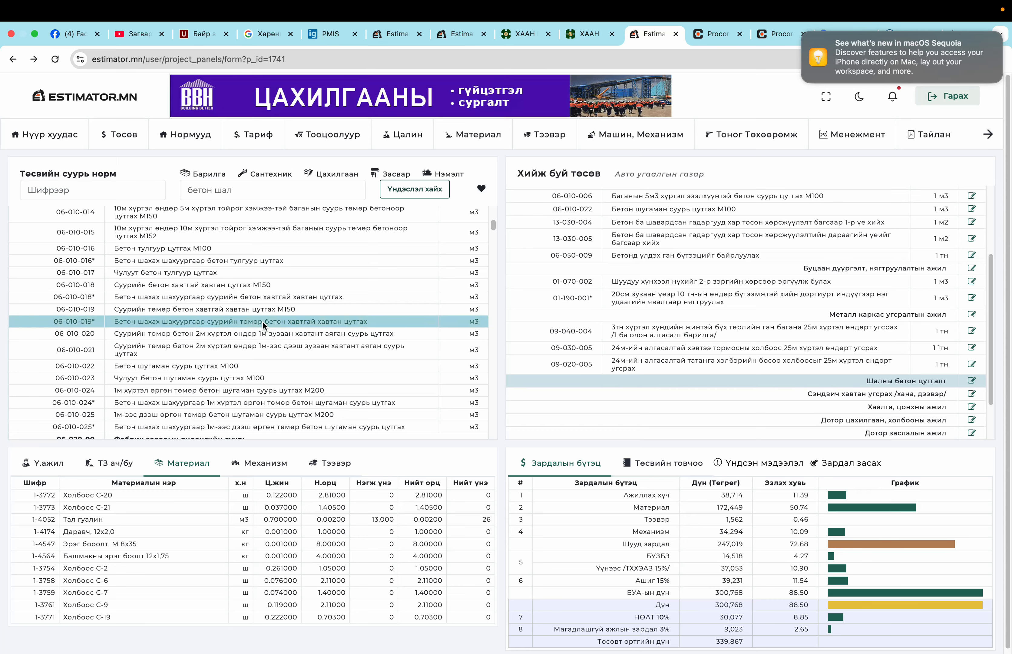
drag(262, 321, 666, 394)
click(970, 394)
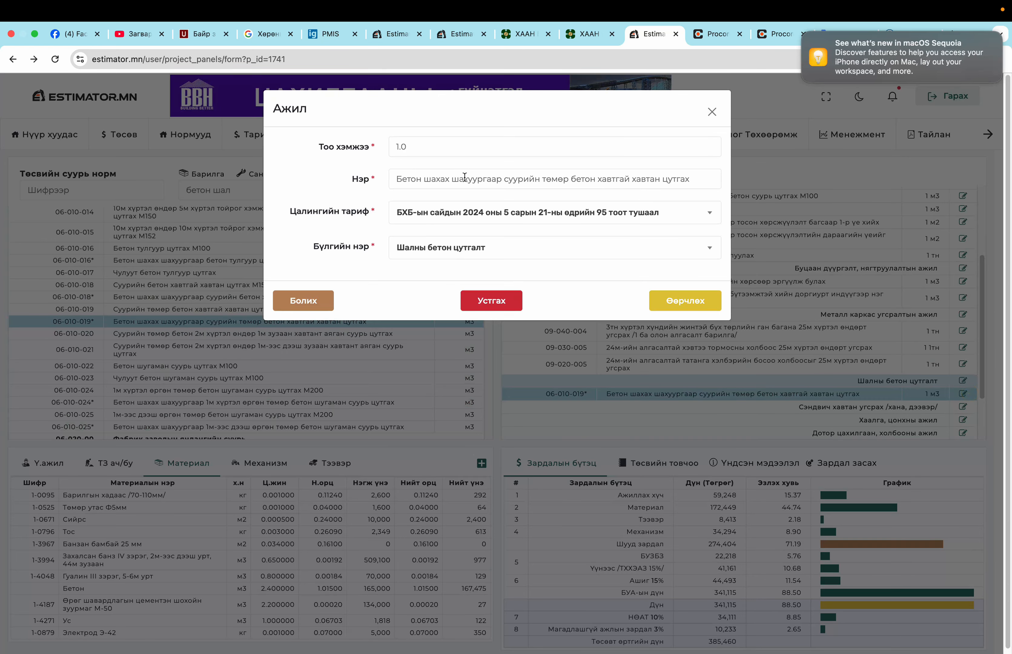
drag(507, 181, 560, 180)
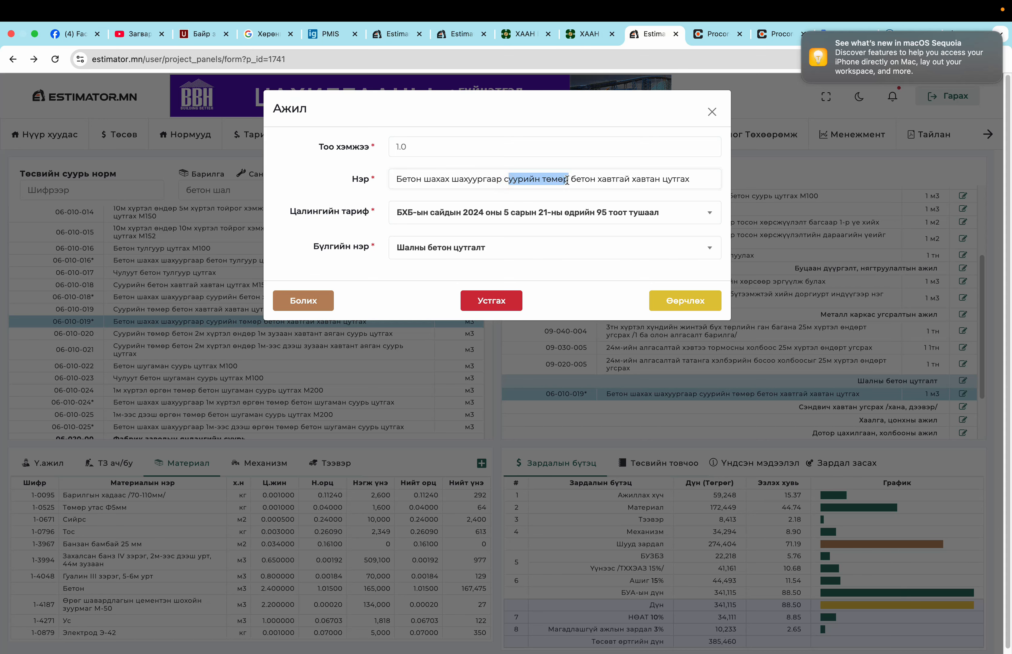
key(BackSpace)
key(BackSpace)
text(тө)
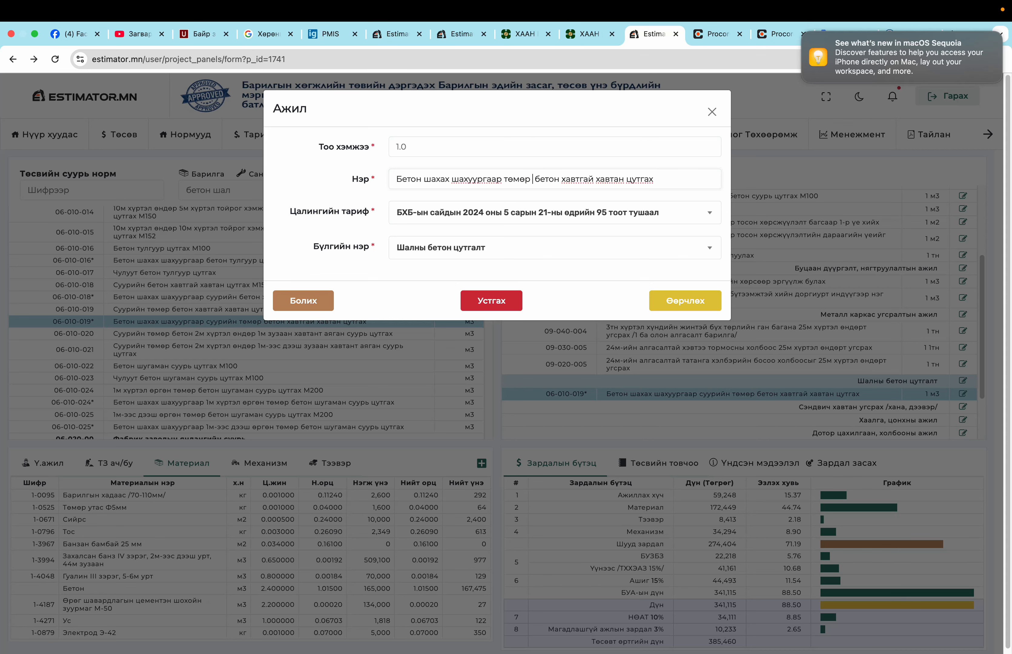
text(мөр бетон шал цутгахбетон)
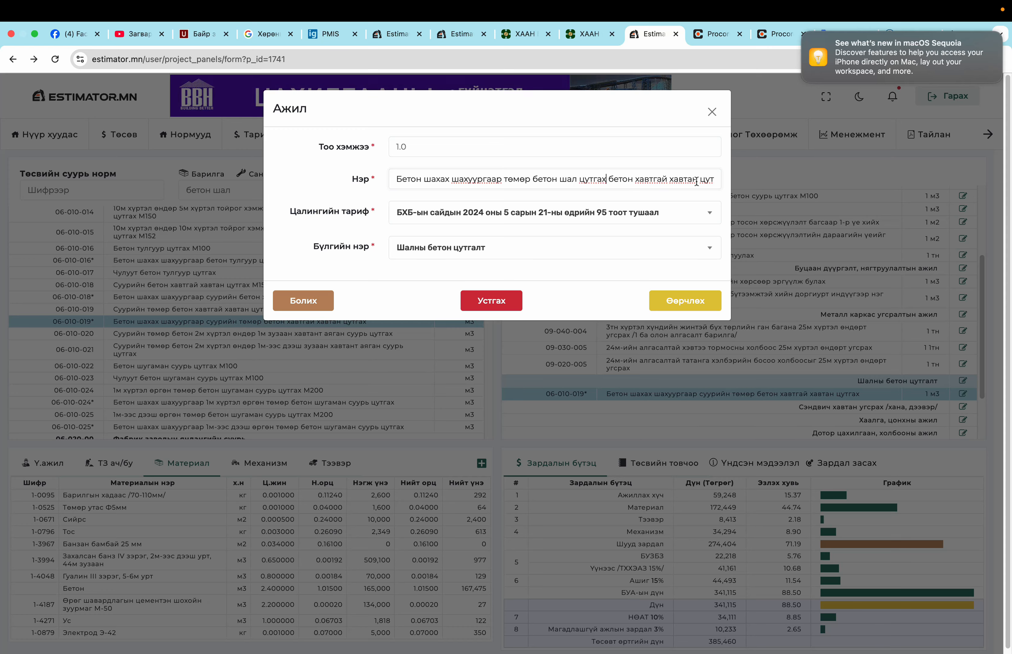
drag(606, 177, 835, 171)
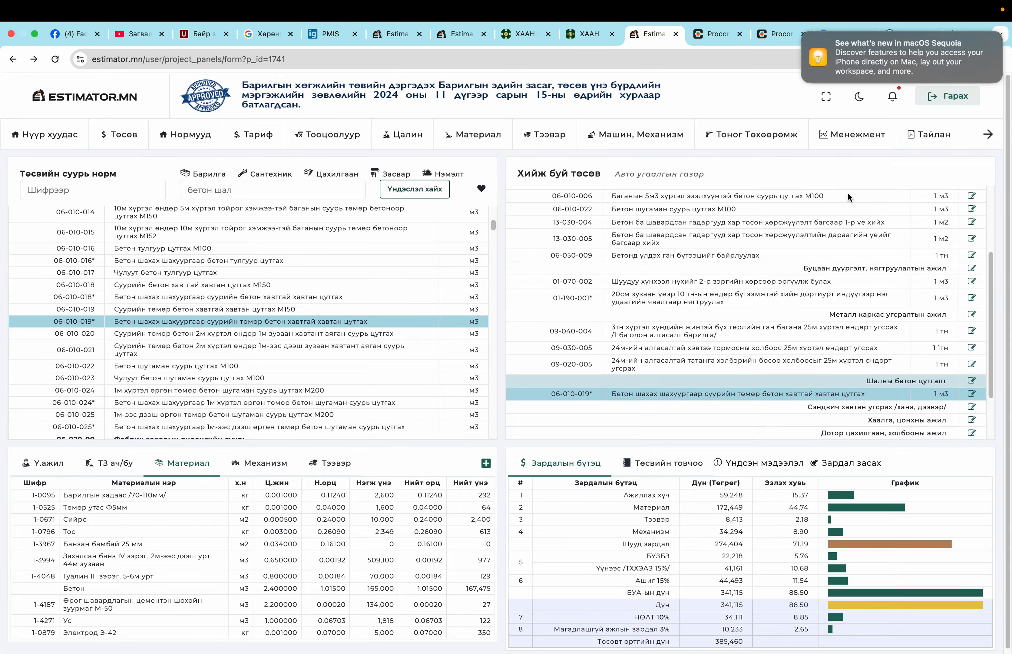
click(971, 393)
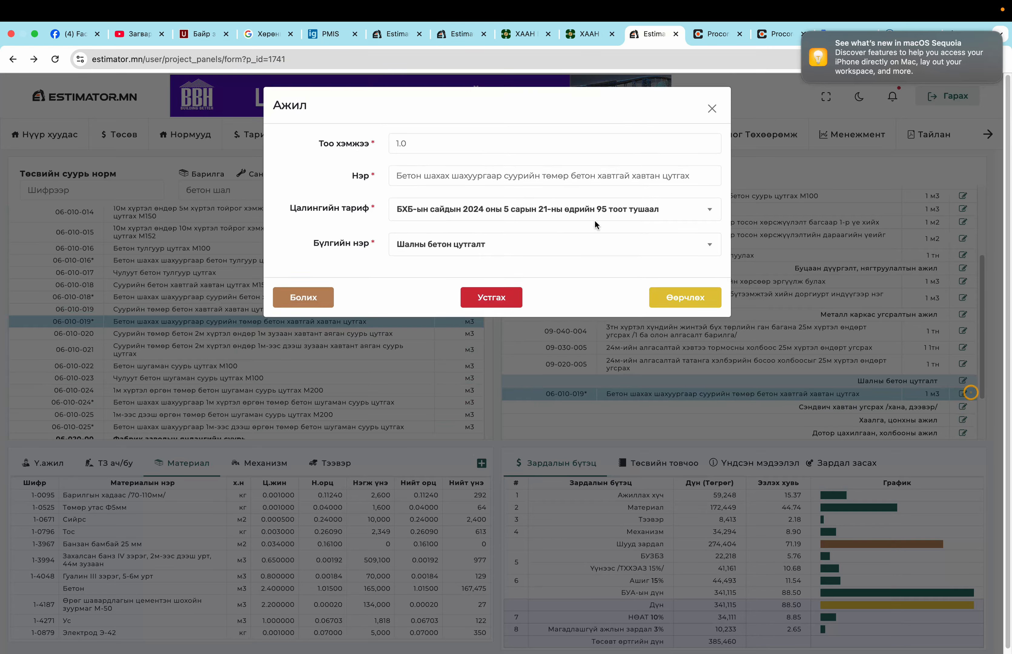
drag(501, 179, 740, 180)
Rename work item 06-010-019* as "Бетон шахах шахуургаар суурийн төмөр бетон шал цутгах" and save the change.
click(971, 393)
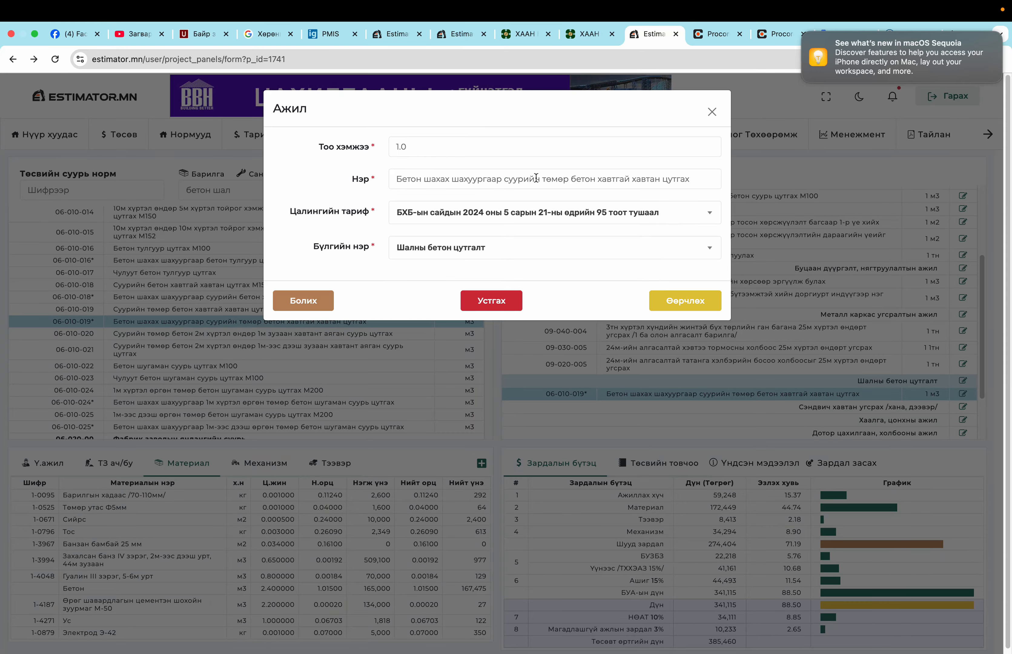
drag(544, 177, 633, 179)
key(BackSpace)
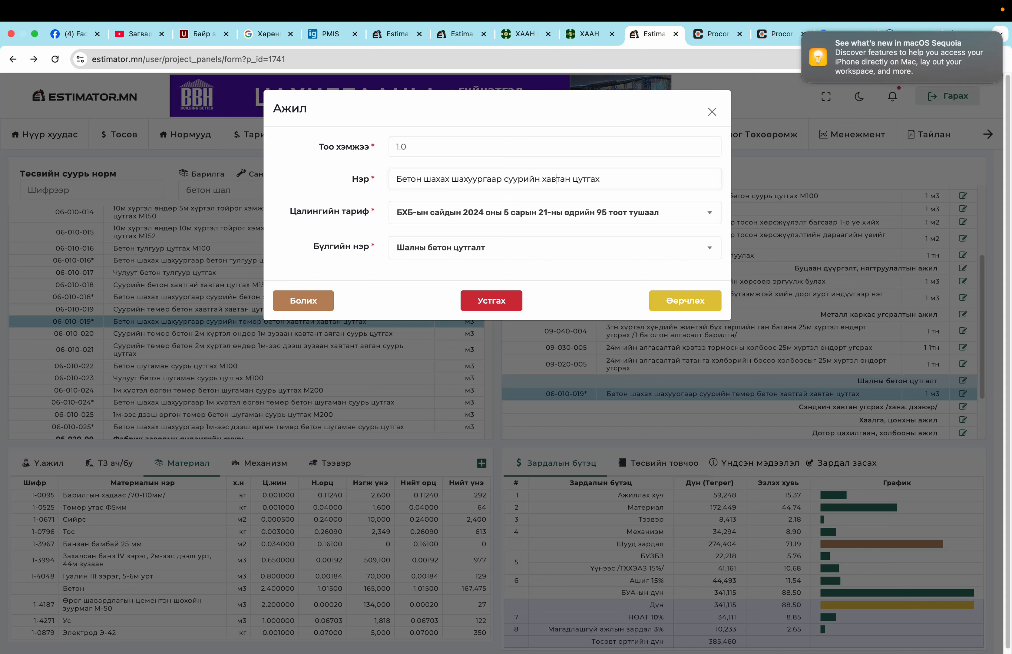
click(571, 179)
key(BackSpace)
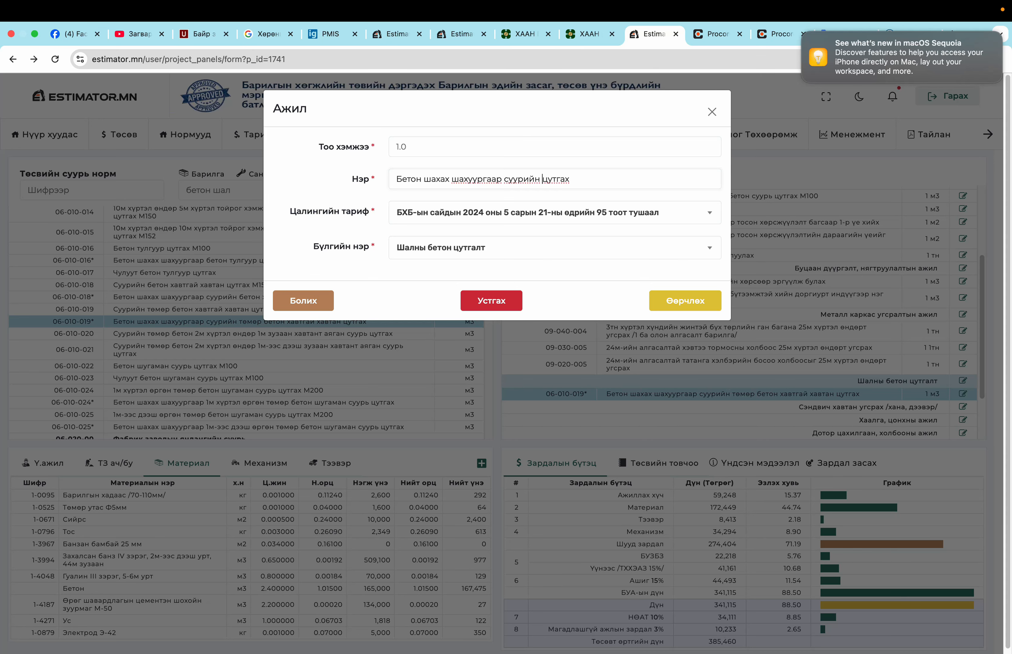
text(етон шал)
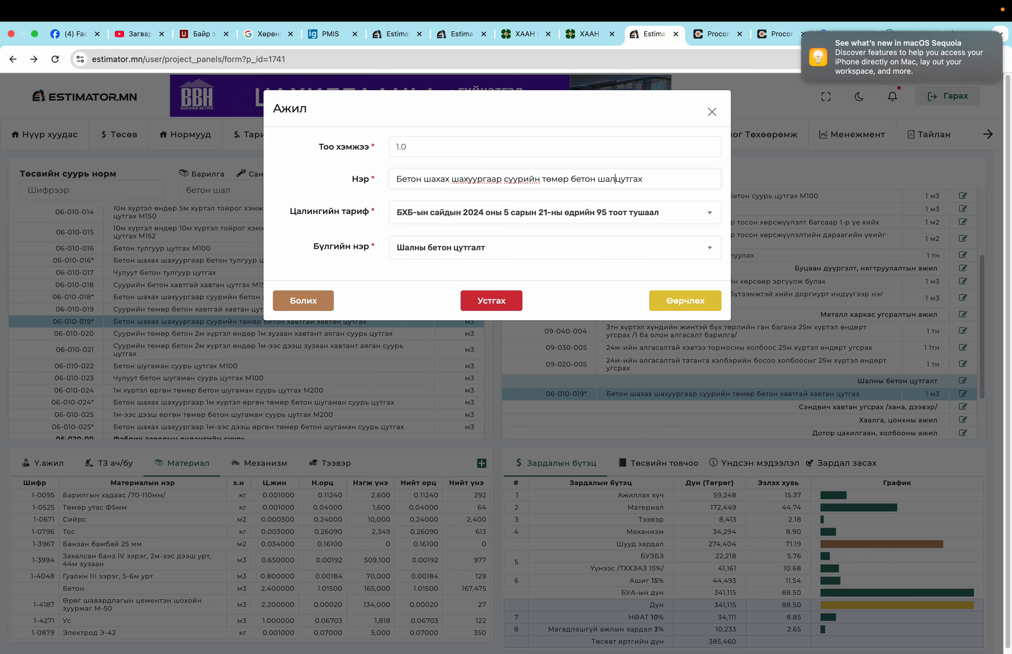
click(683, 302)
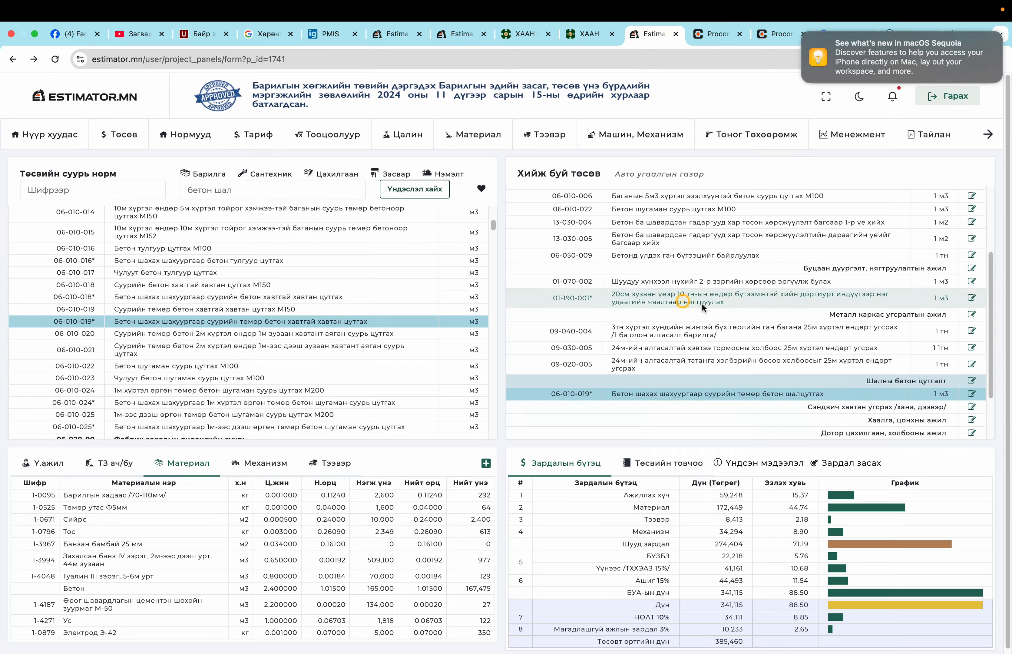
click(971, 393)
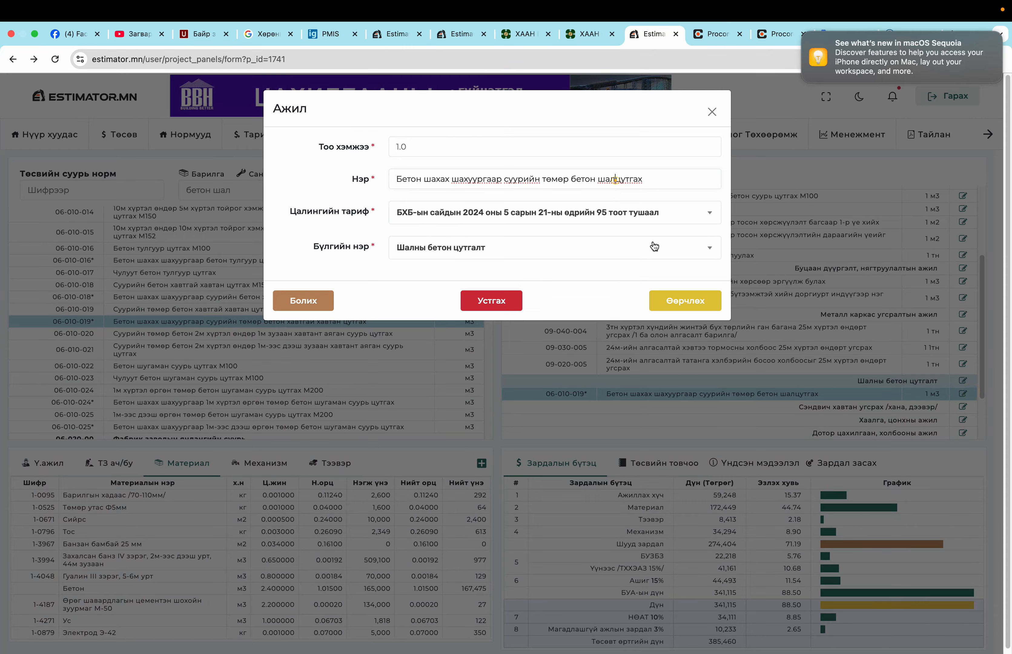
click(695, 302)
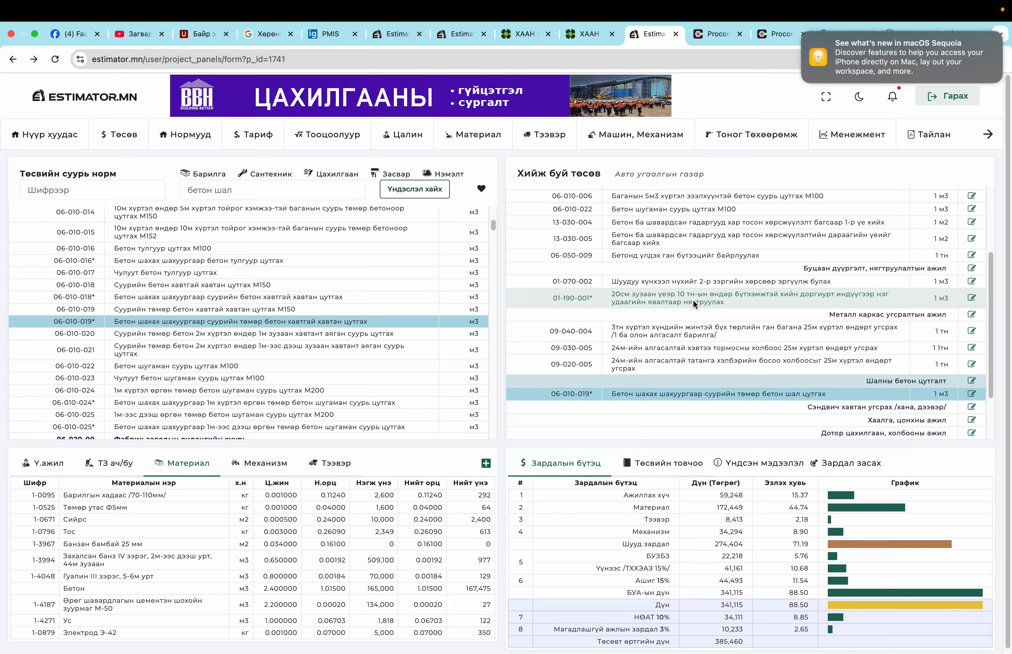
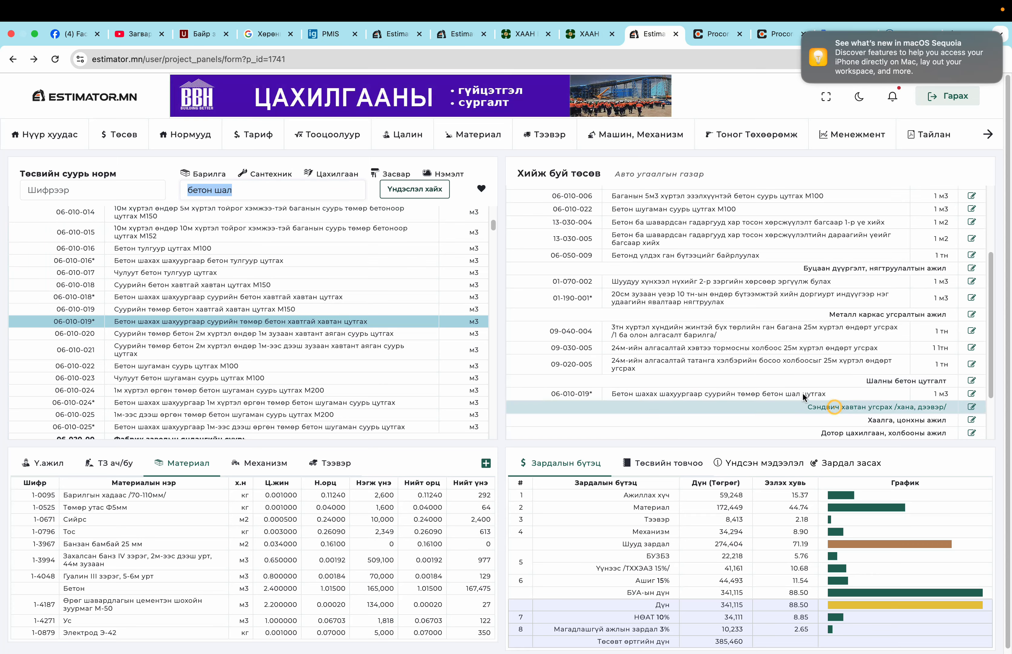
Search the norms for "сэндвич" and for "хавтан", and look through the panel norms for sandwich panel work.
text(сэндвич)
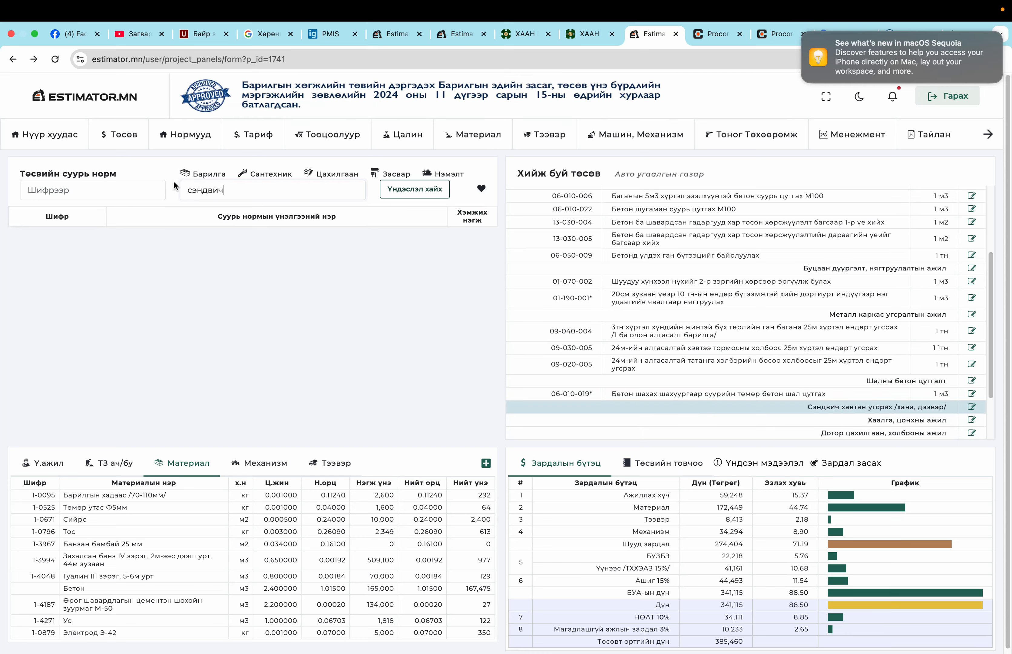
text(хавтан)
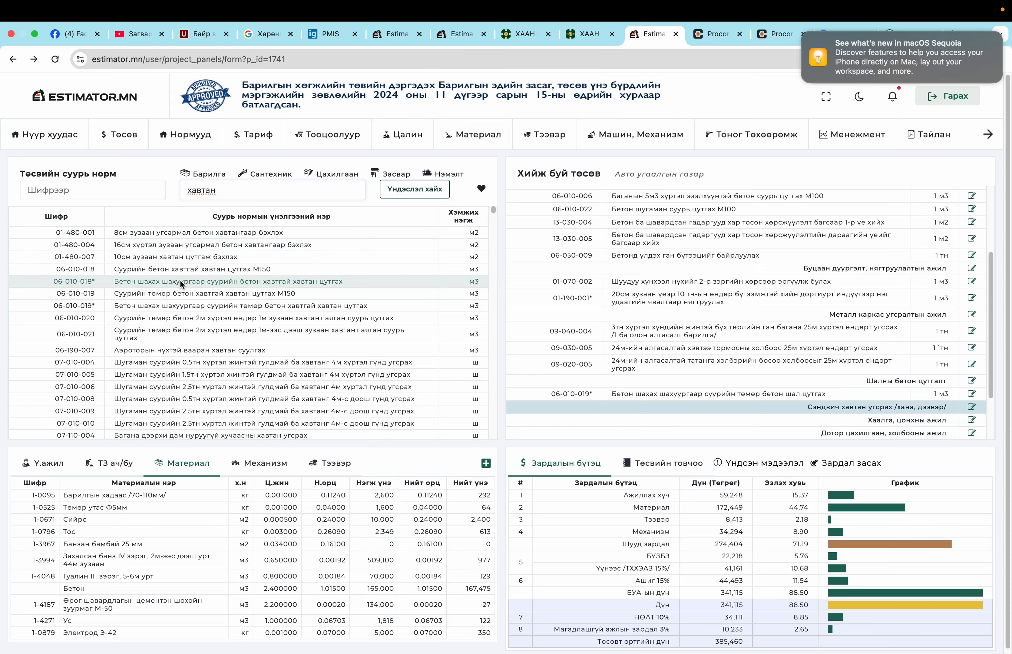
scroll(189, 375, down, 2)
scroll(189, 375, down, 9)
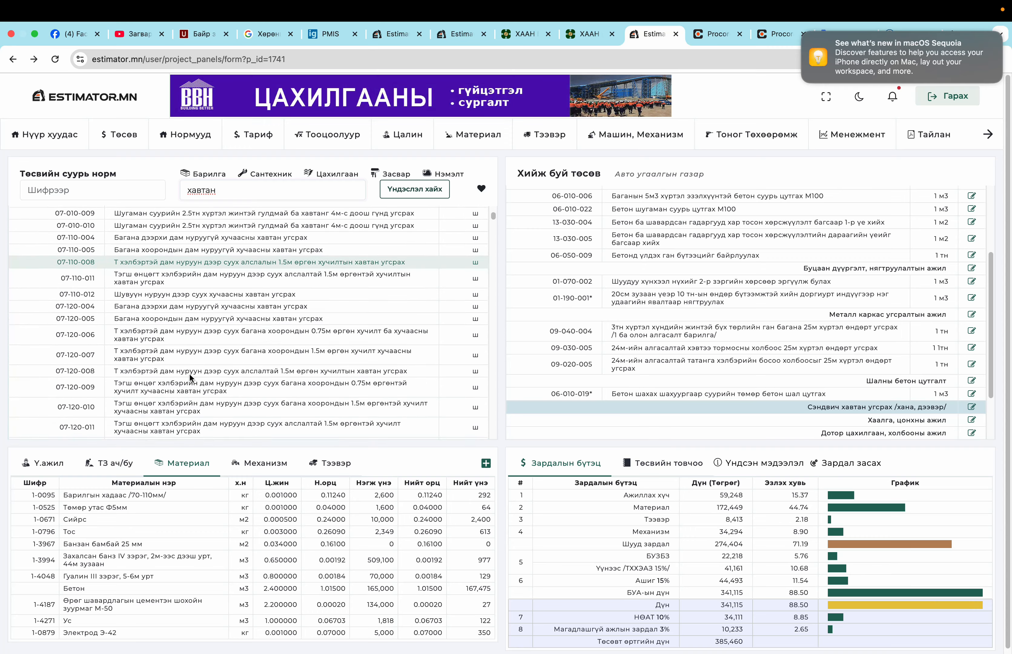
scroll(226, 314, down, 4)
scroll(227, 316, down, 3)
scroll(226, 318, down, 4)
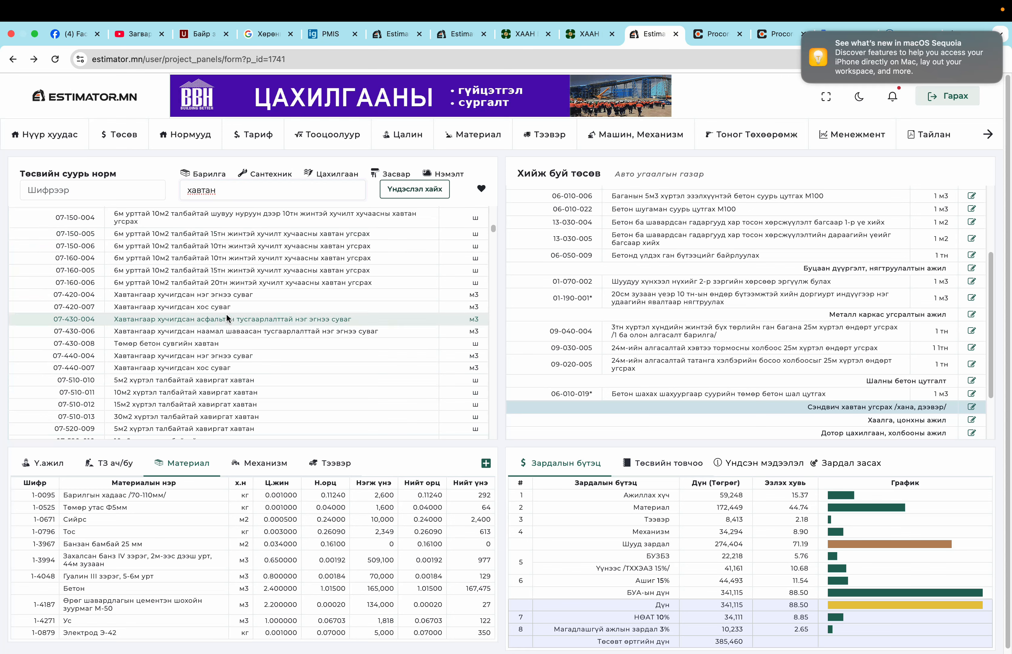
Search the norms for "чулуун хөвөн" and add wall panel norm 08-340-009 and roof panel norm 12-130-010 to the sandwich panel group.
drag(228, 194, 163, 186)
text(чулуун хөвөн)
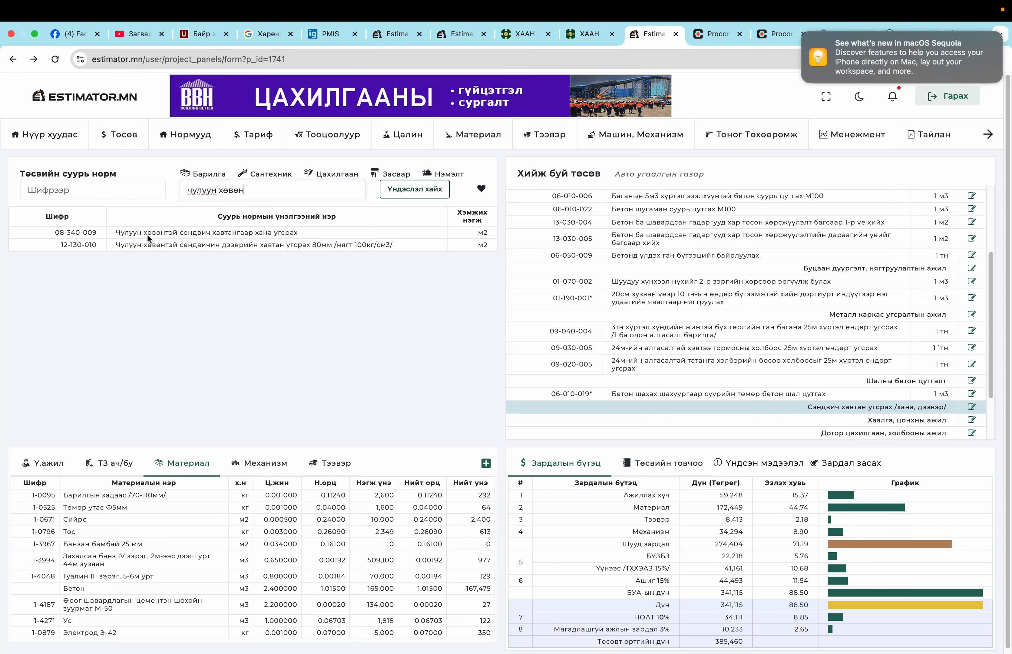
click(266, 233)
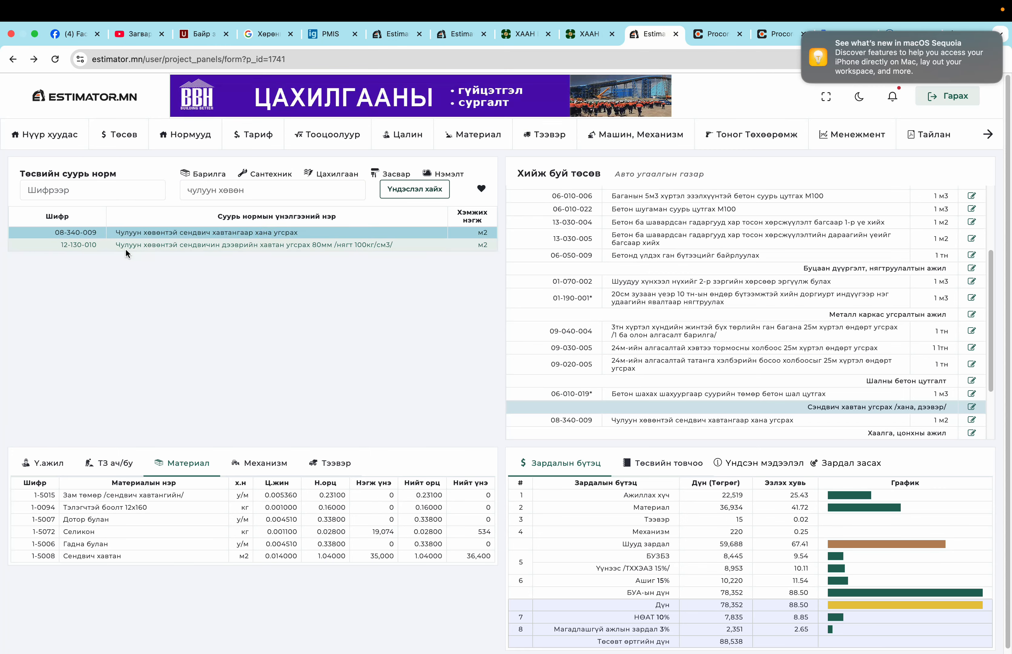
click(267, 244)
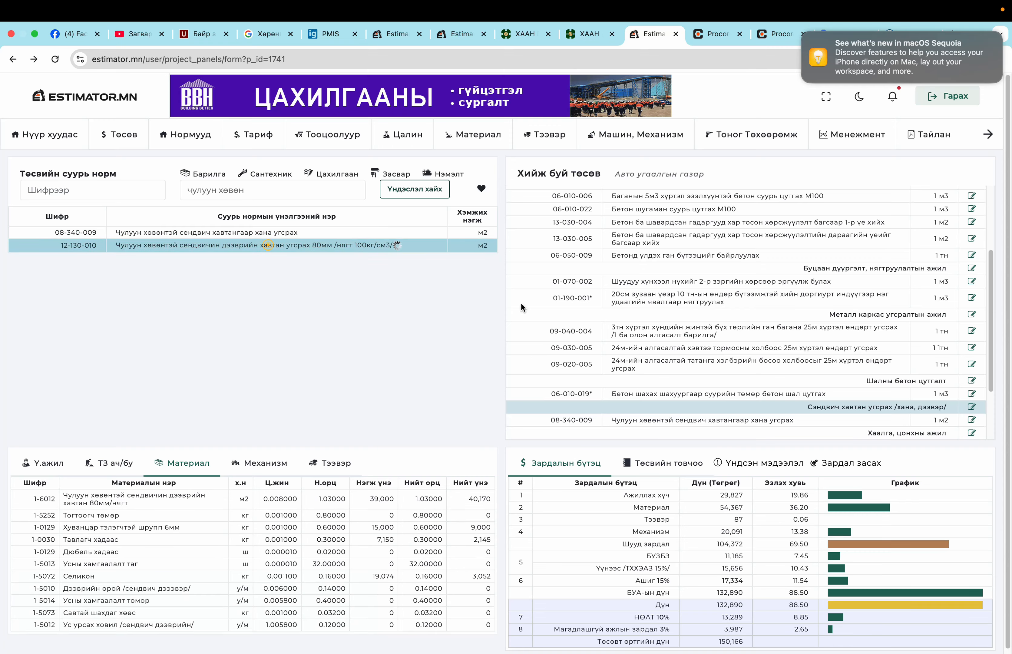
Search the norms for "хаалга" and make the "Хаалга, цонхны ажил" group the target for new work items.
scroll(661, 349, down, 2)
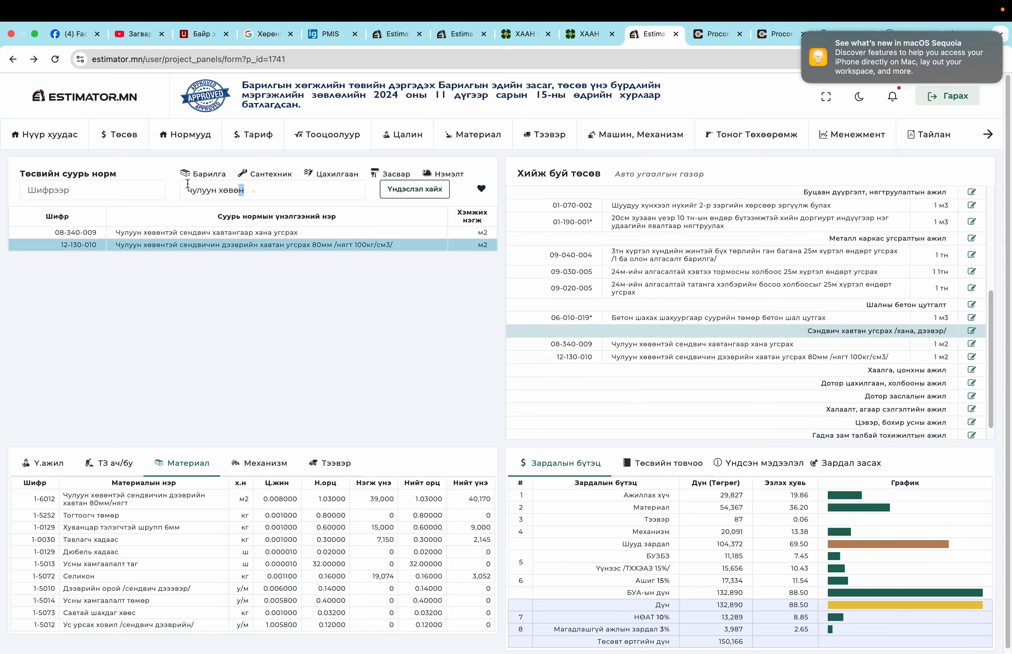
text(аалга)
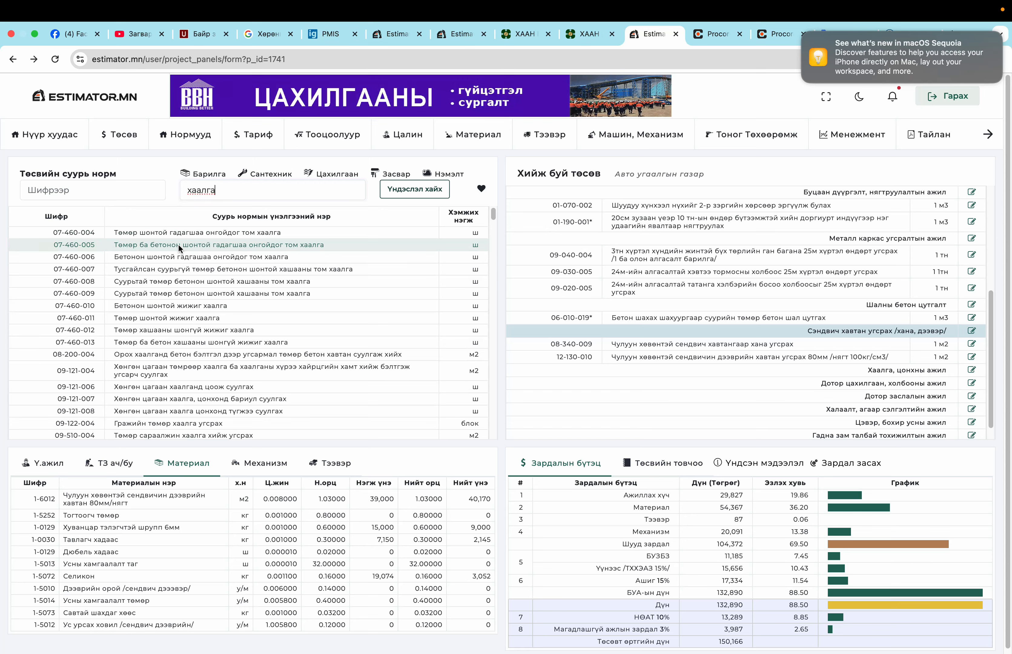
click(904, 370)
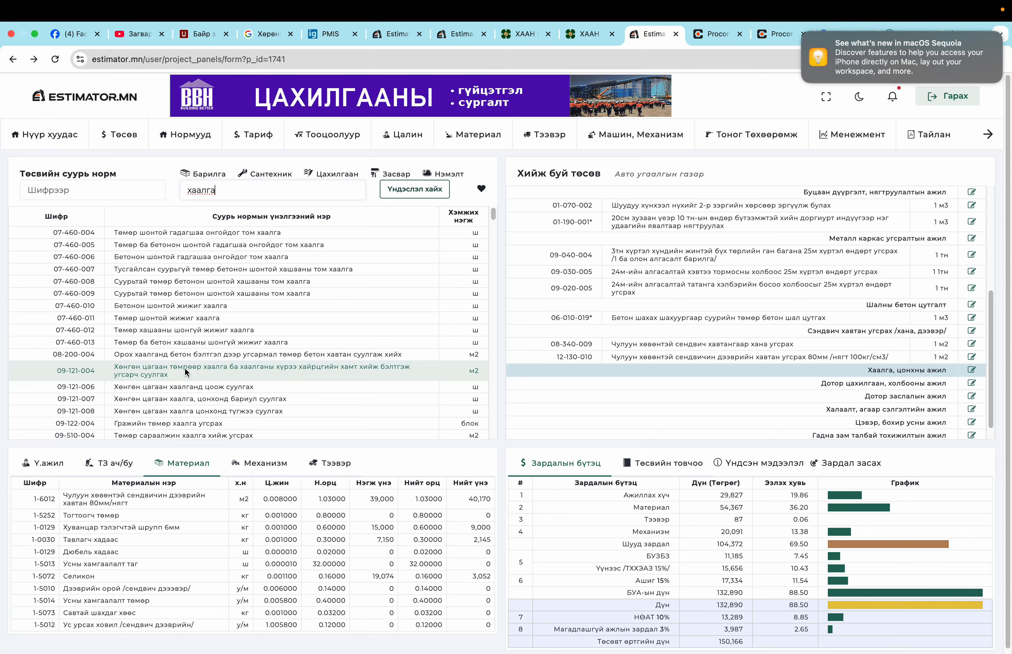
Look through the door norms found for "хаалга" for doors suited to the car wash, returning to the start of the results.
scroll(165, 289, down, 5)
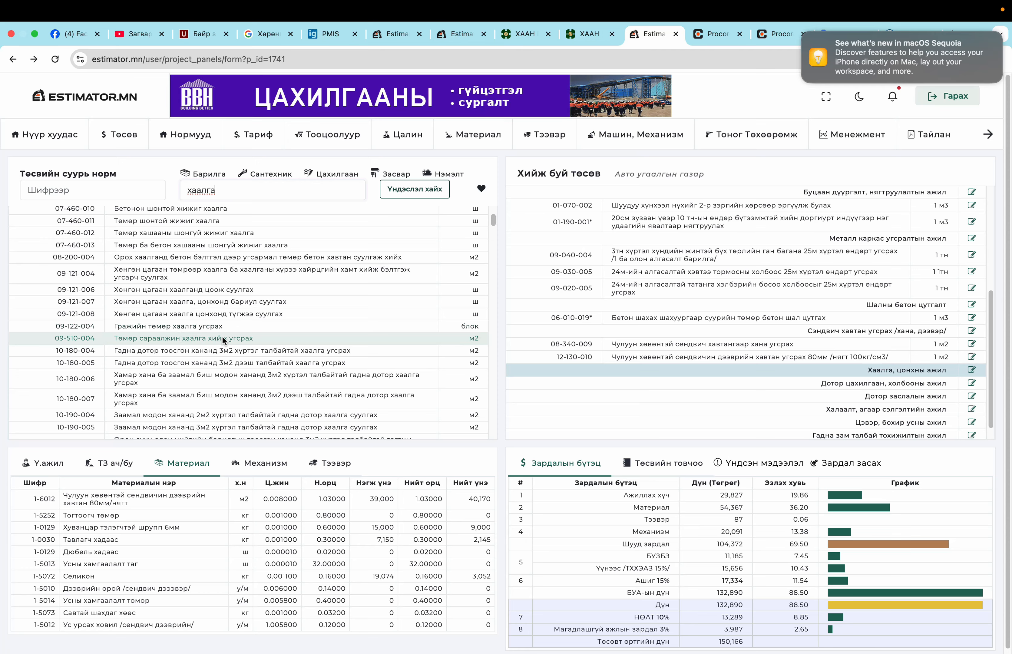
scroll(221, 339, down, 1)
scroll(220, 339, down, 8)
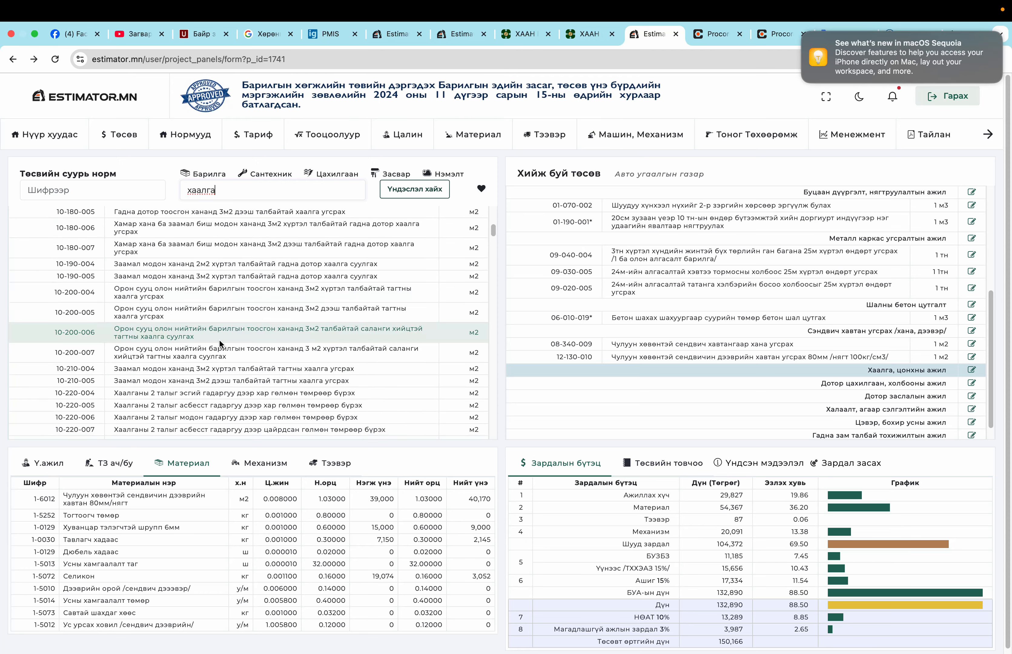
scroll(219, 339, down, 10)
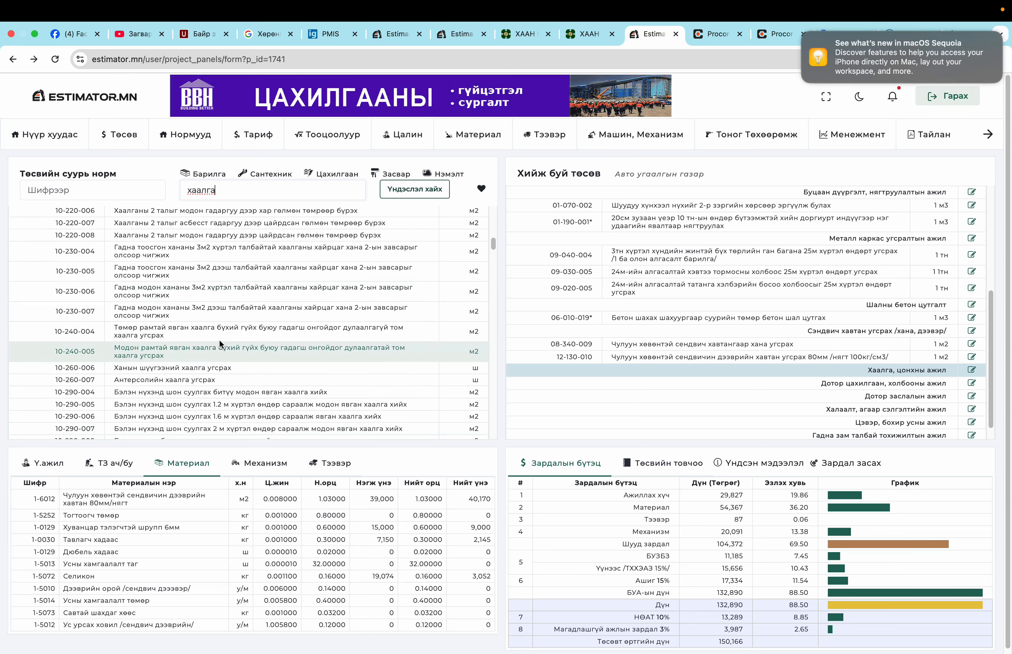
scroll(219, 340, down, 12)
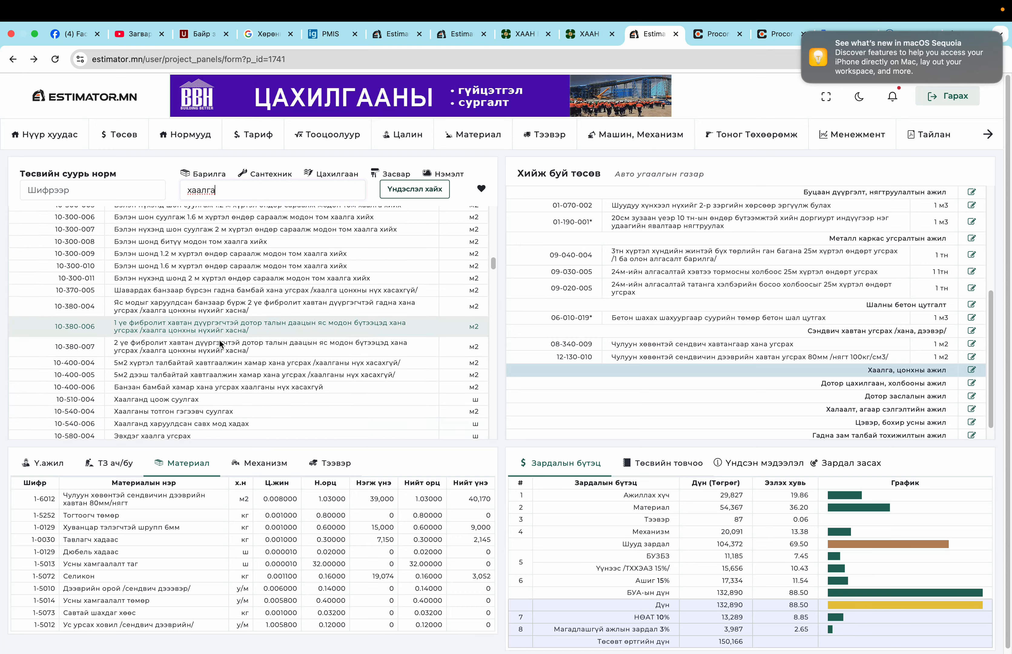
scroll(219, 340, down, 10)
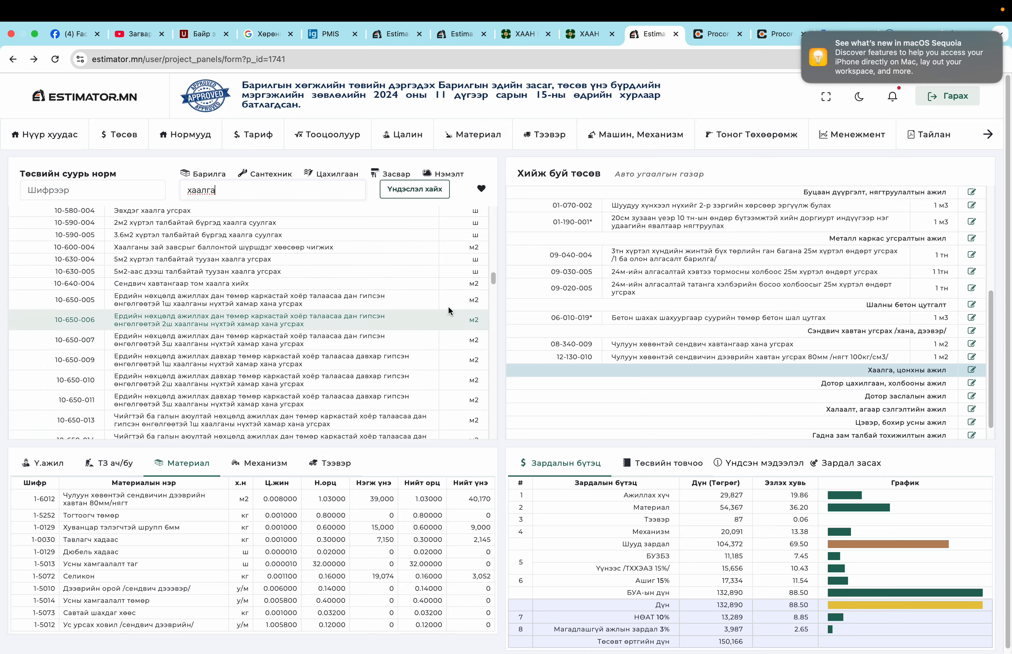
drag(492, 283, 500, 209)
scroll(207, 324, down, 3)
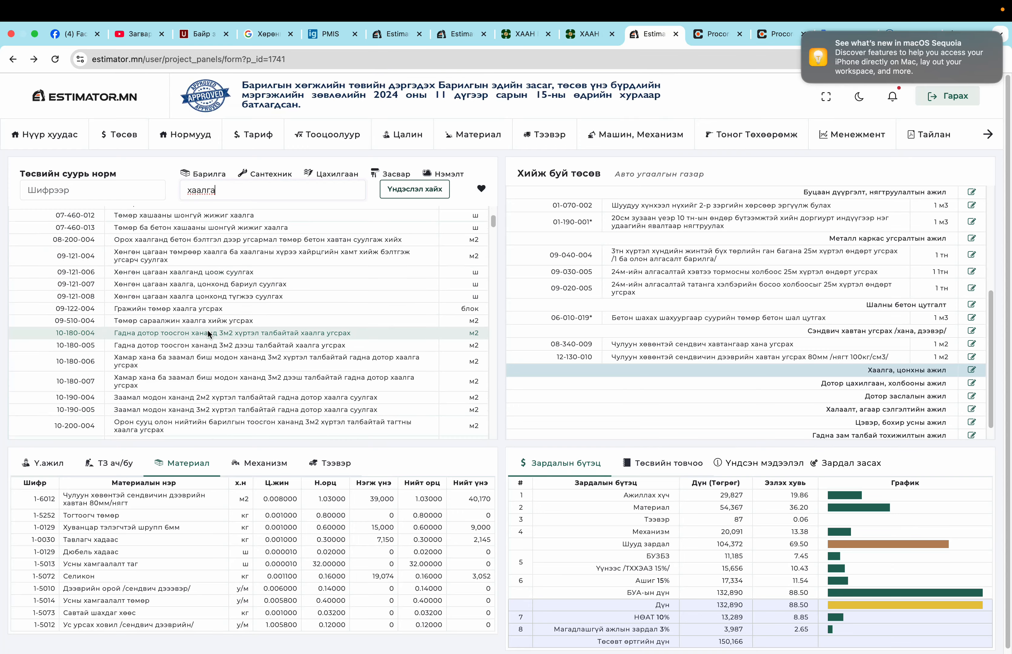
scroll(207, 329, up, 3)
scroll(194, 323, up, 1)
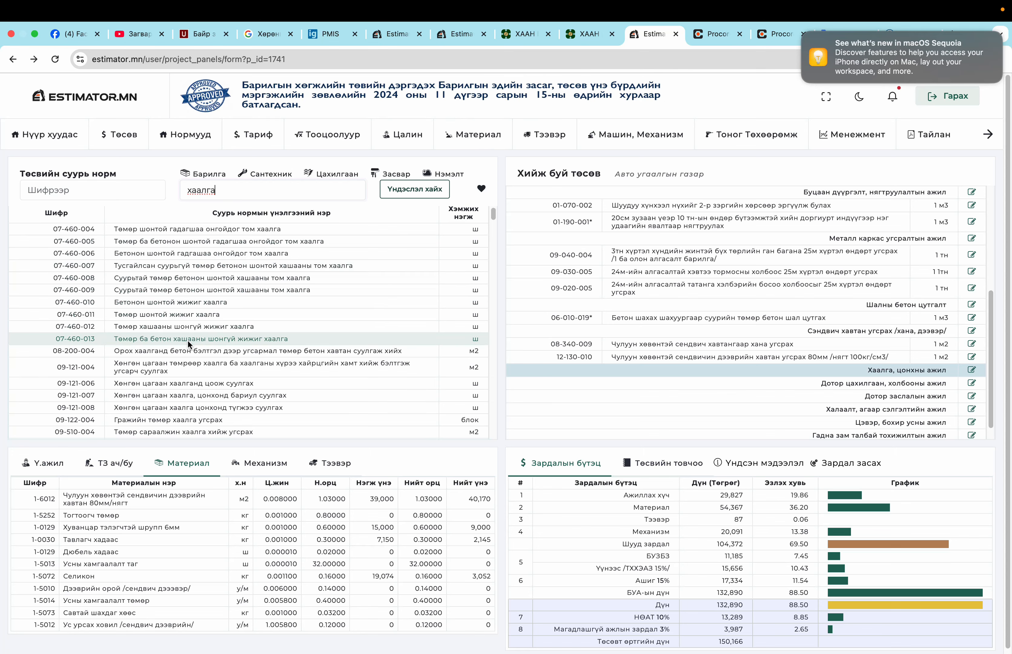
Add norm 10-780-007 "Гаражийн автомат төмөр хаалга угсрах" to the "Хаалга, цонхны ажил" group.
scroll(187, 339, down, 1)
scroll(186, 344, down, 1)
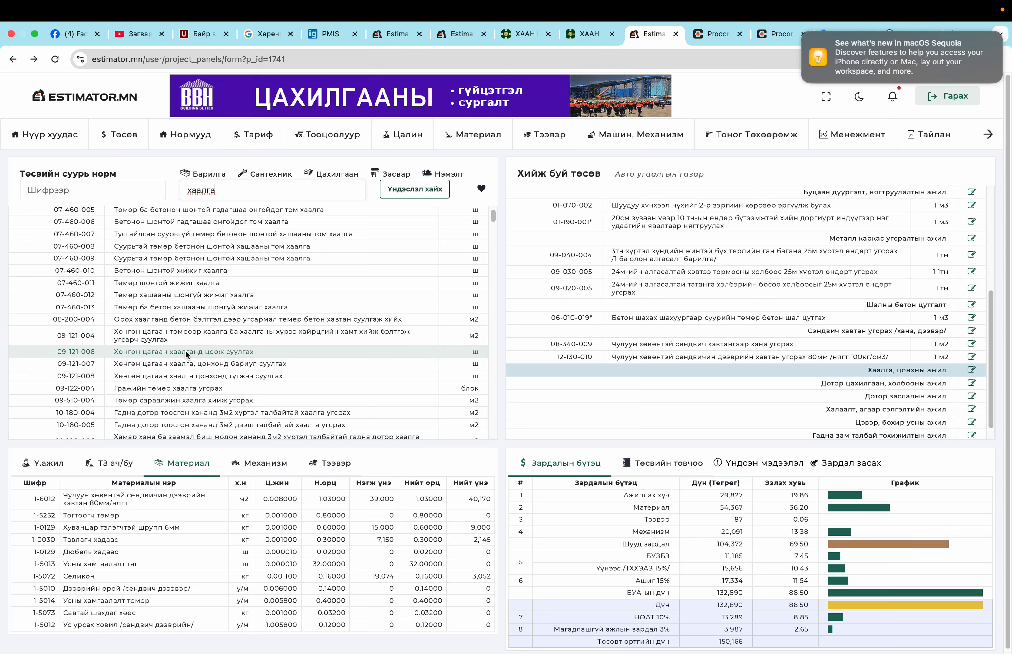
scroll(182, 351, down, 4)
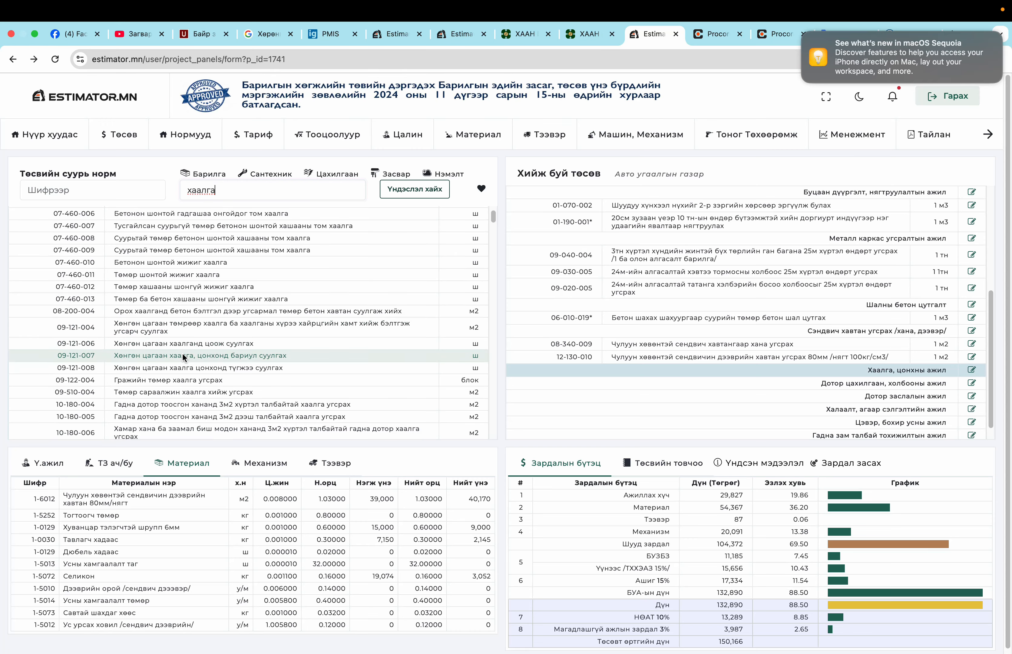
scroll(198, 390, down, 6)
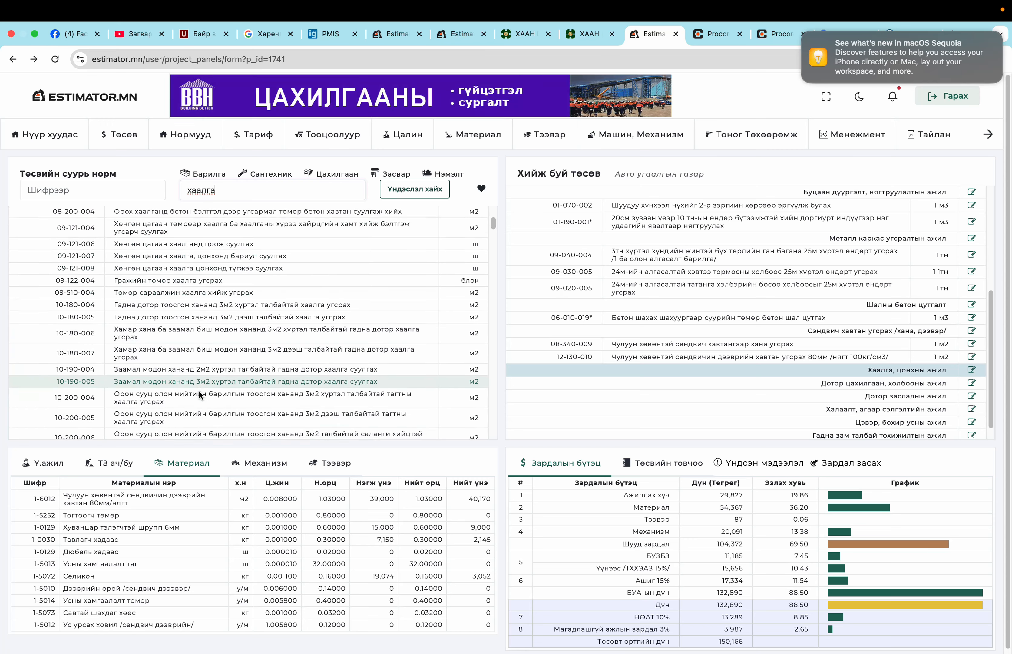
scroll(199, 390, down, 3)
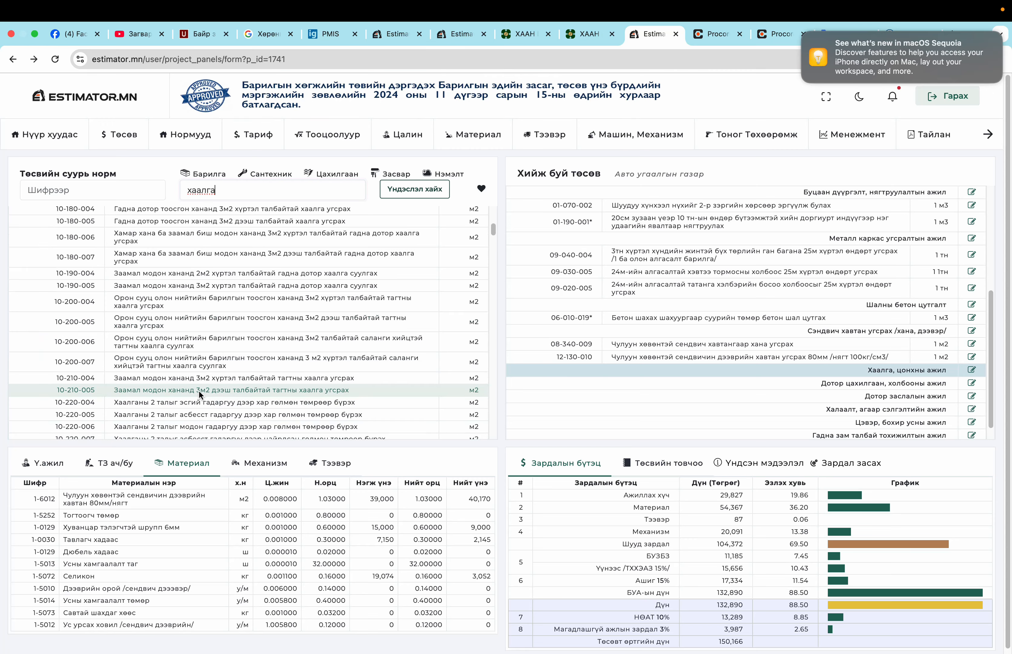
scroll(199, 390, down, 6)
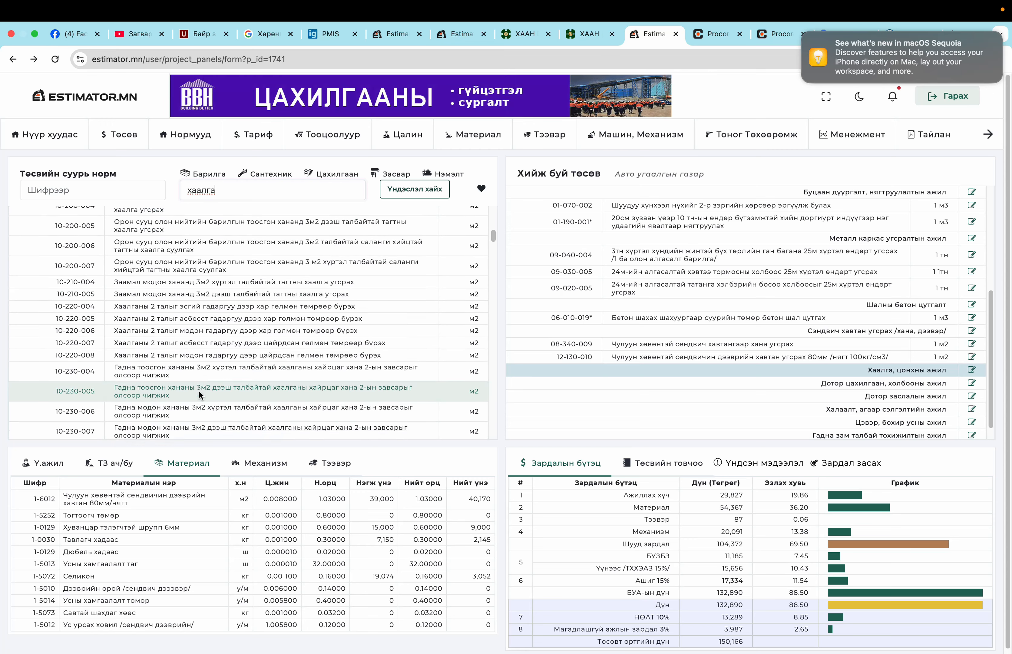
scroll(198, 390, down, 15)
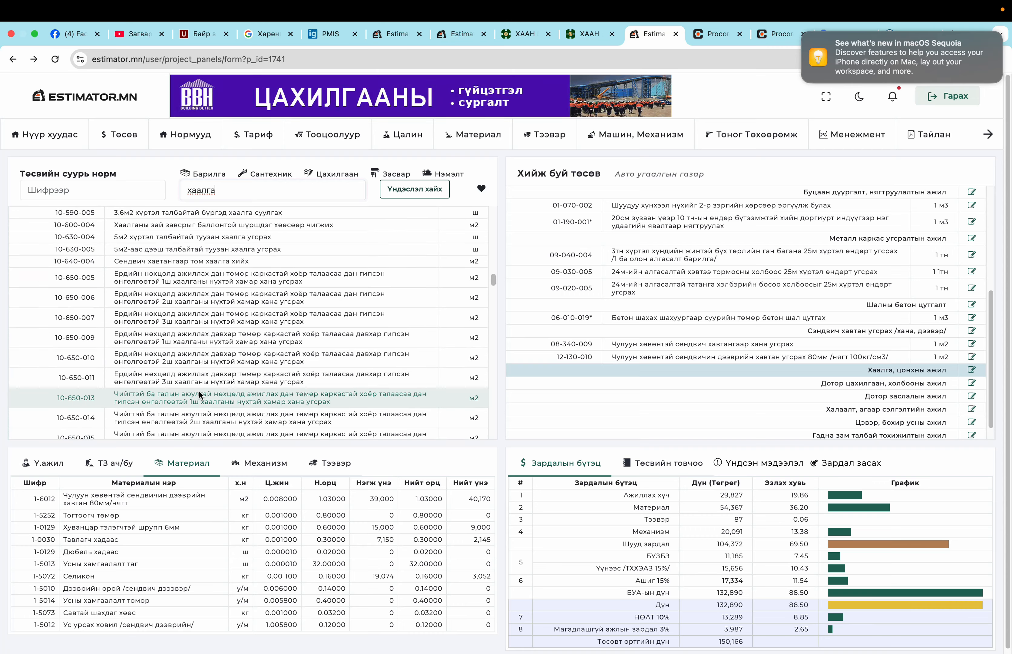
scroll(198, 391, down, 12)
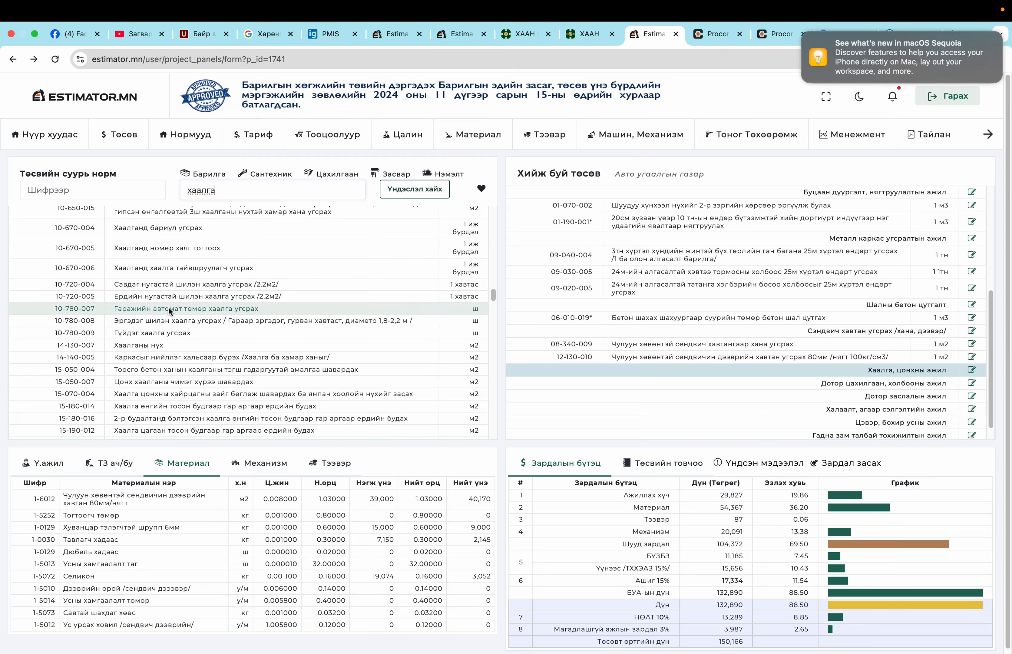
double_click(193, 308)
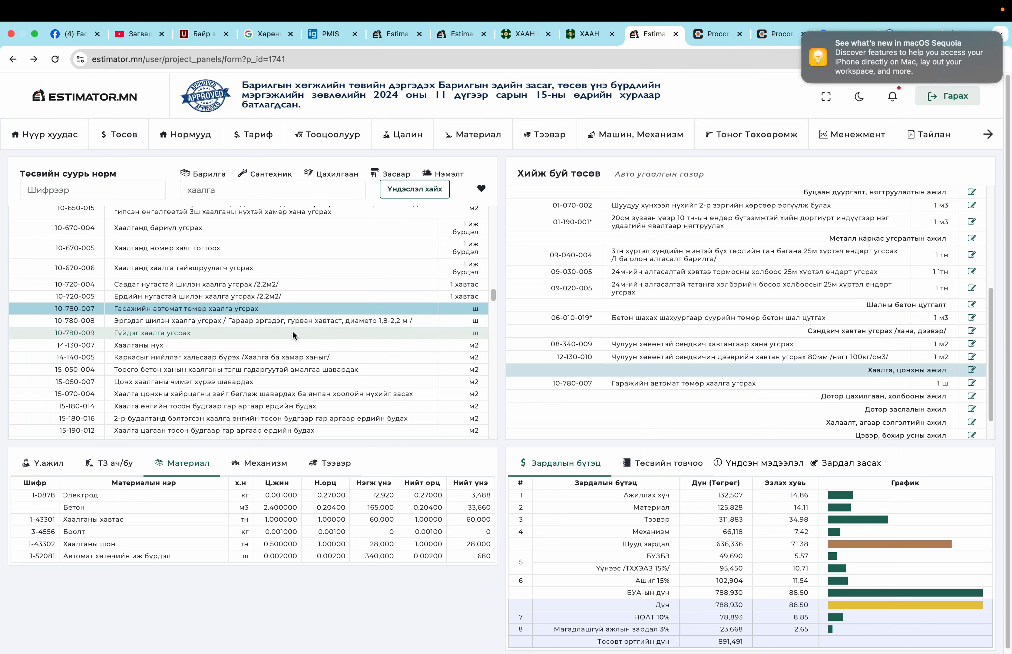
Look through the remaining "хаалга" norms after 10-780-007 for further door installation work.
scroll(235, 373, down, 1)
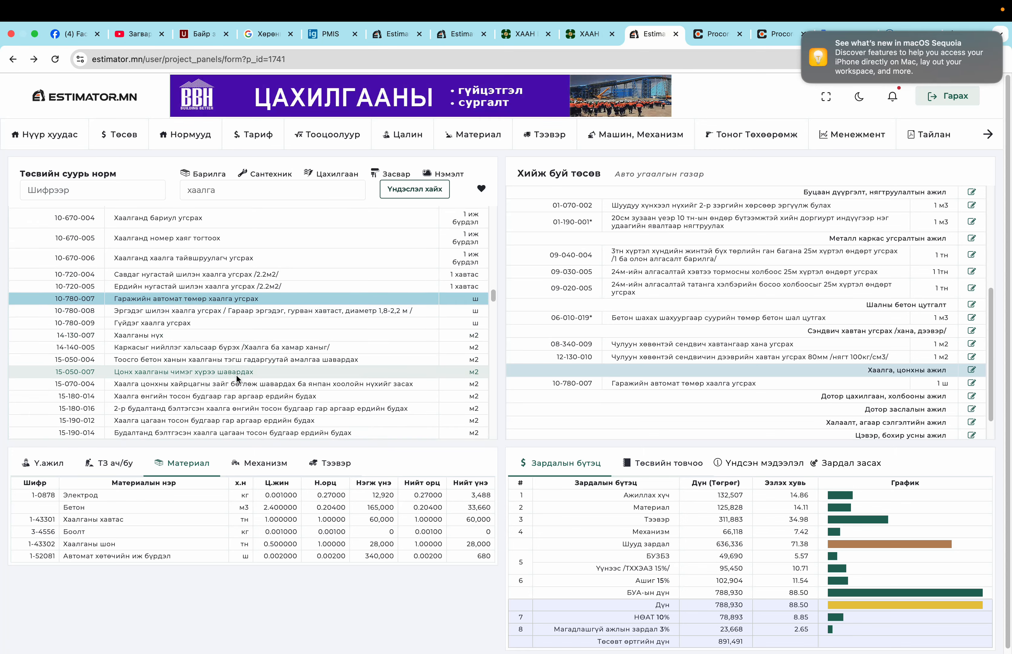
scroll(236, 390, down, 5)
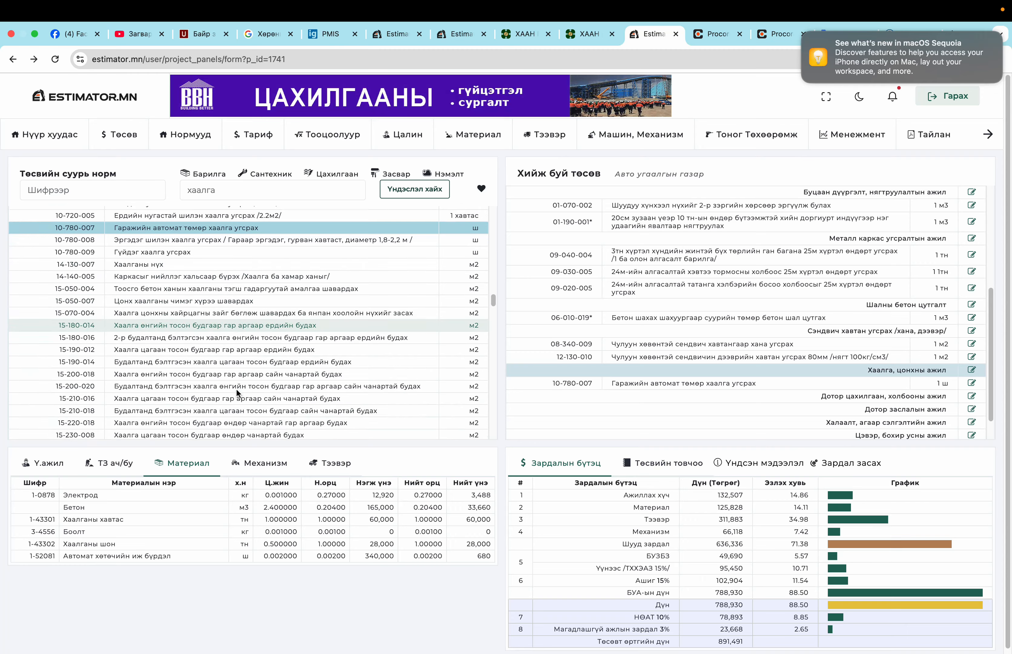
scroll(236, 392, down, 5)
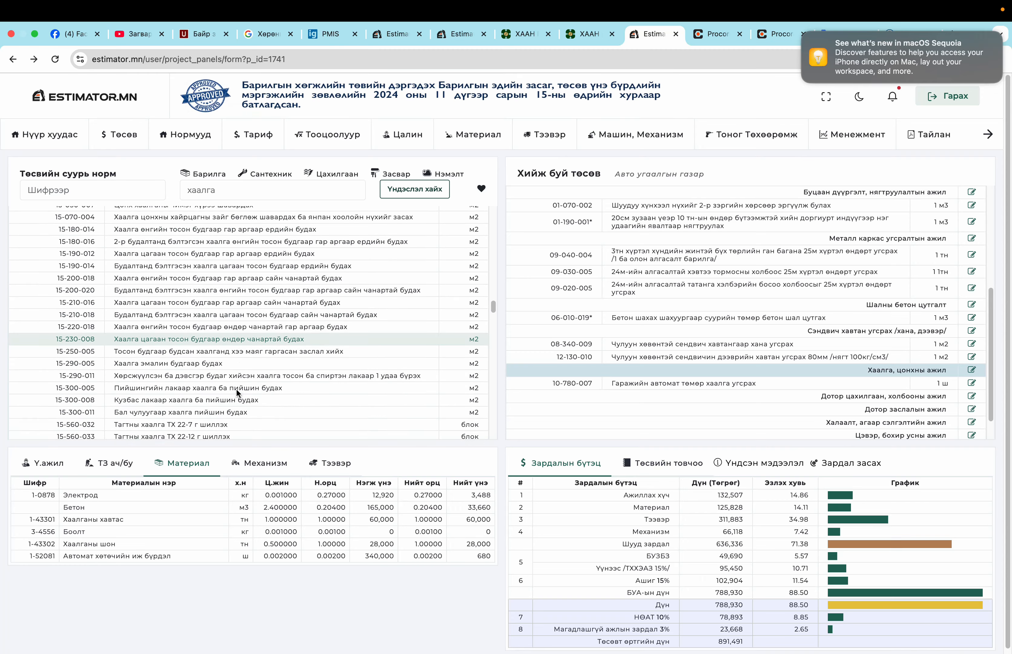
scroll(236, 388, down, 2)
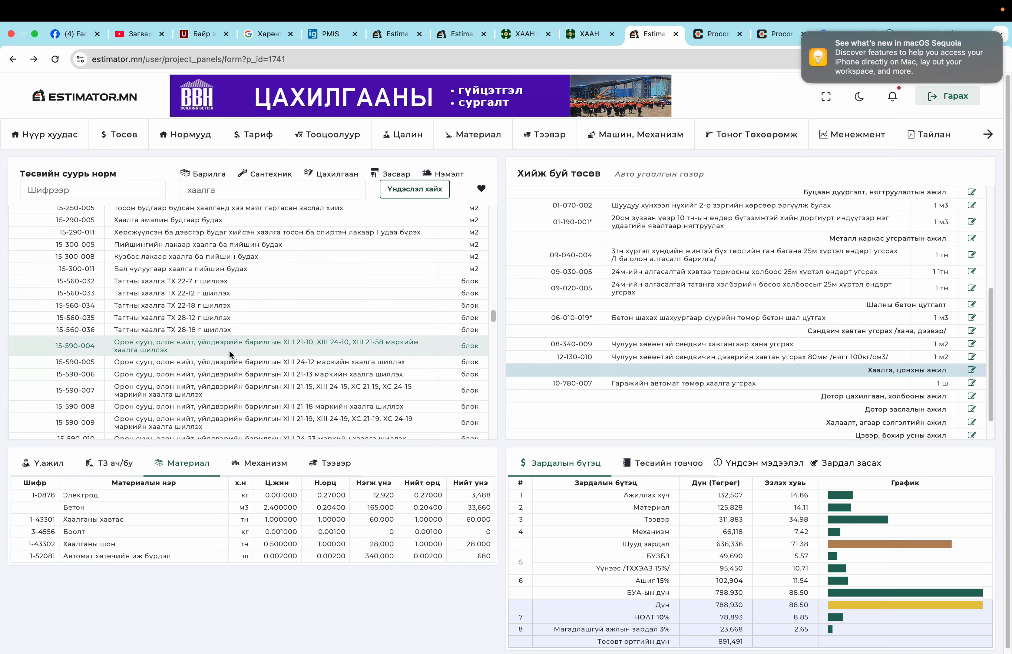
scroll(228, 349, down, 8)
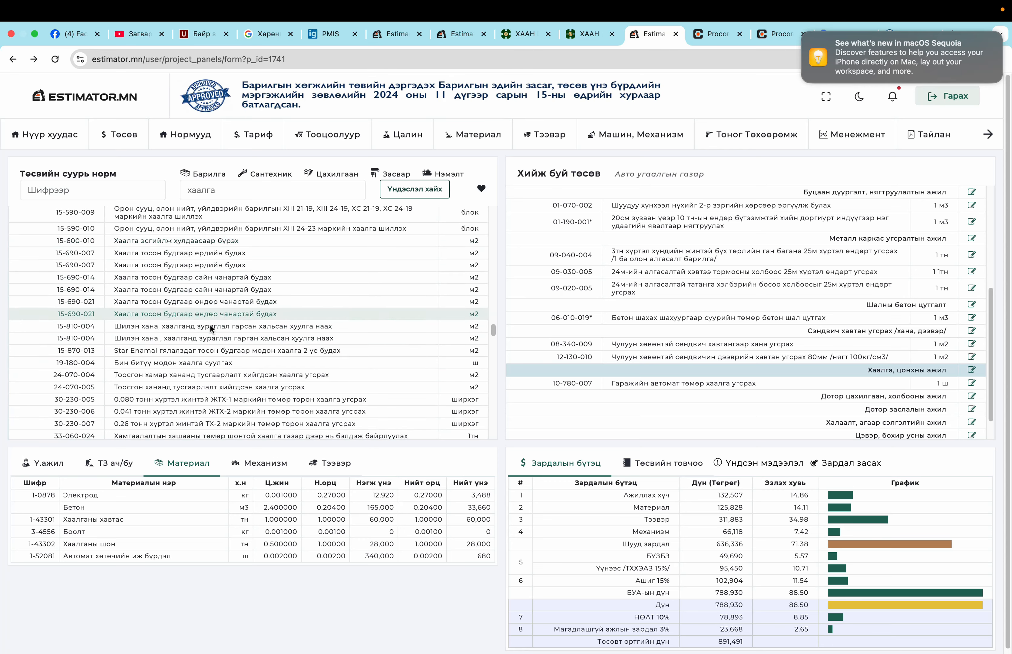
scroll(211, 346, down, 1)
scroll(211, 346, down, 5)
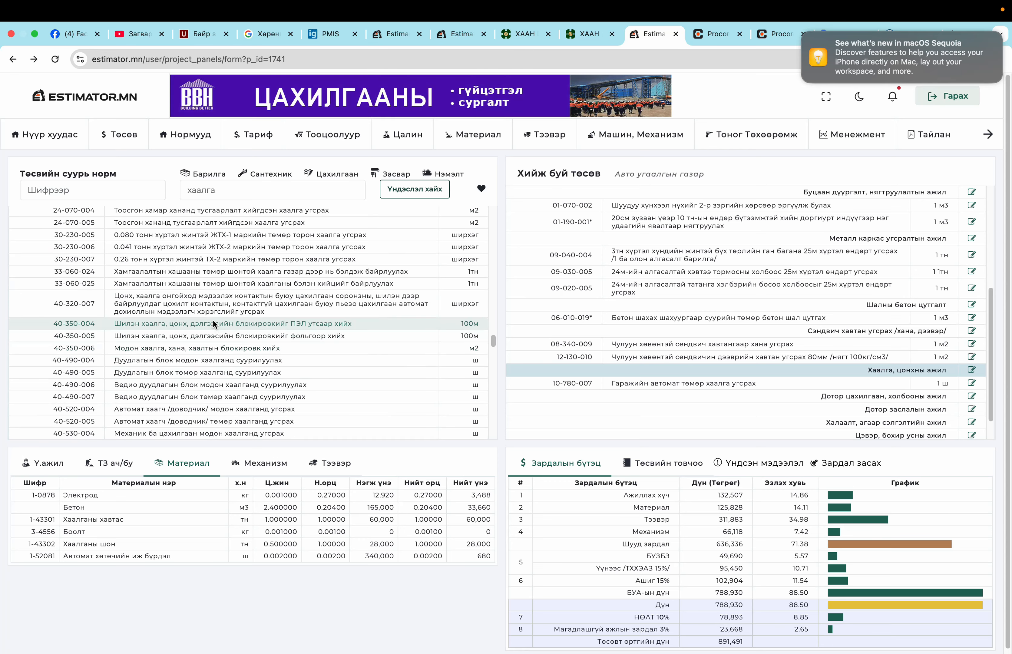
scroll(214, 323, down, 1)
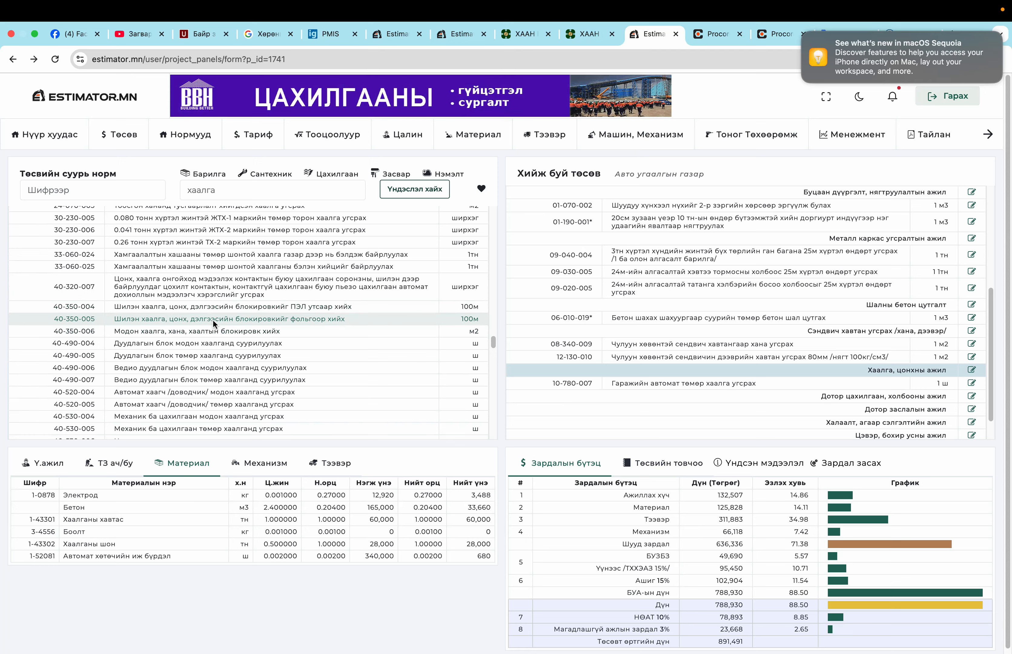
scroll(213, 319, down, 5)
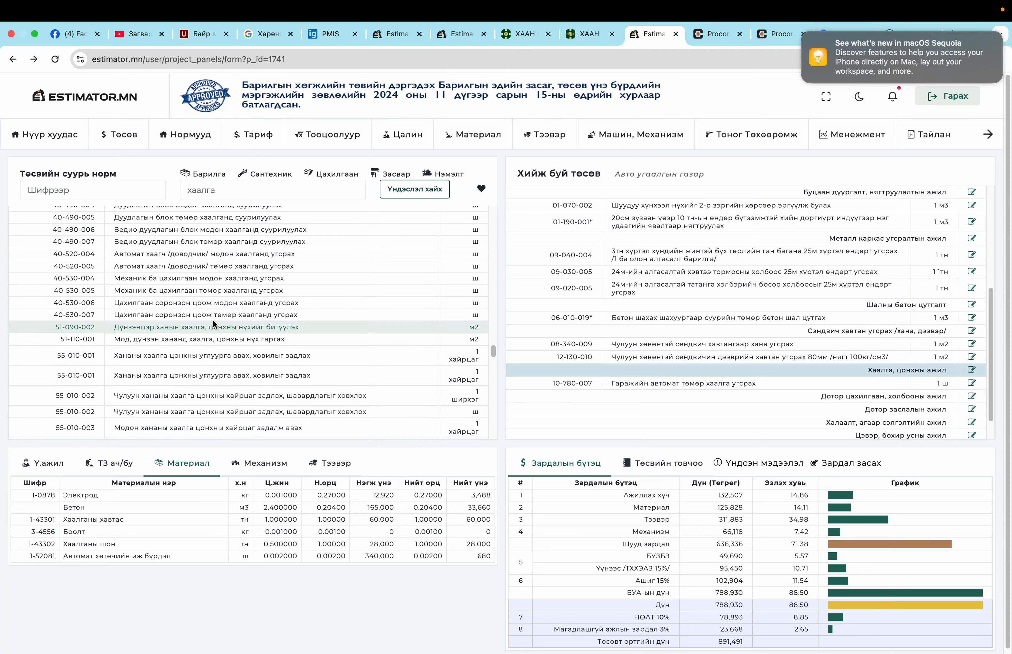
scroll(213, 318, down, 6)
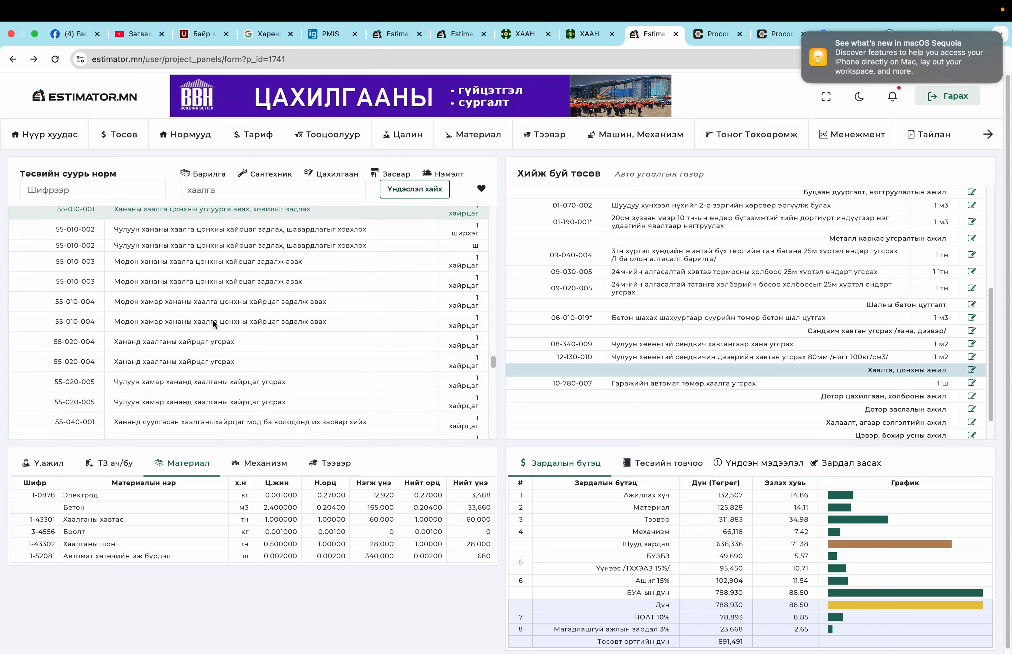
scroll(210, 321, down, 3)
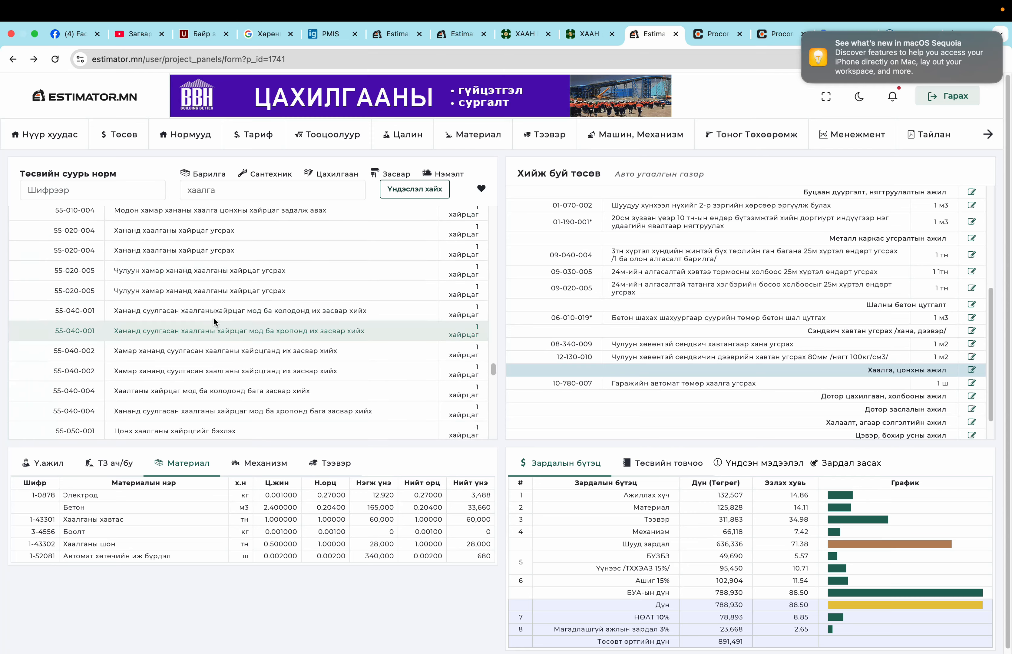
scroll(235, 262, down, 3)
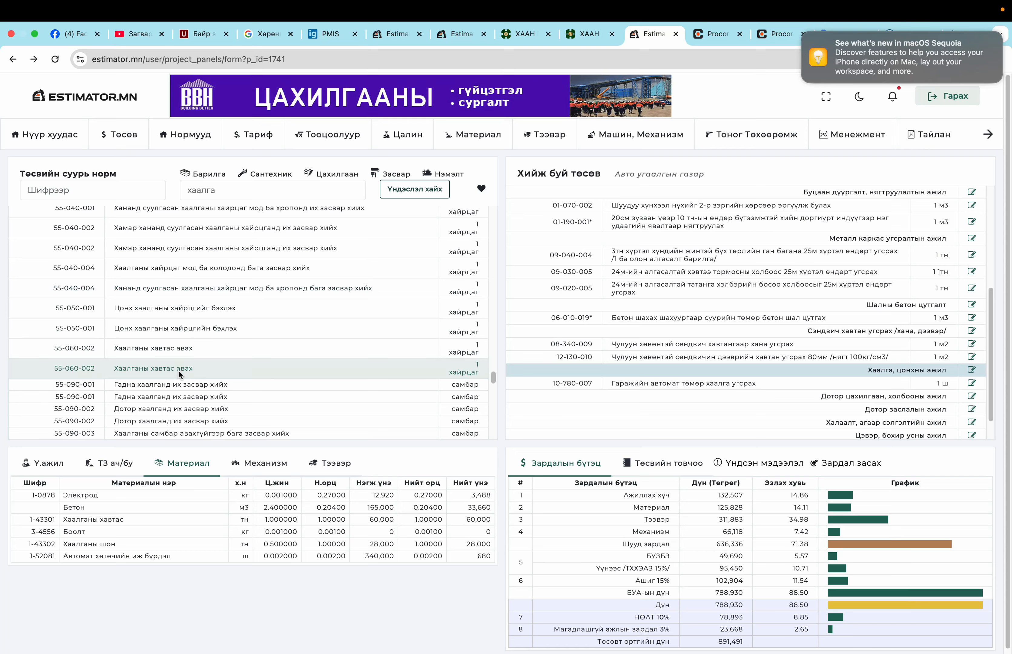
Search the norms for "хаалга угсрах" and add norm 10-180-004, for doors up to 3м2 in brick walls, to the "Хаалга, цонхны ажил" group.
scroll(200, 353, up, 10)
scroll(234, 276, up, 10)
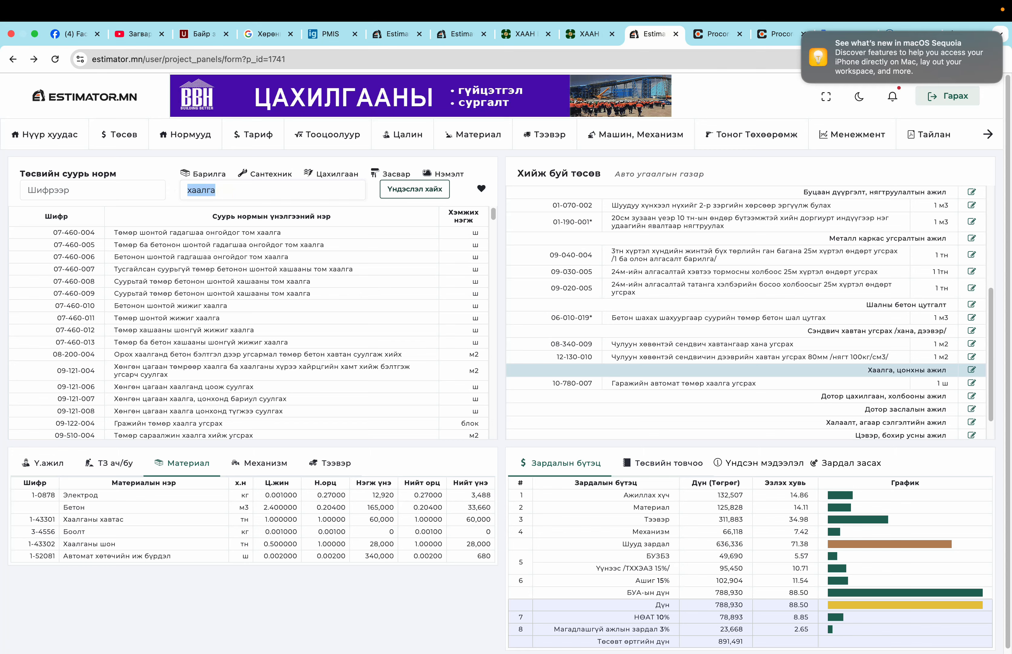
text(хаалга угсрах)
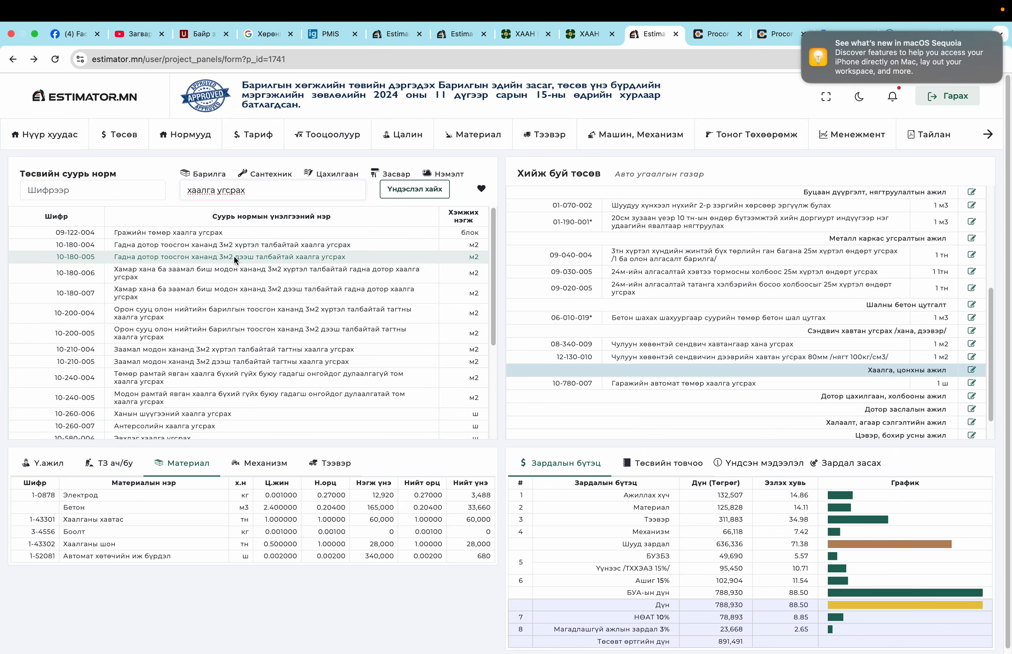
scroll(233, 255, down, 1)
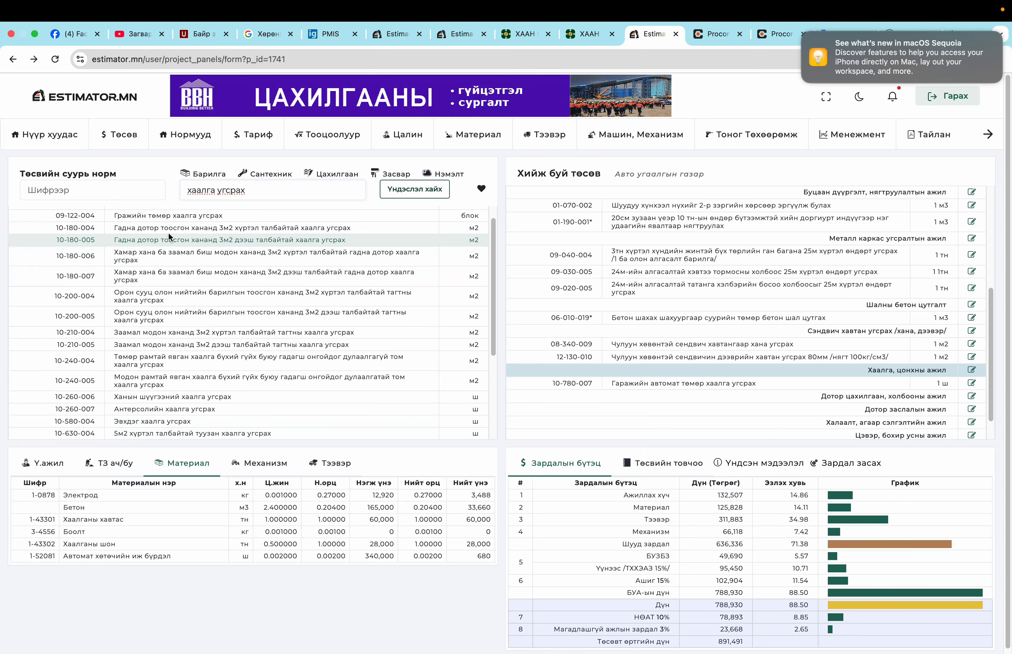
double_click(245, 226)
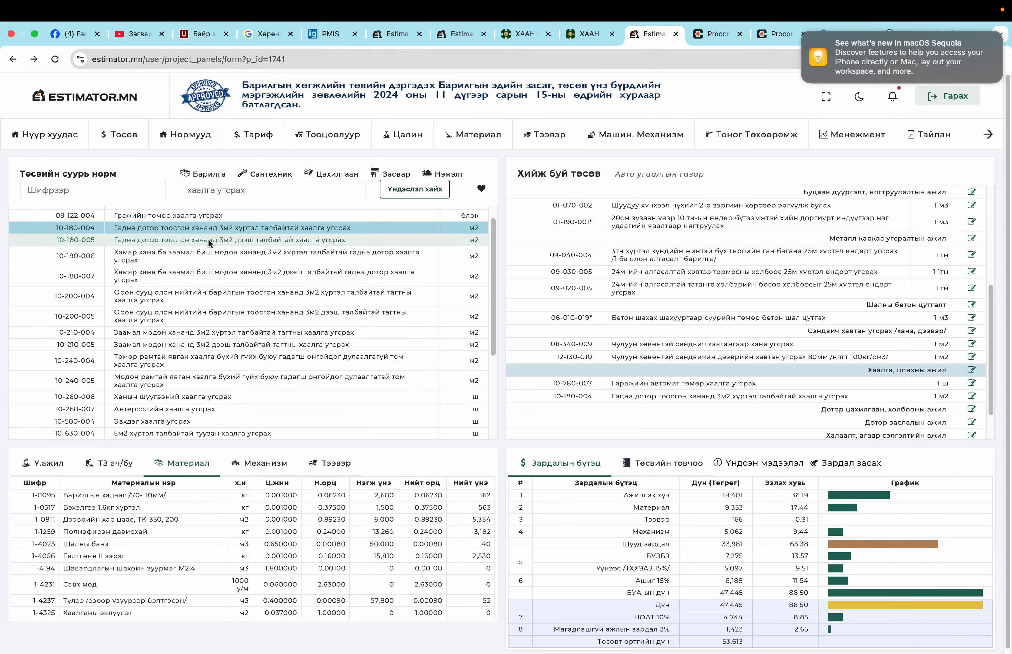
Search the norms for "цонх" and add norm 10-150-007, for opening single windows up to 10м2 in industrial brick walls, to the doors and windows group.
scroll(217, 240, down, 6)
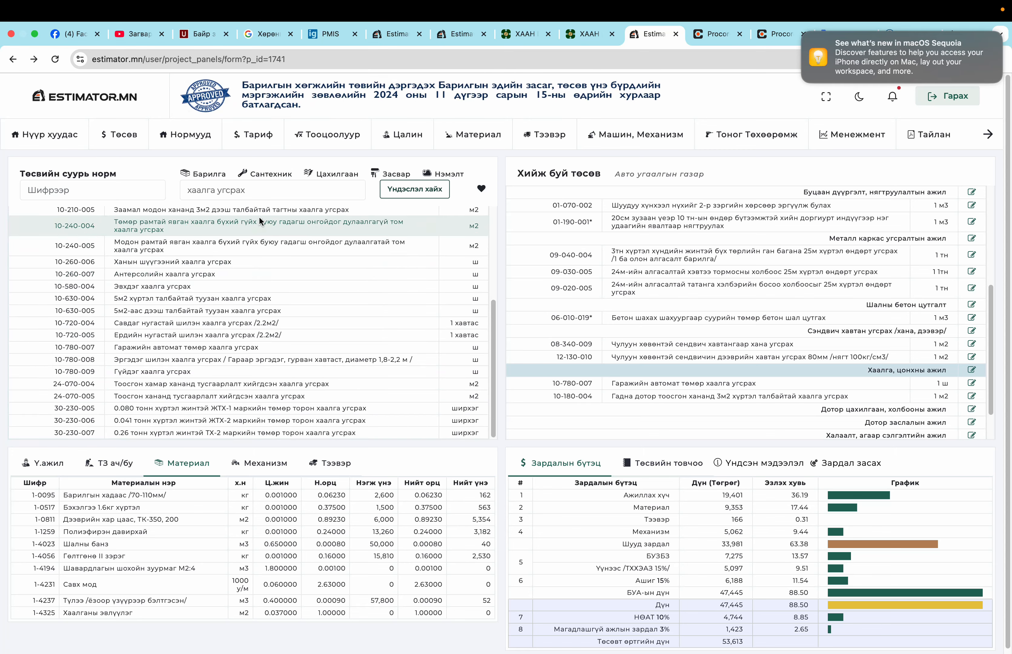
text(цонх)
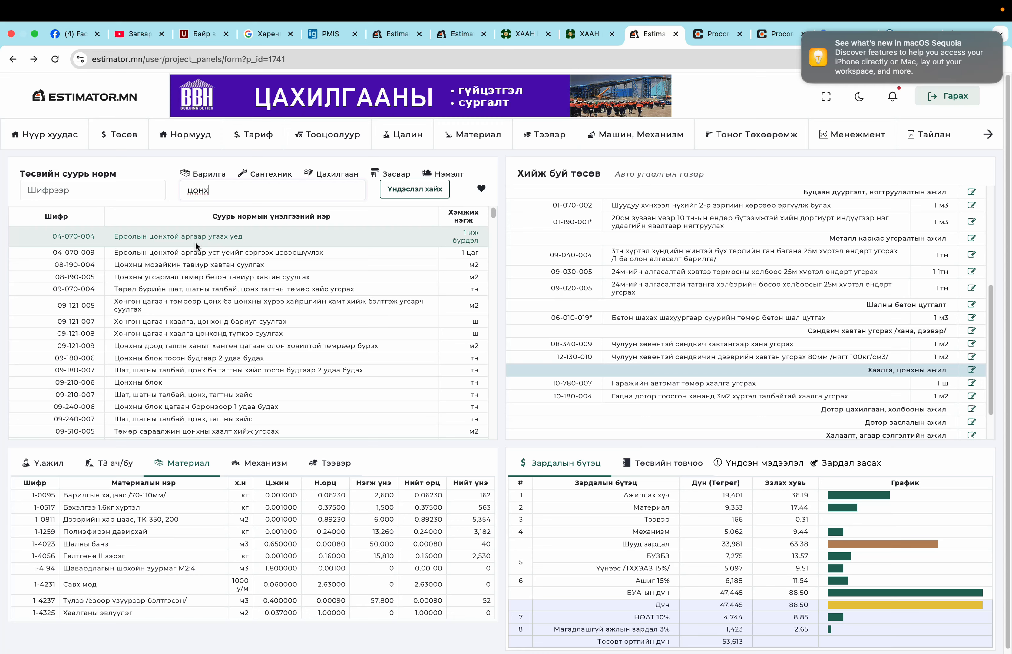
scroll(208, 349, down, 1)
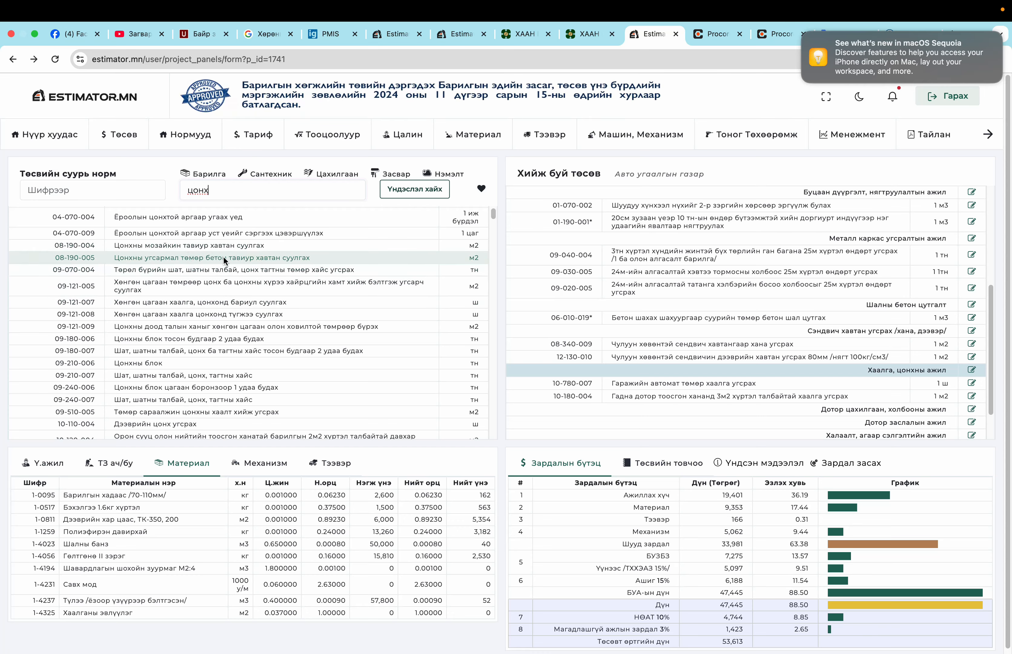
scroll(222, 256, down, 3)
scroll(223, 255, down, 2)
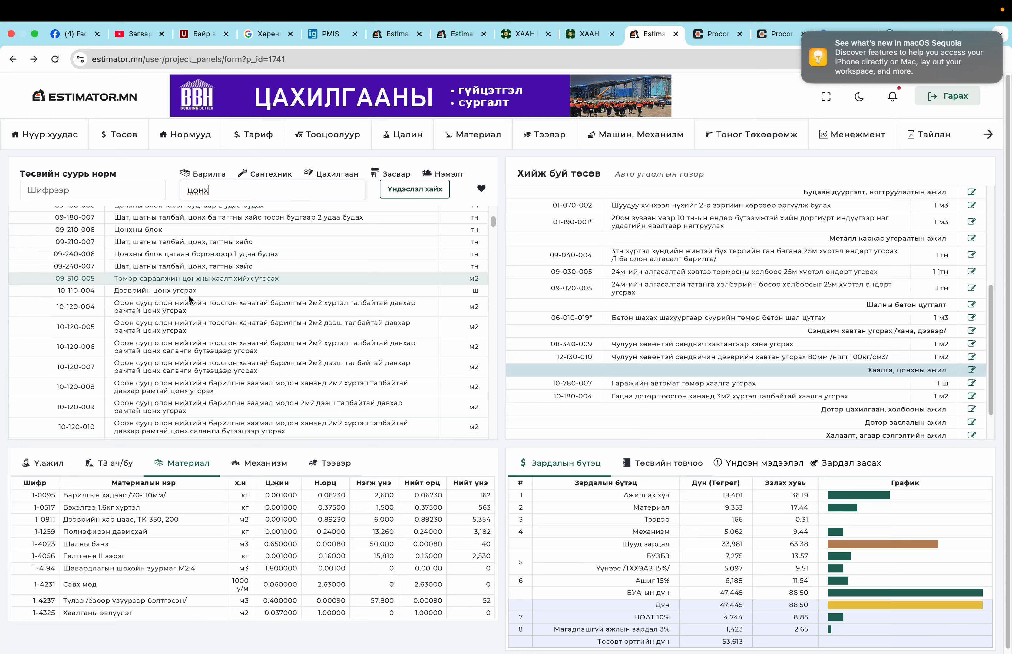
scroll(190, 299, down, 5)
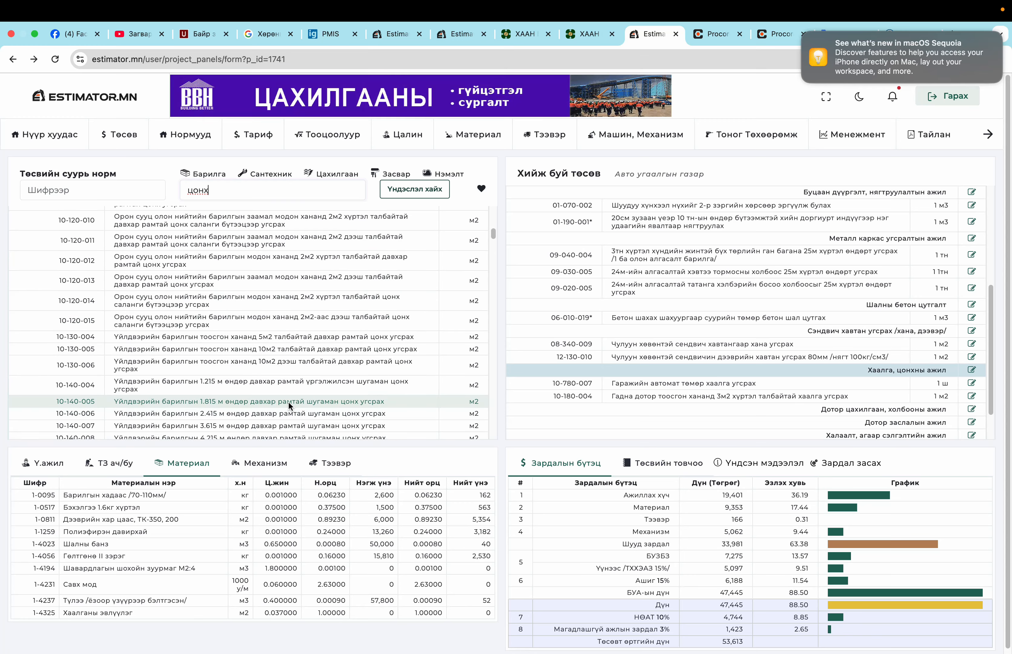
scroll(236, 400, down, 2)
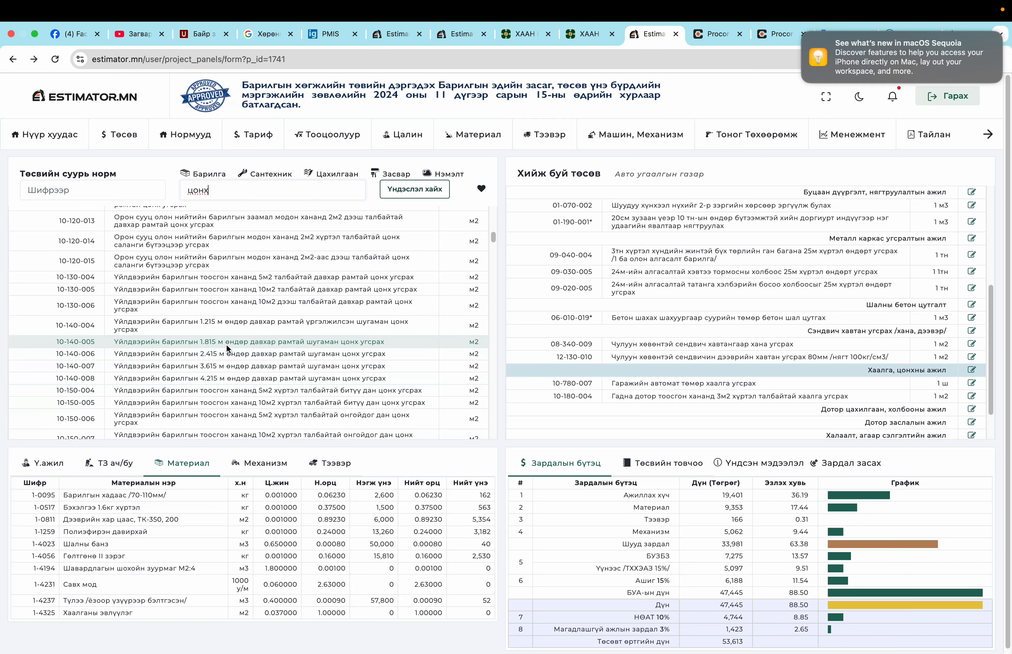
scroll(226, 343, down, 2)
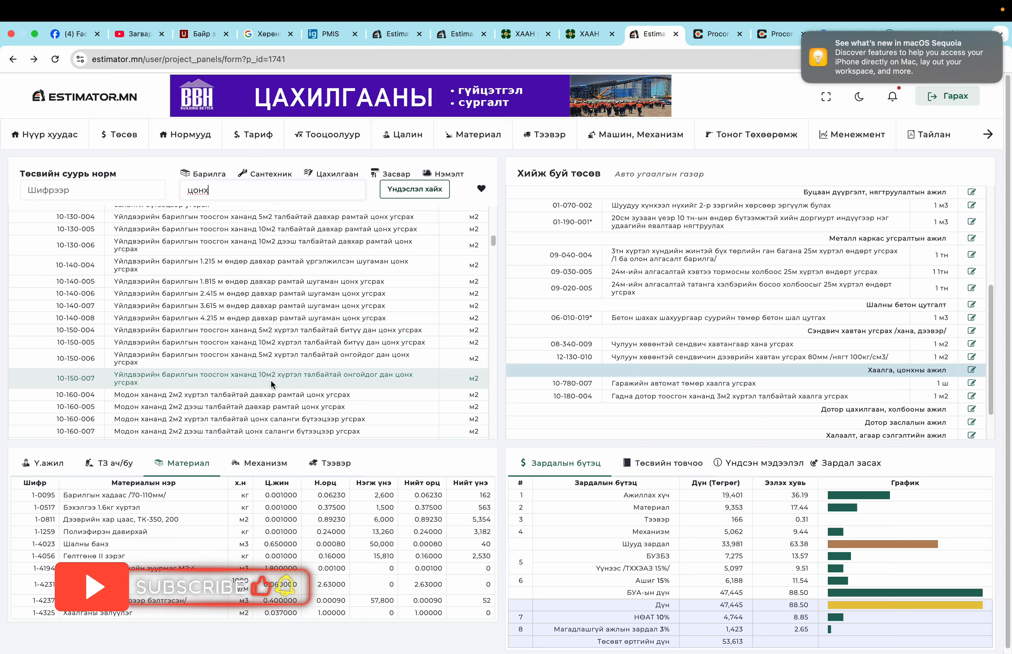
click(368, 378)
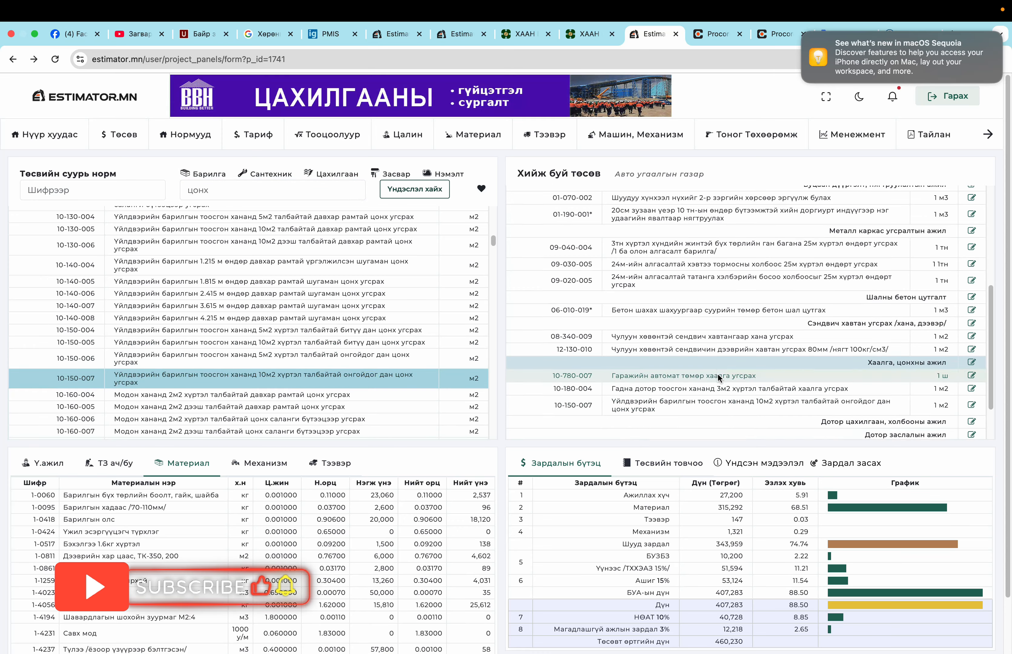
Review the quantity list covering all work items of the budget and close it.
scroll(717, 373, down, 3)
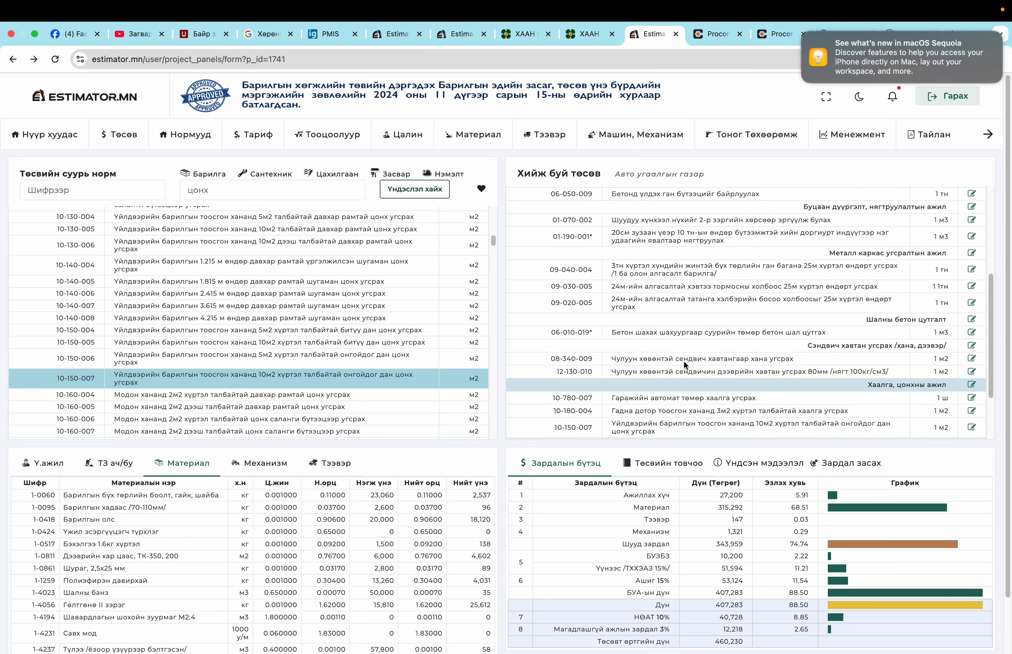
scroll(685, 366, up, 10)
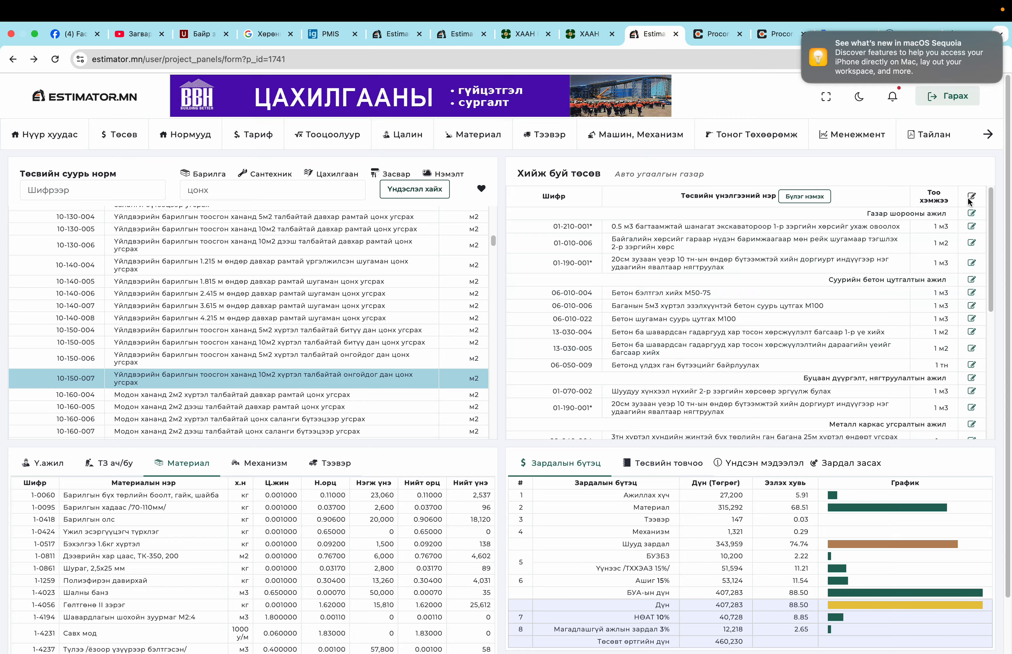
click(969, 197)
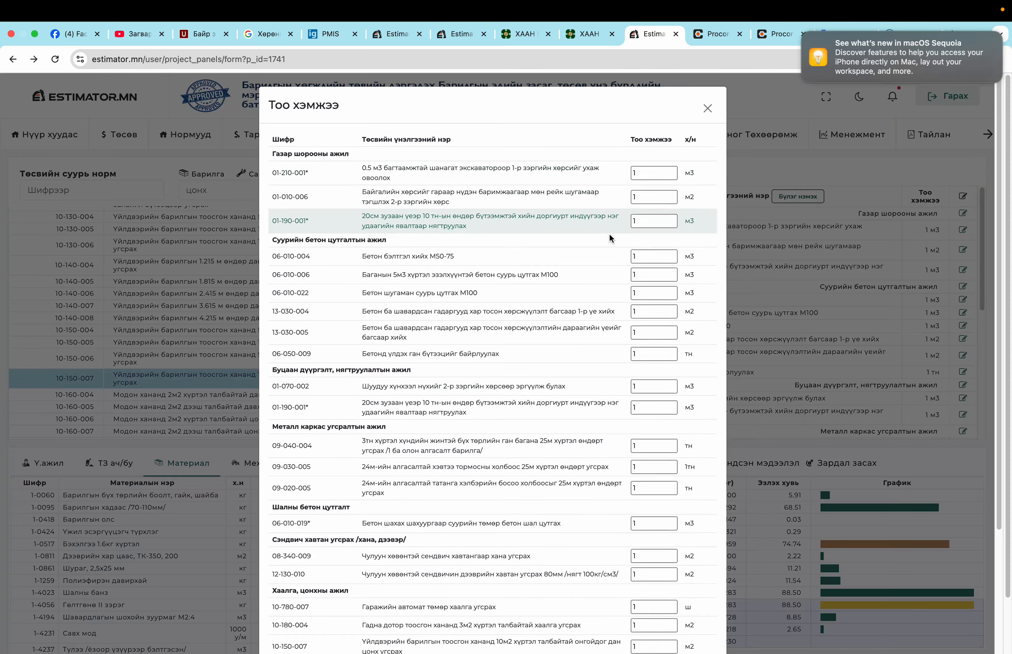
scroll(609, 234, down, 5)
scroll(609, 233, up, 5)
click(708, 113)
Open the settings of window work item 10-150-007, check which work groups it can be assigned to, and close them.
scroll(704, 265, down, 3)
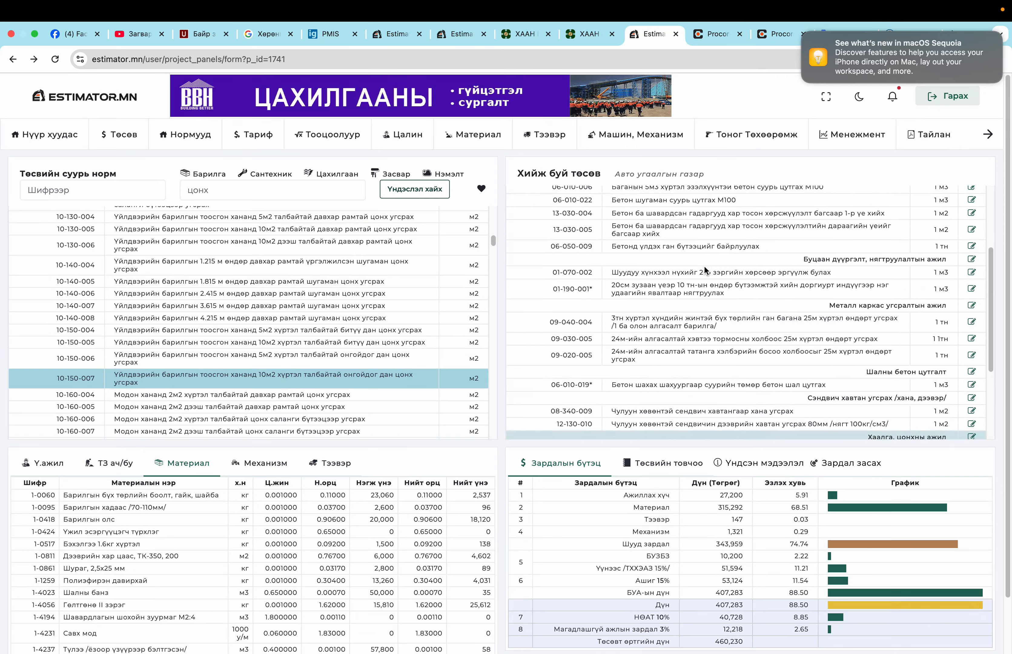
scroll(704, 265, down, 3)
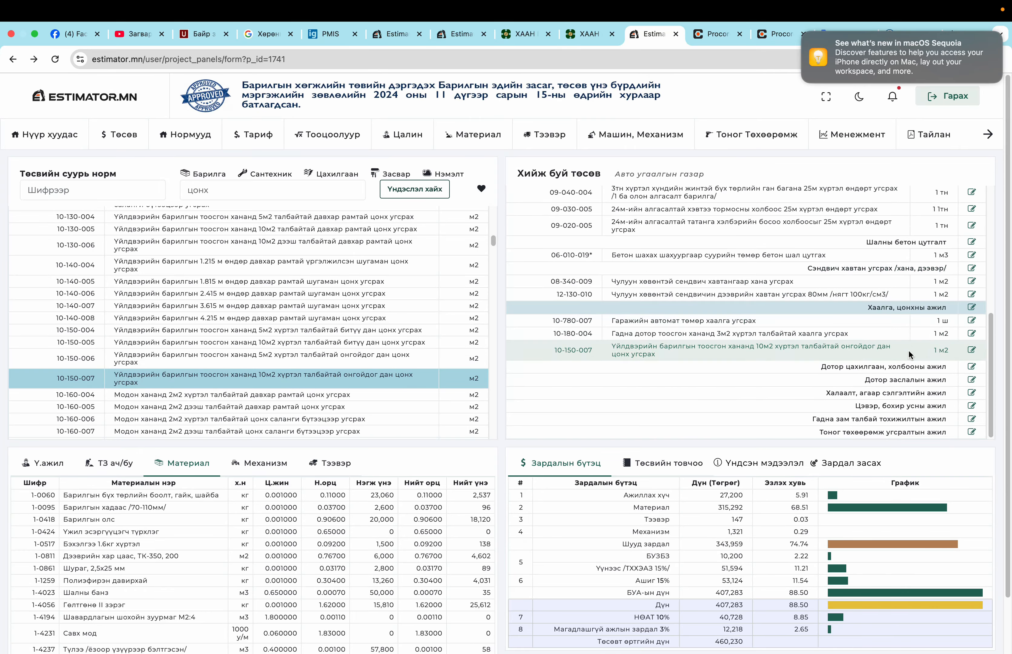
click(971, 350)
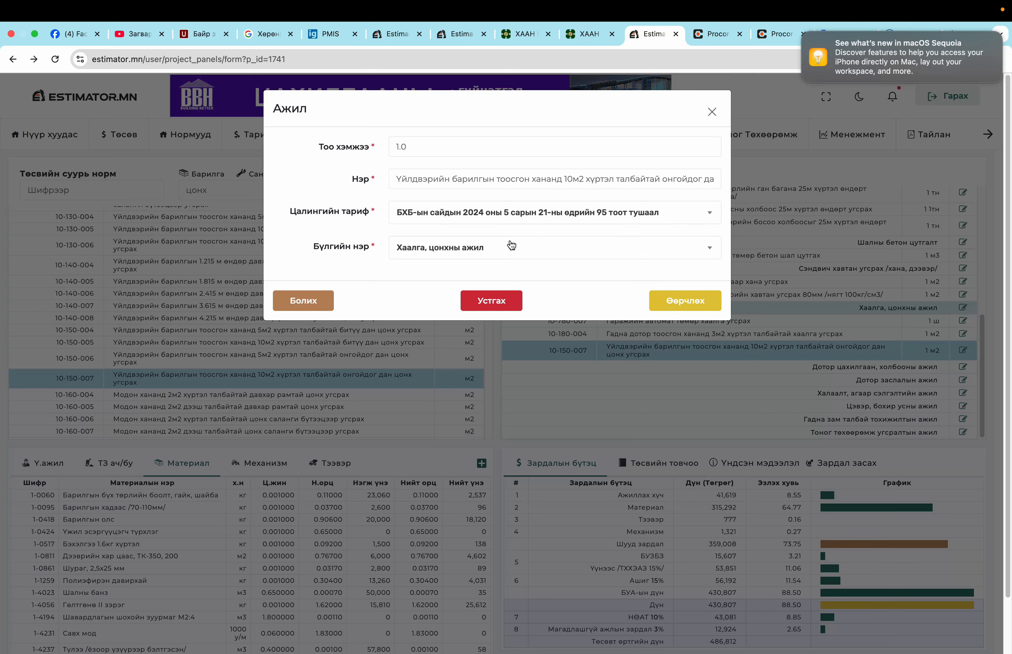
click(514, 247)
click(517, 247)
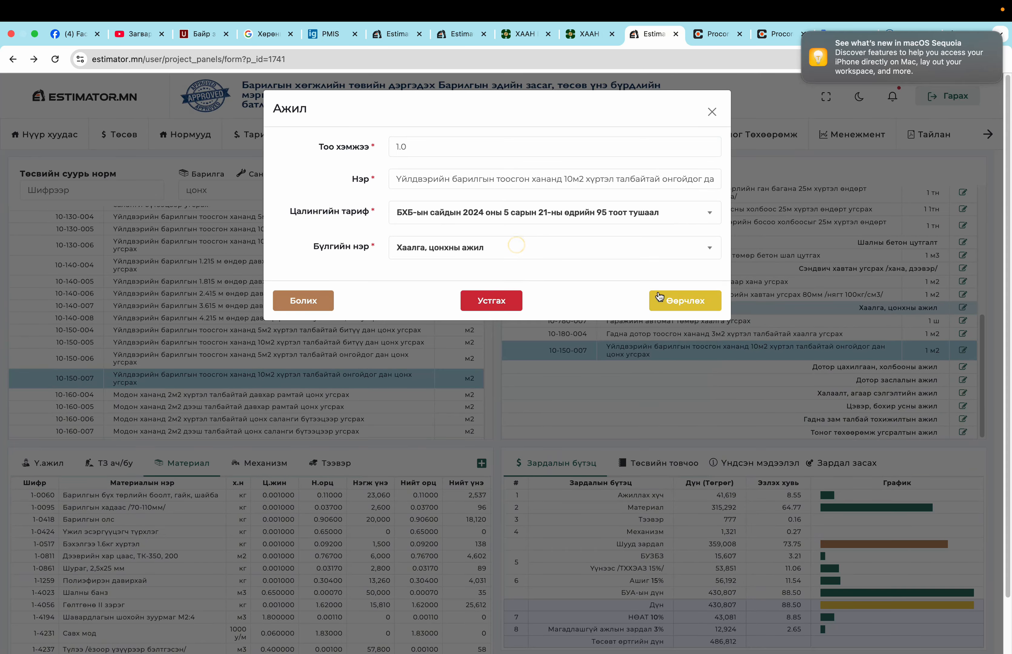
click(557, 254)
scroll(552, 336, down, 3)
scroll(553, 336, up, 5)
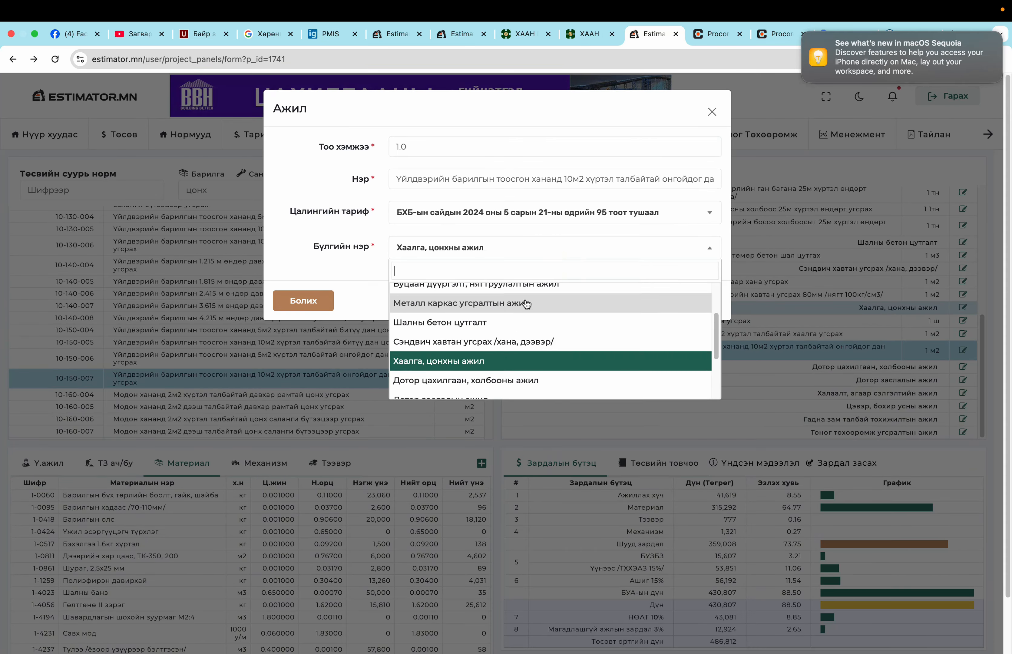
click(712, 112)
Open the project's labour and salary calculation and review its work groups from the earthworks down to the overall totals.
scroll(665, 294, down, 2)
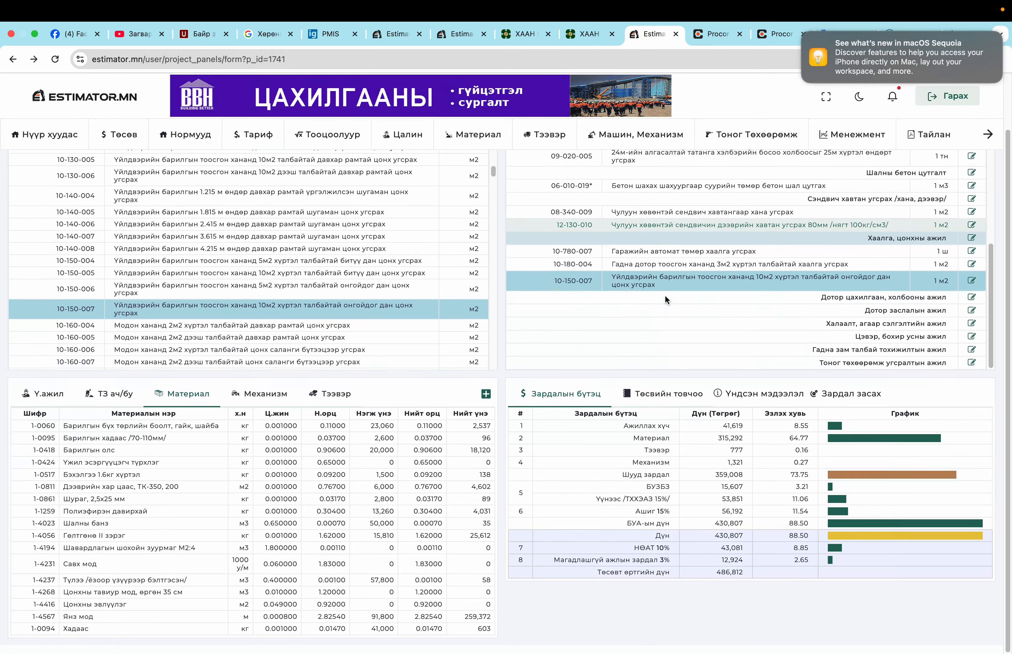
scroll(665, 294, up, 2)
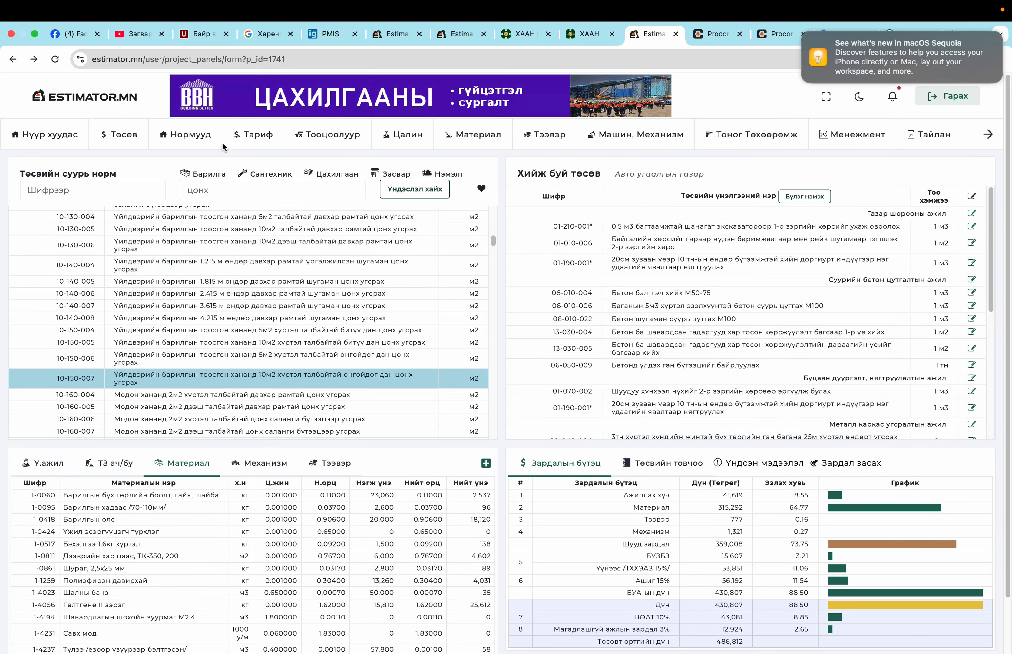
click(402, 136)
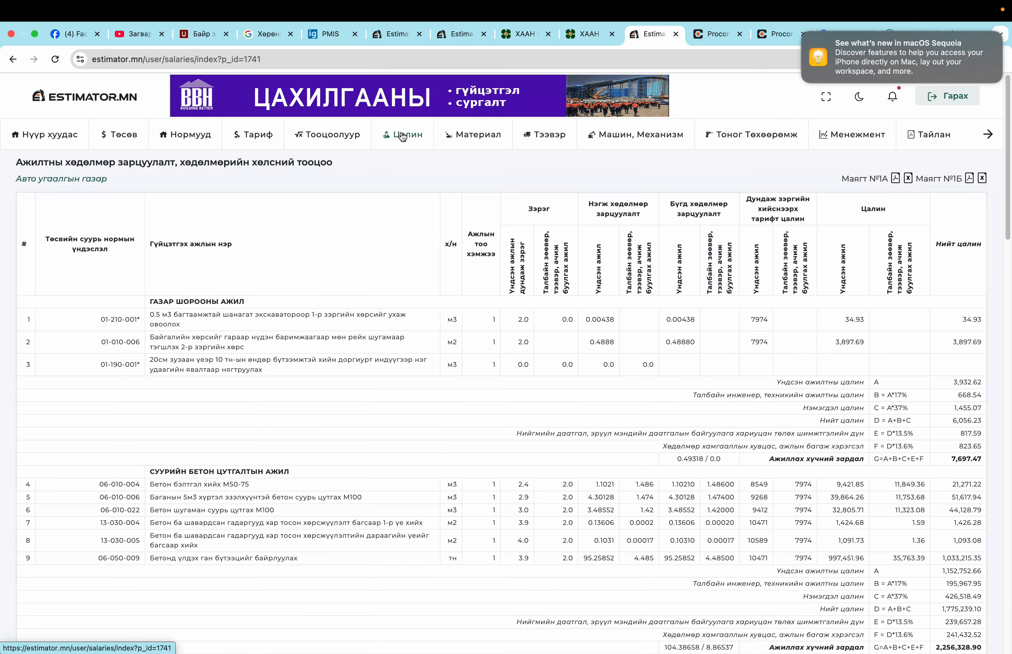
scroll(430, 224, down, 20)
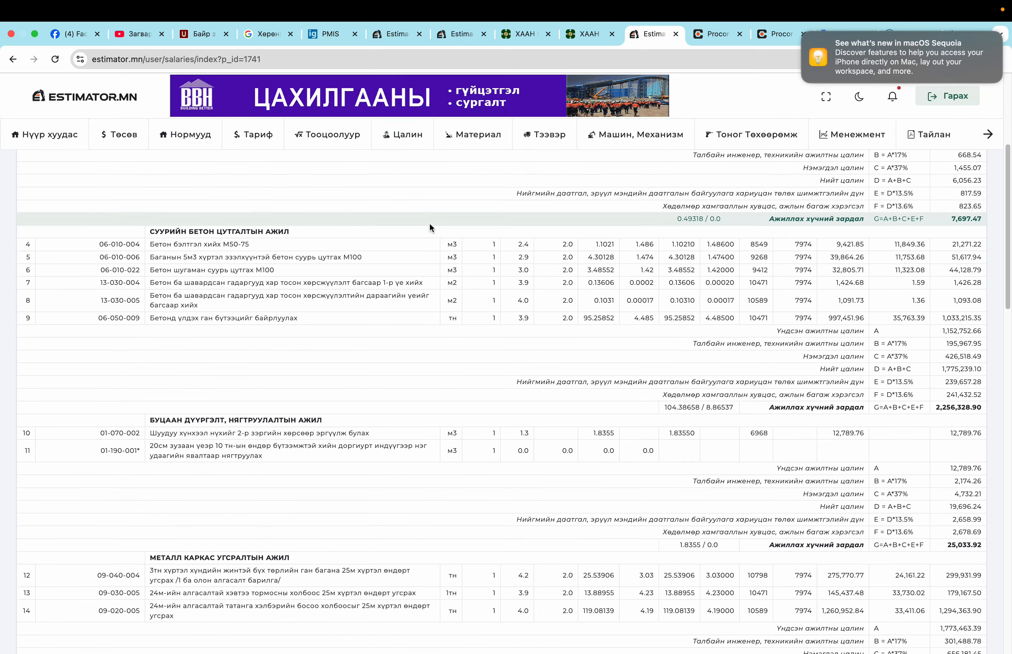
scroll(430, 227, down, 15)
scroll(431, 228, up, 6)
scroll(430, 227, up, 20)
scroll(430, 228, down, 2)
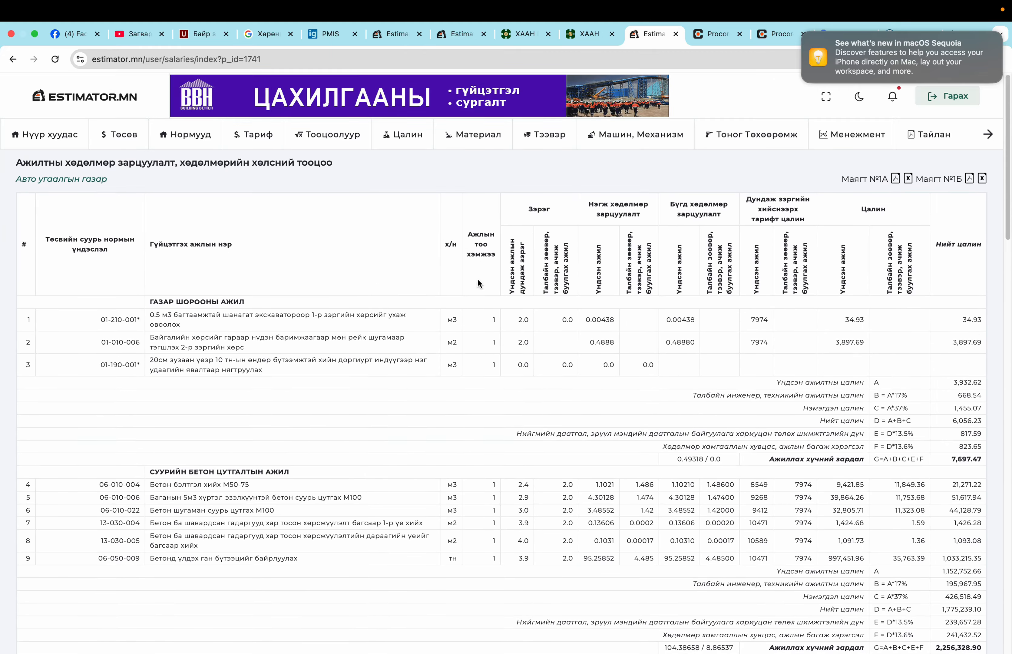
scroll(500, 375, down, 20)
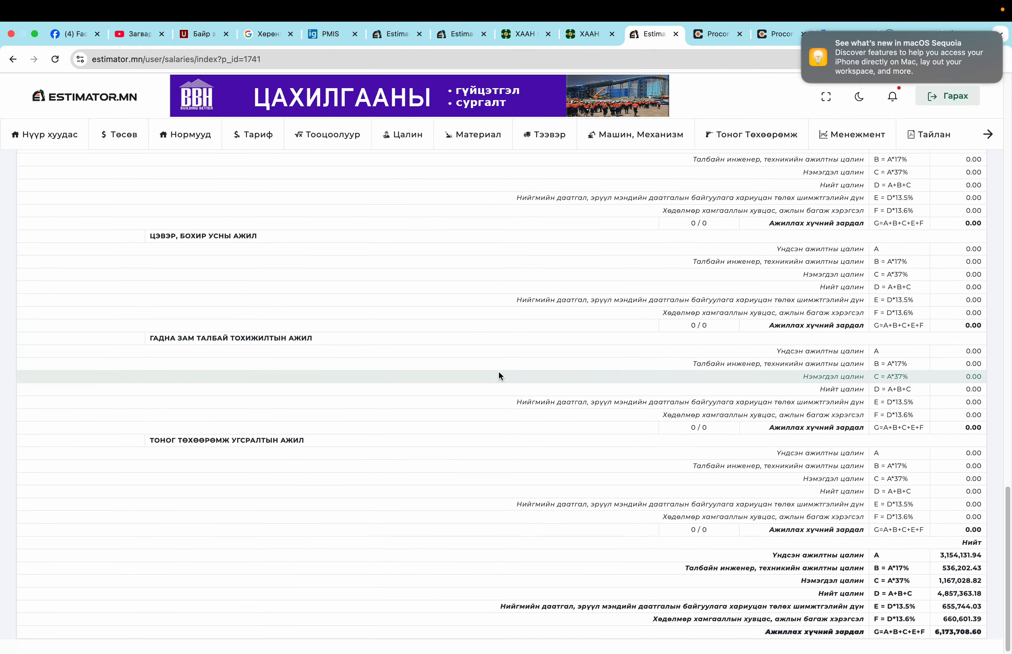
scroll(499, 375, up, 20)
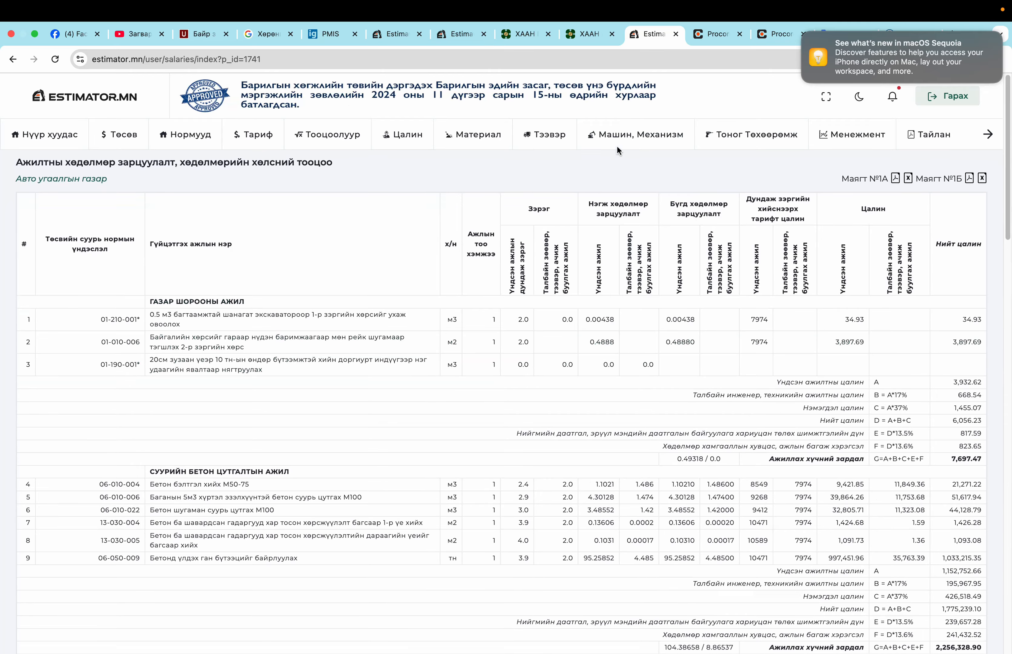
click(805, 37)
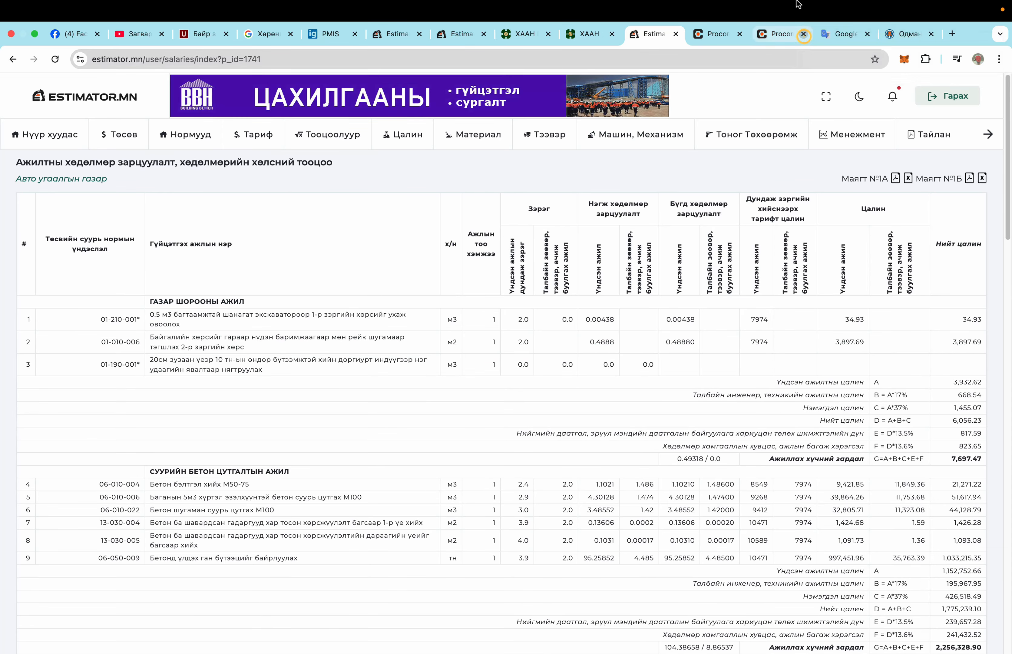
mouse_move(775, 3)
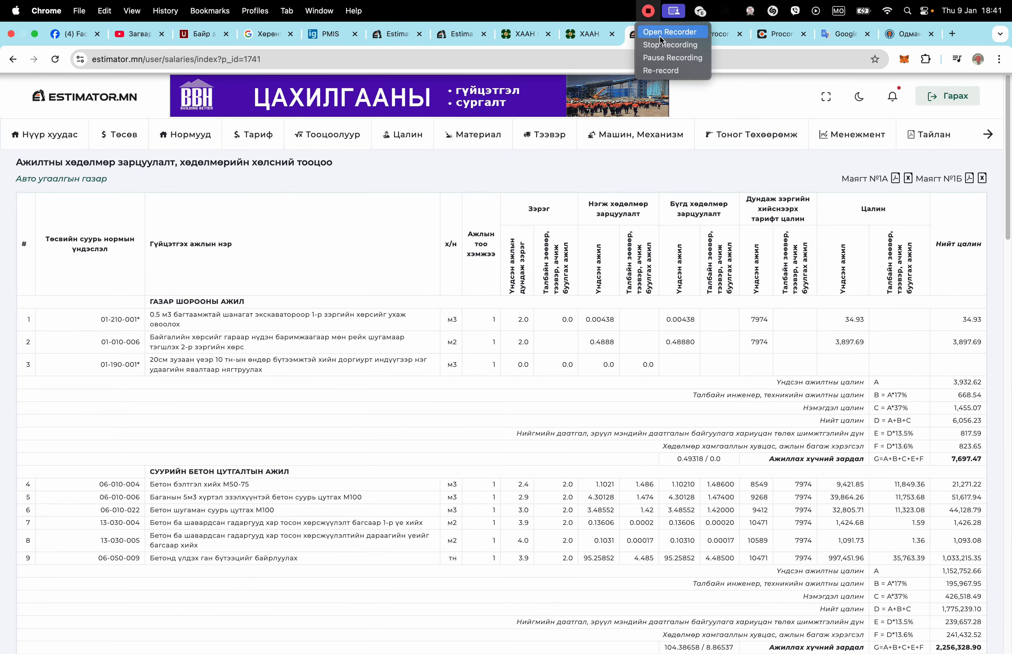